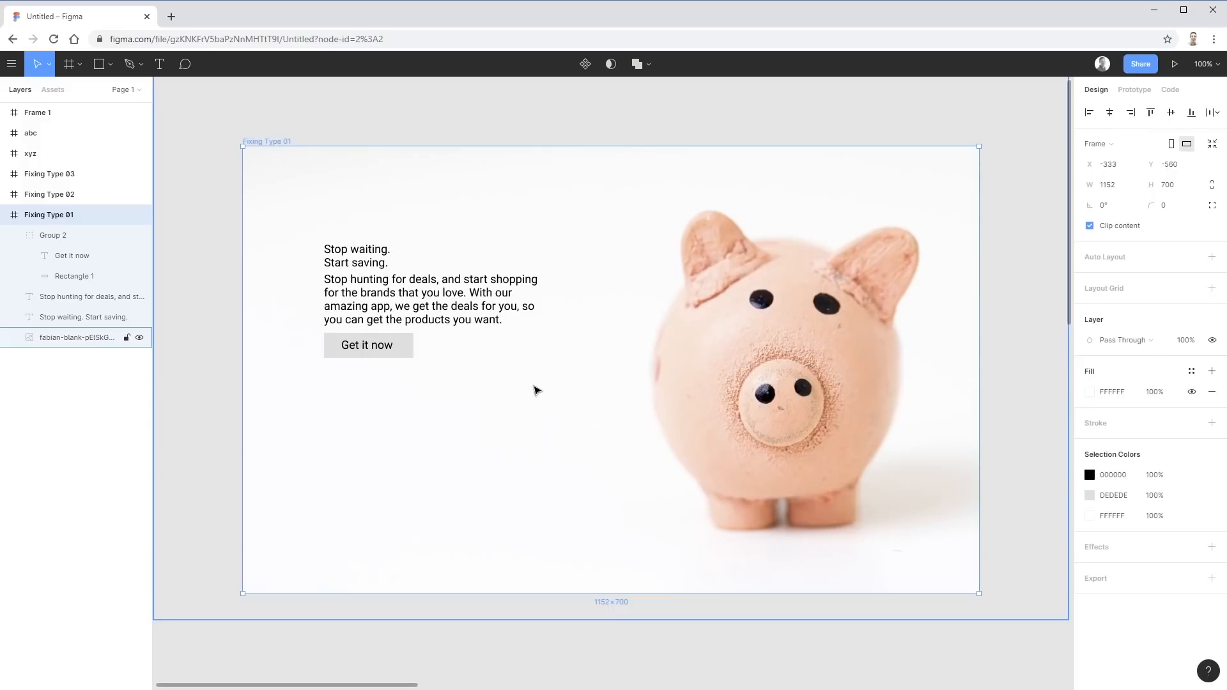
Space out the layout by moving the Get it now button down to Y 431 and the paragraph down to Y 270
click(529, 386)
click(411, 356)
drag(406, 347, 407, 435)
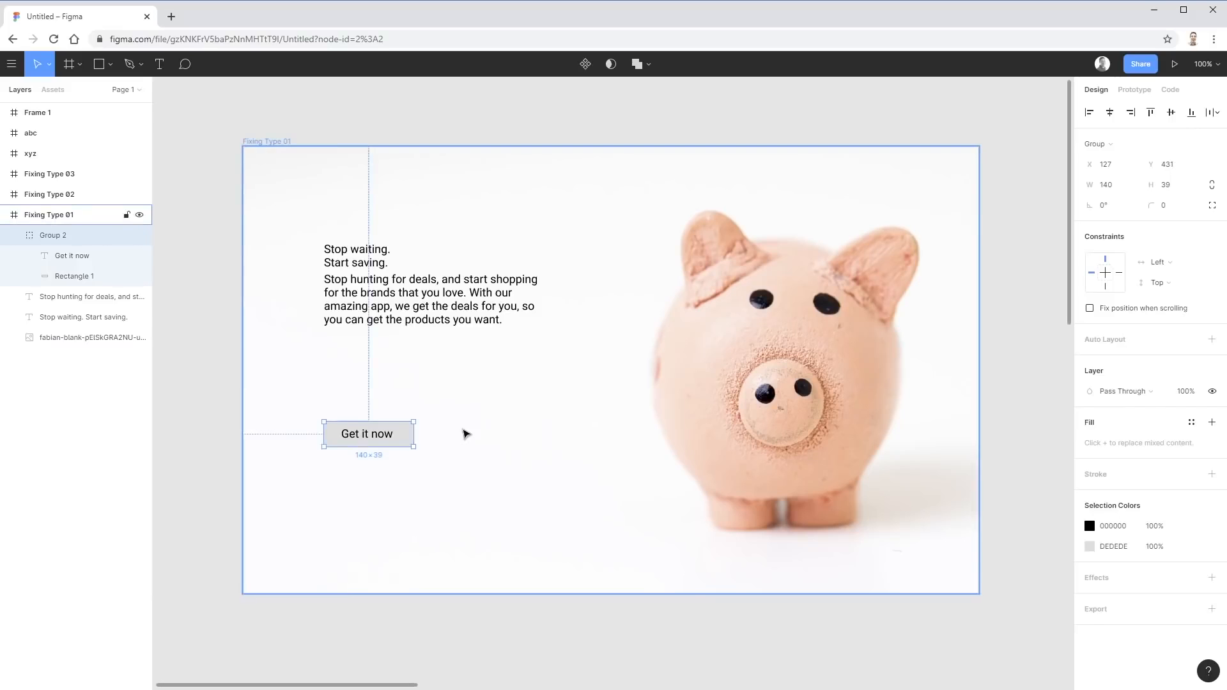
click(416, 307)
drag(464, 309, 466, 356)
key(Escape)
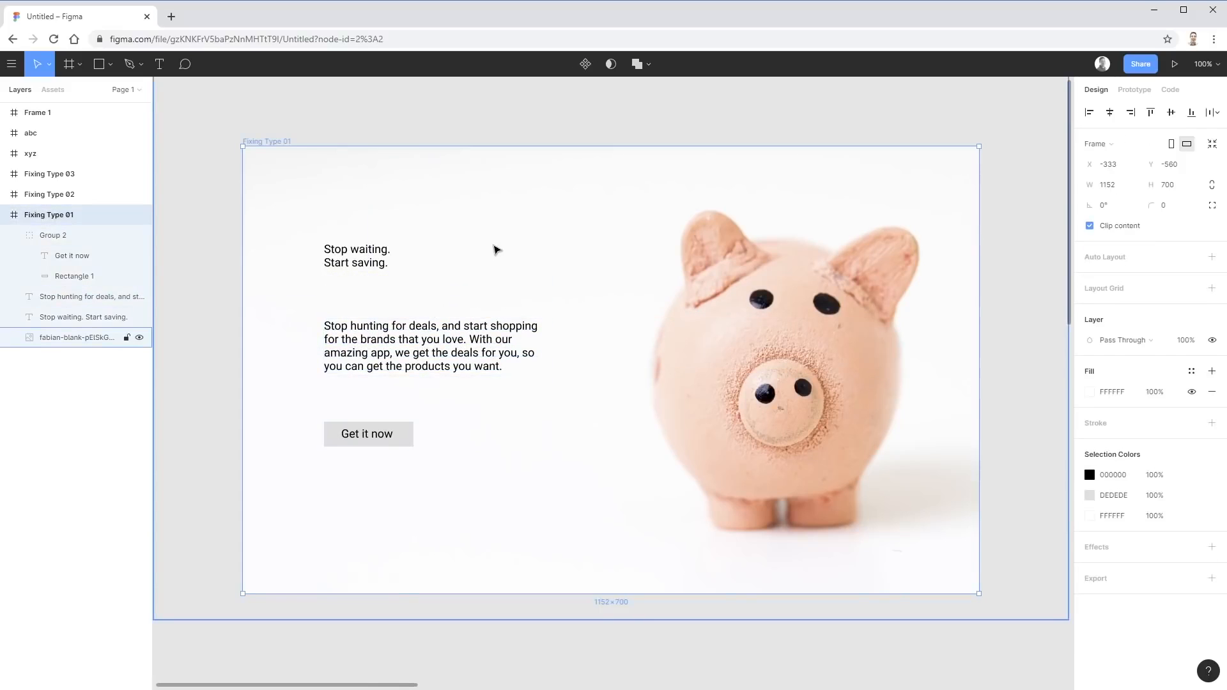
click(384, 262)
click(425, 358)
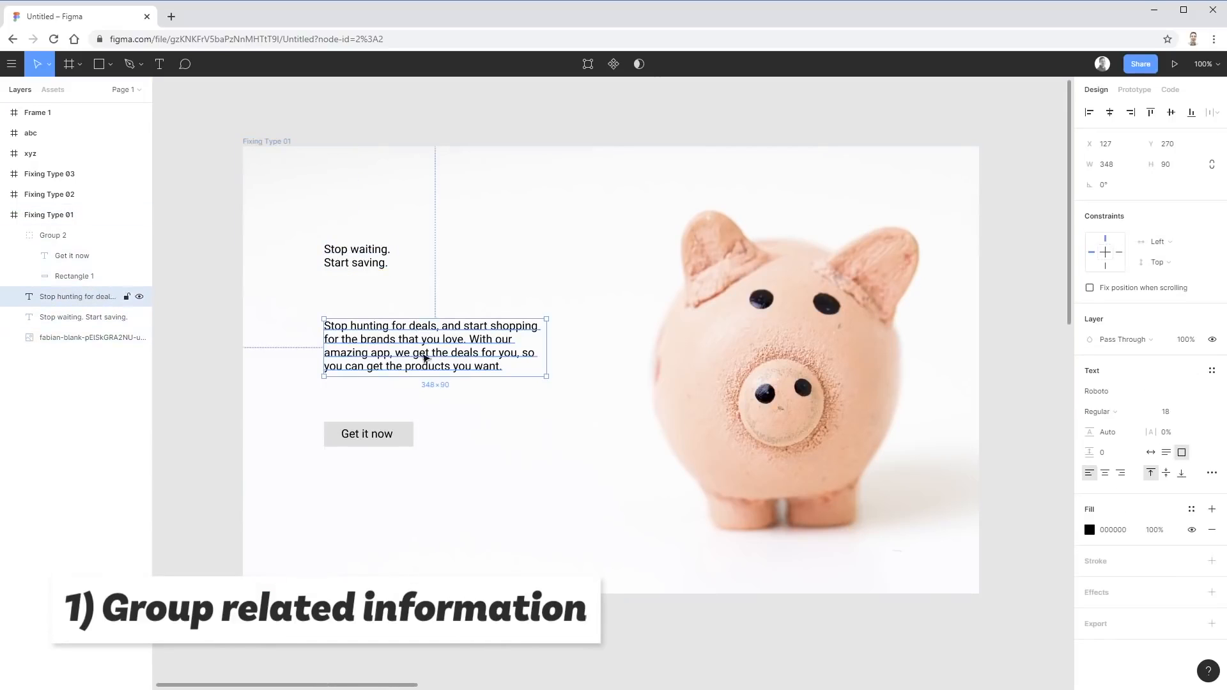
key(Escape)
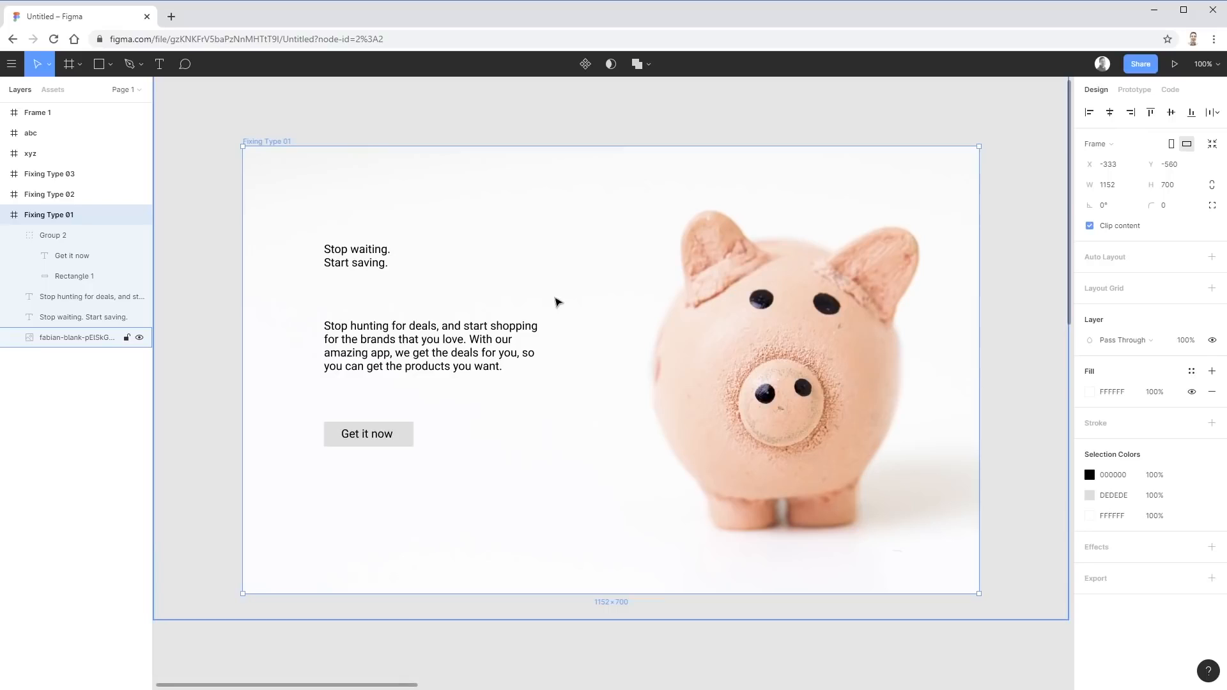
click(232, 238)
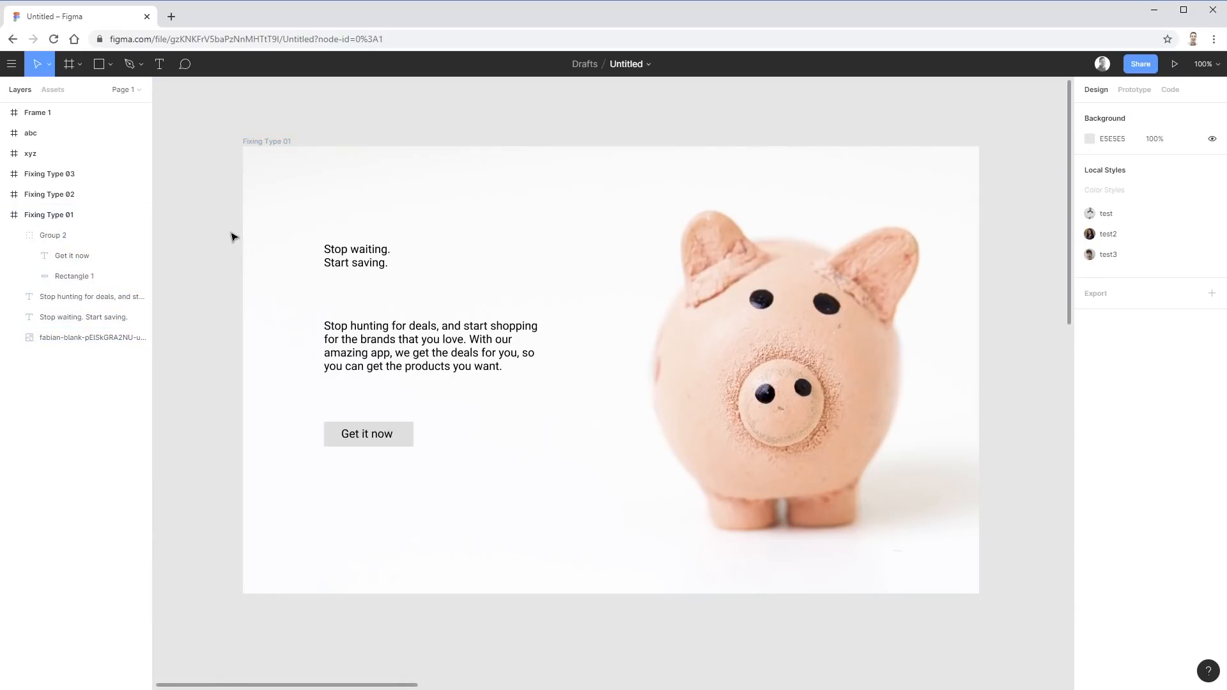
drag(234, 236, 478, 306)
click(220, 333)
drag(211, 309, 477, 377)
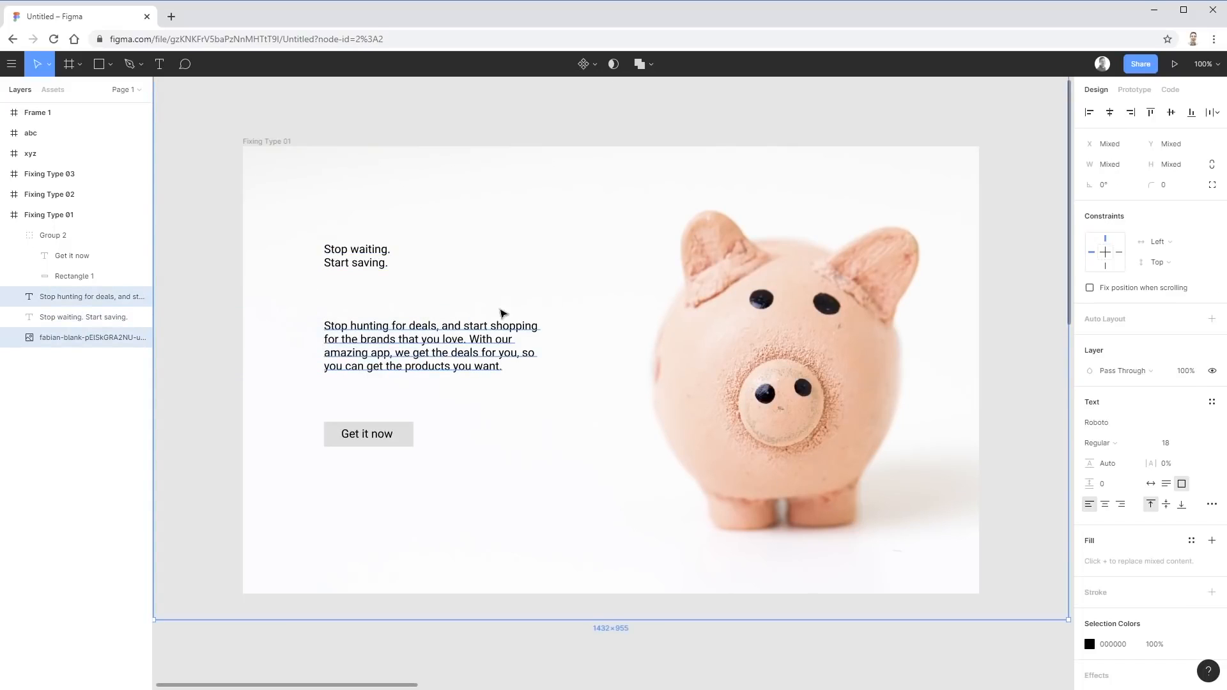
click(471, 635)
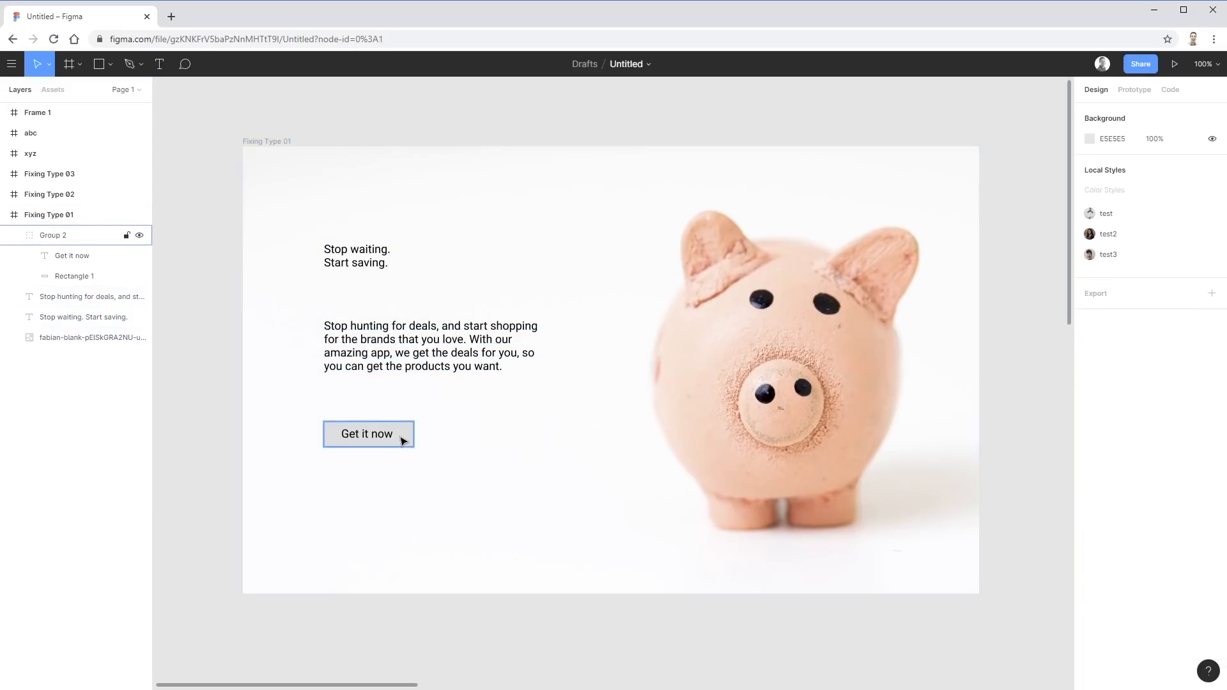
Lock the piggy bank image layer, marquee-select the paragraph and the Get it now button, and clear the selection
click(127, 338)
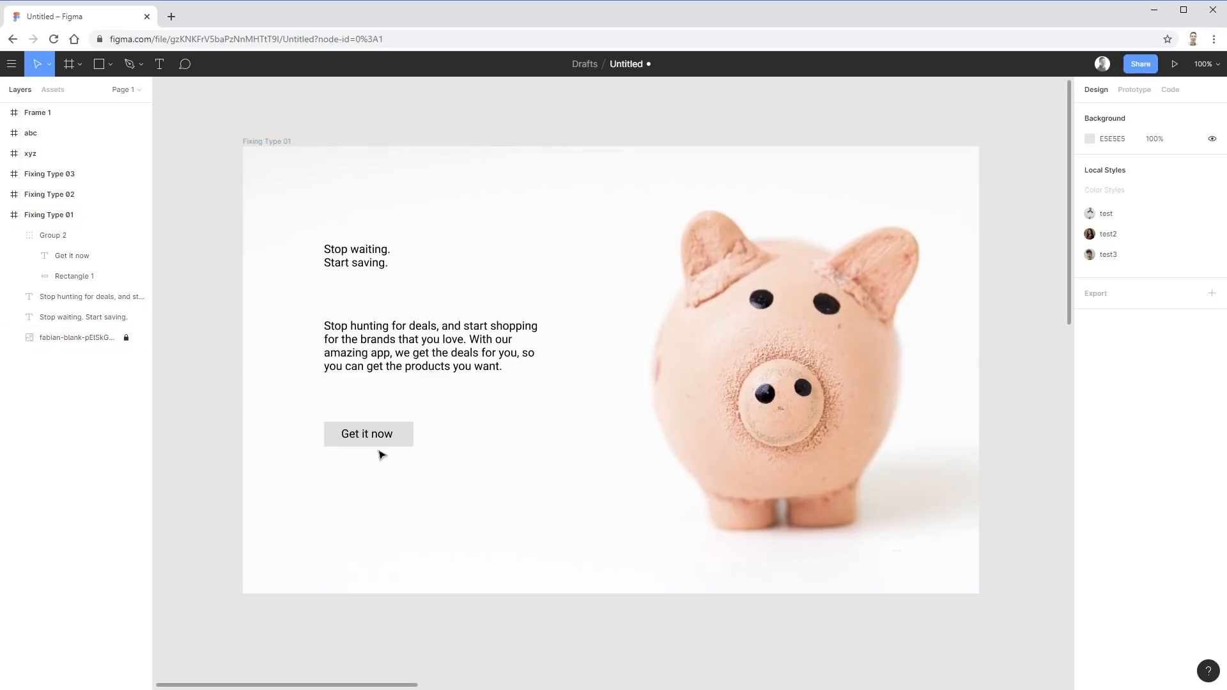
drag(182, 290, 502, 521)
click(492, 516)
Undo and redo the spacing changes repeatedly to compare the cramped layout with the spaced-out one
key(ctrl+z)
key(ctrl+z)
key(ctrl+z)
key(ctrl+z)
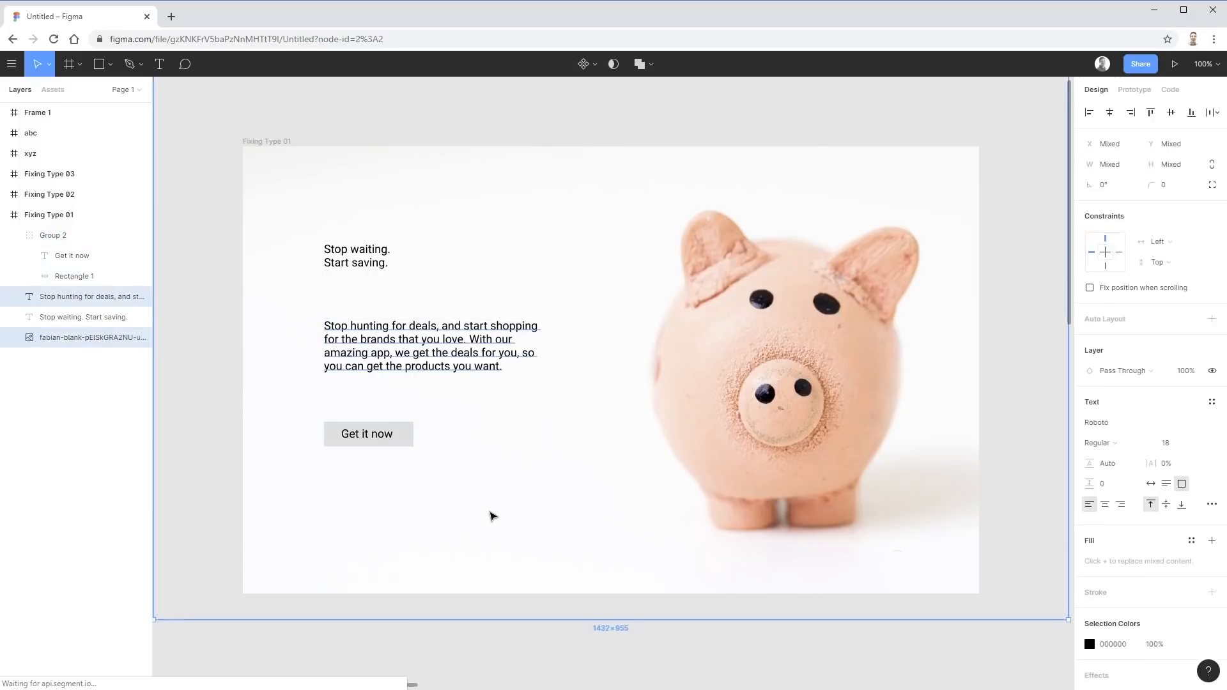
key(ctrl+z)
key(ctrl+z)
key(ctrl+z)
key(ctrl+z)
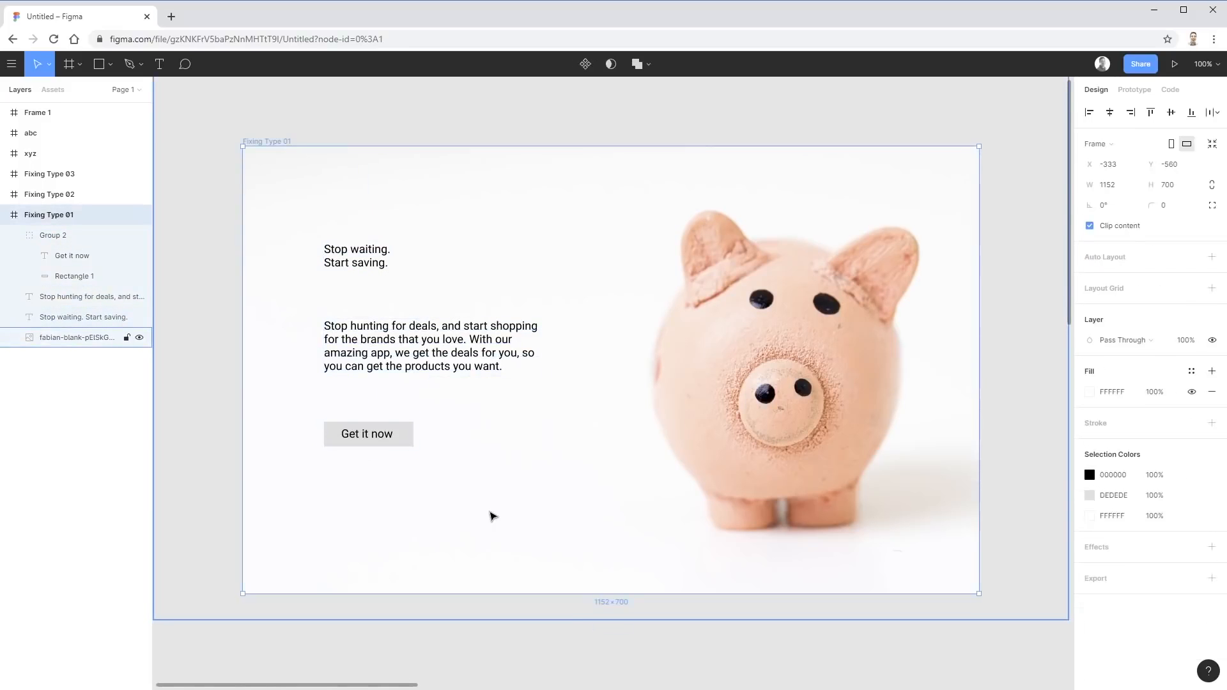
key(ctrl+z)
key(ctrl+z)
key(ctrl+z)
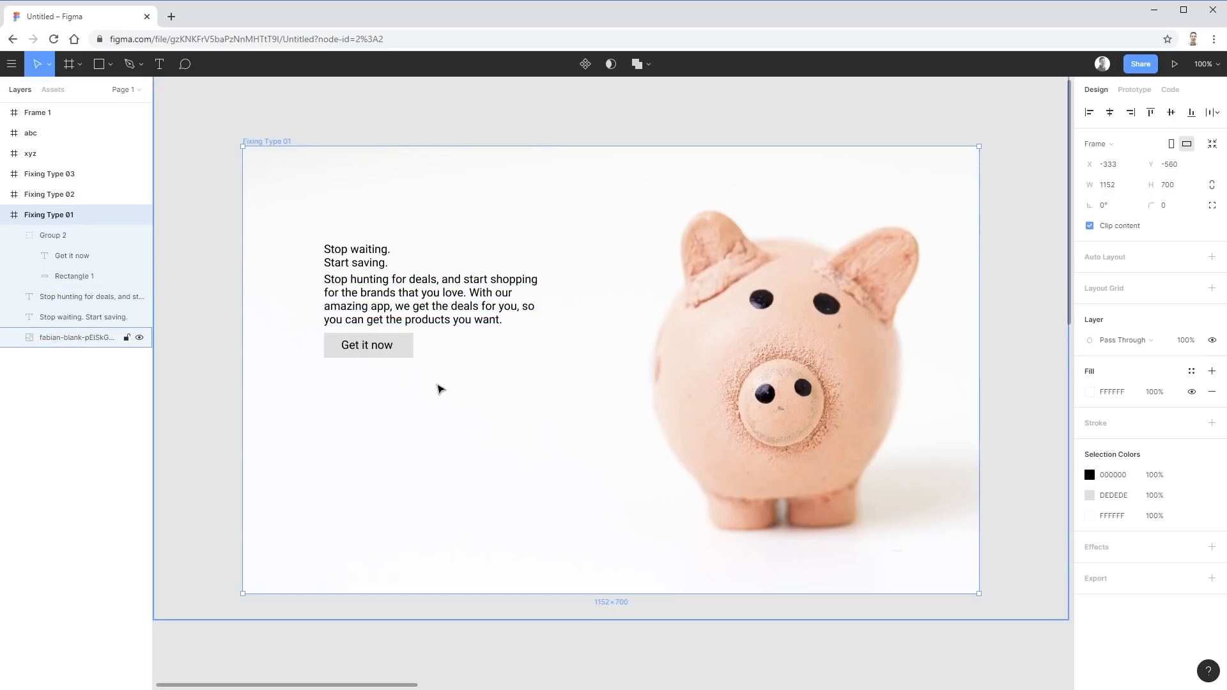
key(ctrl+z)
key(ctrl+z)
key(ctrl+z)
key(ctrl+z)
key(ctrl+z)
key(ctrl+z)
key(ctrl+z)
key(ctrl+z)
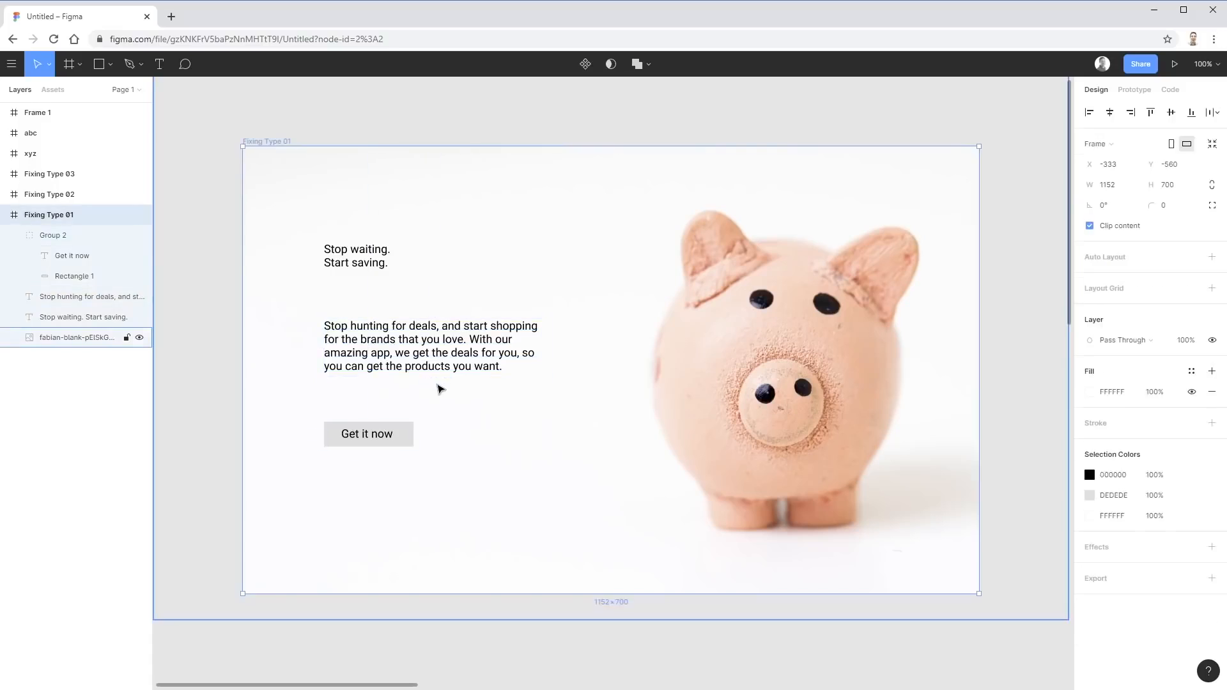
key(ctrl+z)
key(ctrl+z)
key(ctrl+z)
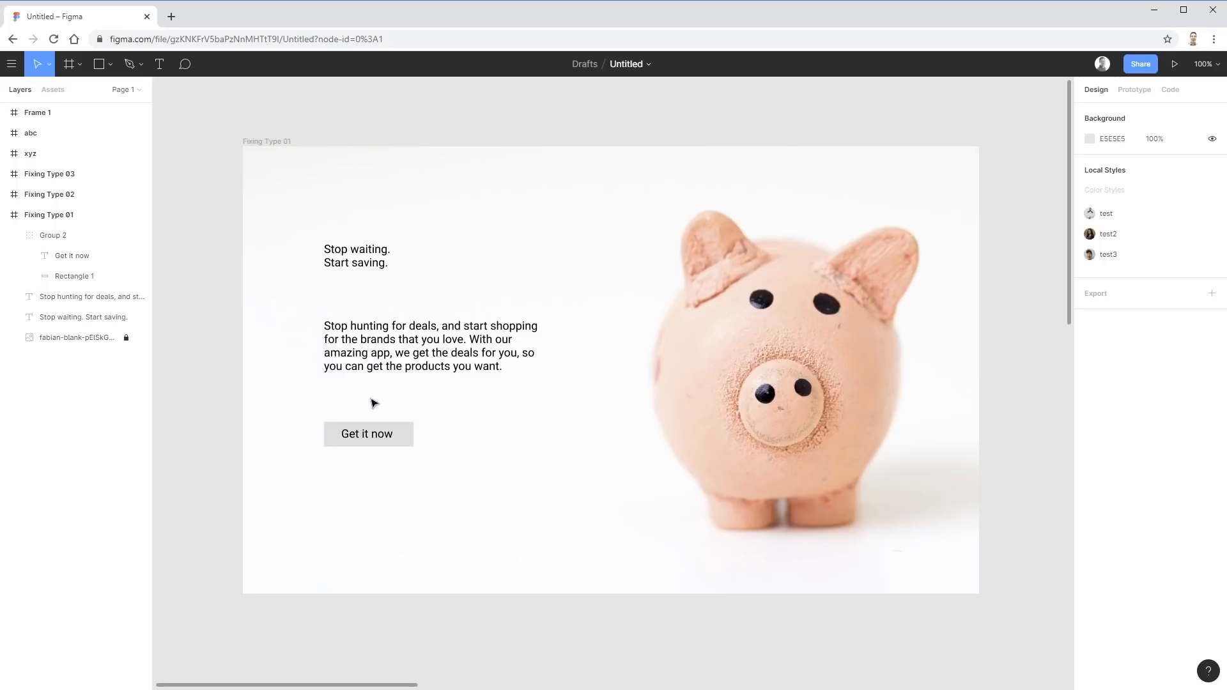
Enlarge the headline proportionally with the Scale tool and move the paragraph down to sit clear beneath it
click(363, 262)
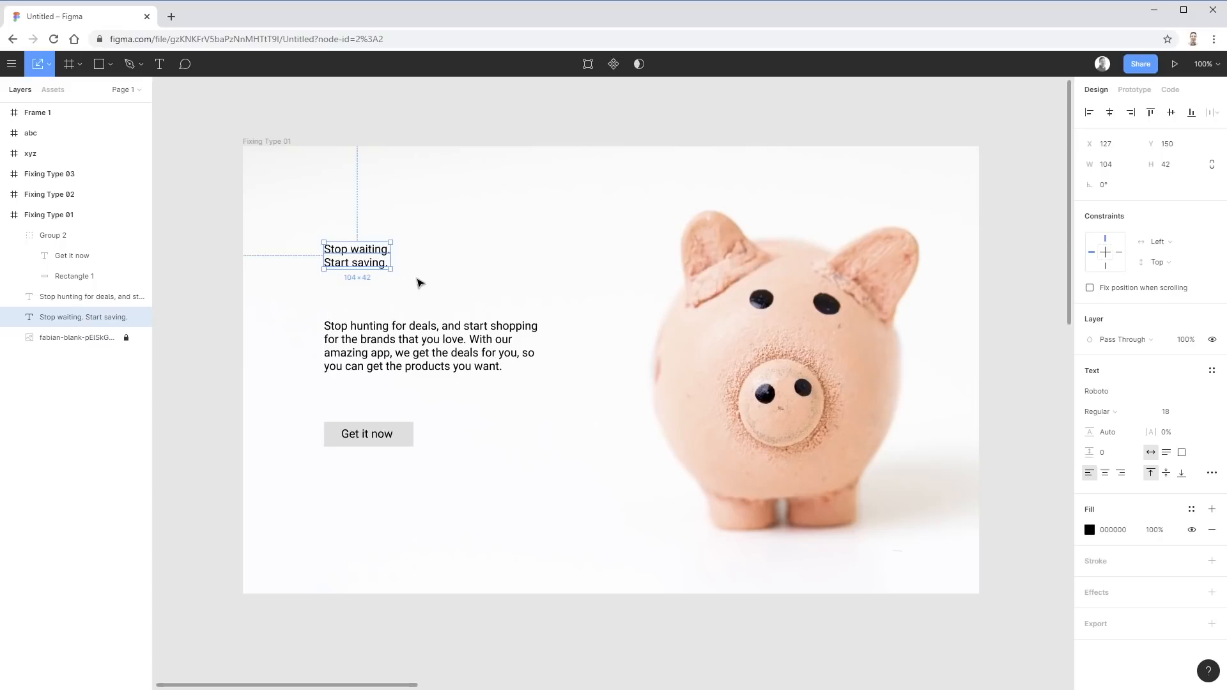
click(49, 64)
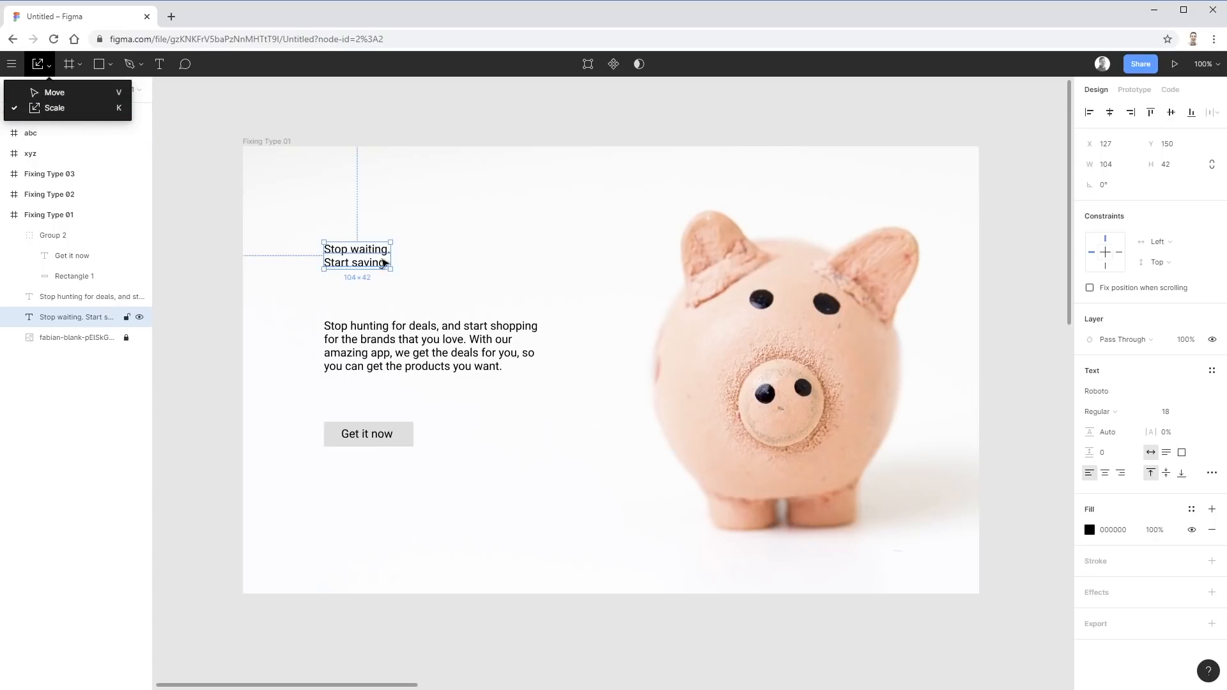
drag(391, 269, 484, 365)
click(540, 427)
click(487, 353)
click(535, 513)
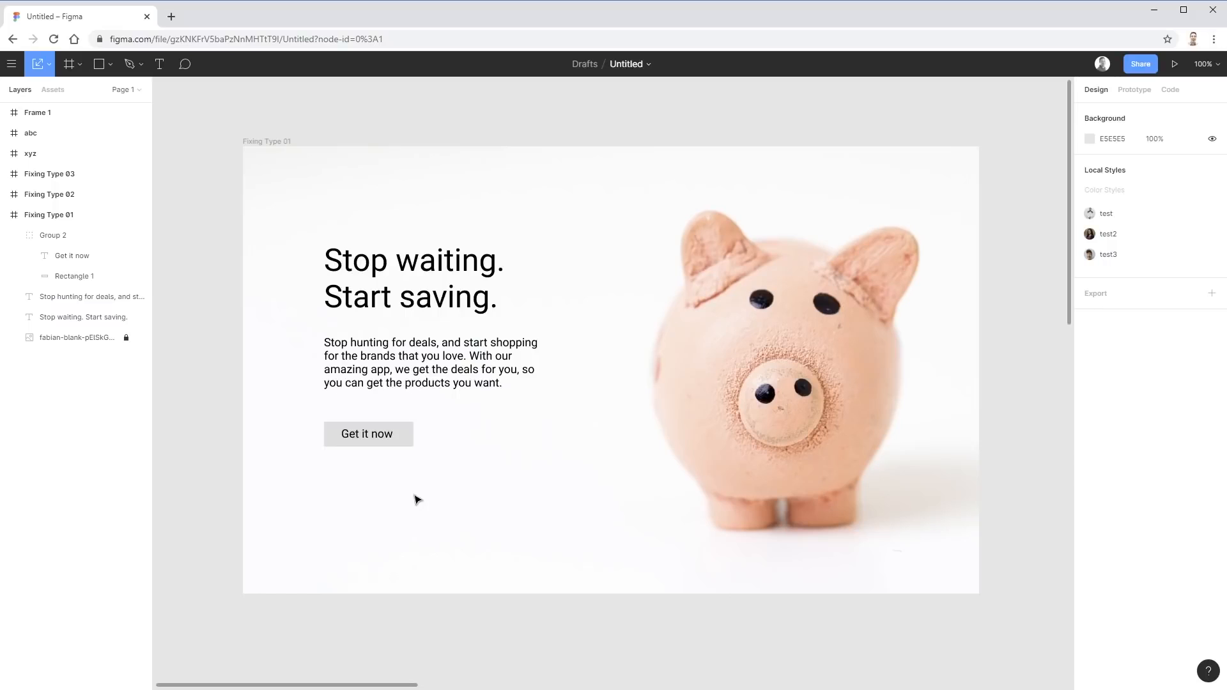
Scale the headline down until it is only slightly larger than the body text, and shift the paragraph up a little
click(477, 310)
drag(506, 314, 441, 281)
click(477, 317)
click(407, 272)
drag(440, 296, 418, 279)
click(453, 315)
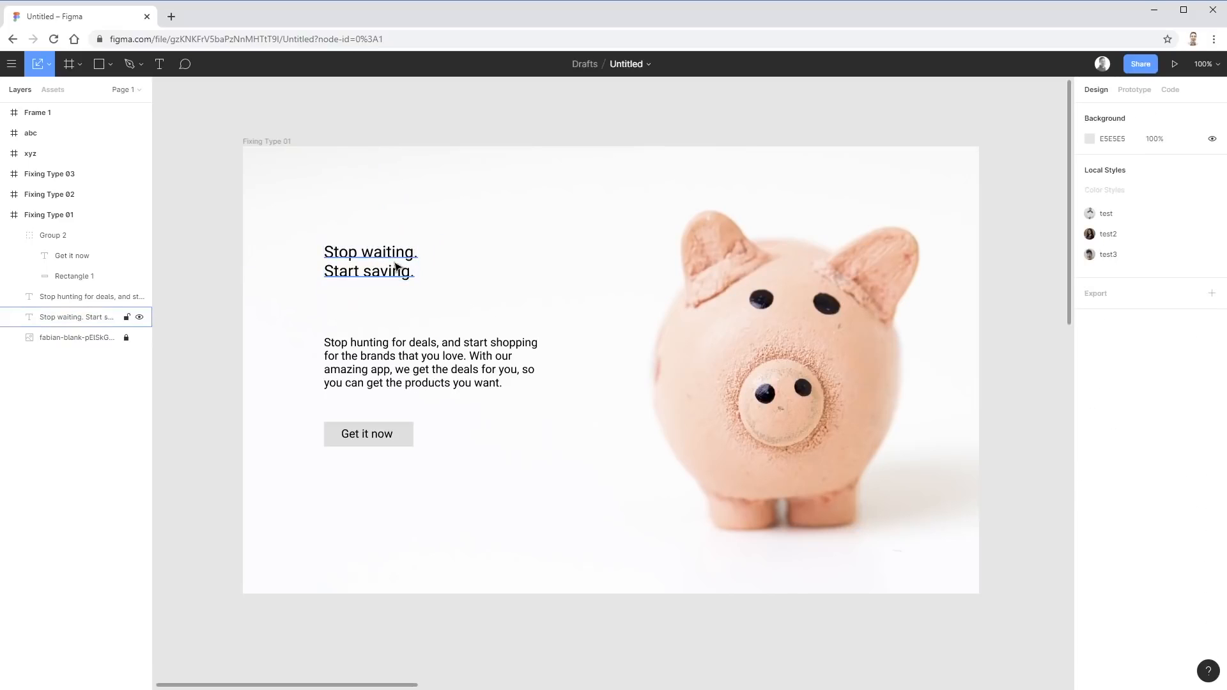
drag(410, 360, 409, 351)
click(534, 456)
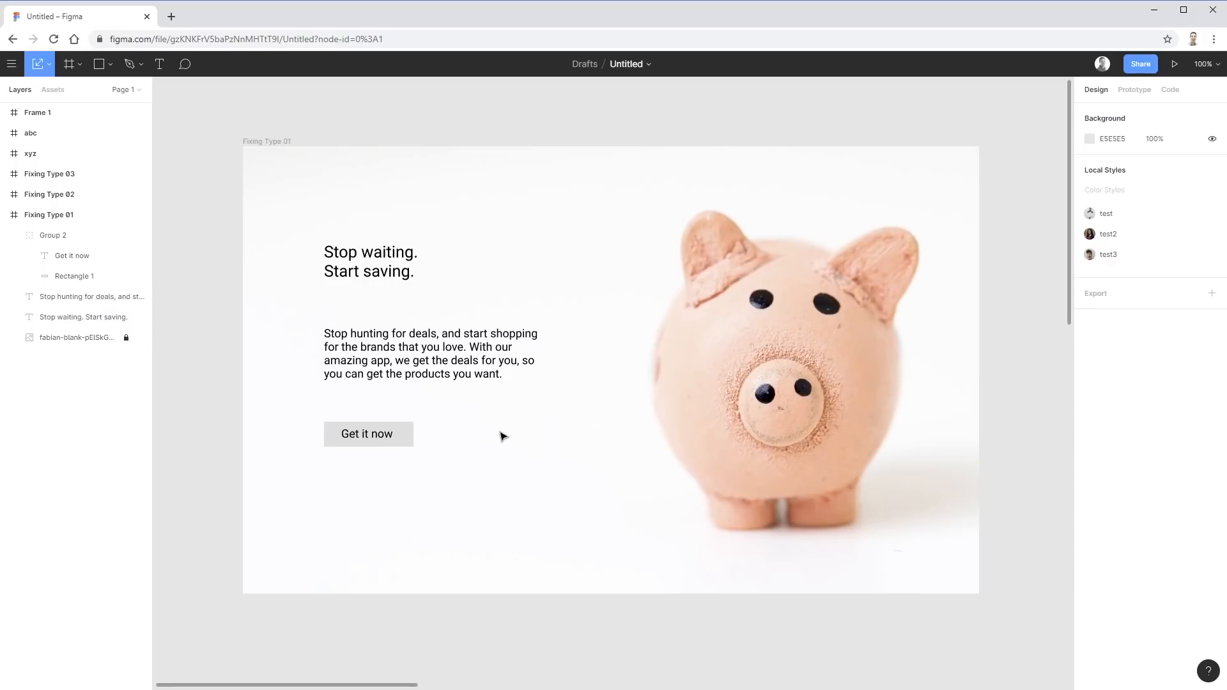
Scale the headline up until it reaches the piggy bank and overlaps the paragraph
click(395, 280)
drag(419, 282, 626, 387)
click(480, 390)
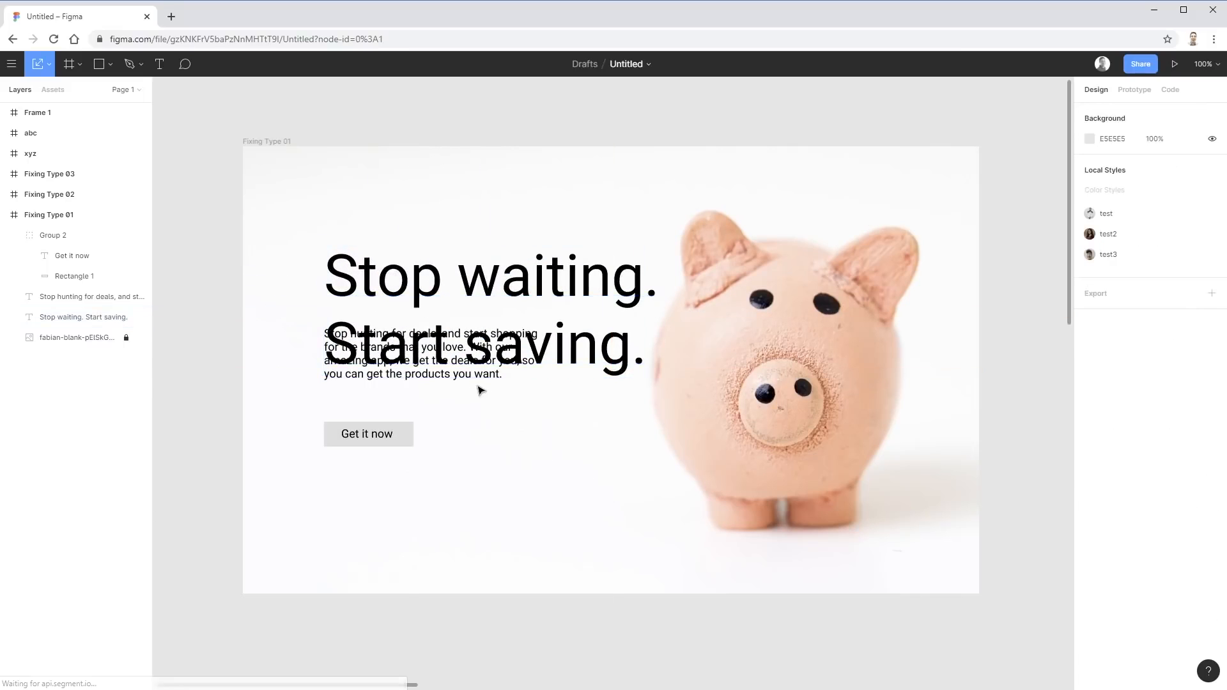
Scale the headline down to about 293 px wide and move the paragraph down to leave a gap beneath it
click(578, 371)
drag(653, 381, 510, 274)
click(502, 369)
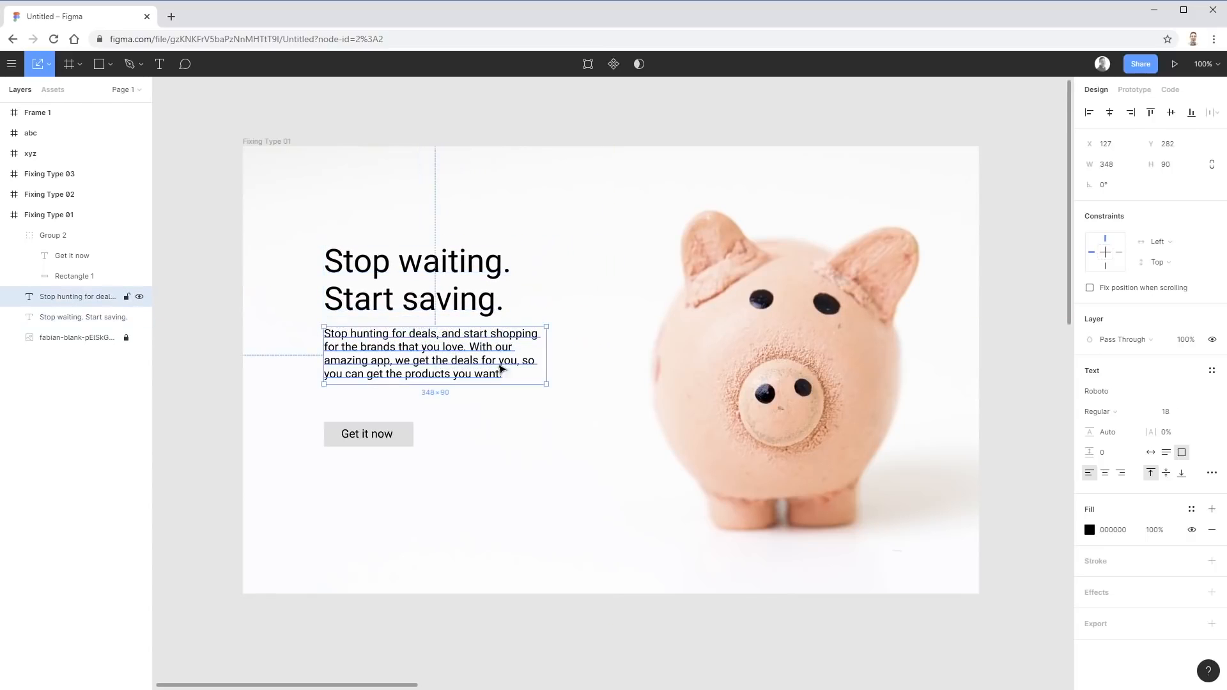
drag(481, 363, 481, 377)
click(531, 521)
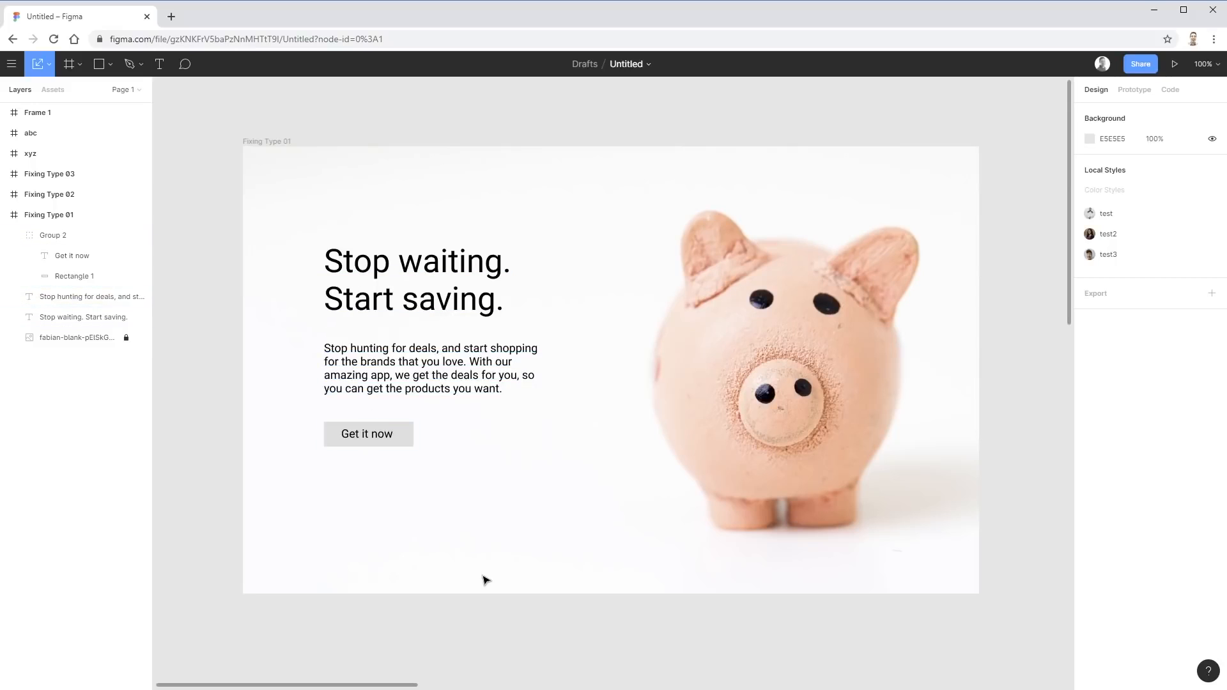
Set the headline's font weight to Black
click(470, 270)
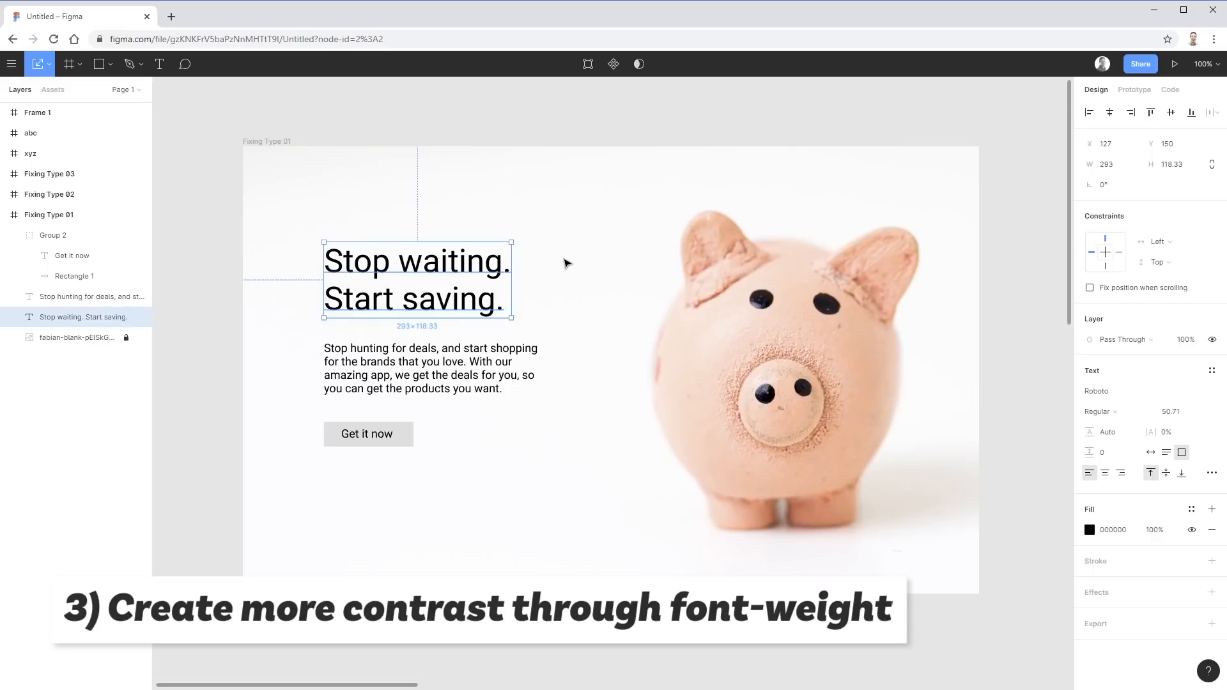
click(1127, 412)
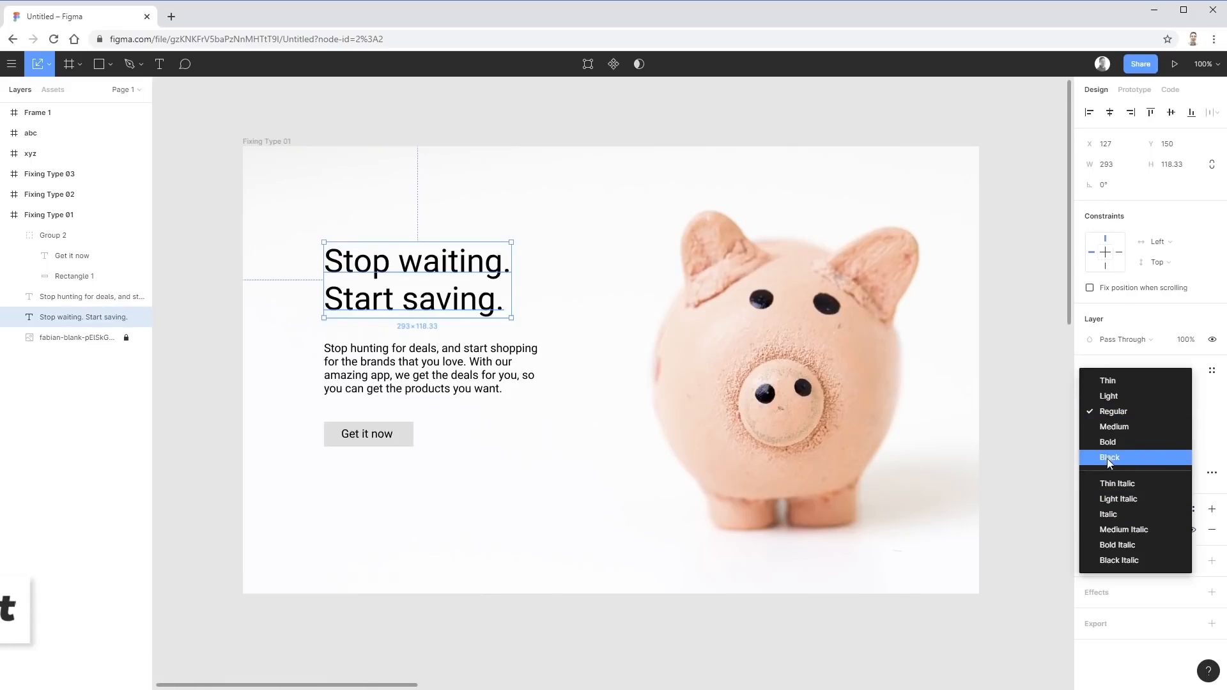
click(1129, 458)
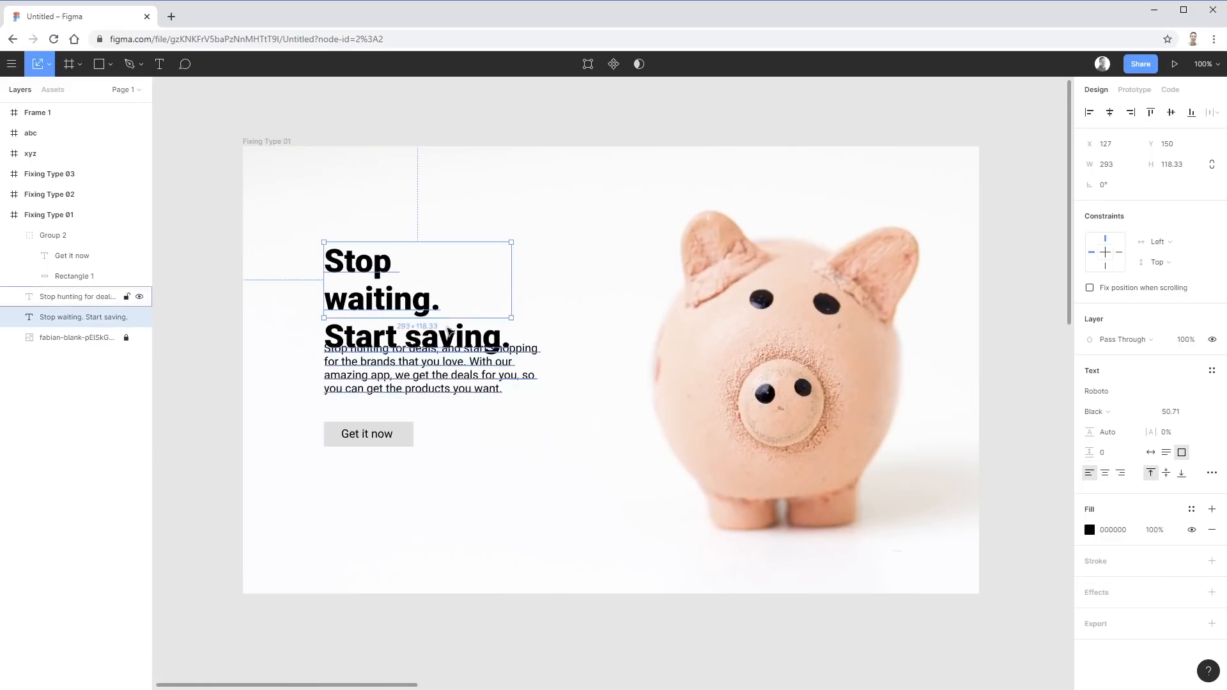
Widen the headline's text box to about 339 px without scaling the text, so each sentence fits on one line
drag(512, 283, 532, 285)
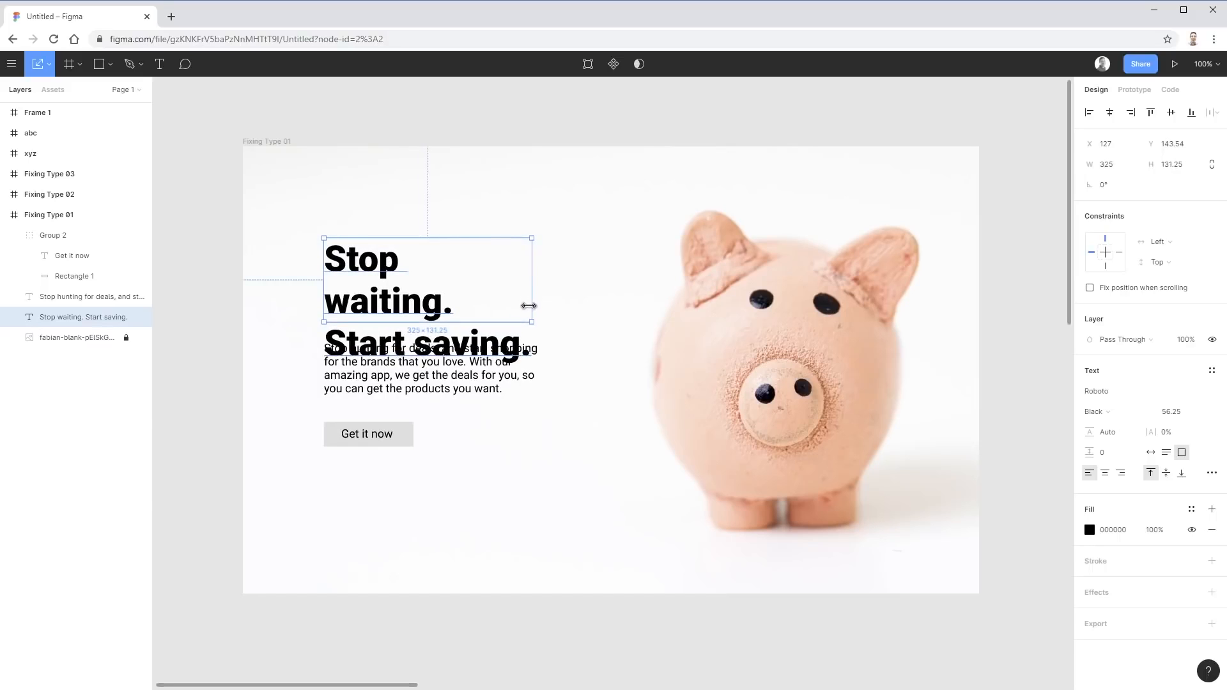
click(539, 301)
click(504, 296)
drag(509, 296, 546, 338)
click(568, 514)
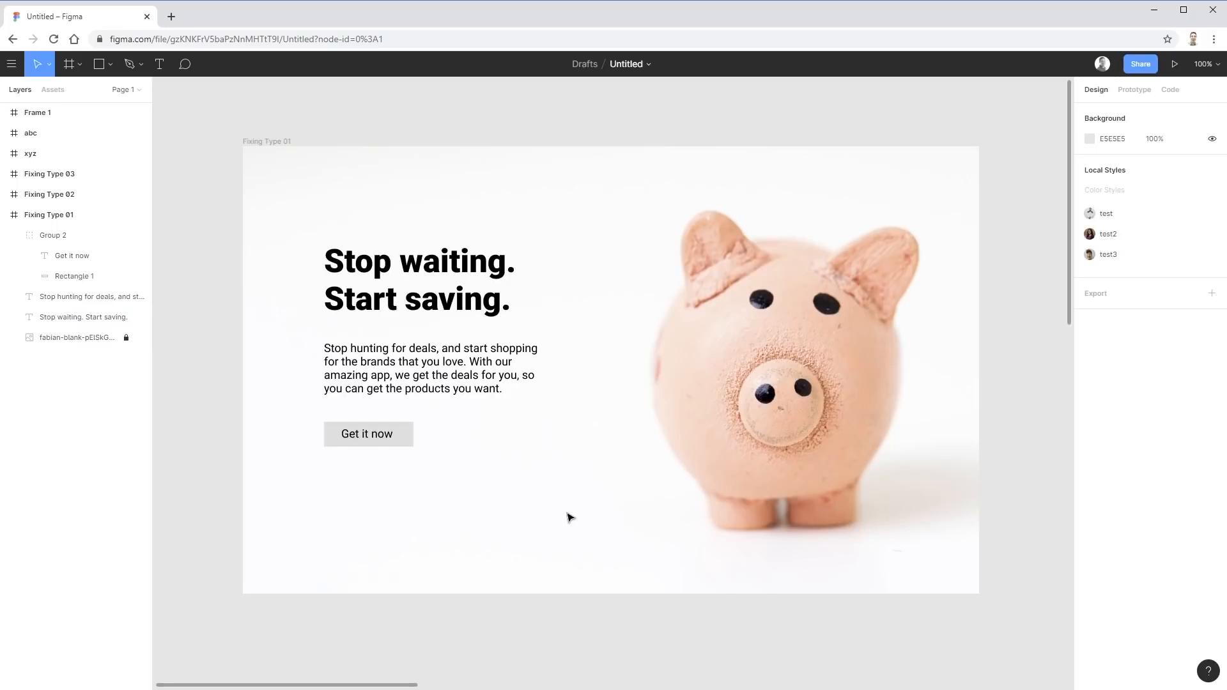
Move the Get it now button slightly down to Y 439
drag(401, 450, 406, 445)
key(ctrl+z)
click(447, 459)
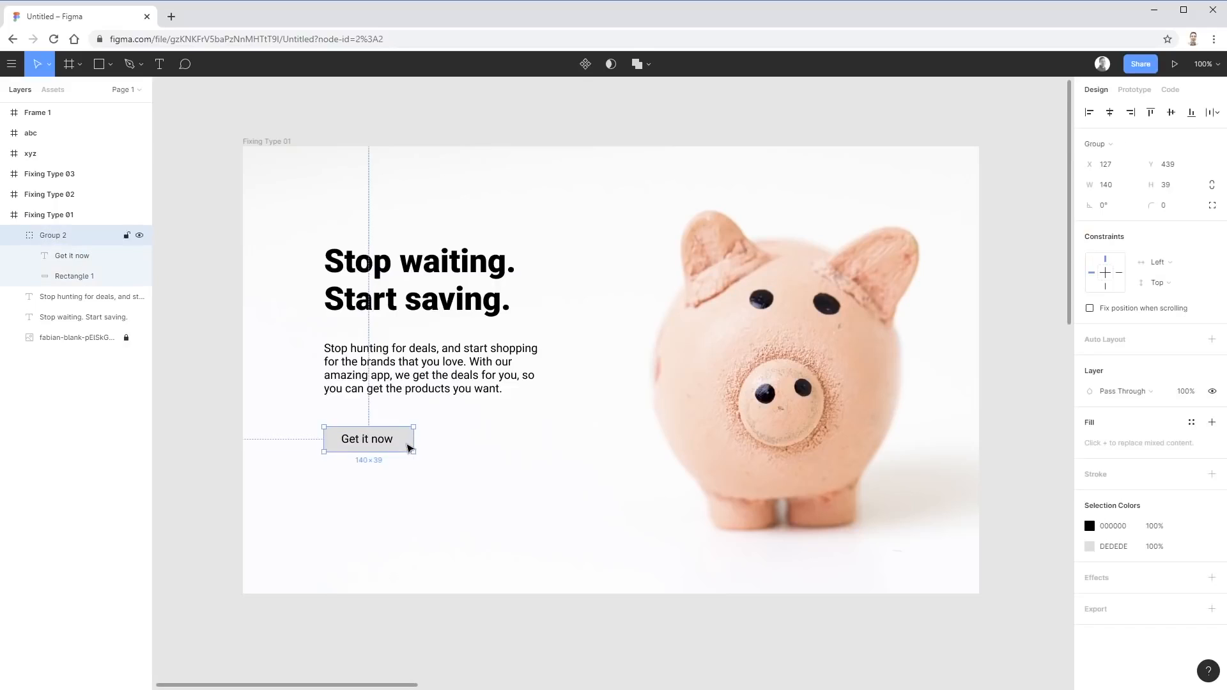
click(589, 516)
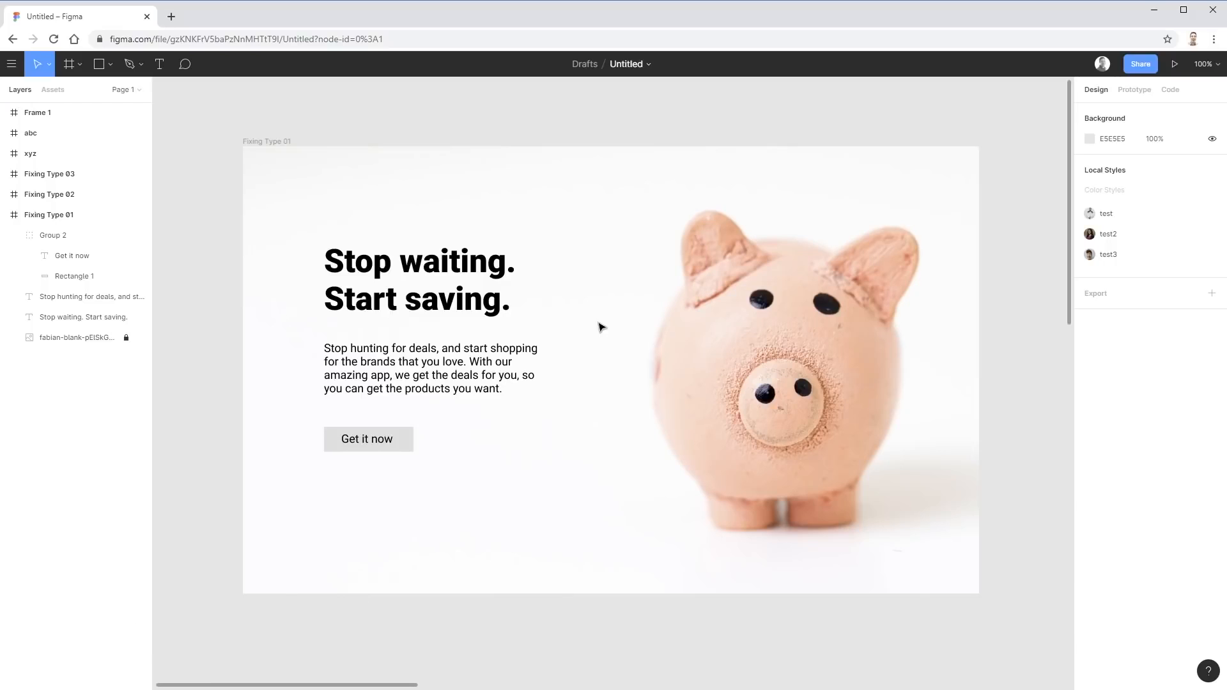
Recolor the headline by sampling a tone from the piggy bank's underside and shifting it to a more saturated burnt orange
click(447, 310)
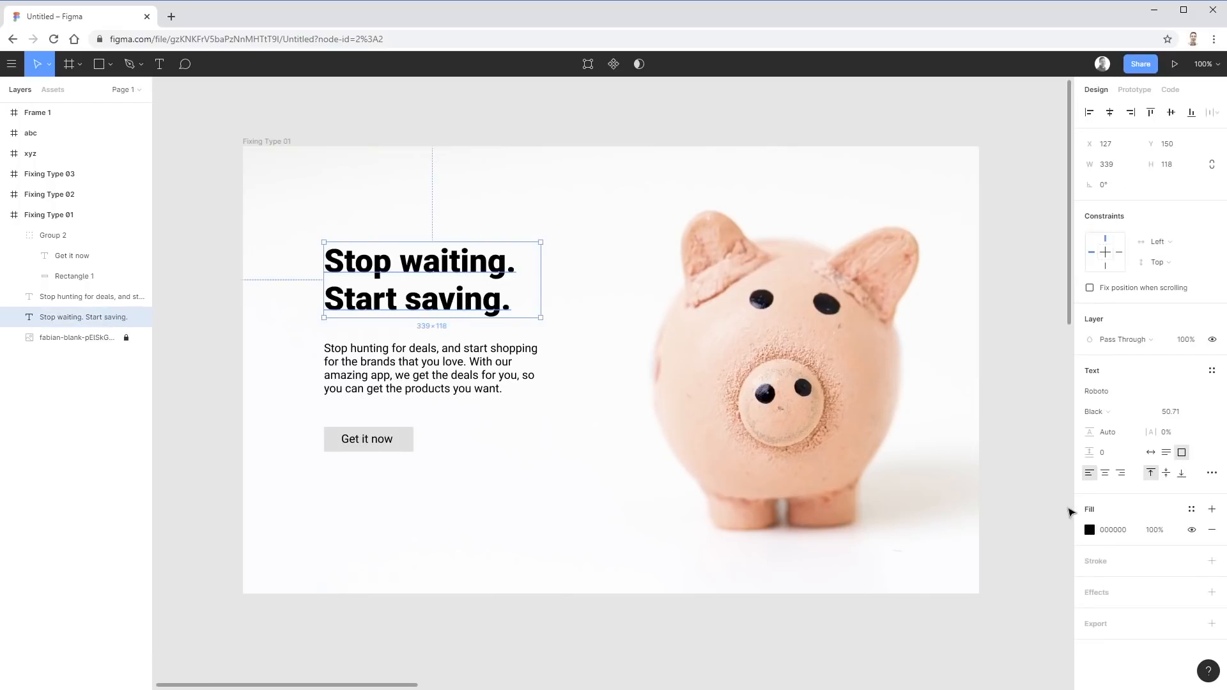
click(1090, 530)
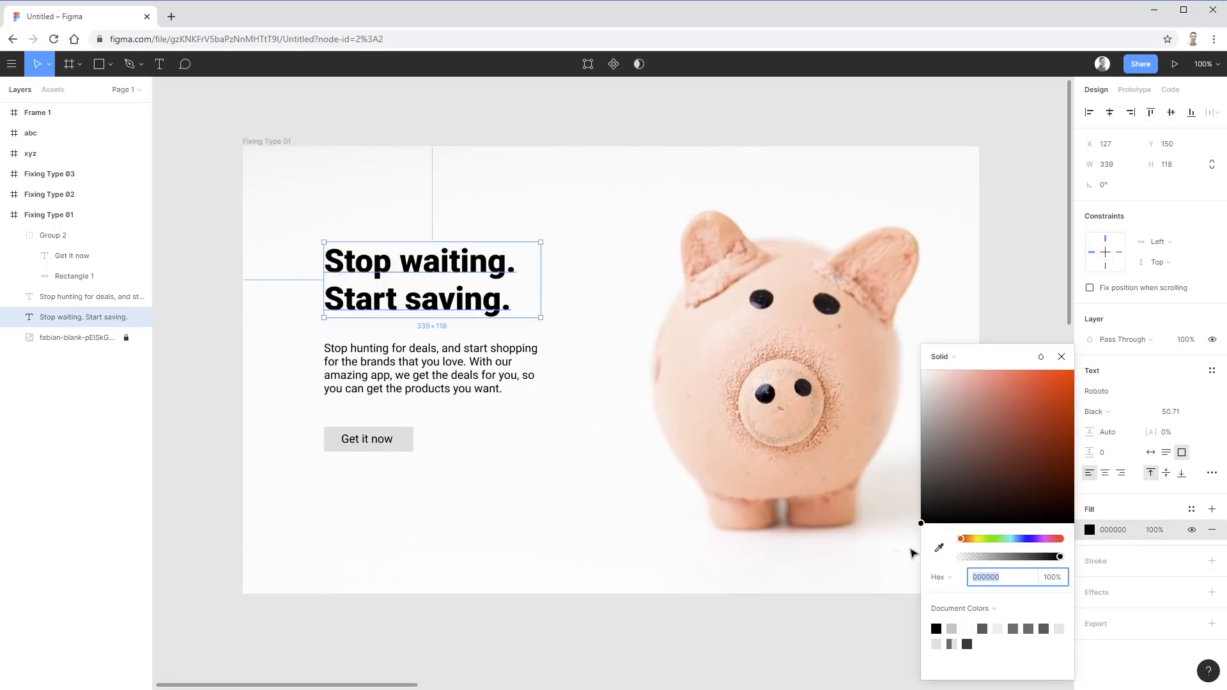
click(939, 548)
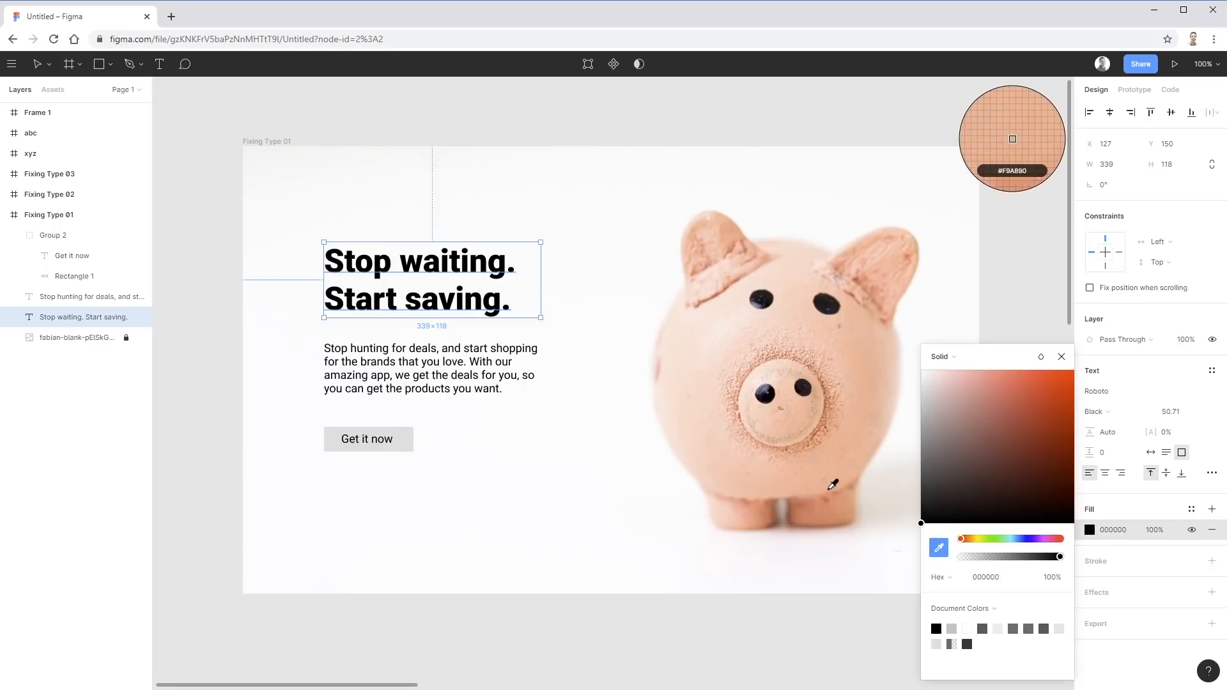
click(830, 497)
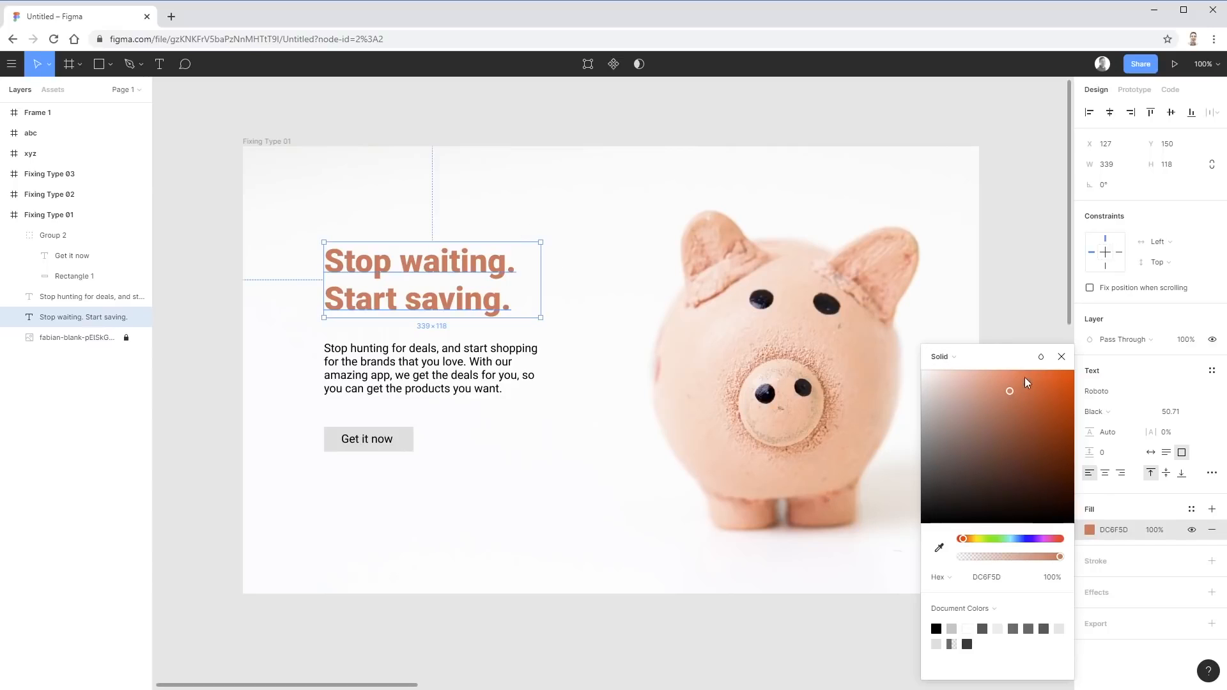
drag(1017, 389, 1053, 397)
click(606, 138)
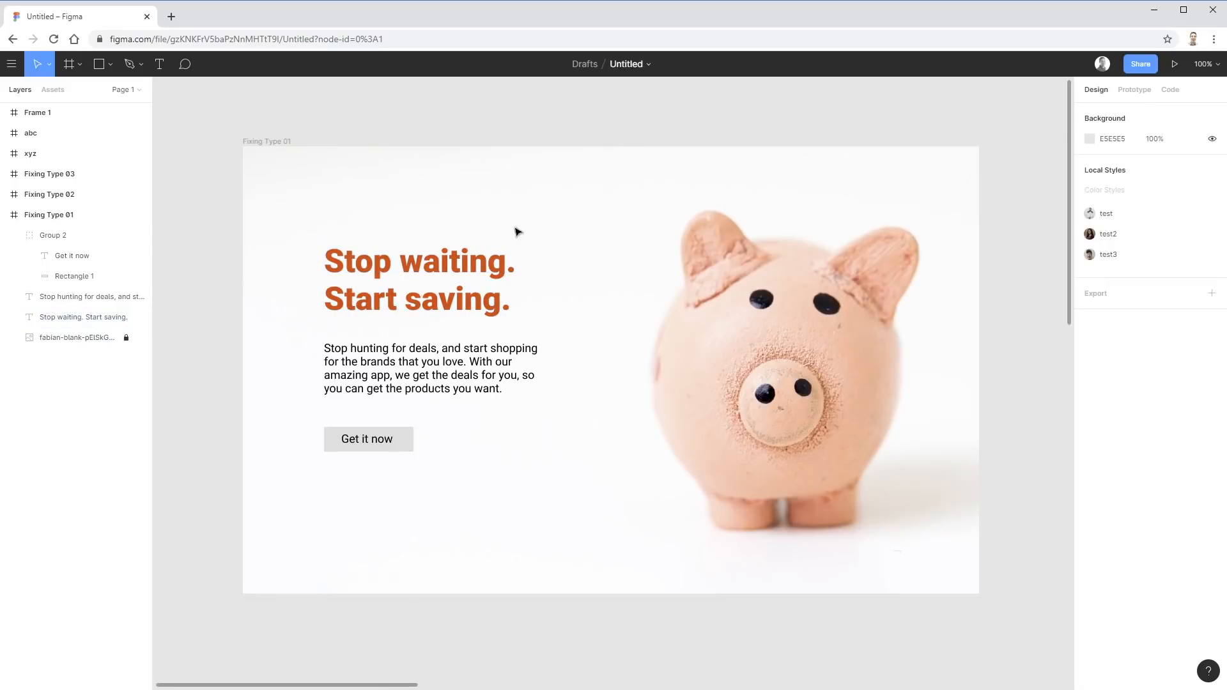
Fill the Get it now button with the headline's burnt orange D9381E and make its label white
click(404, 446)
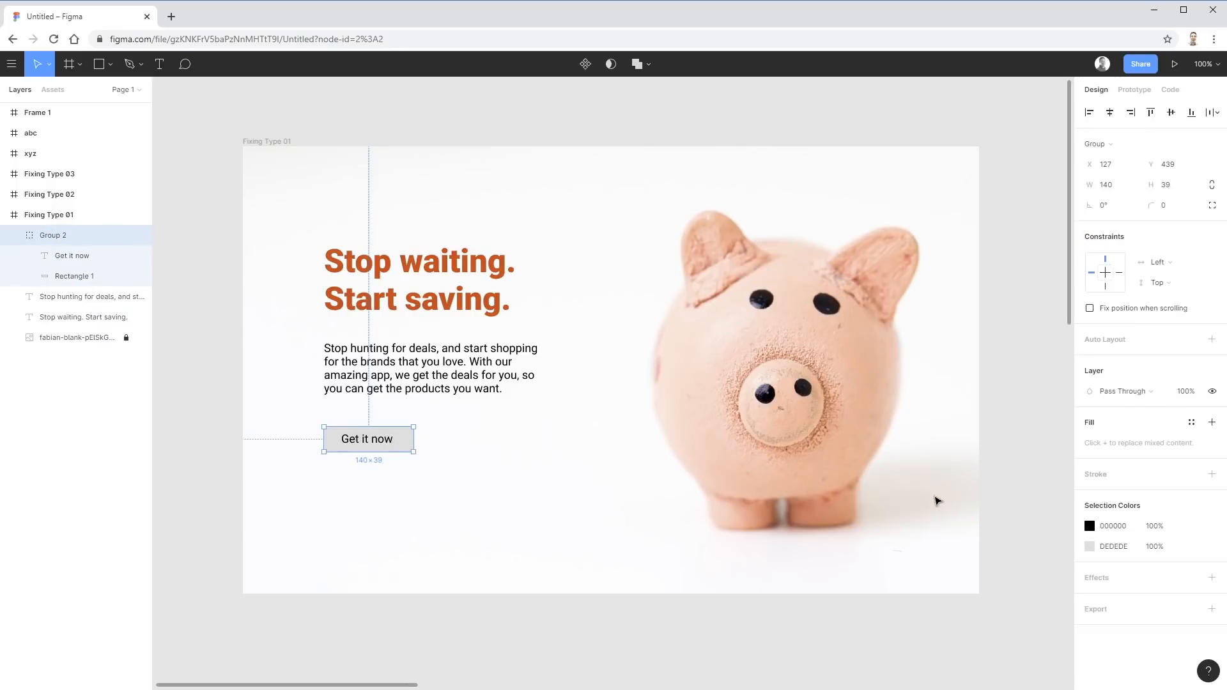
click(1090, 546)
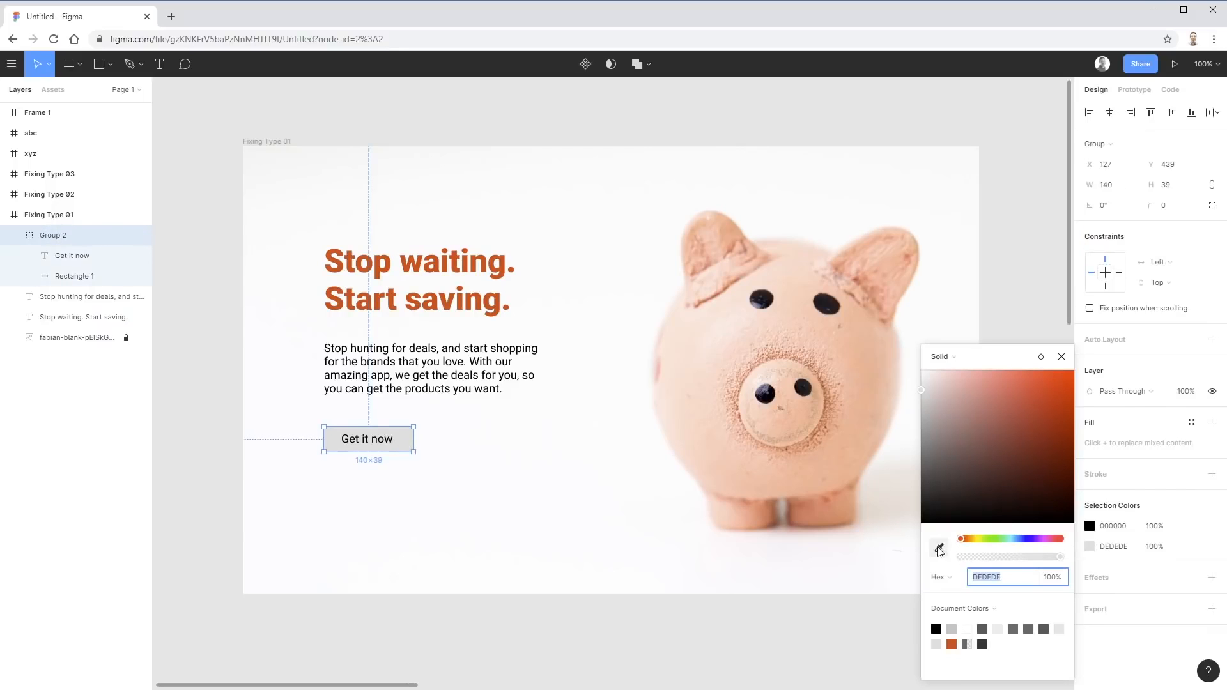
click(951, 645)
click(1090, 526)
click(1090, 526)
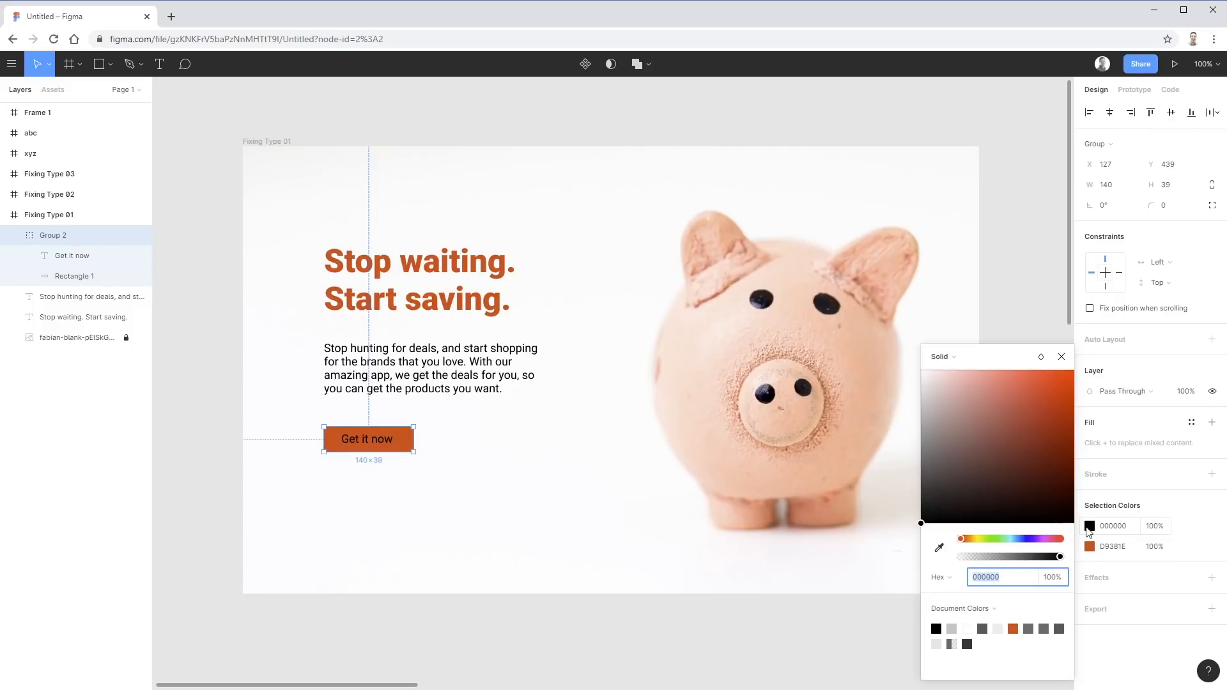
click(967, 629)
click(584, 567)
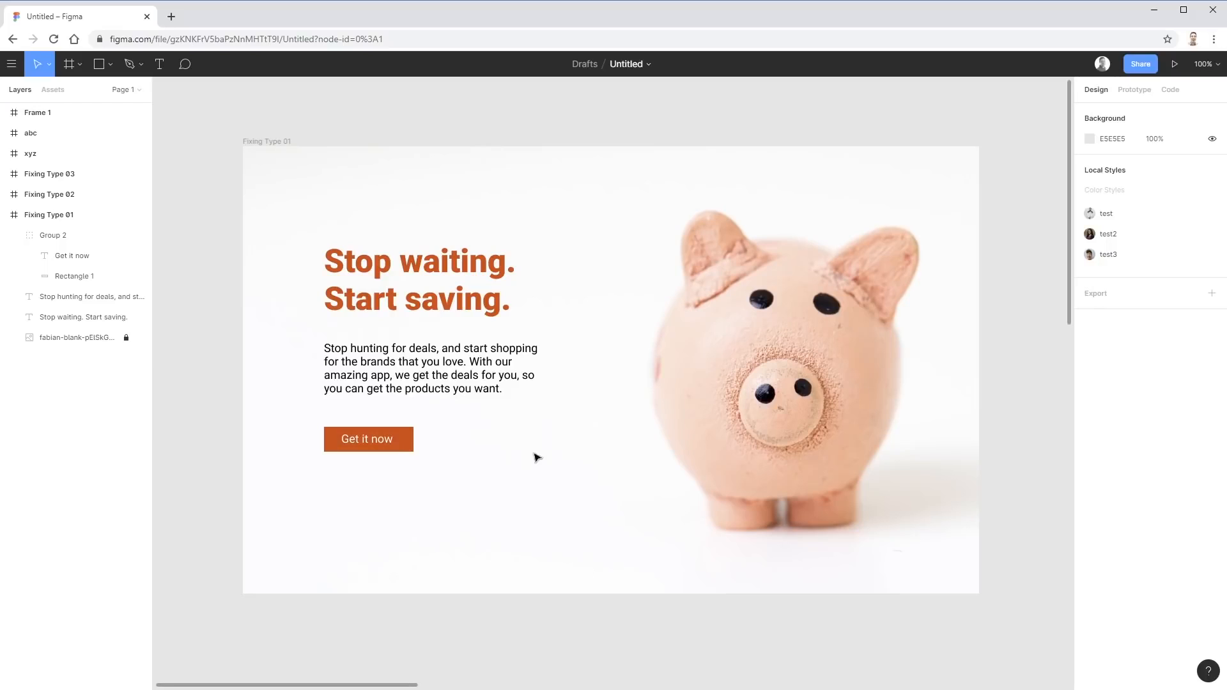
Set the headline's fill color back to black
click(118, 317)
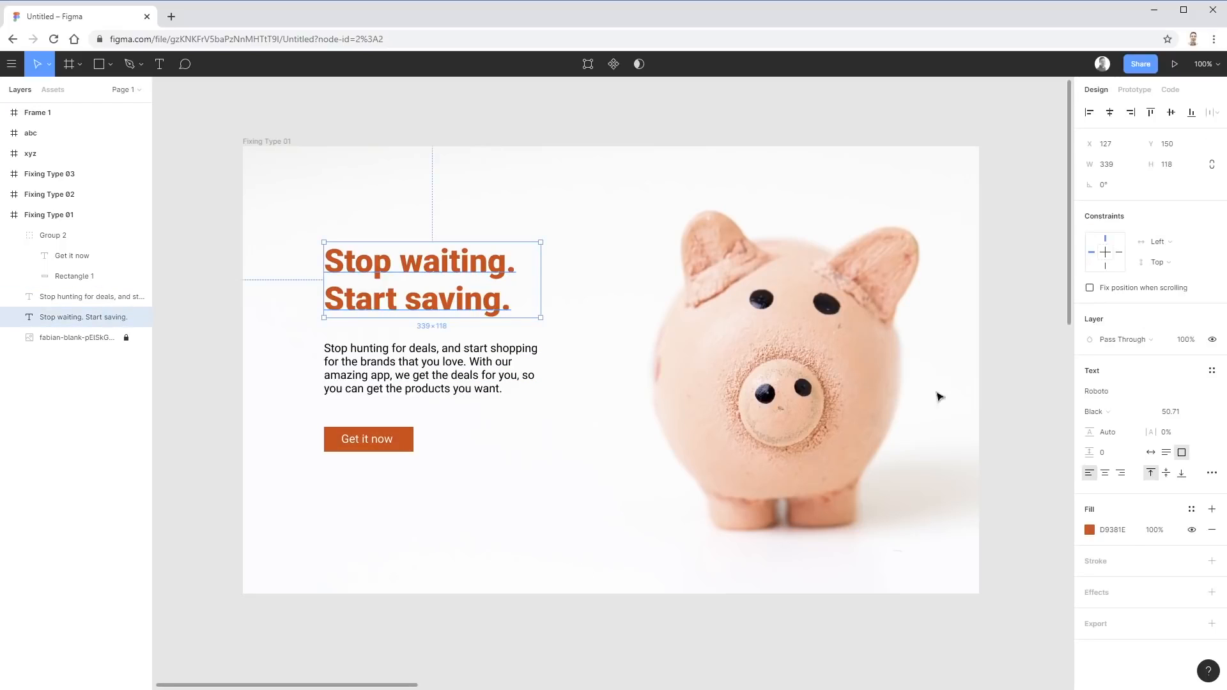
click(1091, 532)
drag(982, 453, 842, 556)
Set the body paragraph's fill to gray 626262
click(446, 382)
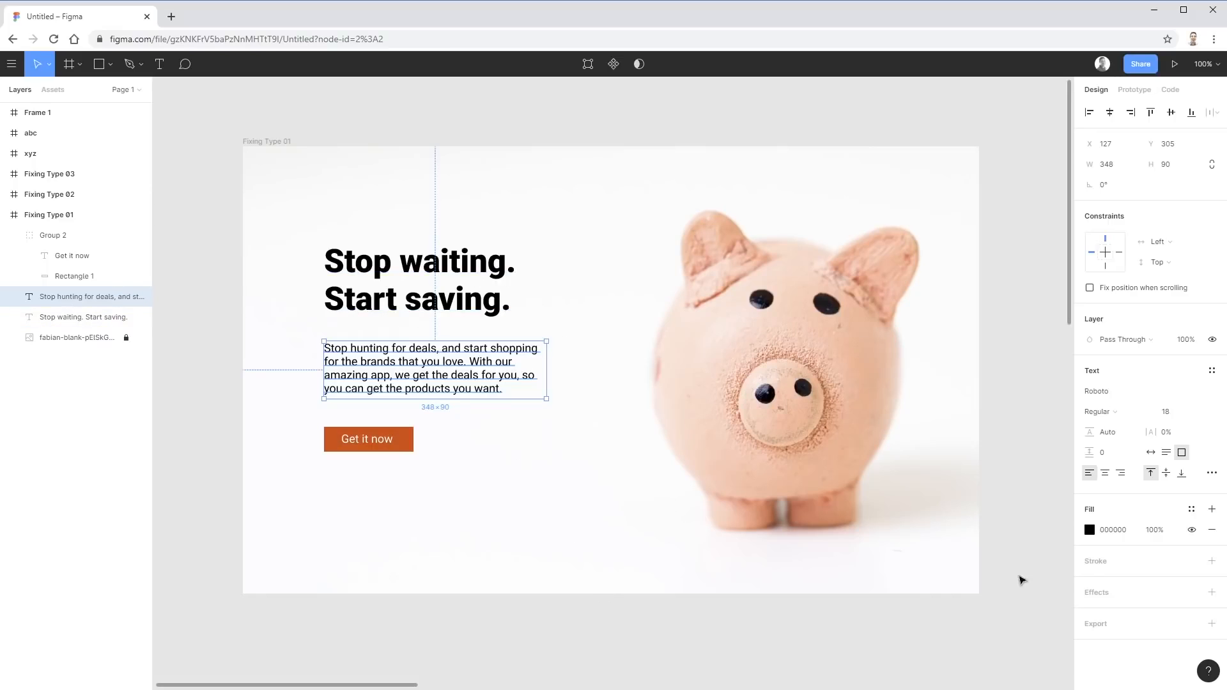
click(1090, 530)
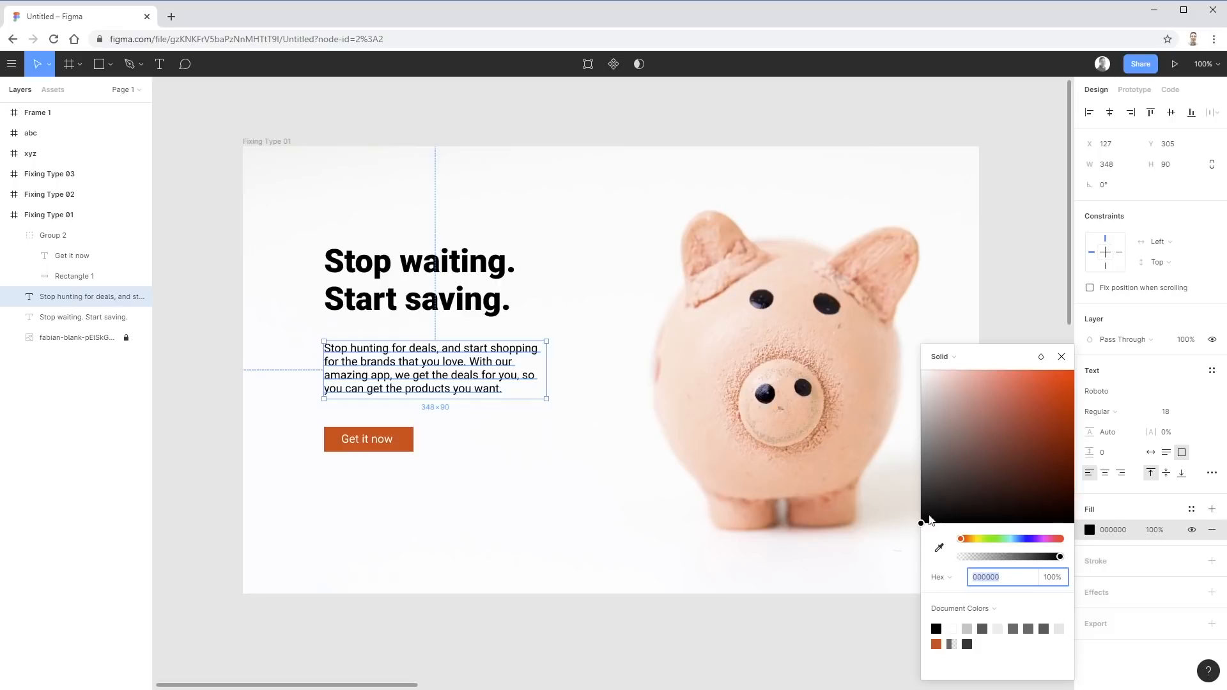
drag(929, 521, 920, 470)
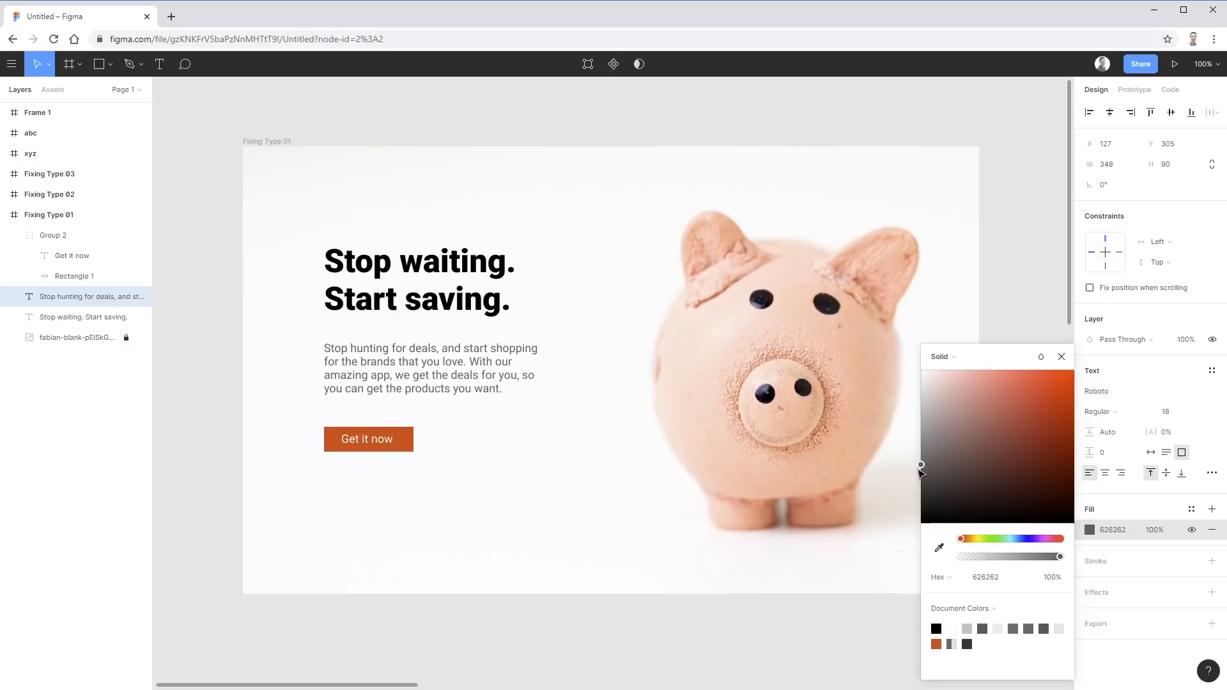
click(402, 471)
Move the Get it now button group out of the Fixing Type 01 frame
click(350, 441)
drag(351, 441, 541, 650)
drag(565, 367, 548, 433)
click(550, 440)
Set the body paragraph's fill color to black 000000
click(458, 352)
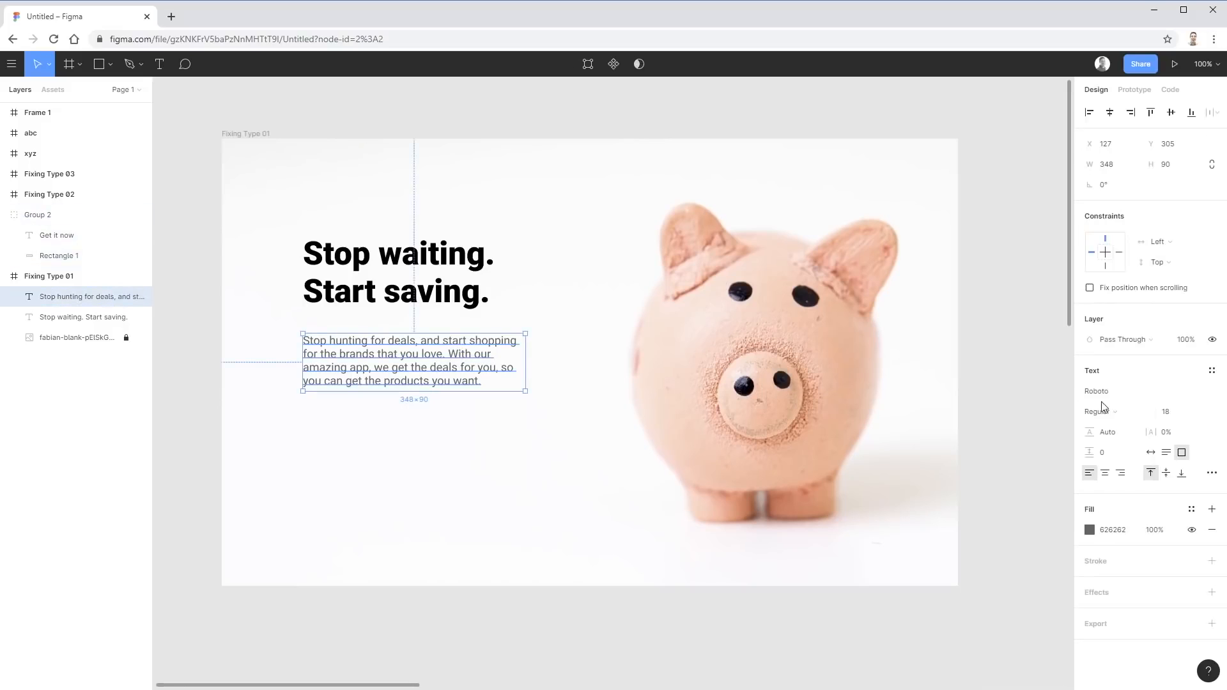
click(1090, 530)
drag(986, 496, 852, 547)
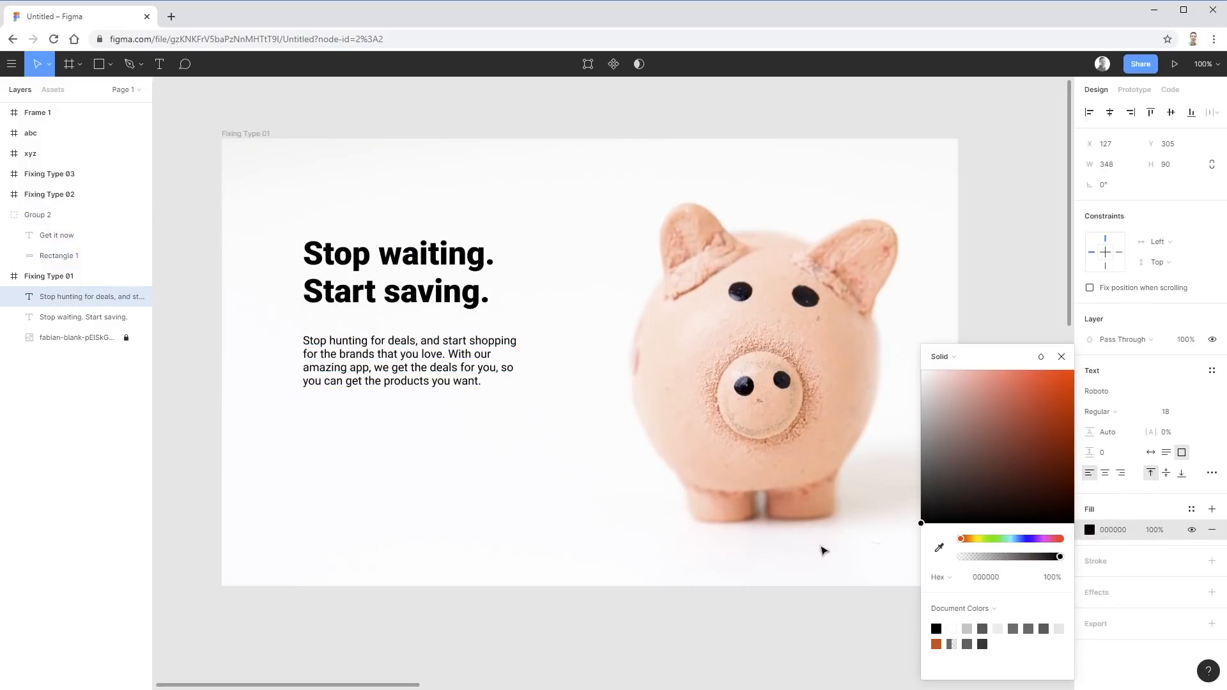
click(444, 503)
Hide the piggy bank photo and place a copy of the headline and paragraph to the right of the originals
click(140, 339)
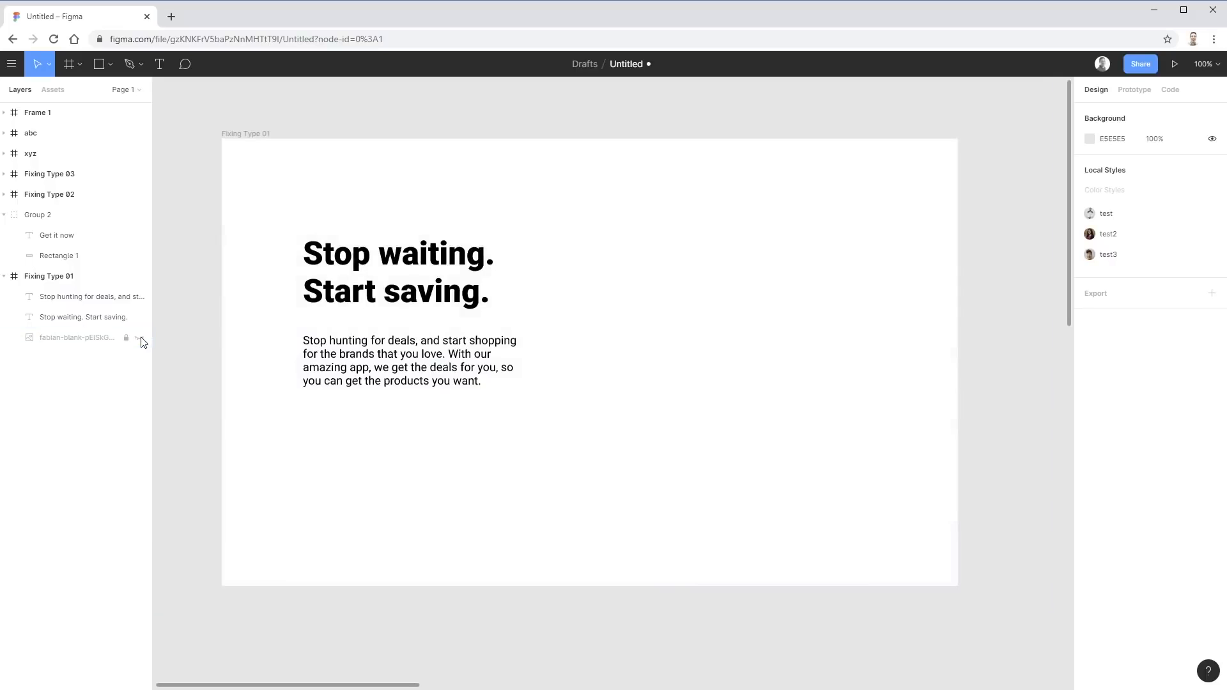
click(396, 374)
shift+click(379, 301)
drag(380, 301, 706, 302)
click(648, 203)
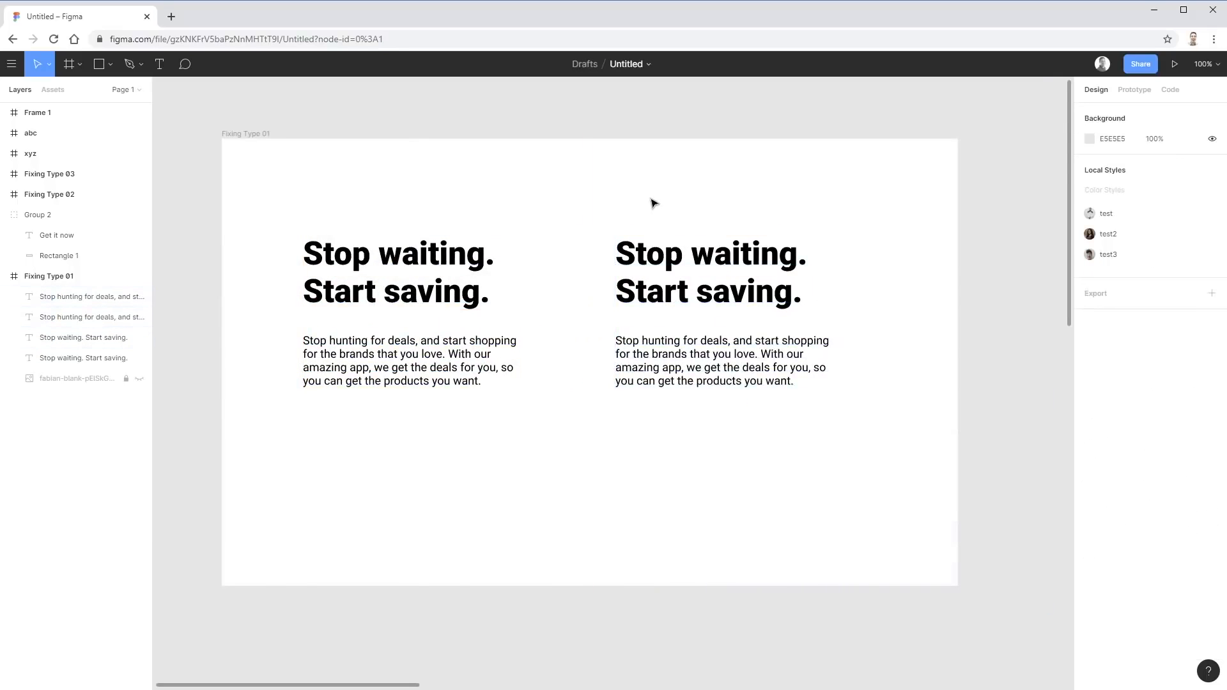
Set the original paragraph's fill to gray 676767, leaving the copy black for comparison
click(373, 389)
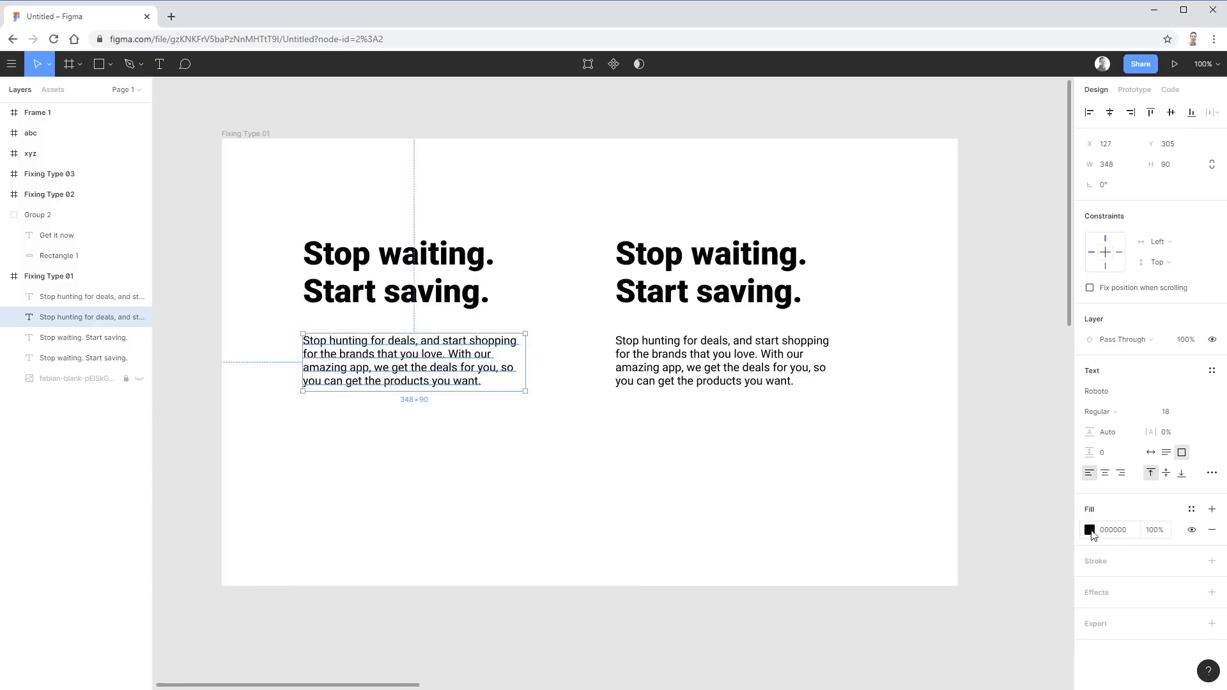
click(1090, 530)
drag(977, 524, 912, 468)
click(565, 496)
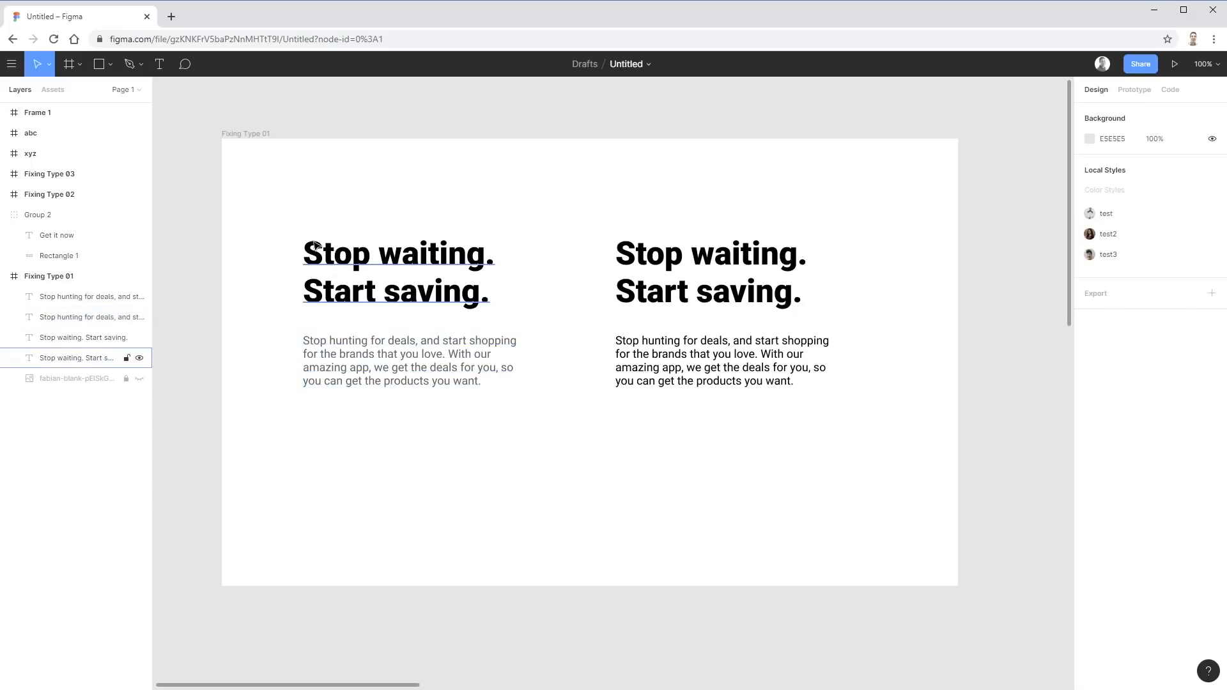
click(348, 261)
click(367, 356)
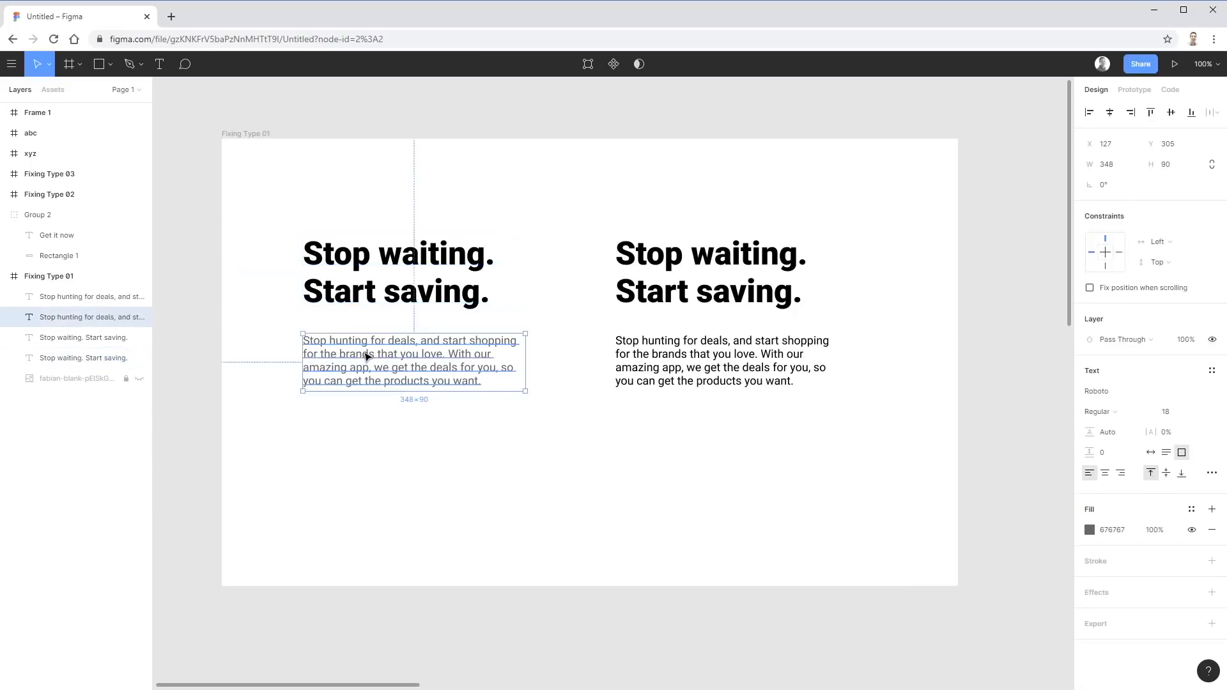
click(581, 466)
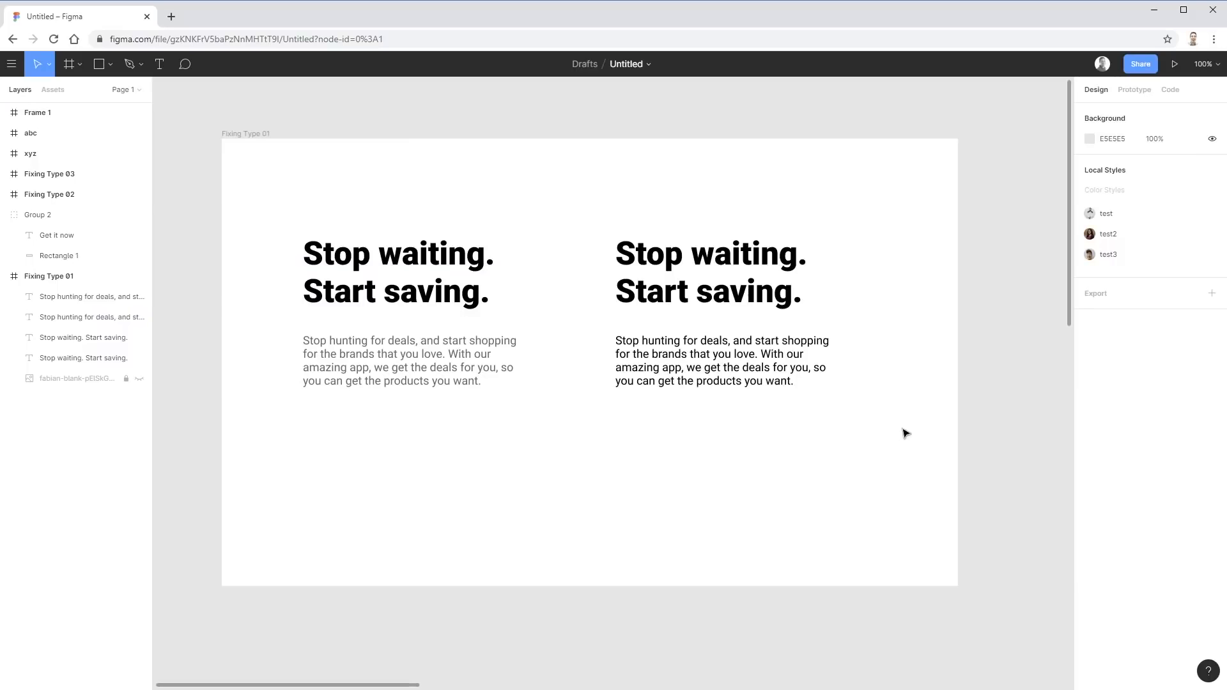
Lighten the original paragraph's fill to gray 969696
click(503, 378)
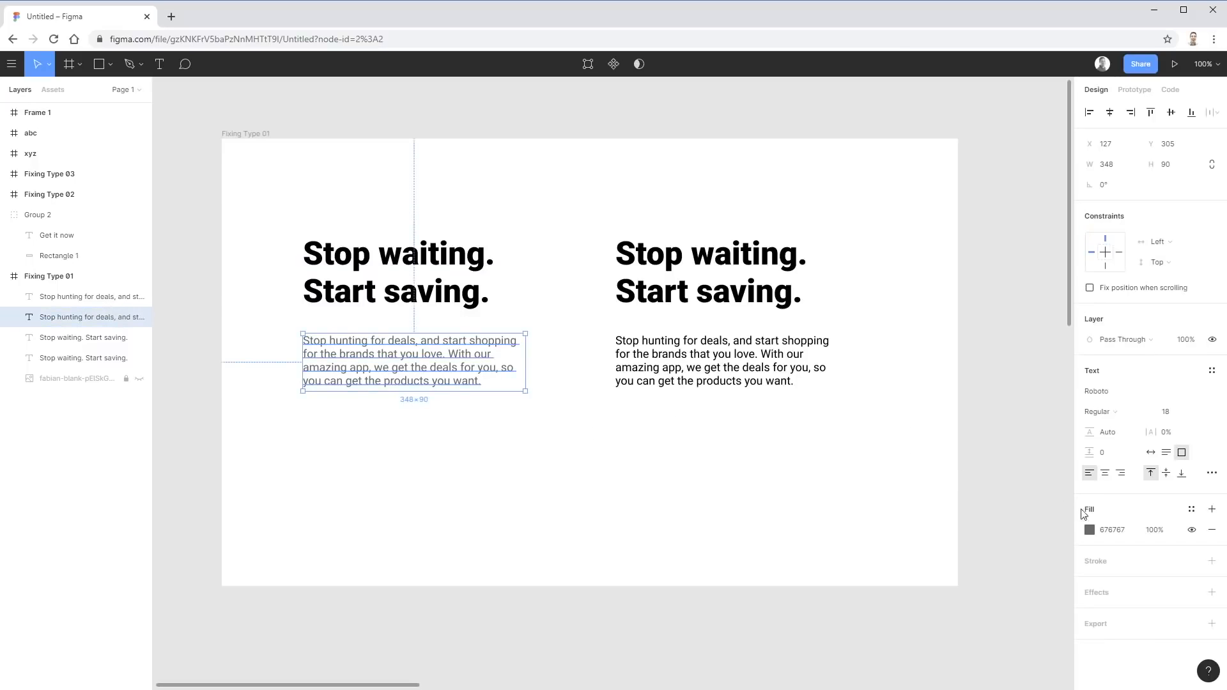
click(1090, 530)
drag(931, 467, 916, 441)
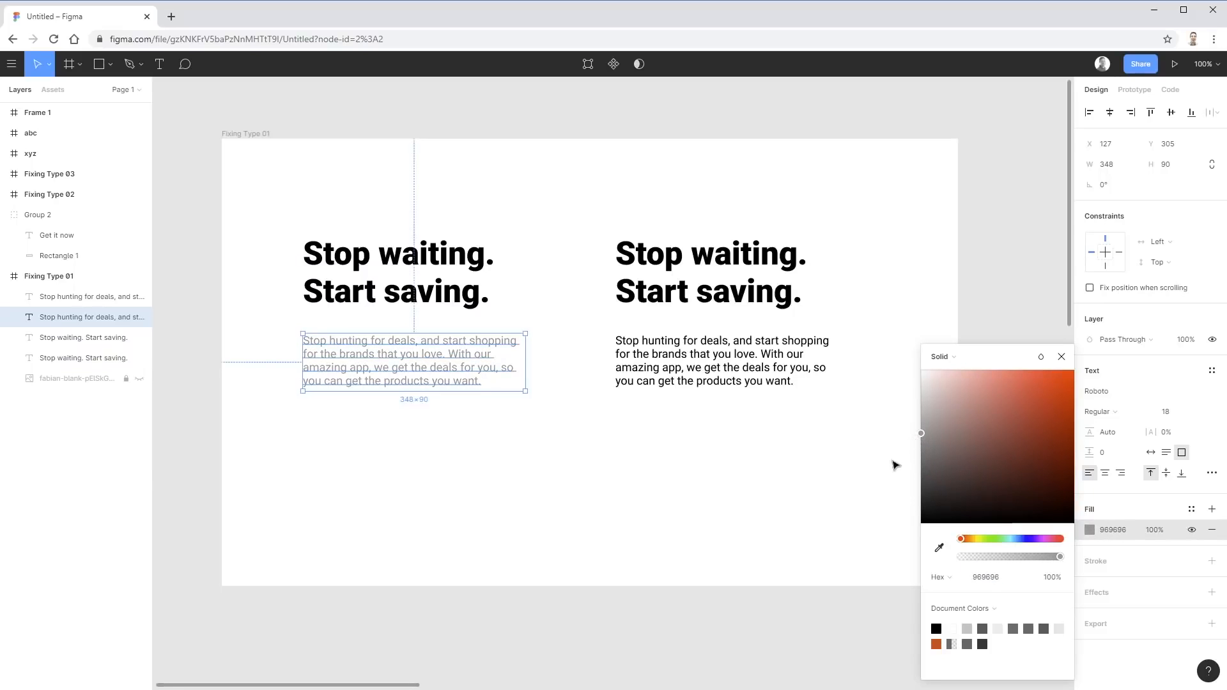
click(831, 509)
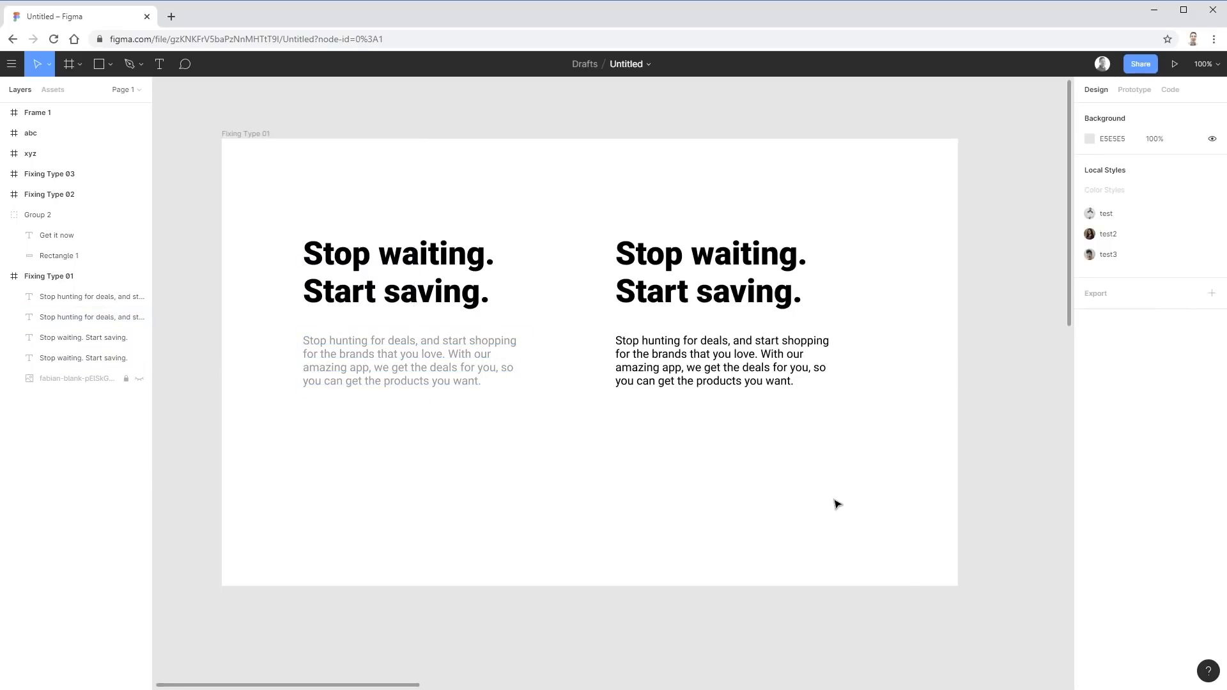
Lighten the original headline's fill to dark gray 555555
click(349, 273)
click(1090, 530)
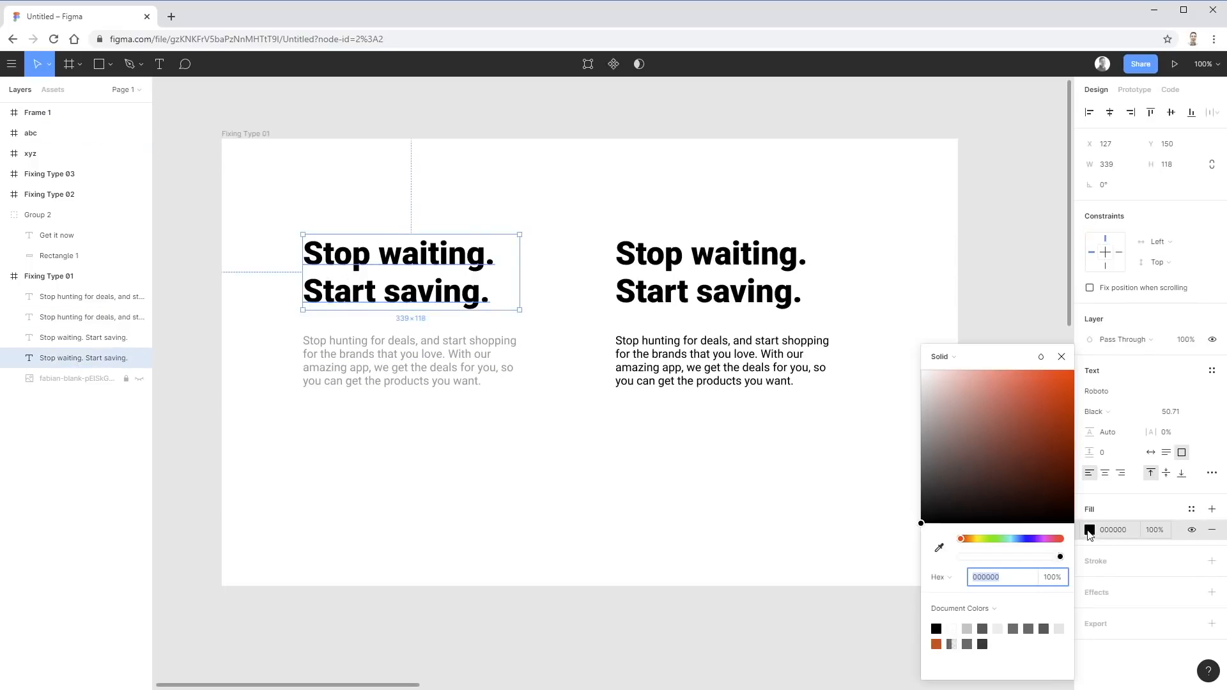
drag(924, 515, 912, 480)
click(774, 525)
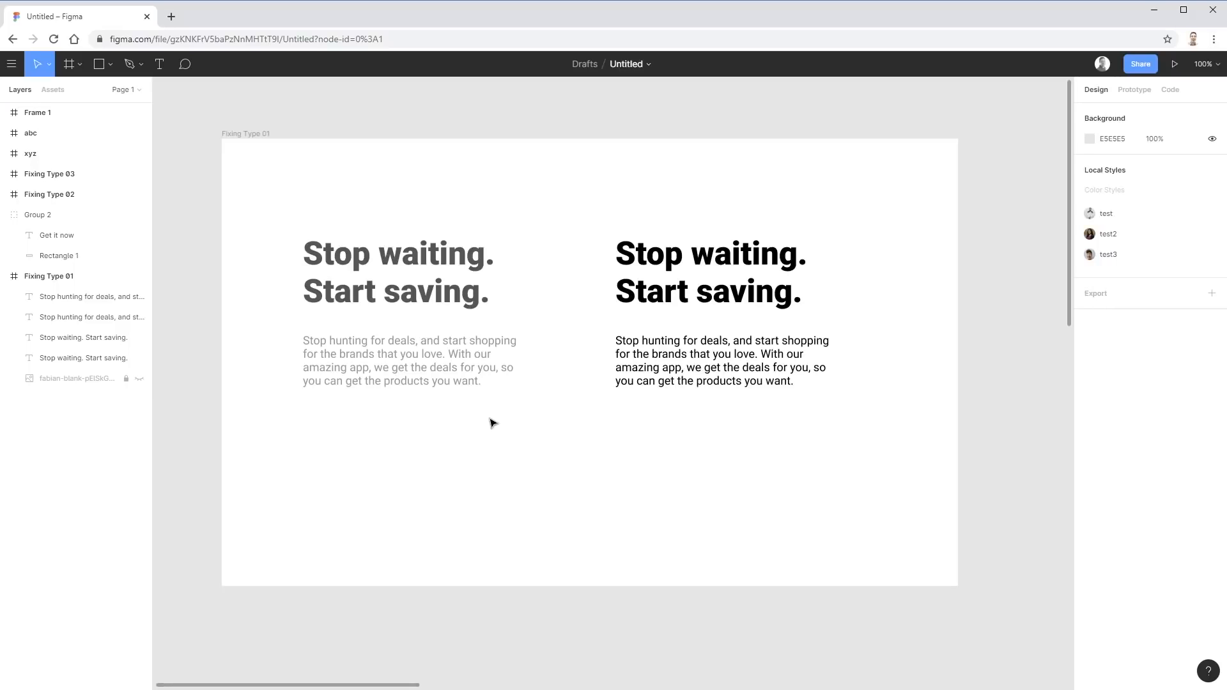
Darken the original headline's fill to near-black 1D1D1D
click(119, 358)
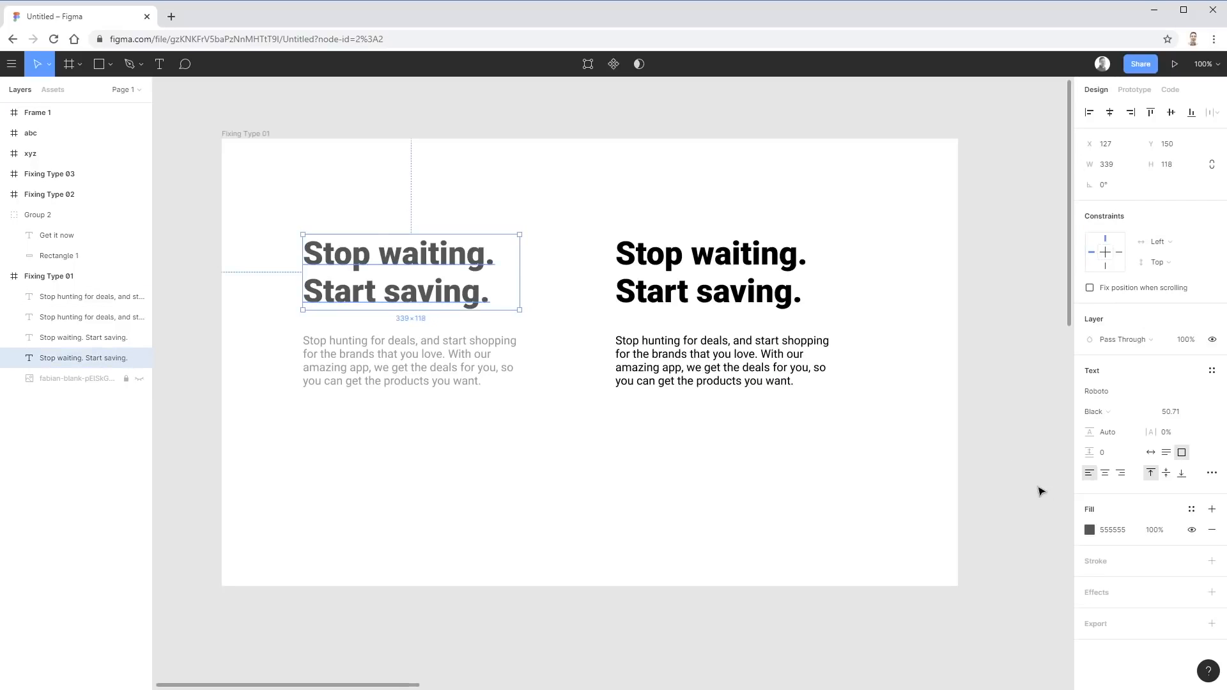
click(1093, 533)
drag(934, 481, 904, 513)
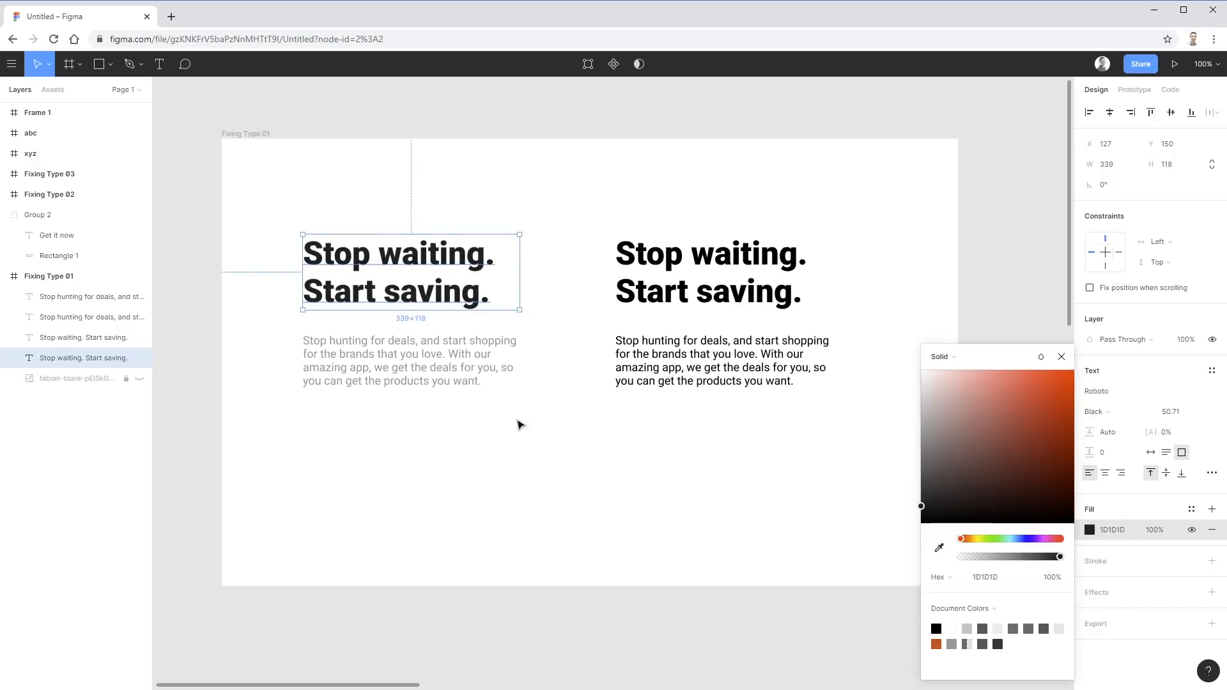
Darken the original paragraph's fill to gray 5B5B5B
click(422, 379)
click(1090, 530)
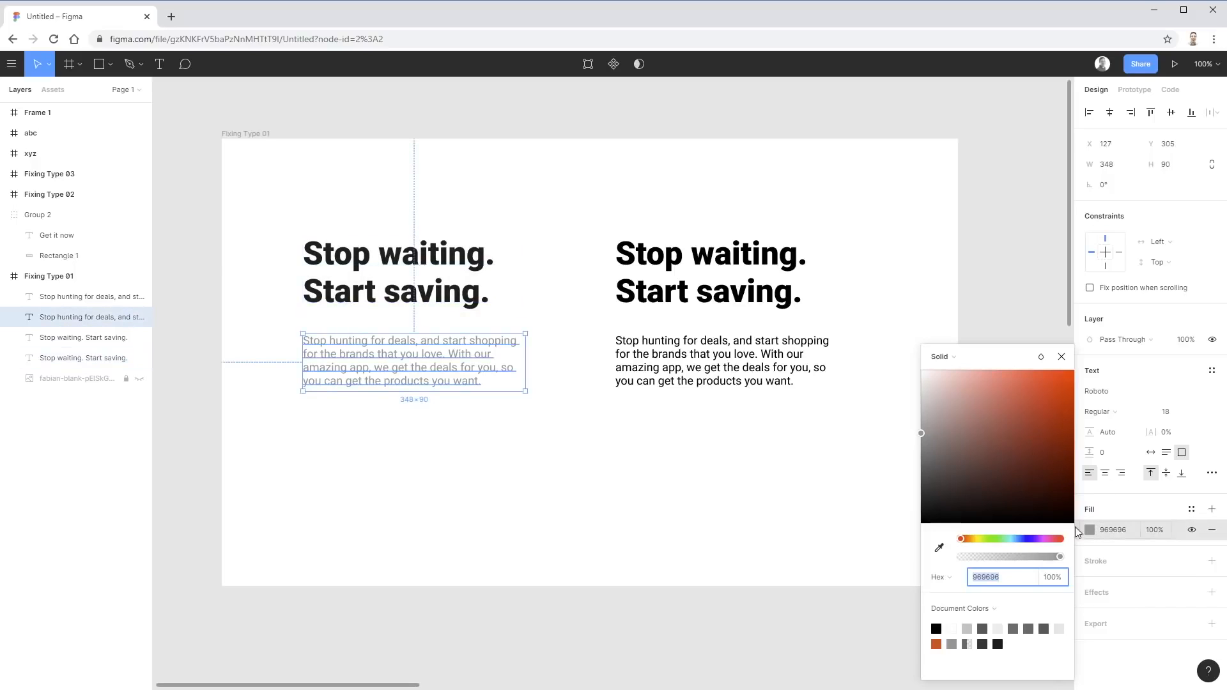
drag(937, 462, 904, 484)
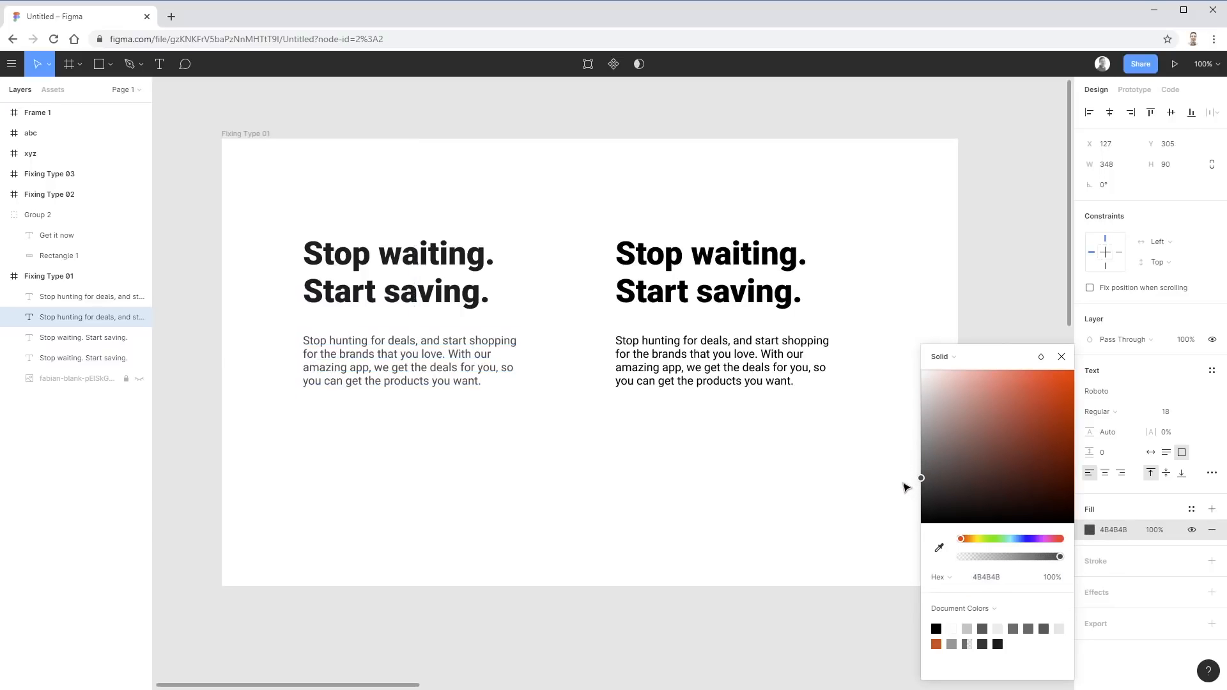
click(567, 428)
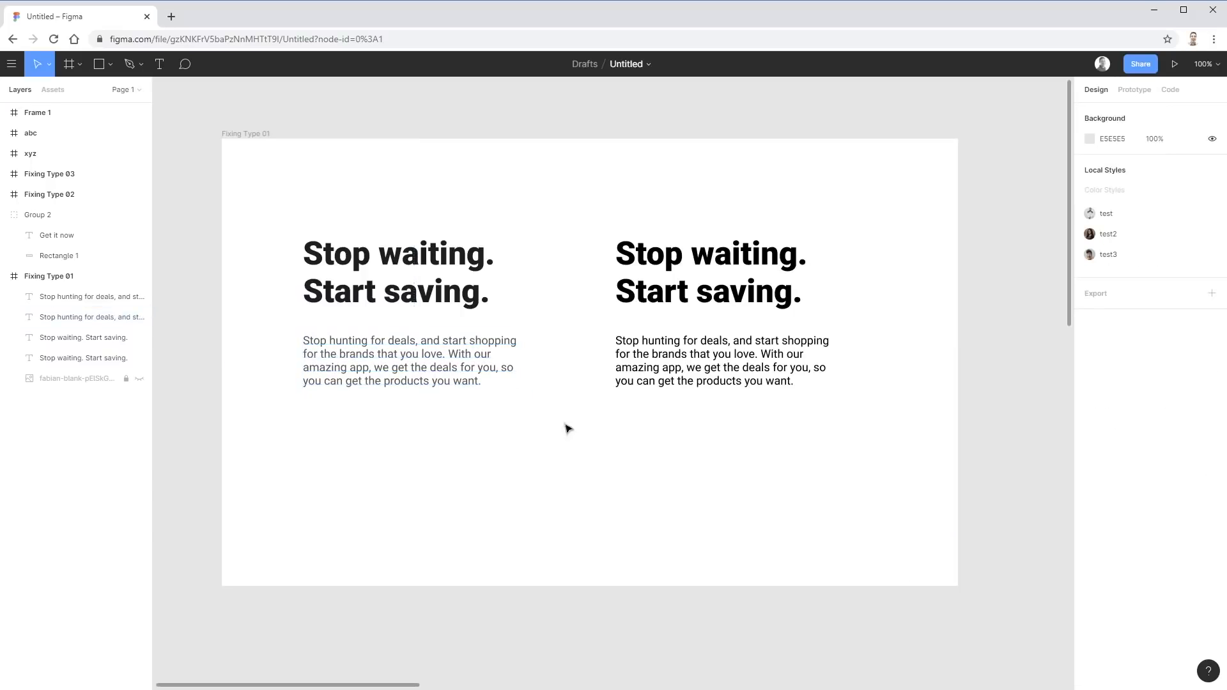
Lighten the original paragraph's fill slightly to gray 707070
click(515, 385)
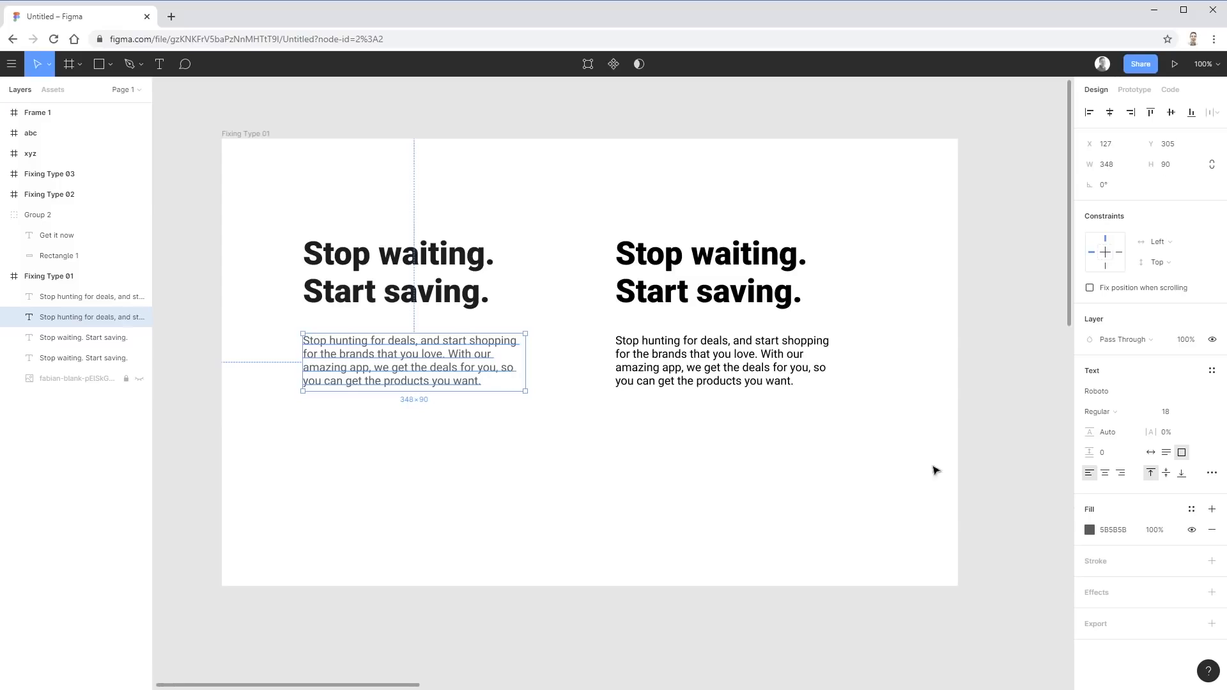
click(1090, 531)
drag(922, 470, 915, 460)
click(619, 503)
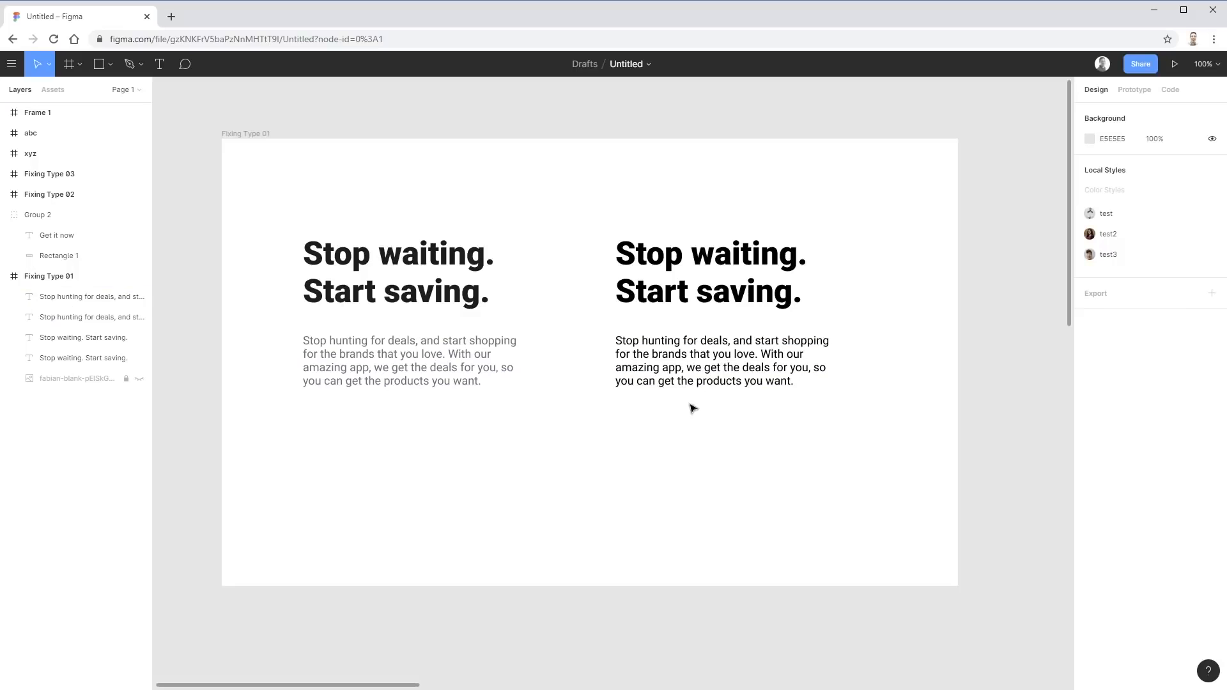
Compare the recolored headline and paragraph with the all-black copy
click(663, 368)
click(409, 364)
click(528, 550)
click(510, 365)
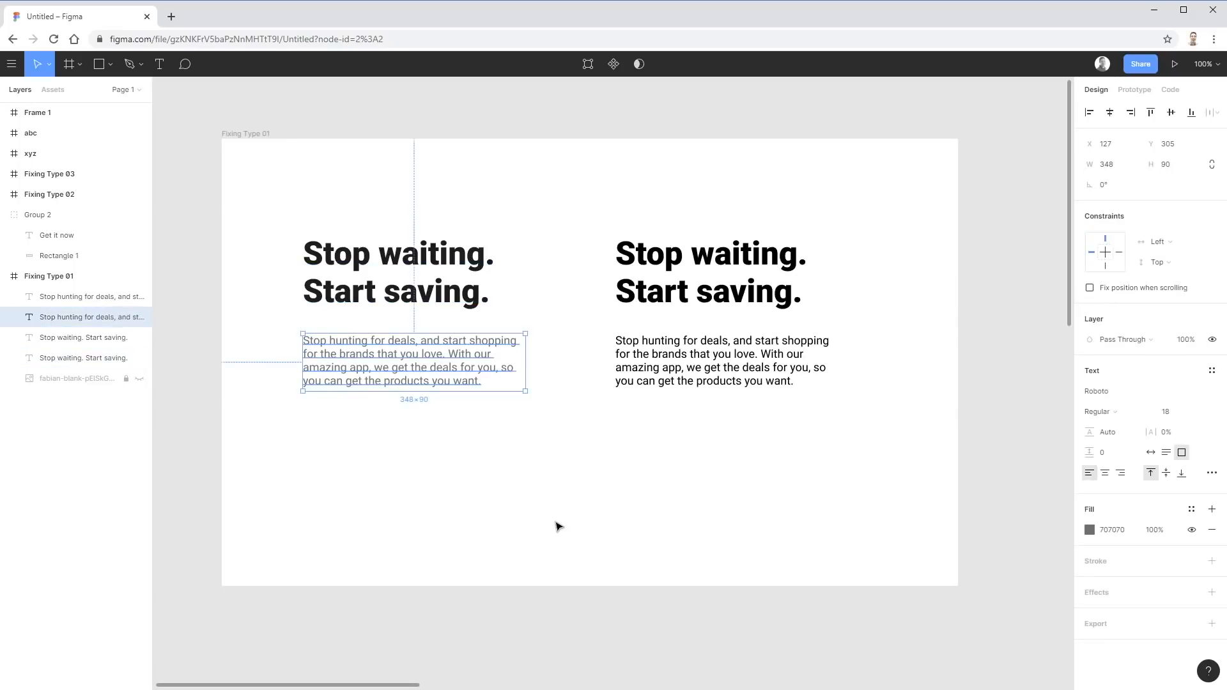
click(494, 301)
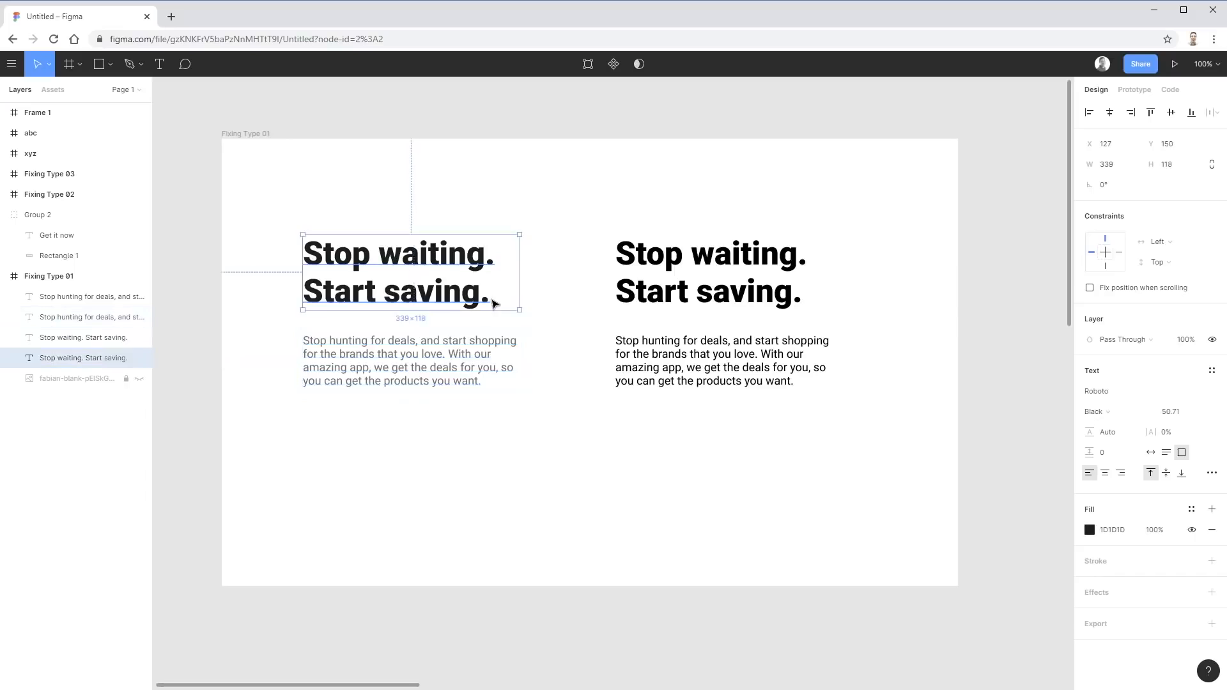
click(521, 344)
click(581, 503)
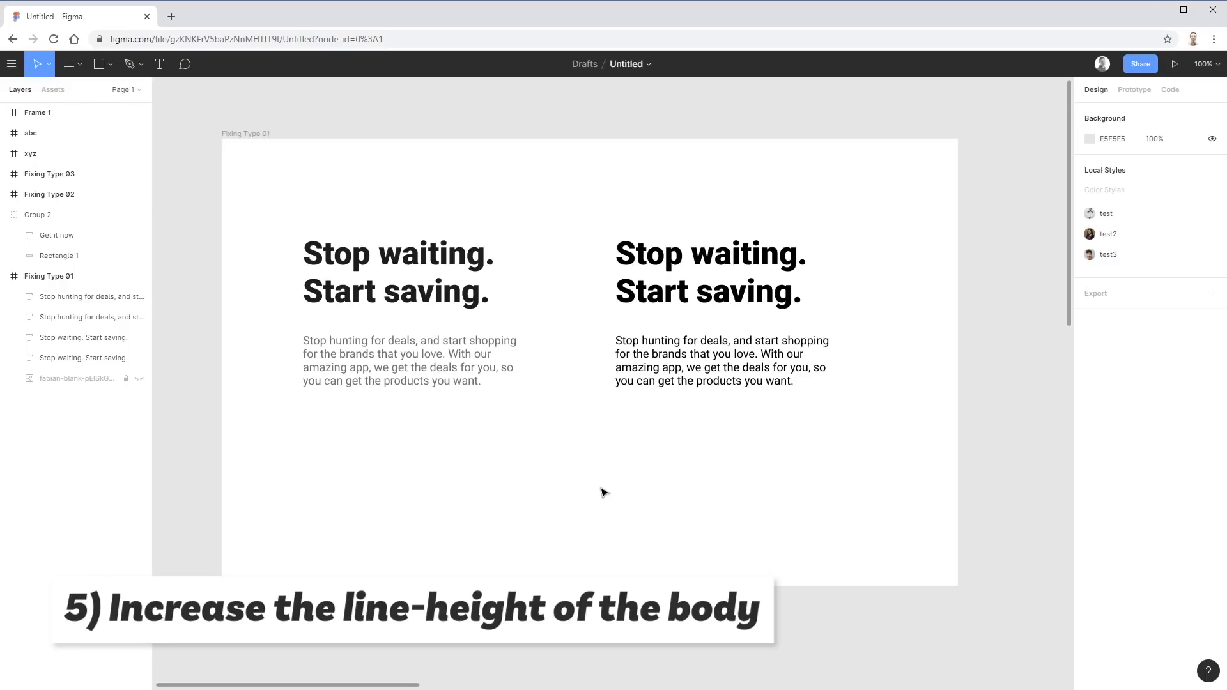
Increase the gray paragraph's line height to about 150% and compare it with the black copy
click(517, 387)
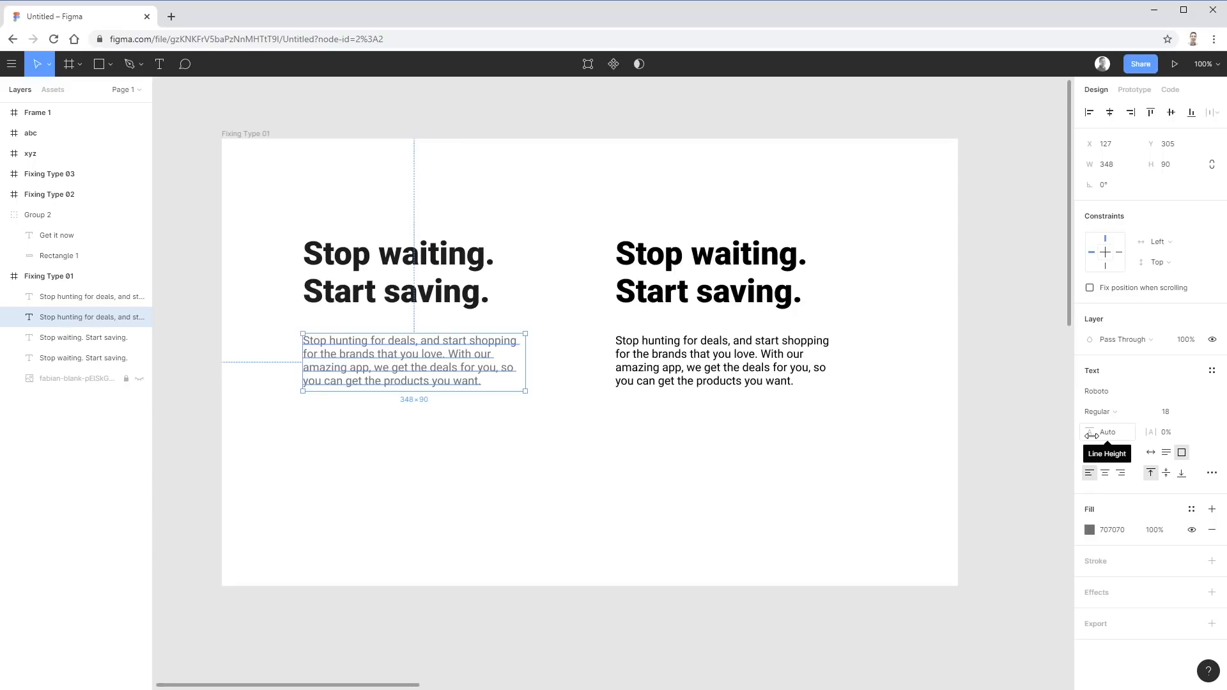
drag(1091, 433, 1135, 437)
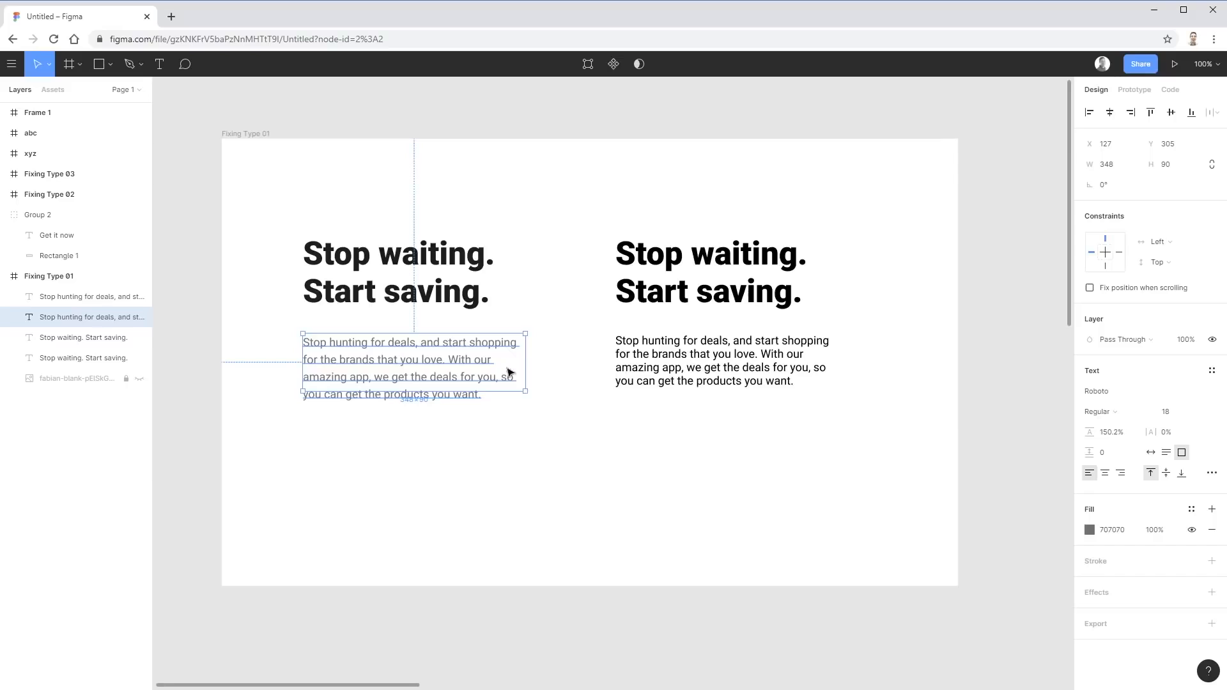
click(539, 473)
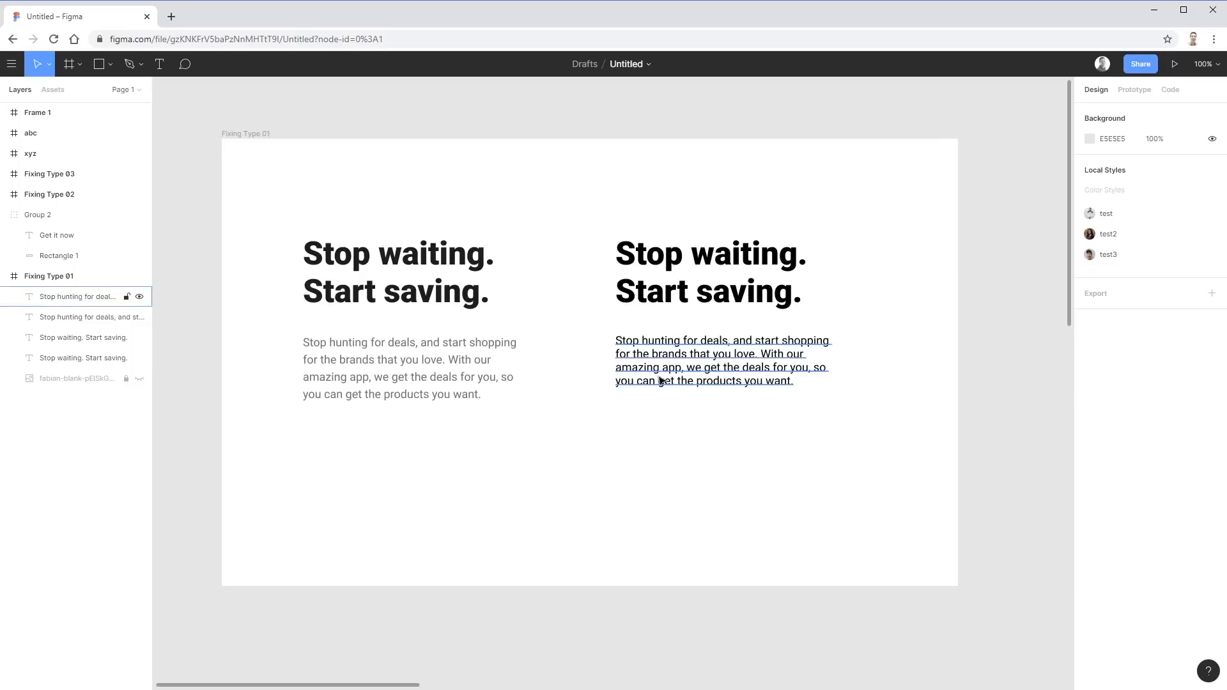
click(771, 353)
click(774, 498)
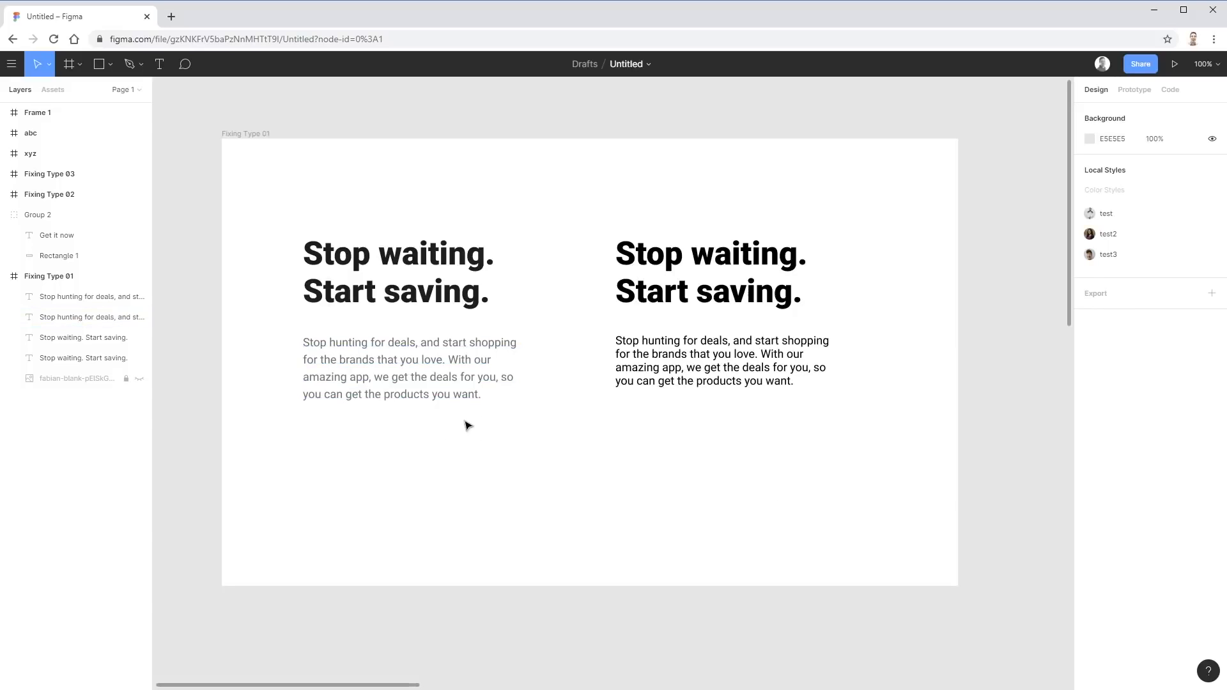
Try a very loose line height of about 298% on the gray paragraph
click(476, 392)
drag(1090, 432, 47, 429)
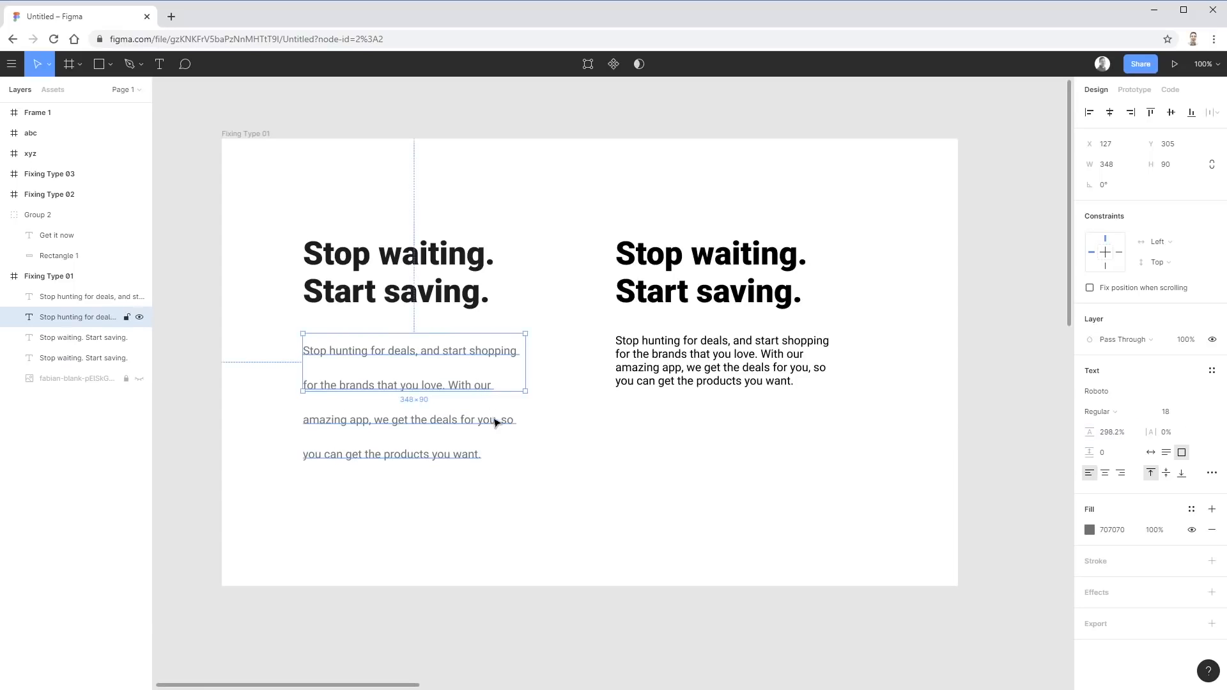
click(527, 550)
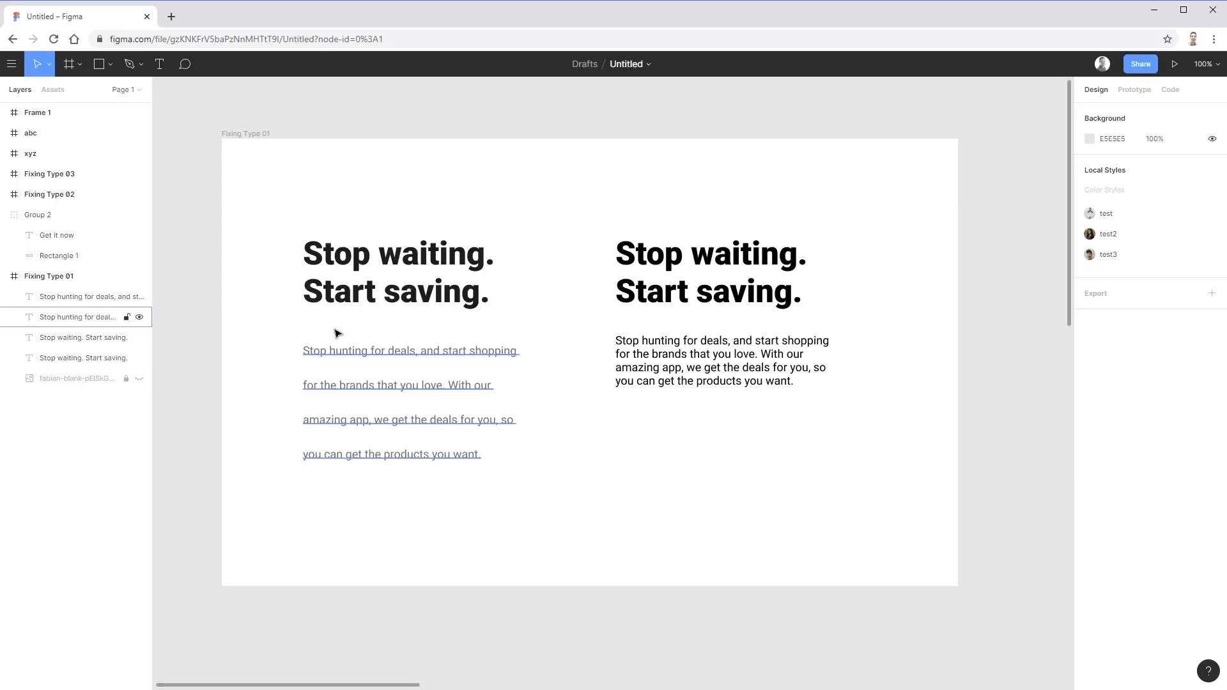
Reduce the gray paragraph's line height and set it to exactly 150%
click(349, 457)
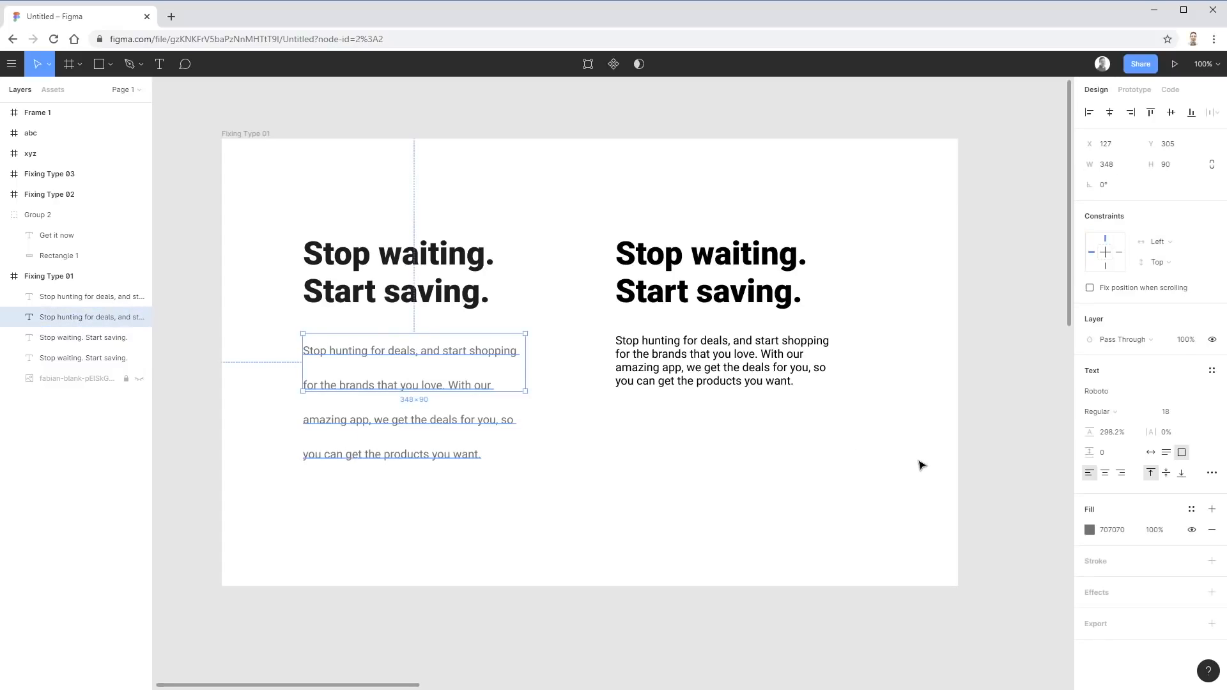
drag(1095, 435, 991, 441)
click(1111, 440)
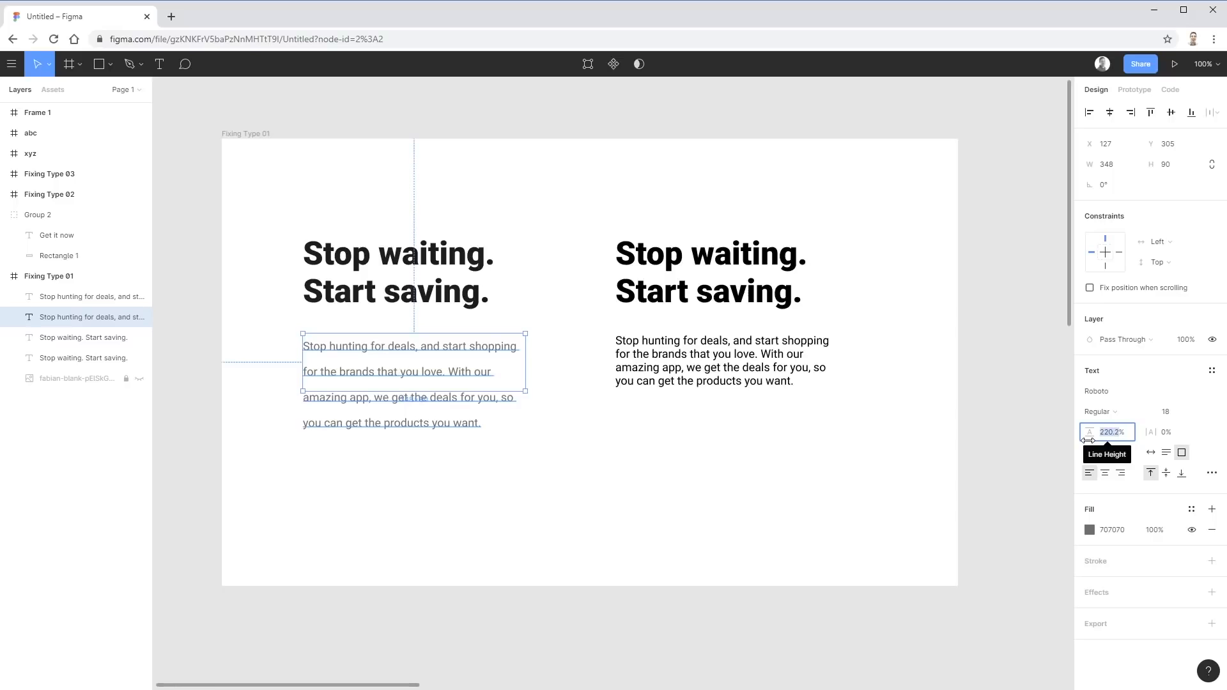
text(150)
key(Return)
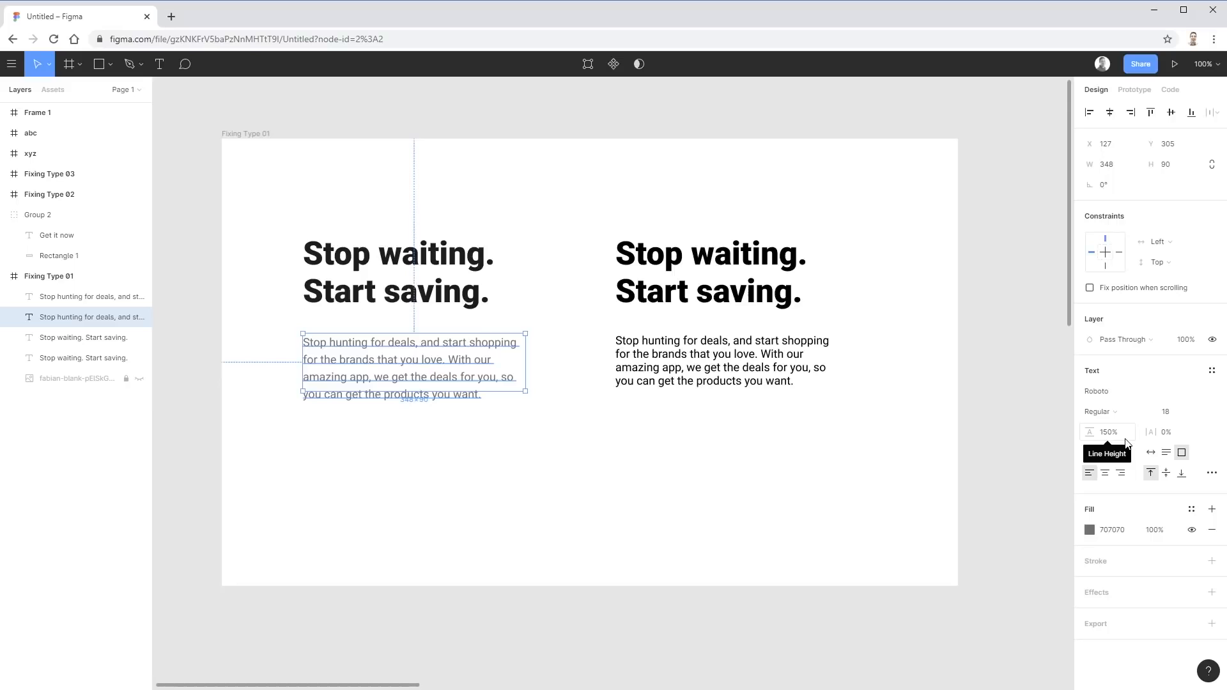
click(982, 473)
Try a tighter line height, Auto and a looser line height on the gray paragraph
click(441, 378)
mouse_move(1091, 432)
mouse_down()
mouse_move(1143, 433)
mouse_move(1077, 435)
mouse_up()
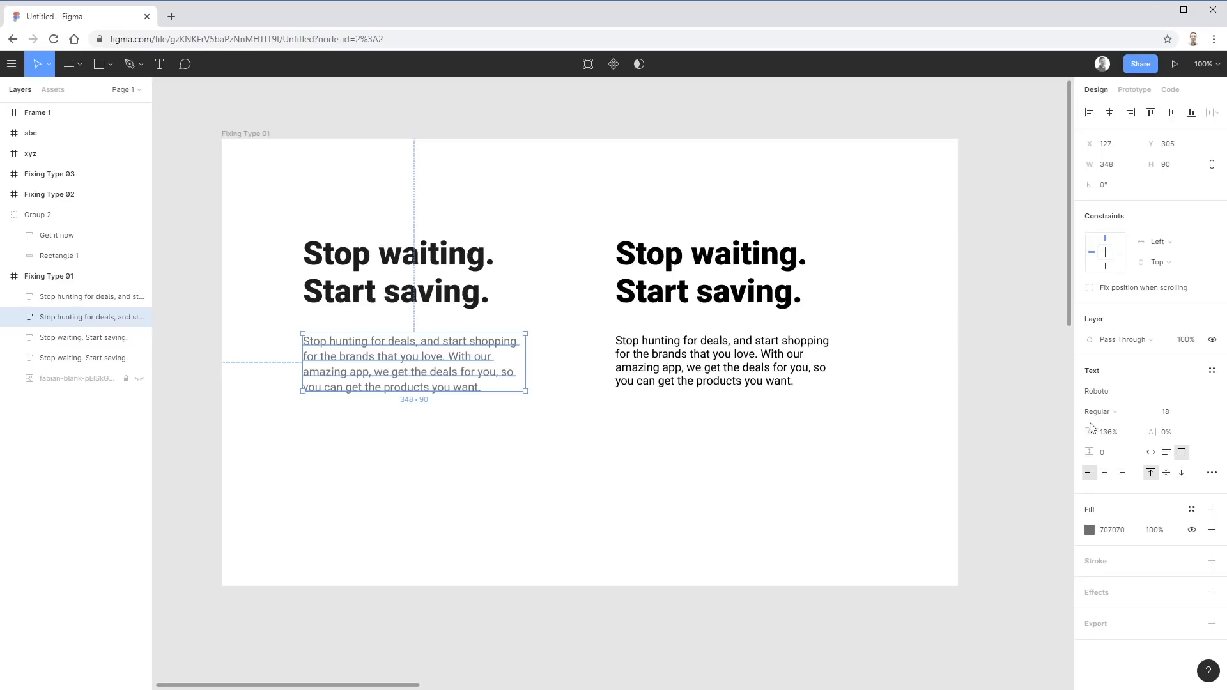
mouse_move(1090, 431)
mouse_down()
mouse_move(1184, 431)
mouse_move(1076, 443)
mouse_up()
click(1110, 433)
text(auto)
key(Return)
drag(1088, 434, 1158, 438)
click(885, 493)
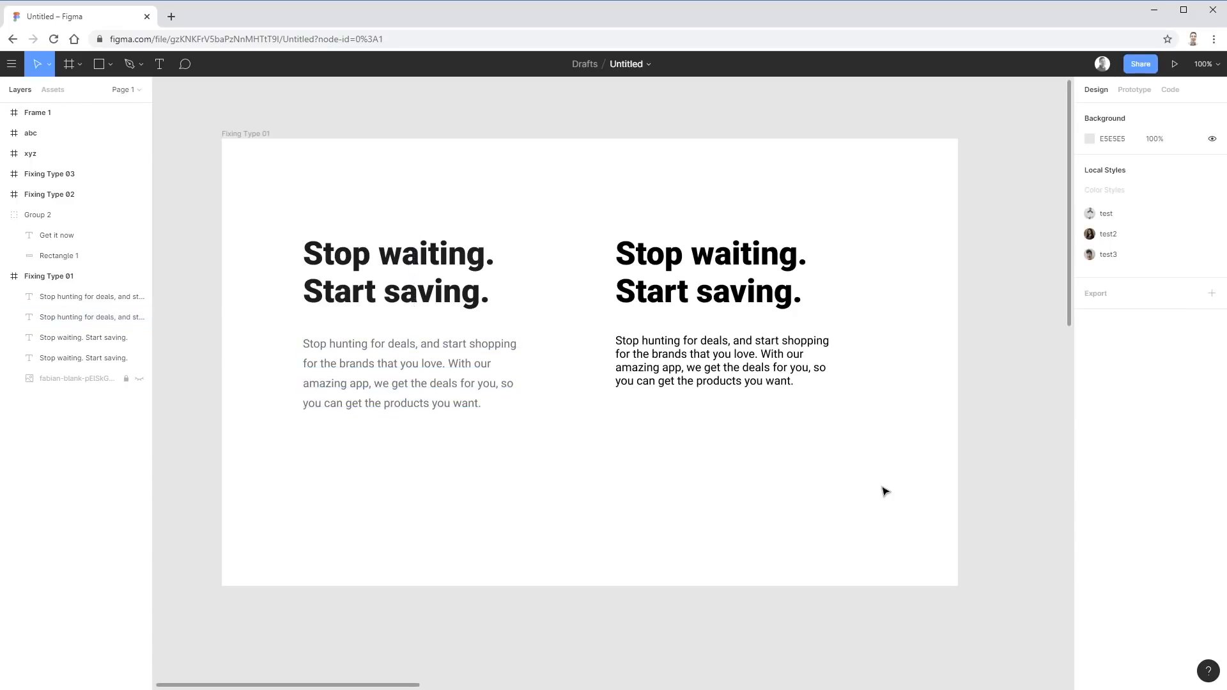
Set the gray paragraph's line height back to 150%
click(497, 355)
click(1113, 434)
text(150)
key(Return)
click(958, 515)
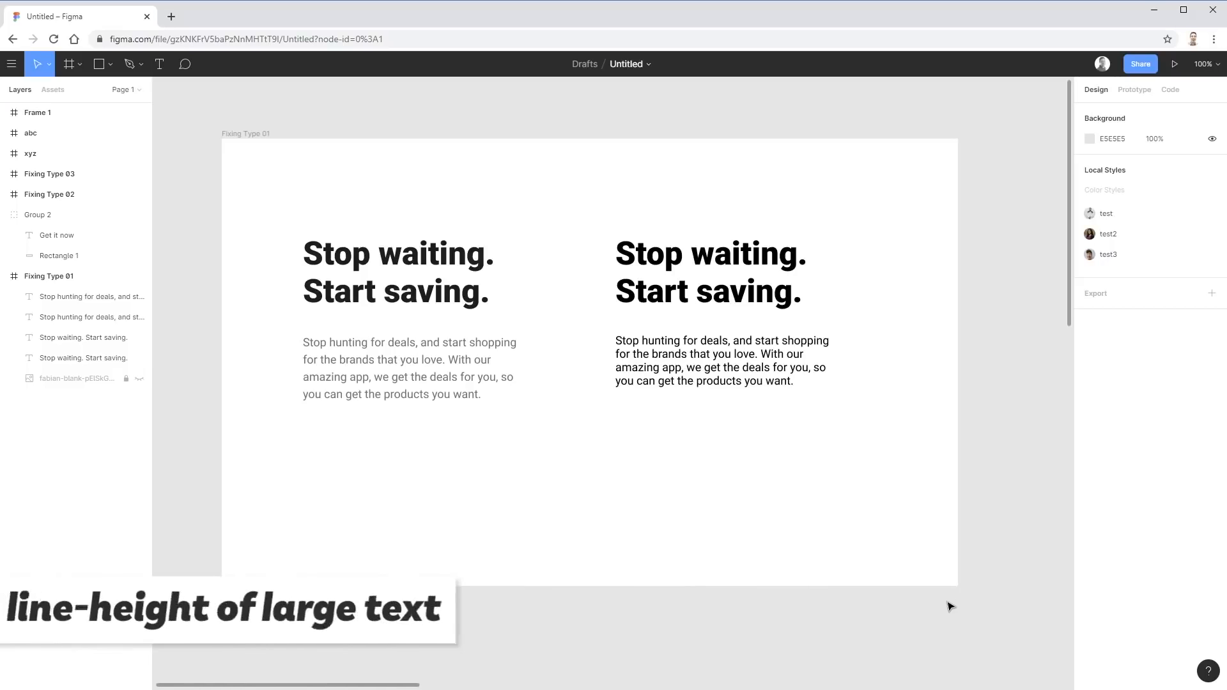
Try a looser line height of about 141% on the recolored headline, and reset it to Auto
click(481, 294)
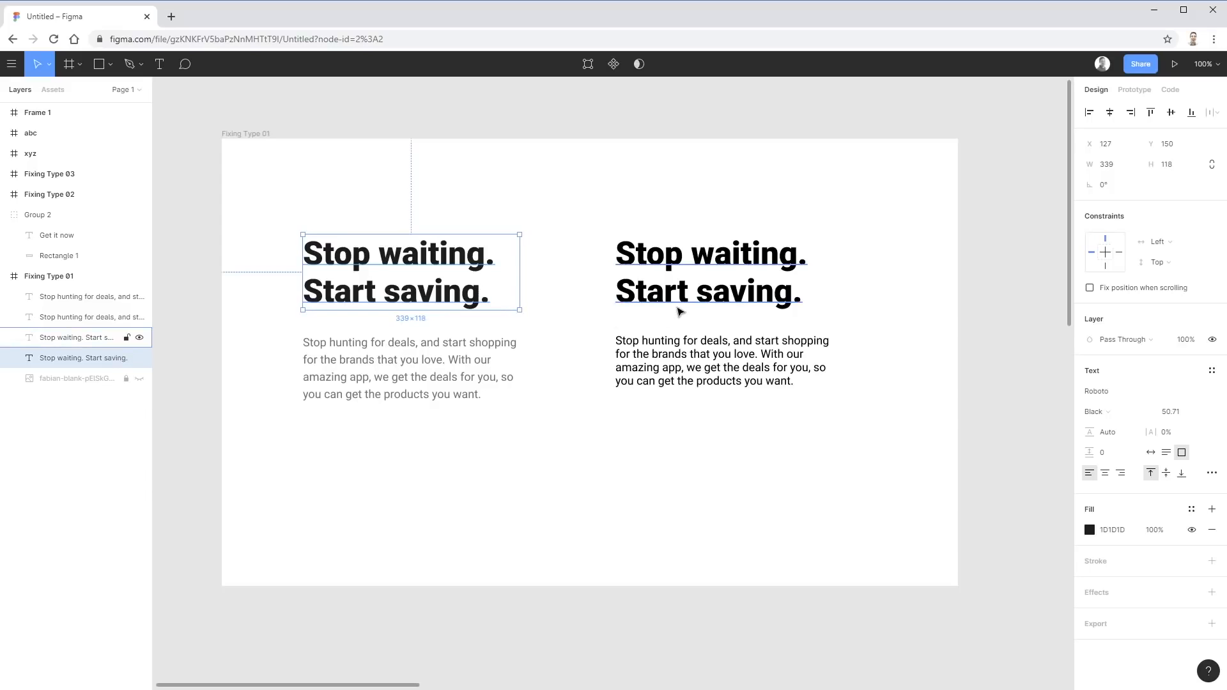
click(571, 305)
click(457, 294)
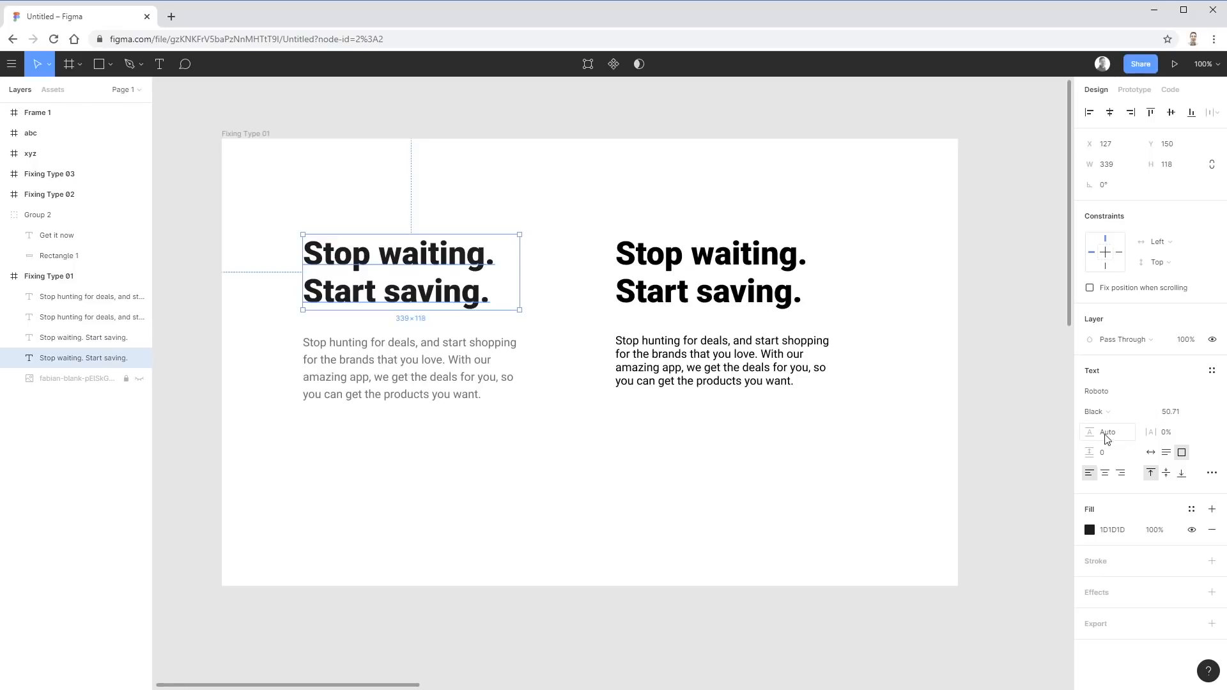
drag(1090, 432, 1120, 435)
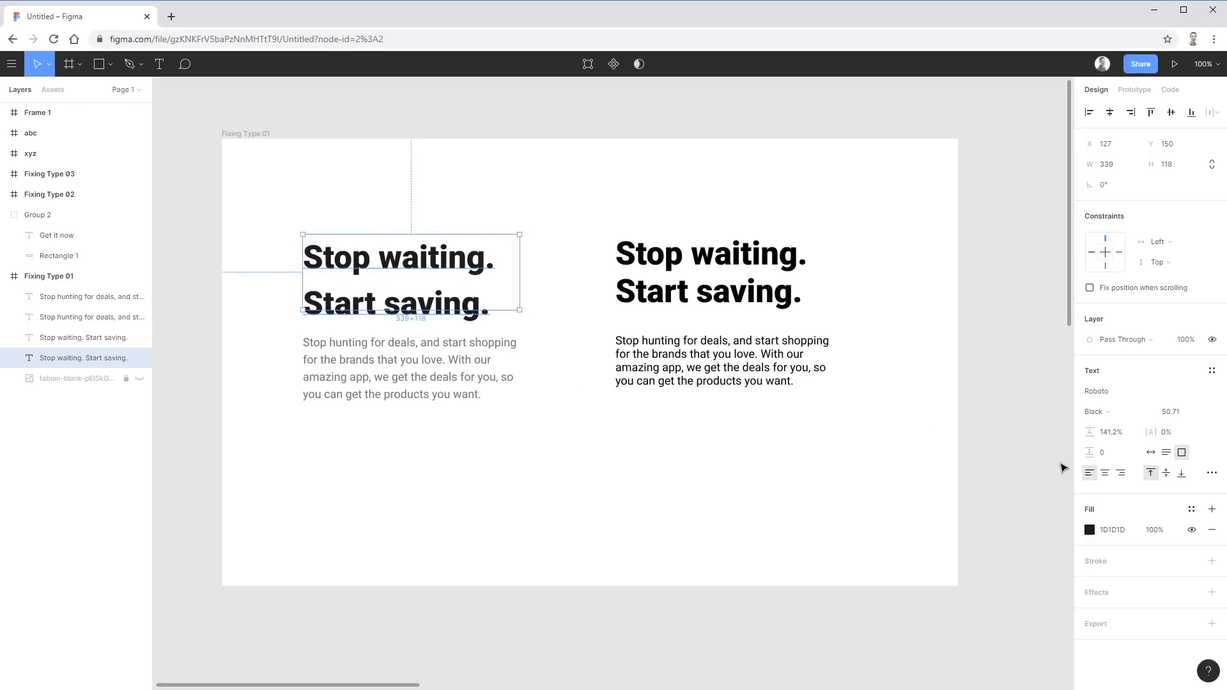
double_click(1110, 432)
text(auto%)
key(Return)
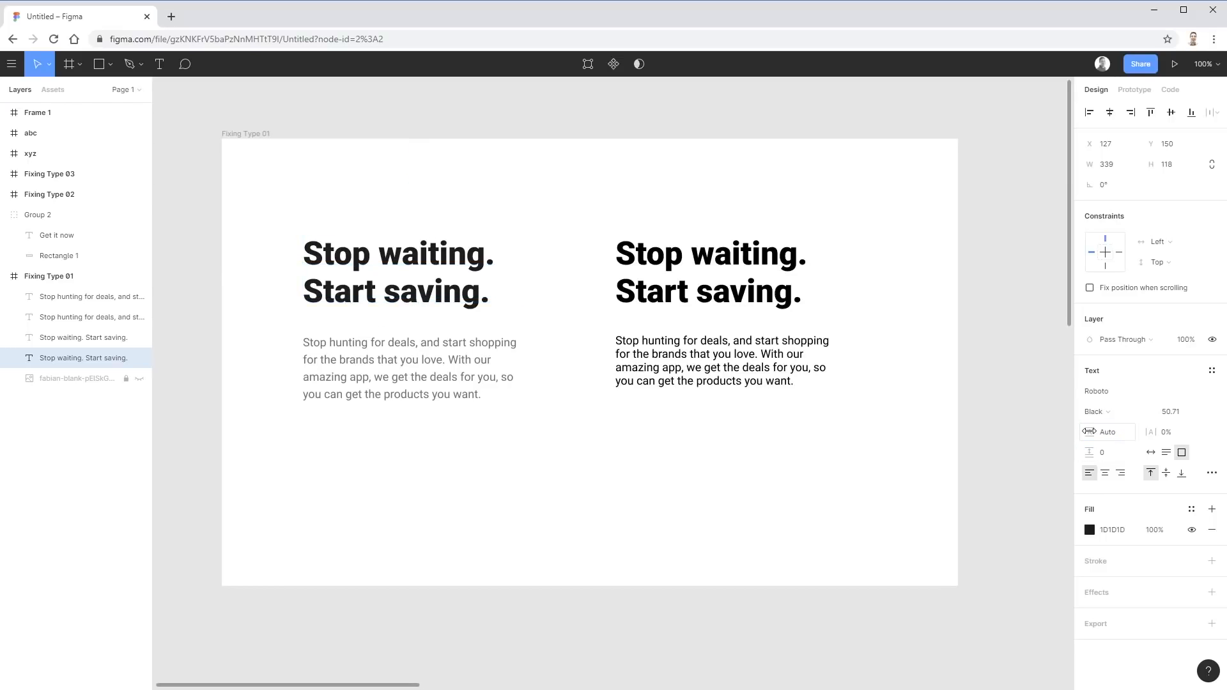
Tighten the recolored headline's line height to 99.7%, keeping the headline in its original position
drag(1079, 433, 1070, 435)
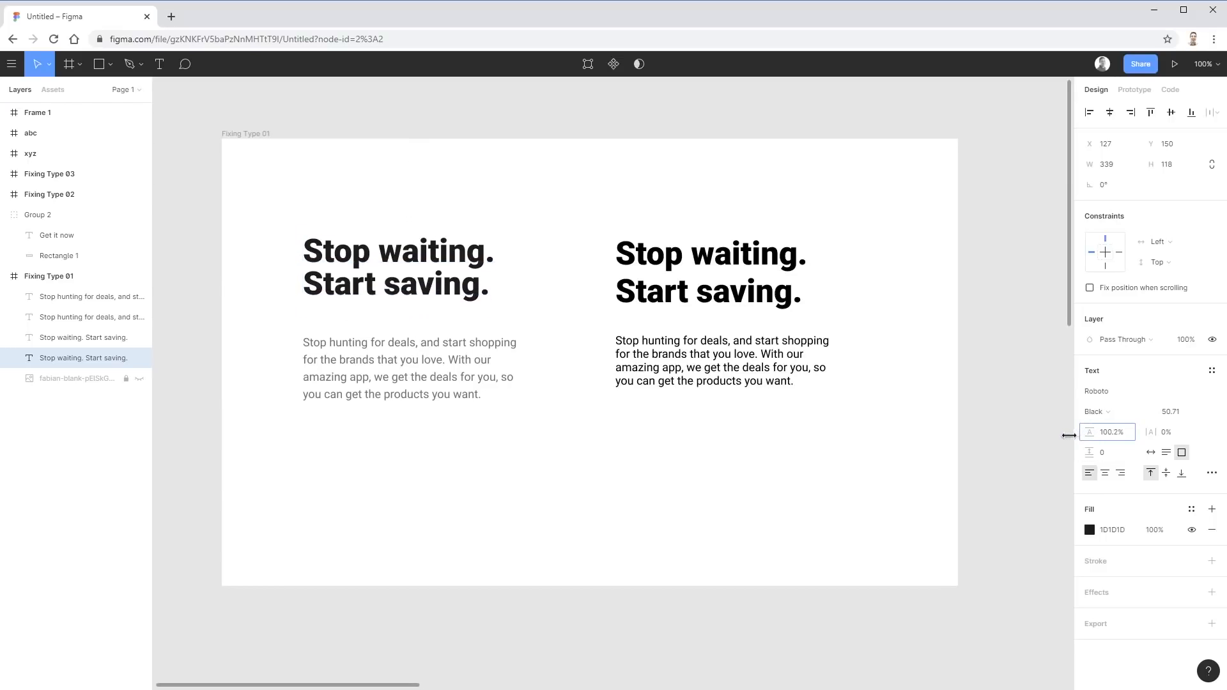
drag(413, 275, 414, 283)
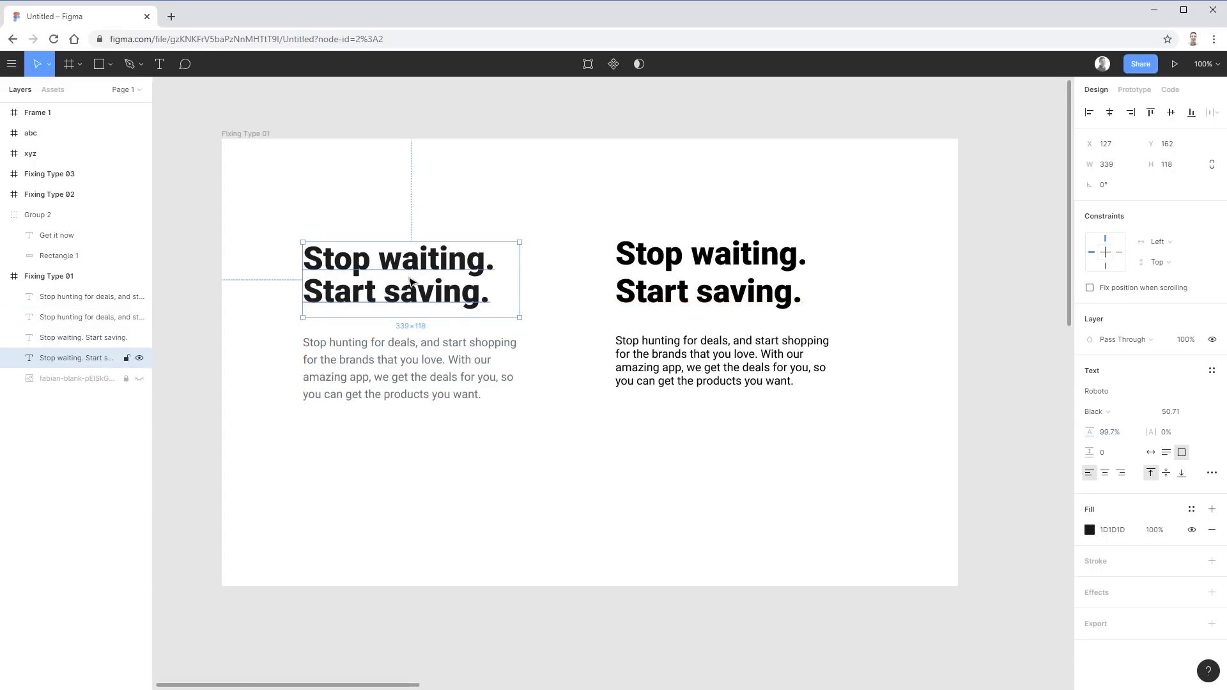
key(ctrl+z)
Move the gray paragraph up slightly, closer beneath the tightened headline
click(512, 452)
drag(480, 392, 483, 388)
click(518, 501)
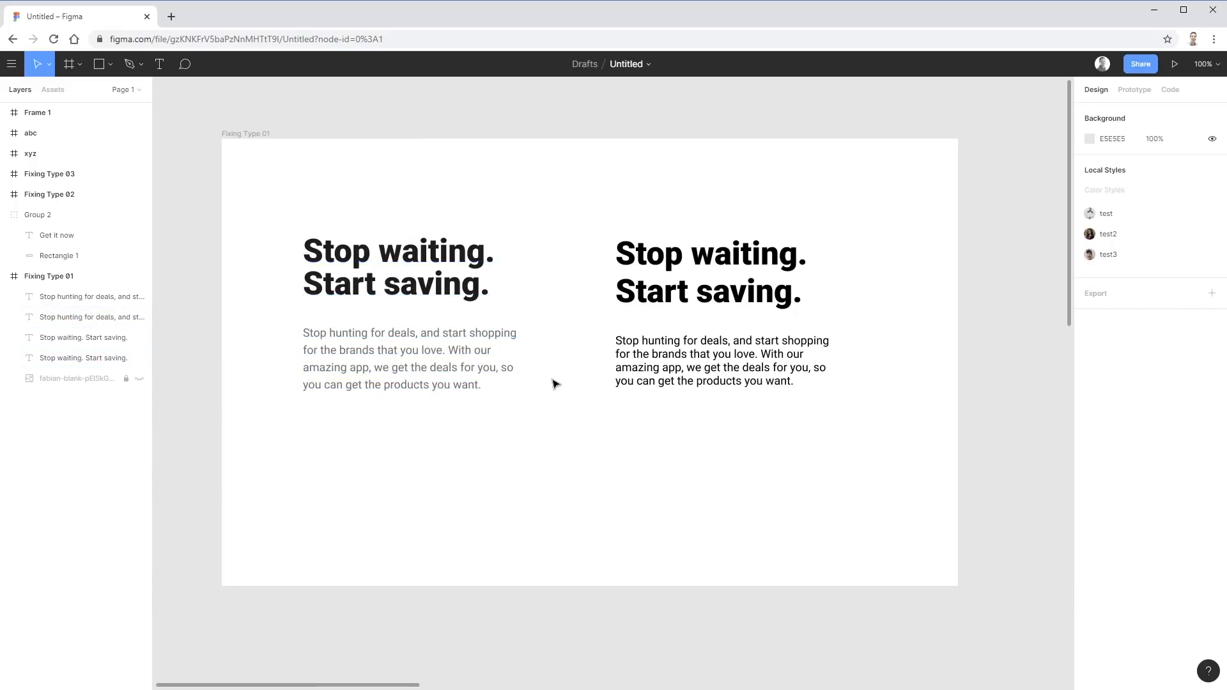
Set the black headline copy to uppercase and widen its text box to 541
click(465, 286)
click(618, 280)
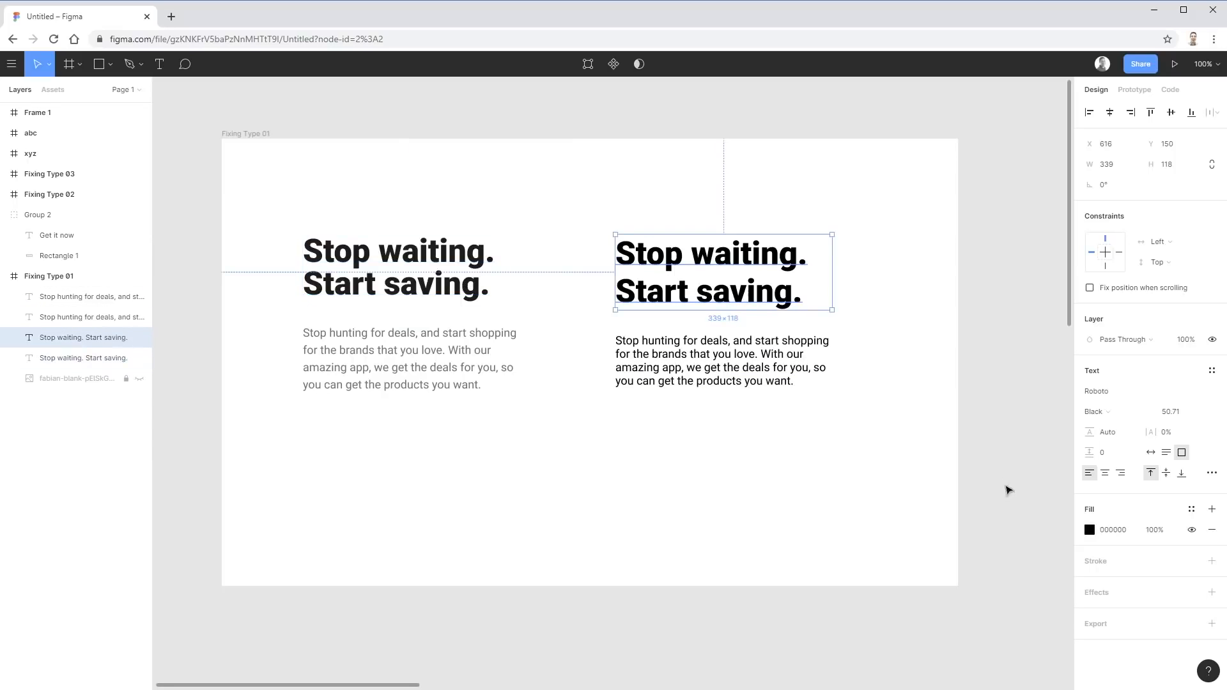
click(1212, 473)
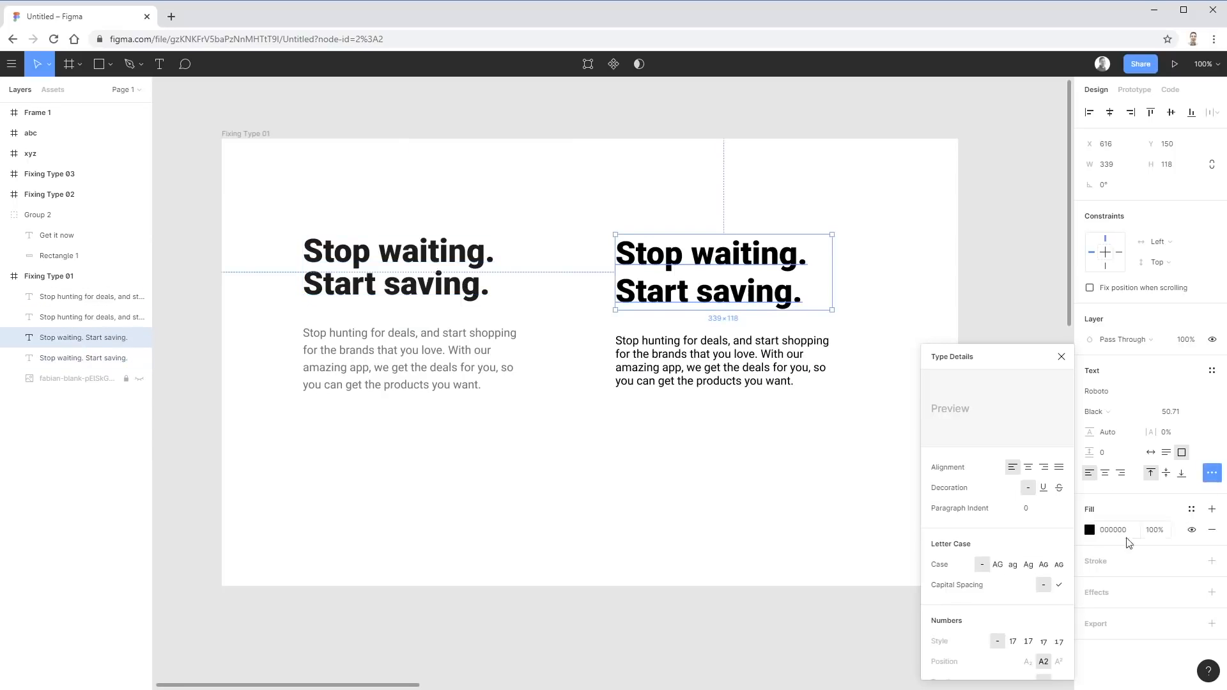
click(999, 566)
drag(832, 273, 961, 273)
click(973, 339)
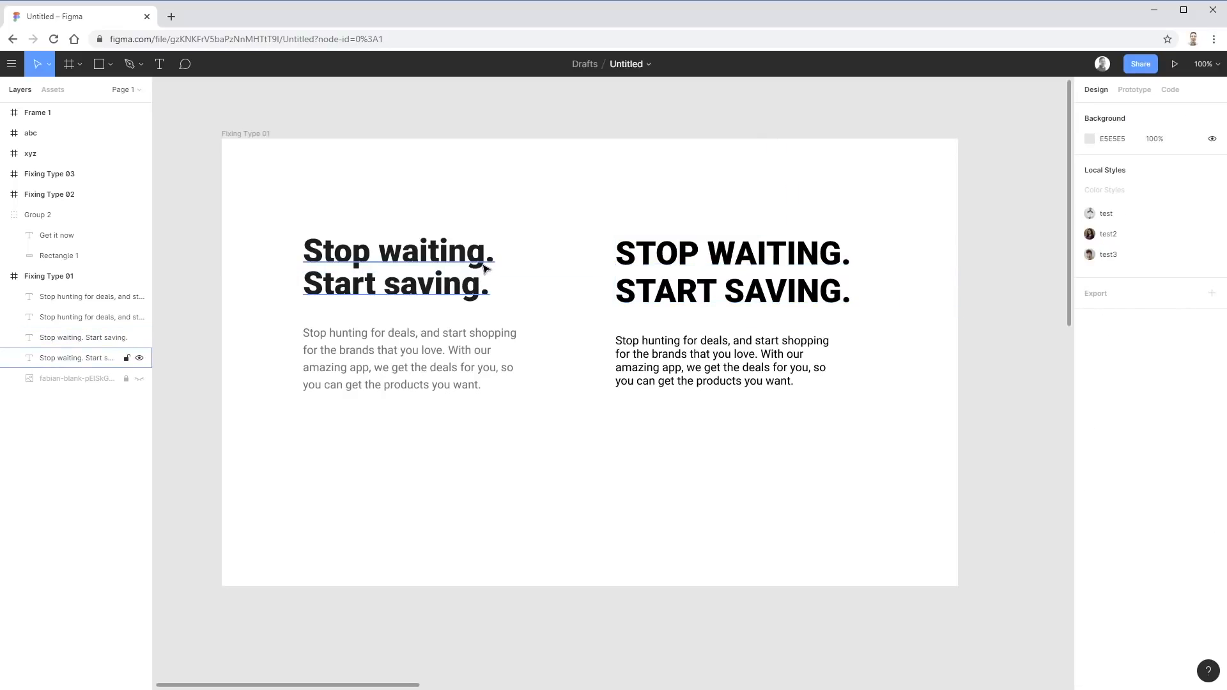
Tighten the uppercase black headline's line height to 93.2%
click(828, 281)
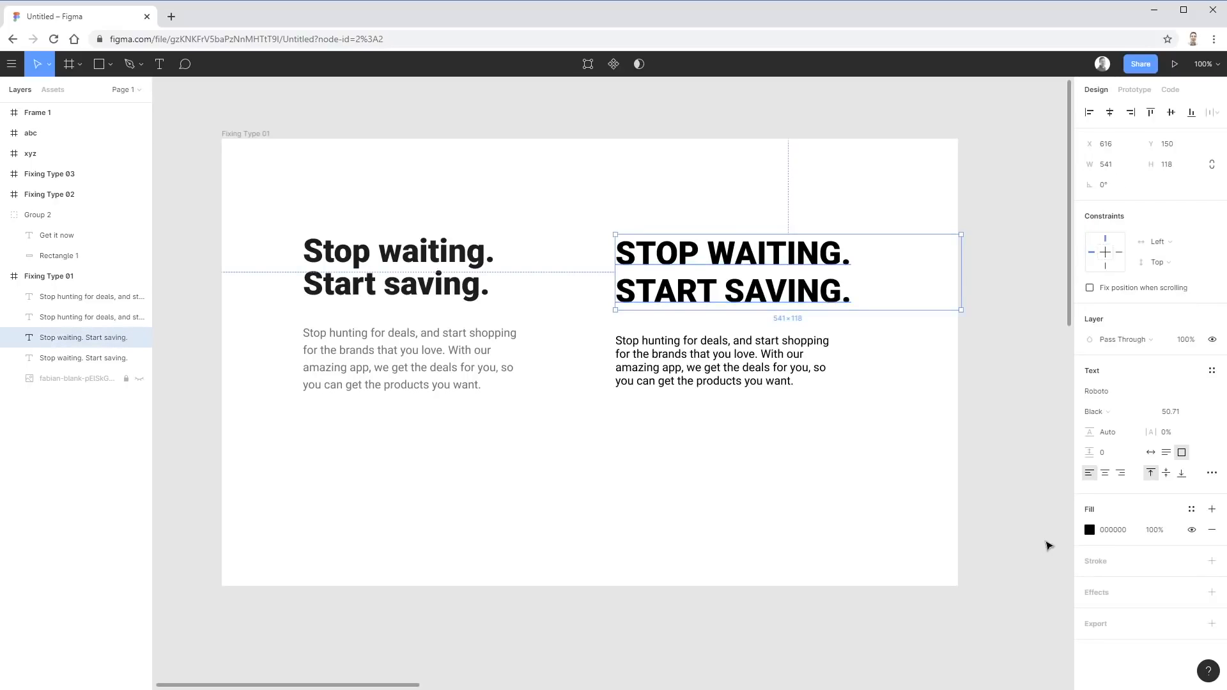
drag(1091, 433, 1063, 434)
click(876, 646)
Undo the line height, width and uppercase changes on the black headline copy
key(ctrl+z)
key(ctrl+z)
key(ctrl+z)
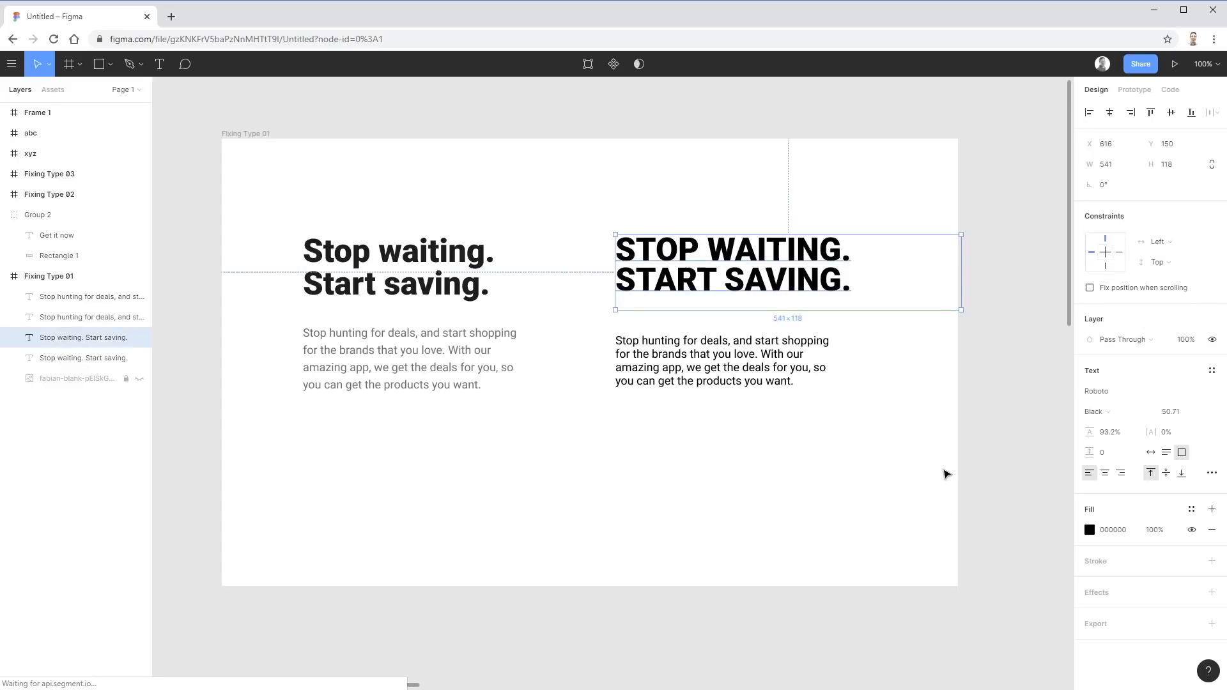
key(ctrl+z)
key(ctrl+z)
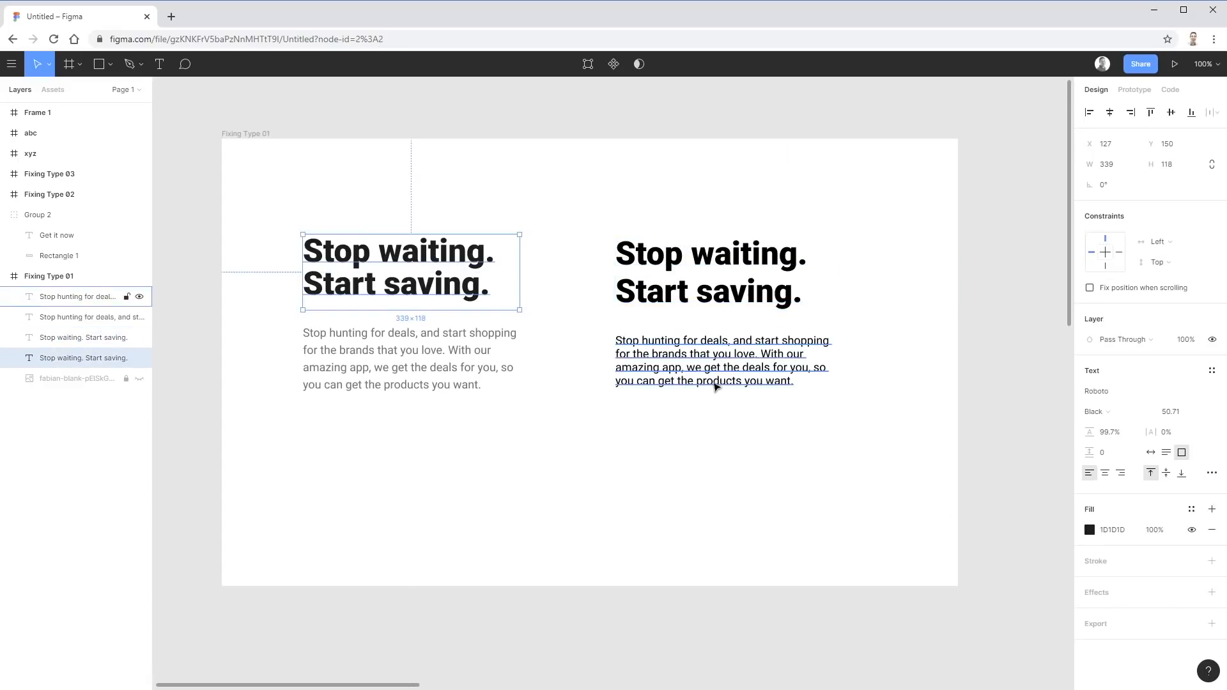
Delete the black headline and paragraph copies, and unhide the piggy bank image
click(767, 324)
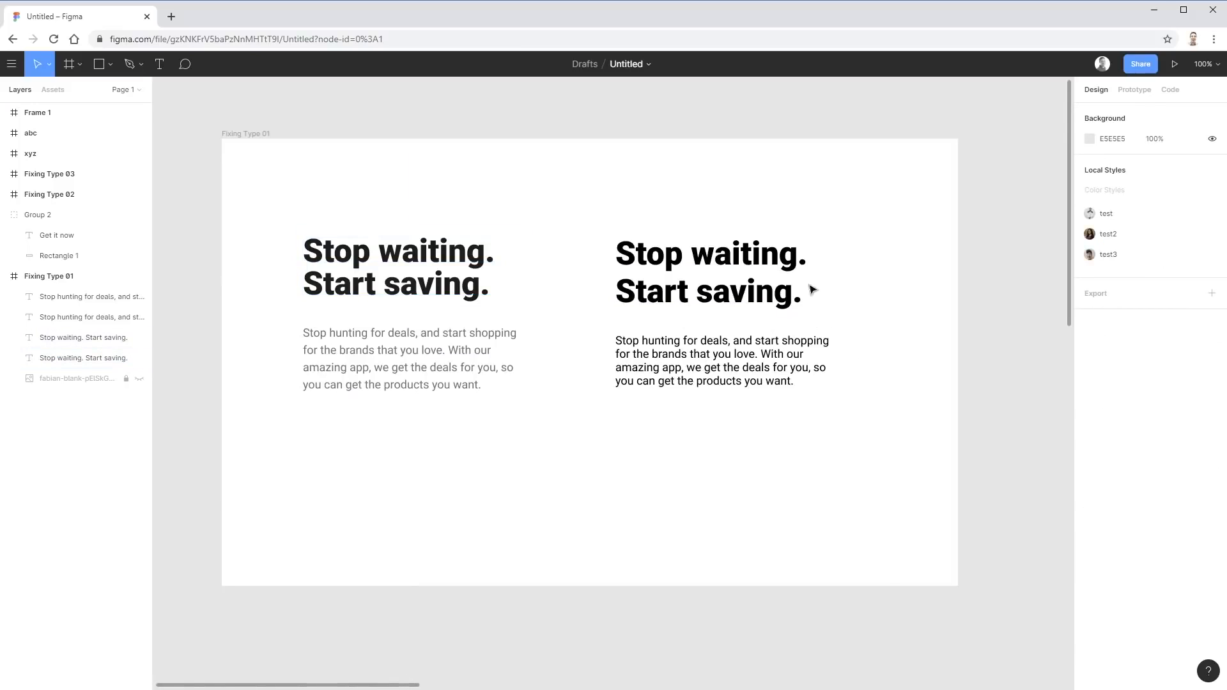
drag(840, 167, 745, 416)
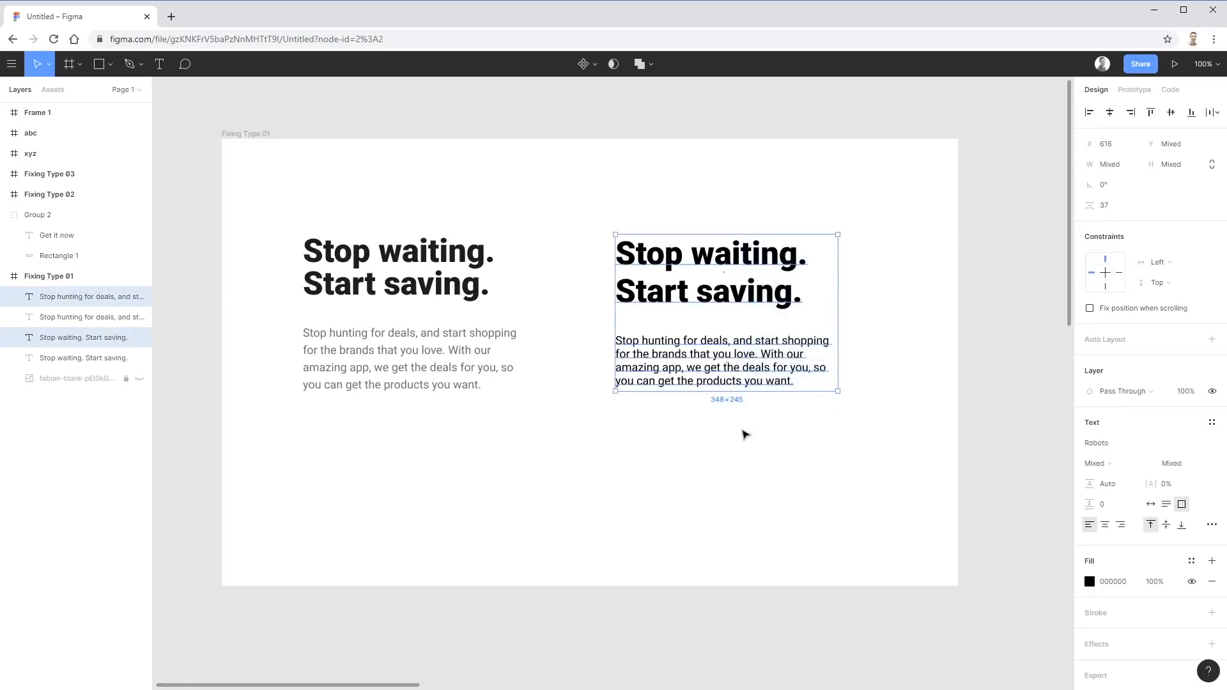
key(Delete)
click(139, 339)
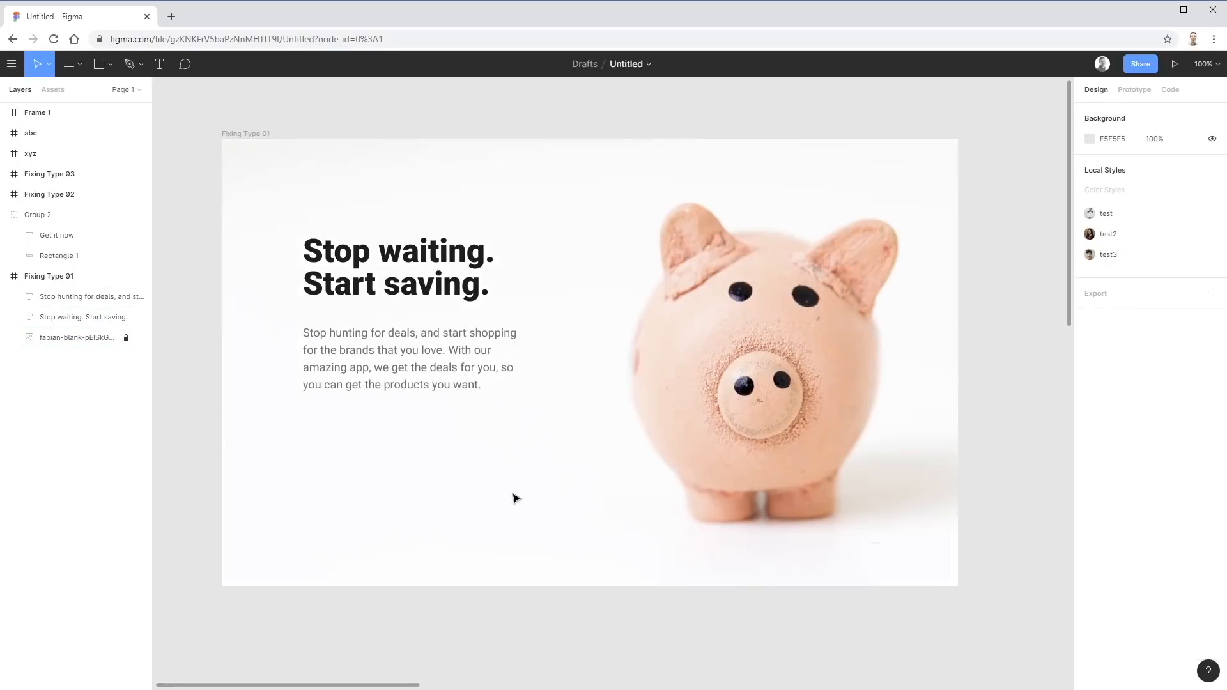
Move the "Get it now" button into the hero frame below the paragraph, aligned with its left edge at X 127, Y 451
scroll(510, 499, down, 4)
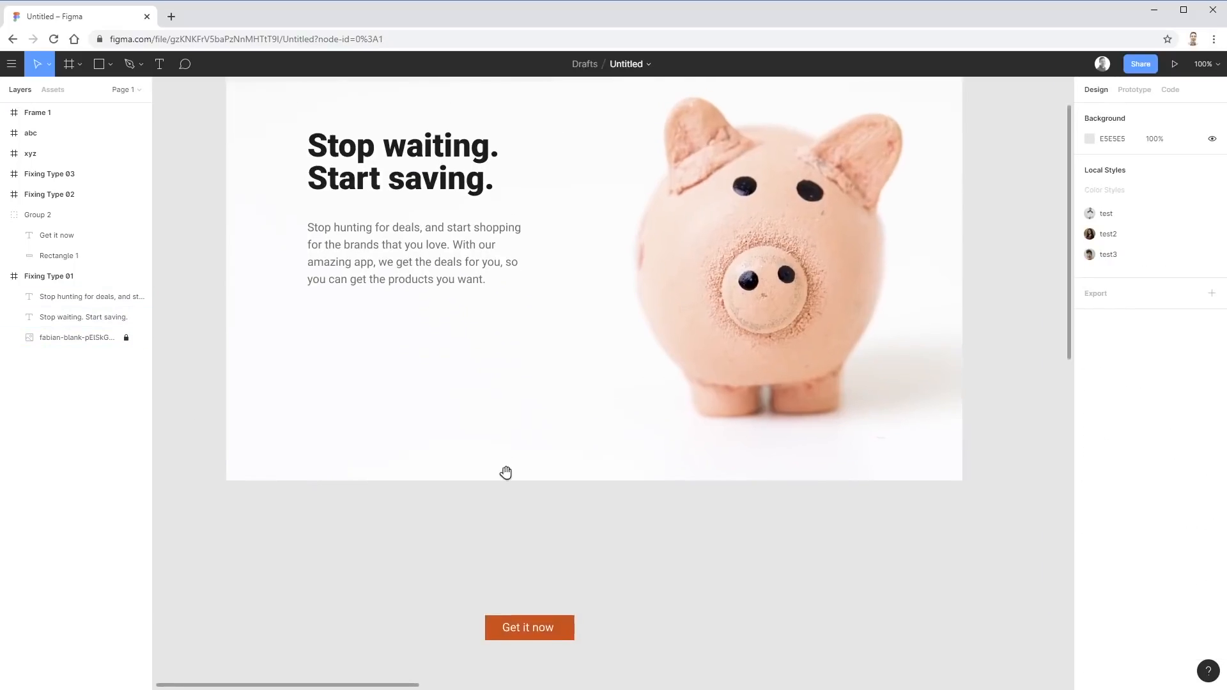
click(558, 598)
drag(557, 598, 386, 307)
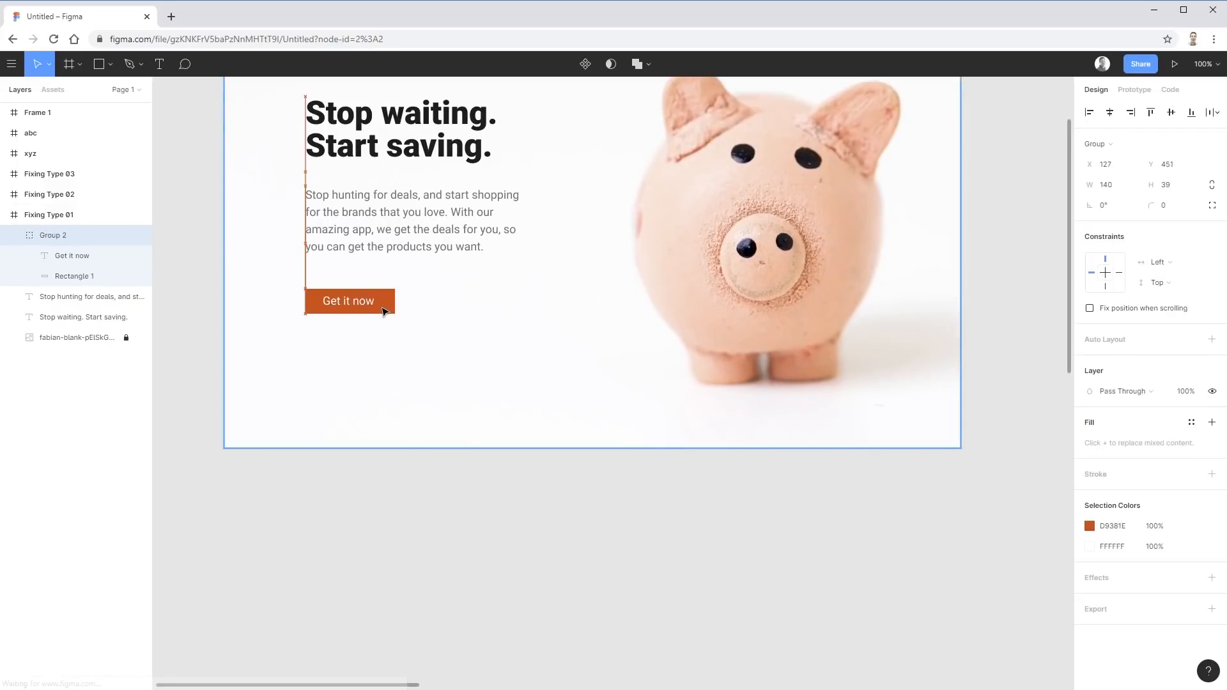
scroll(512, 409, up, 4)
click(492, 547)
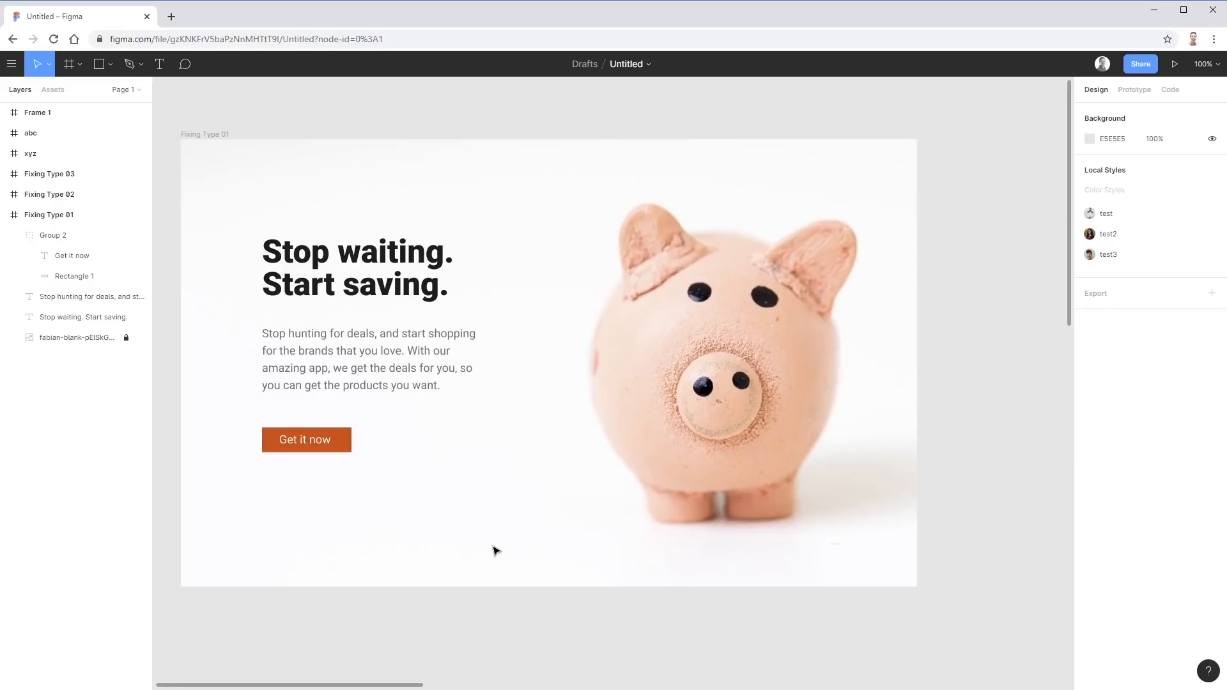
Go to the Fixing Type 02 frame and examine the quote, name and job title spacing in the first testimonial card
drag(946, 408, 320, 424)
drag(431, 436, 214, 446)
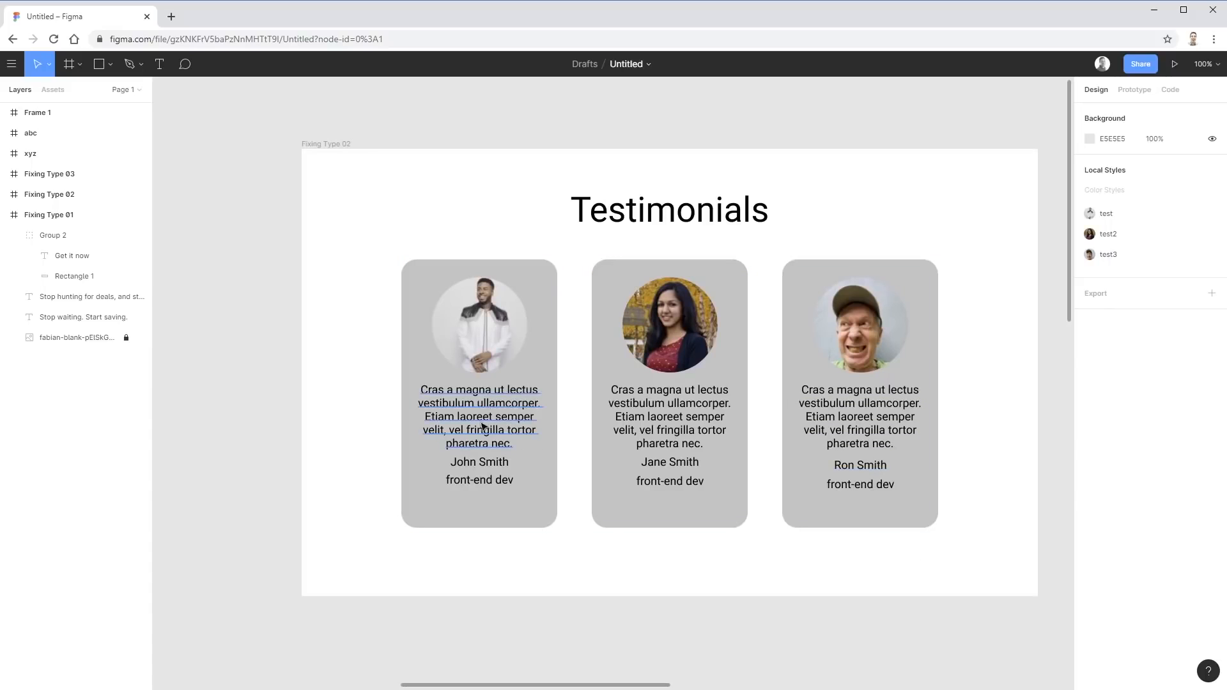
click(529, 462)
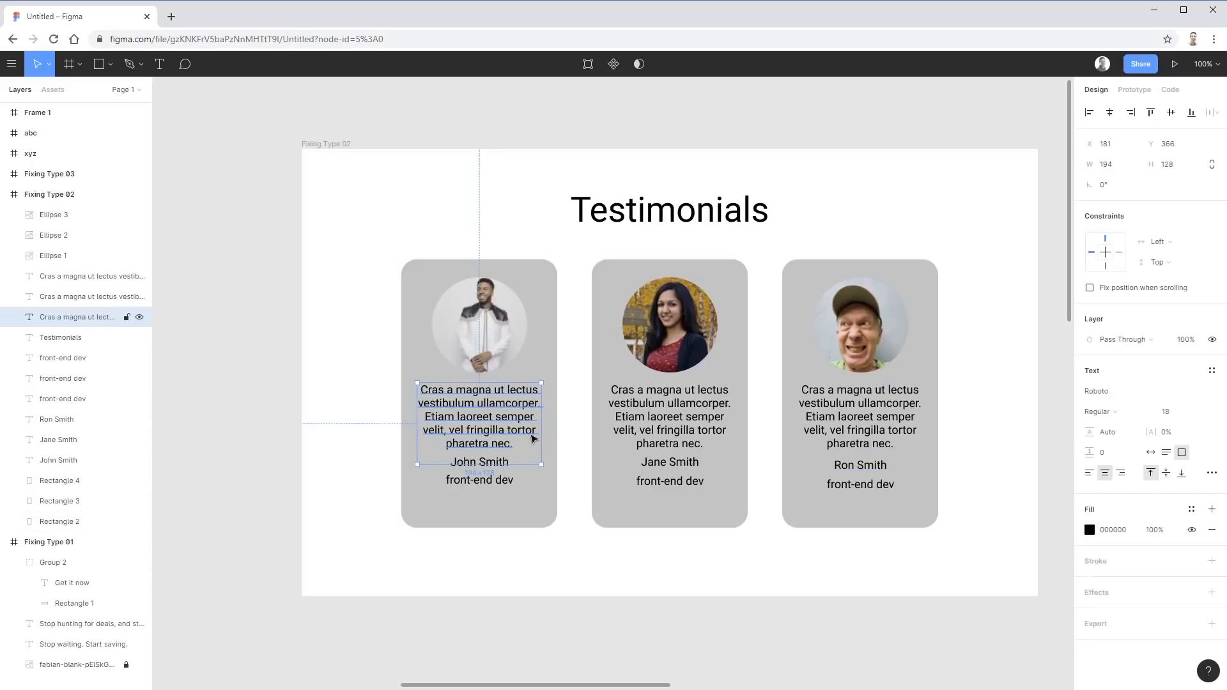
click(550, 573)
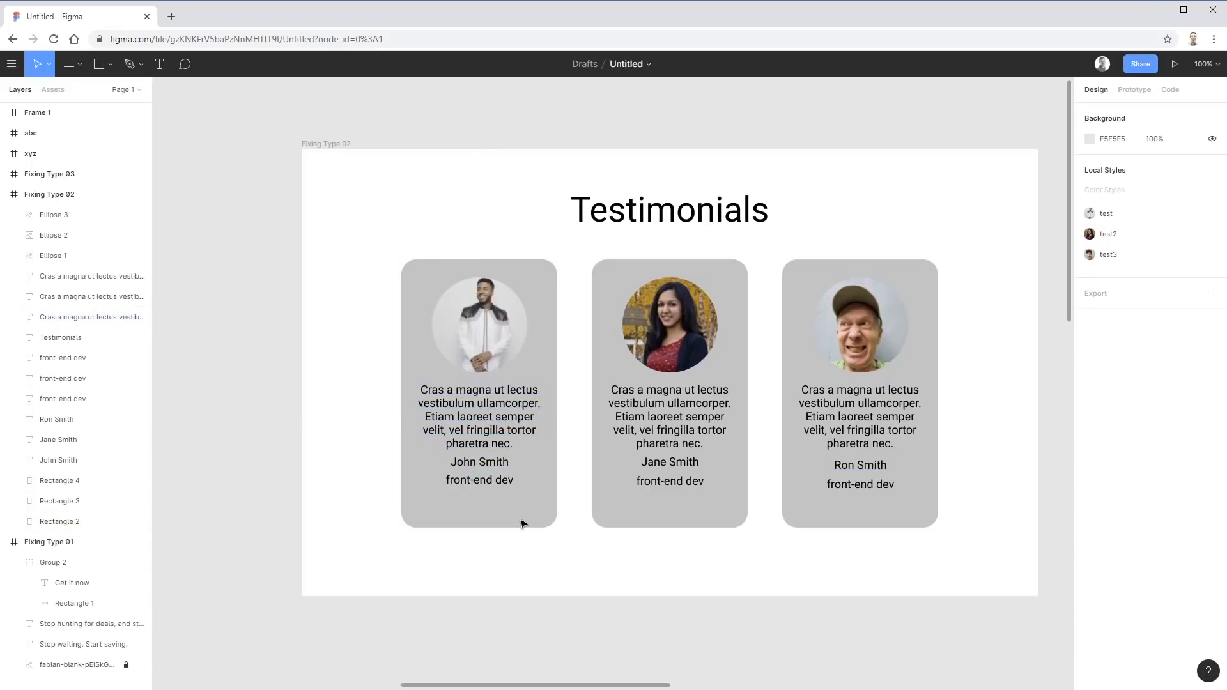
click(497, 480)
click(574, 648)
click(498, 439)
click(519, 596)
Move the first card's name and job title down away from the quote, and bring the job title closer beneath the name at Y 538
click(501, 479)
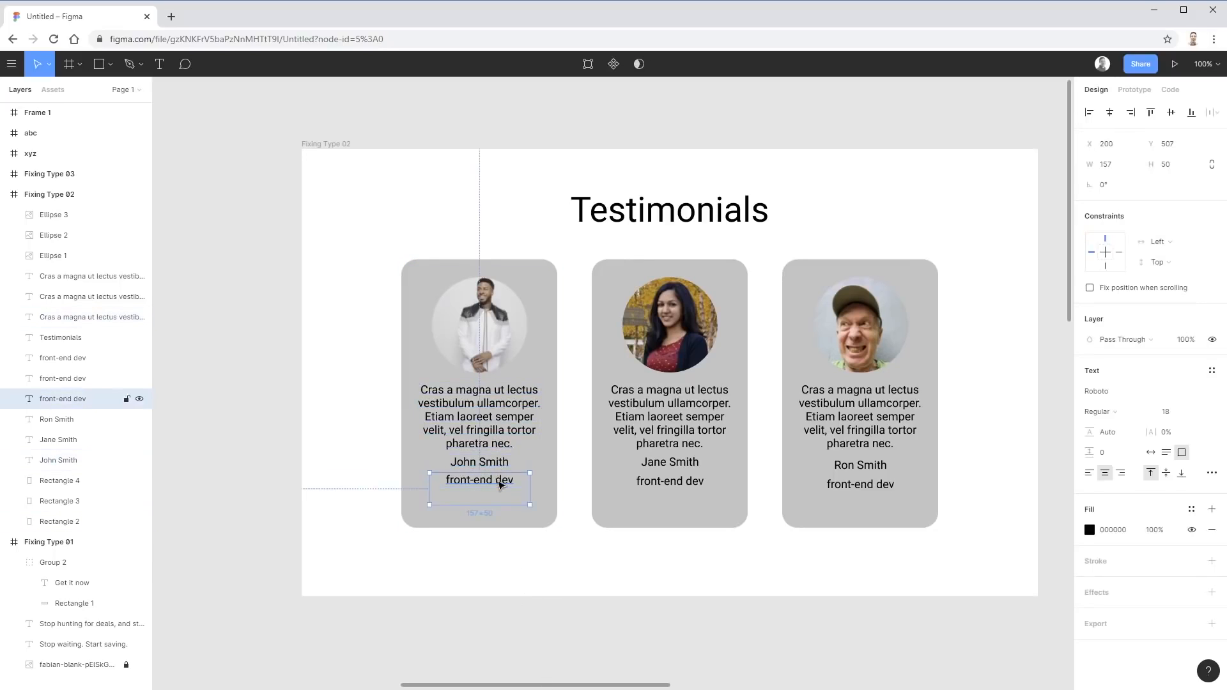
shift+click(501, 470)
drag(502, 474, 503, 507)
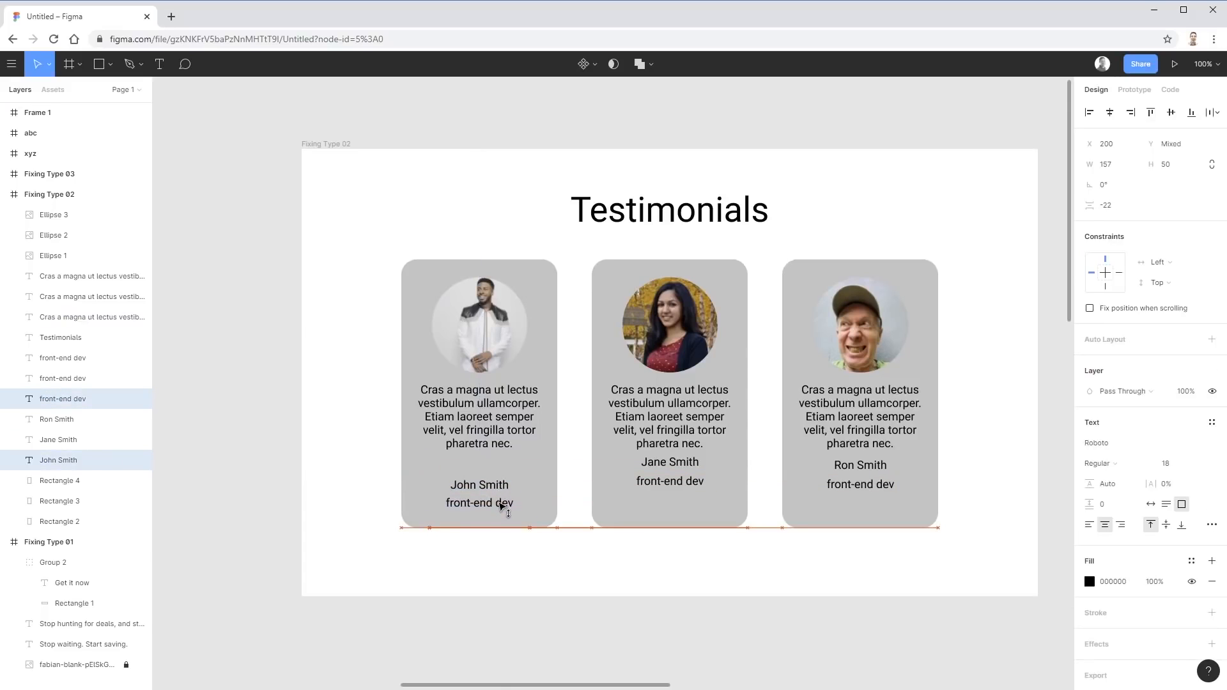
click(521, 562)
click(503, 511)
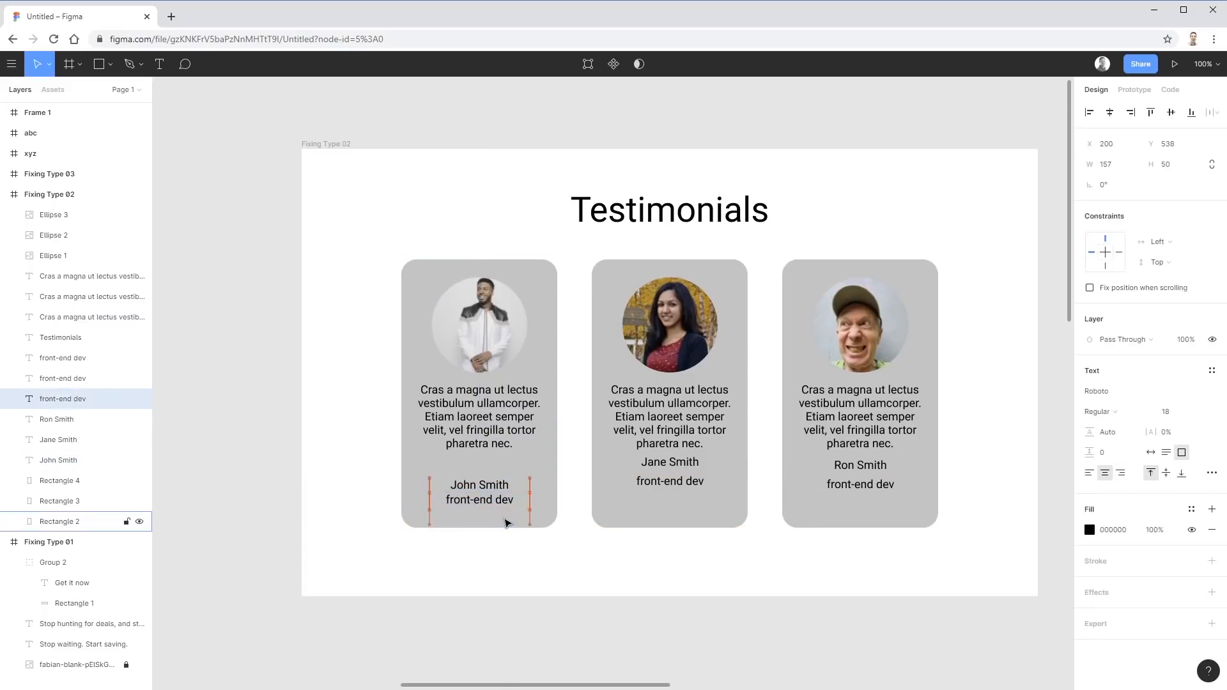
click(583, 599)
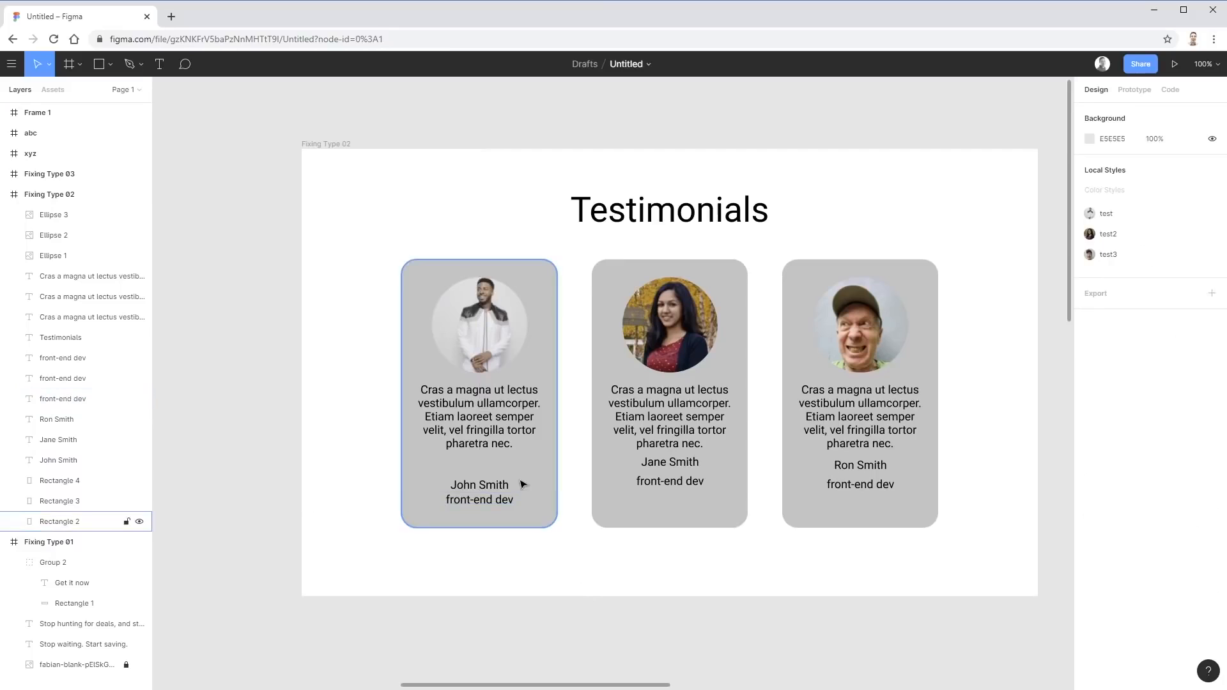
Move the first card's quote down slightly from the portrait, to Y 373
click(497, 434)
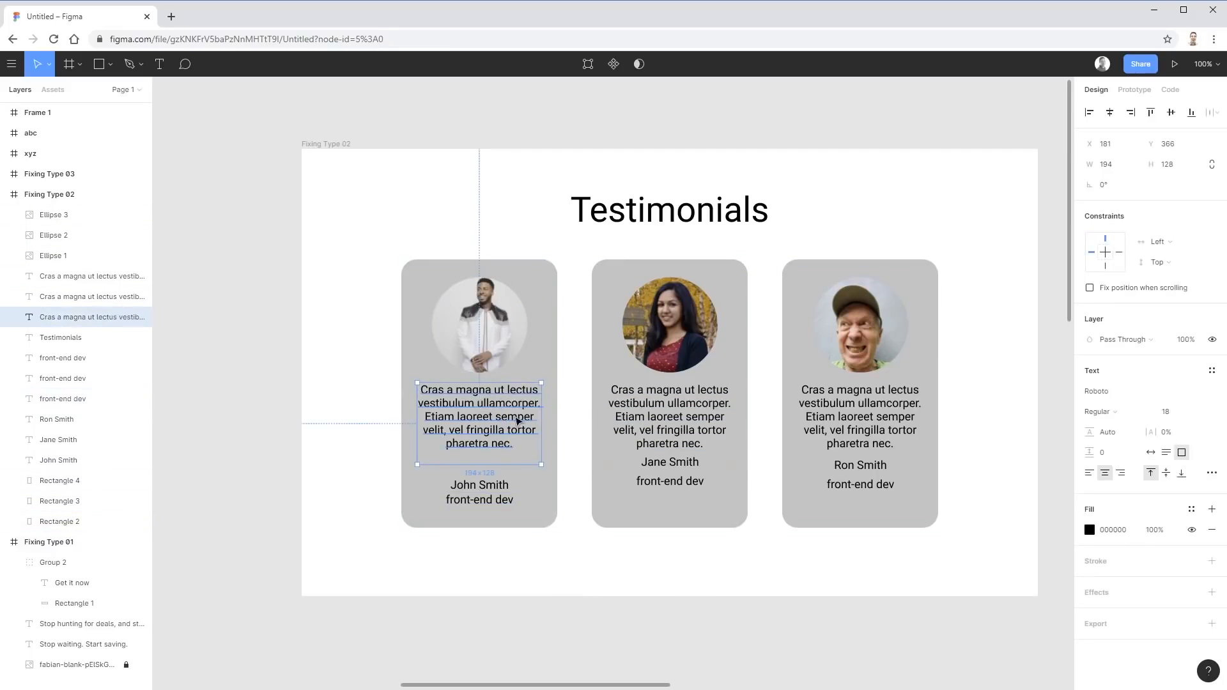
drag(520, 423, 520, 427)
click(573, 555)
Lighten the fill of all three testimonial card backgrounds to EDEDED
click(553, 283)
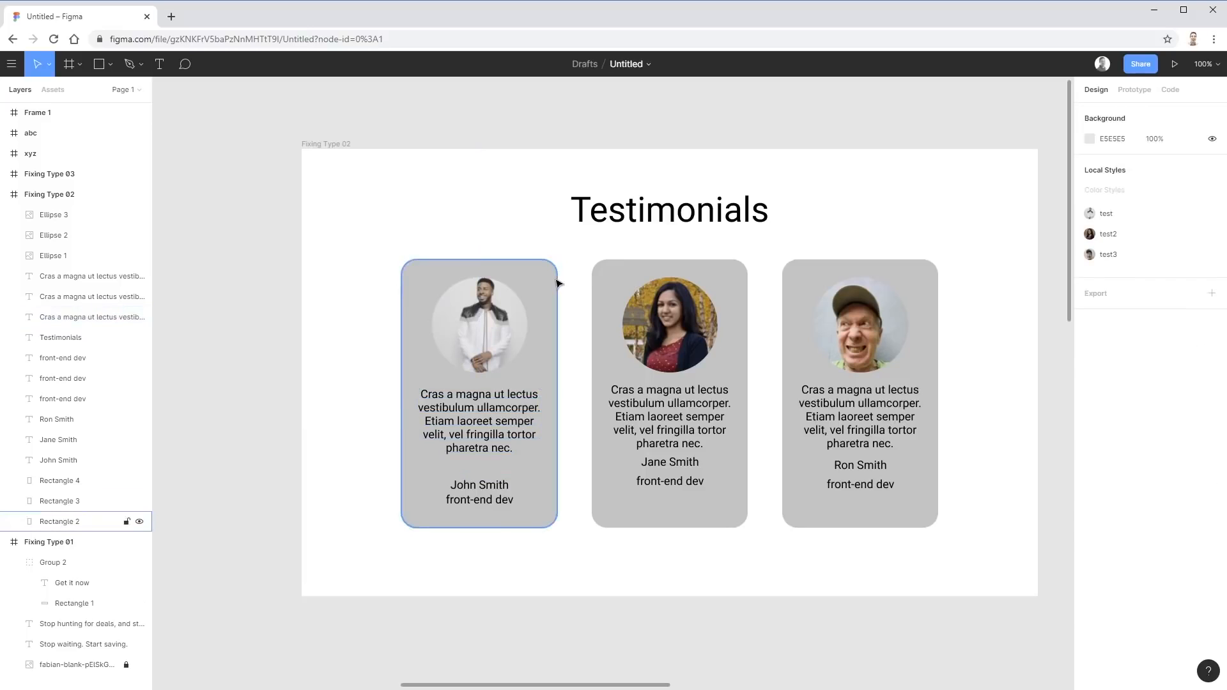
shift+click(611, 266)
shift+click(913, 277)
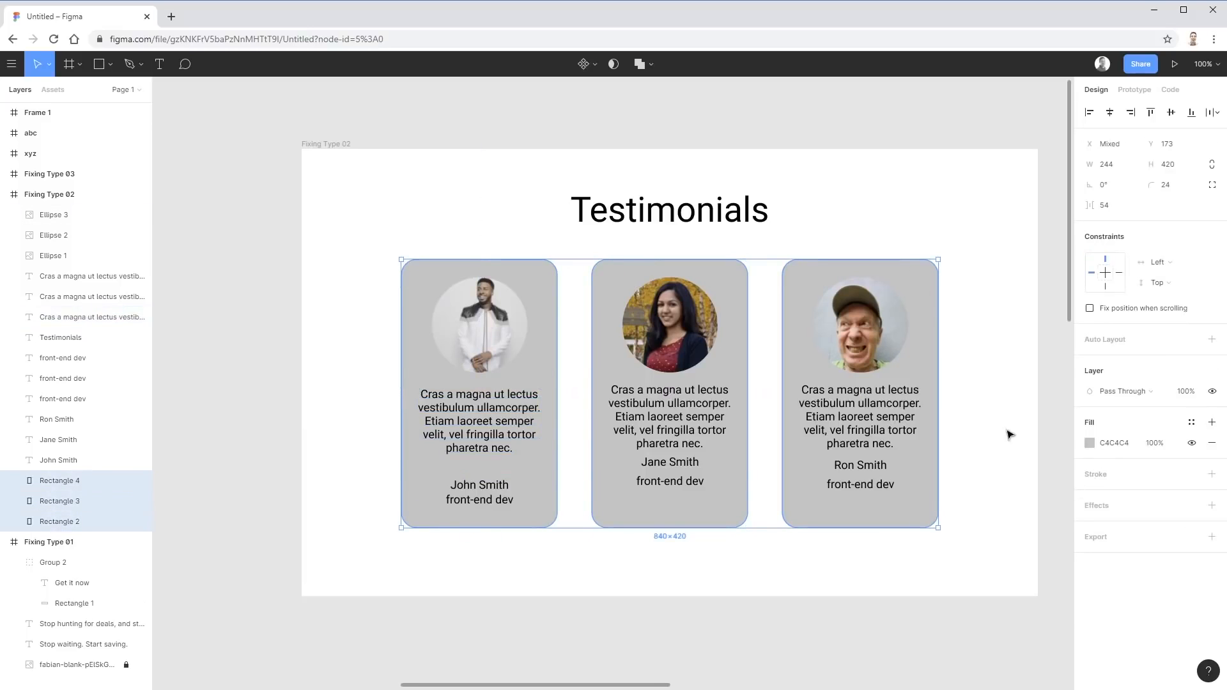
click(1090, 442)
drag(928, 409, 917, 390)
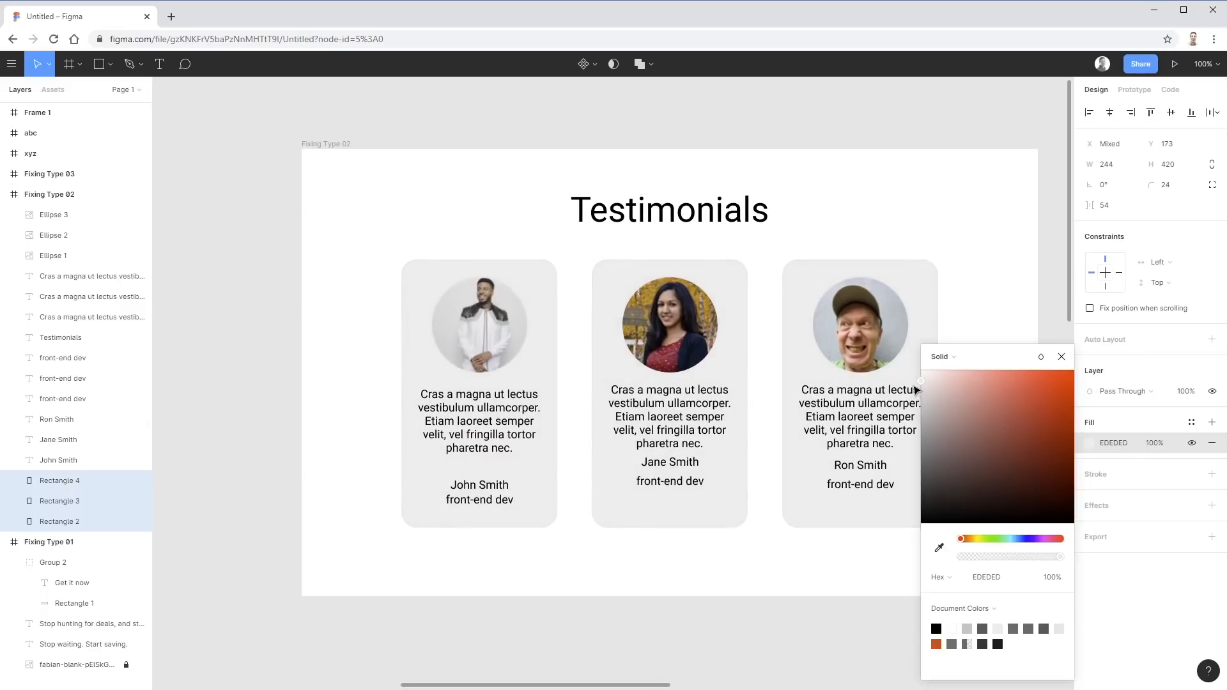
click(899, 160)
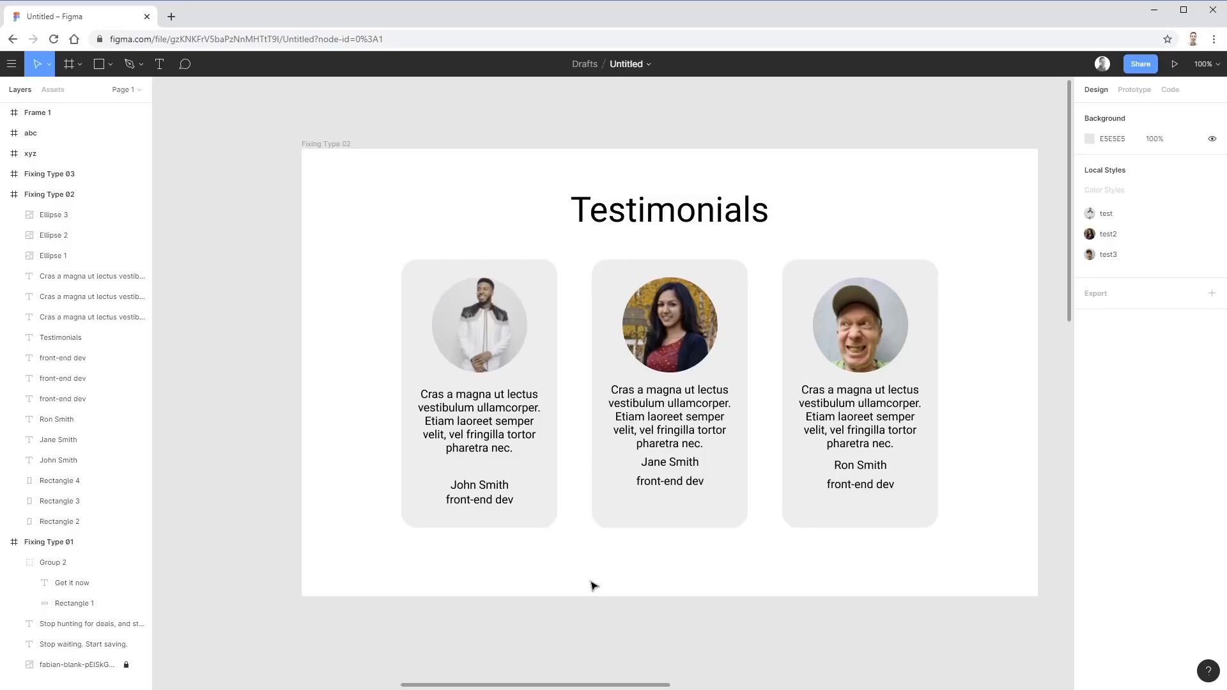
Examine how the quote, name and job title are spaced and grouped in the first card
click(487, 433)
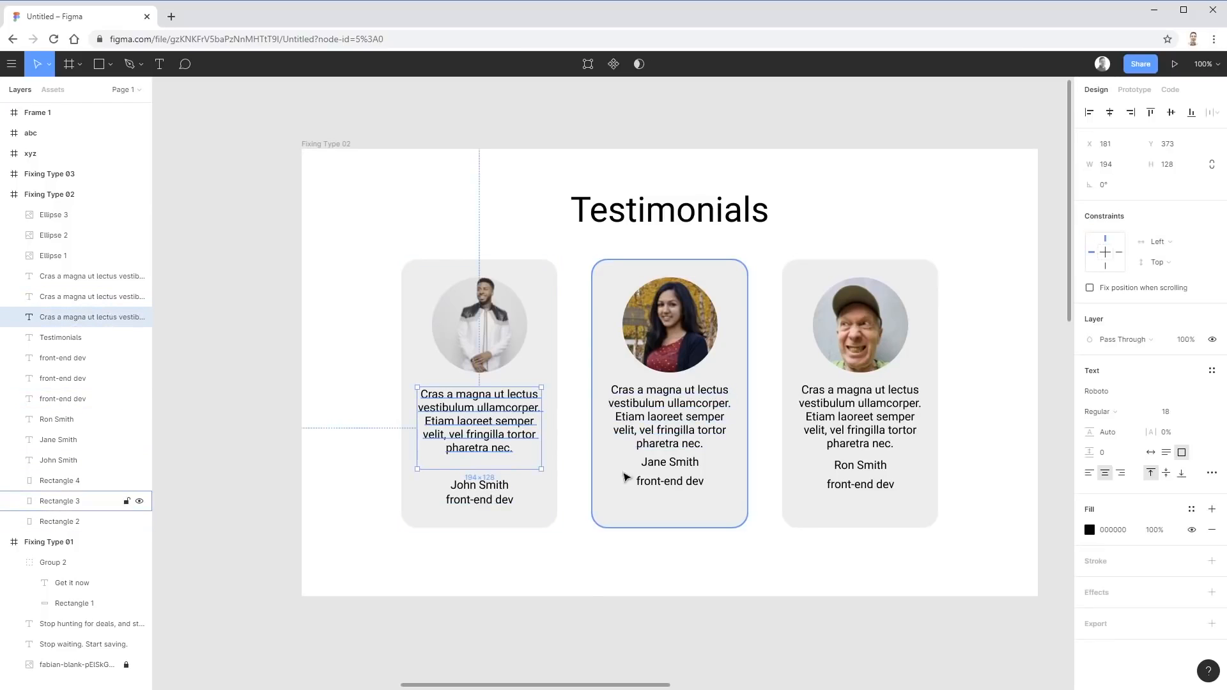
click(506, 503)
click(618, 610)
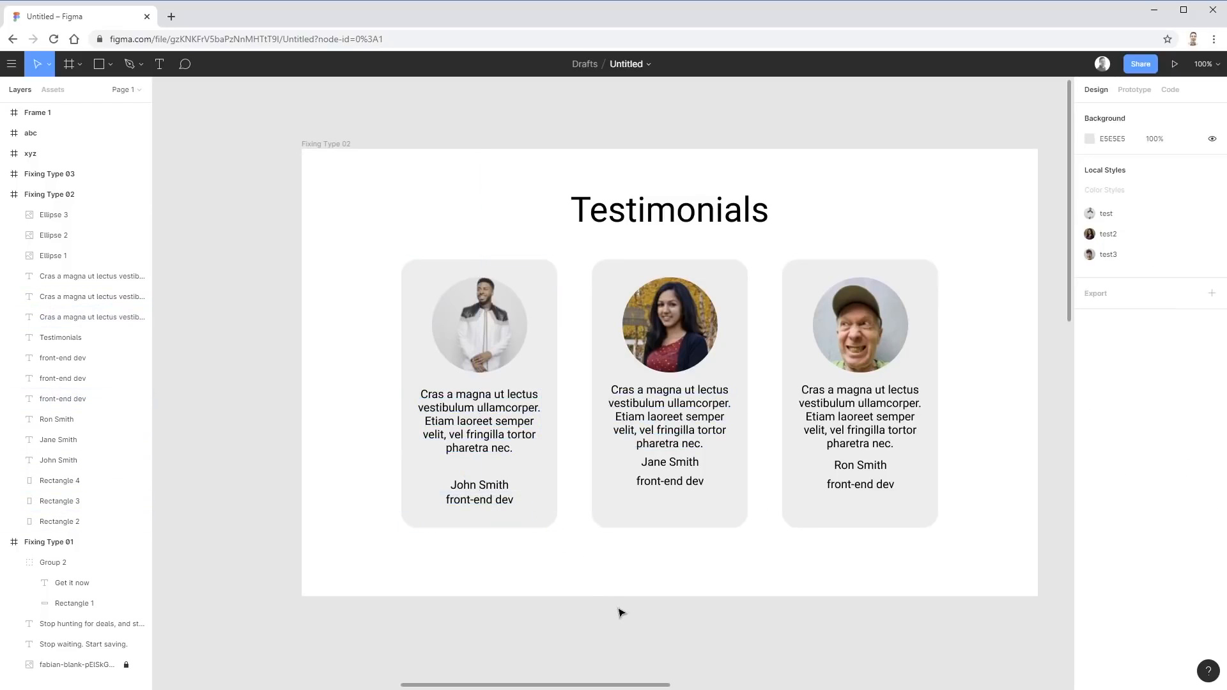
click(511, 434)
click(505, 490)
click(500, 502)
click(587, 617)
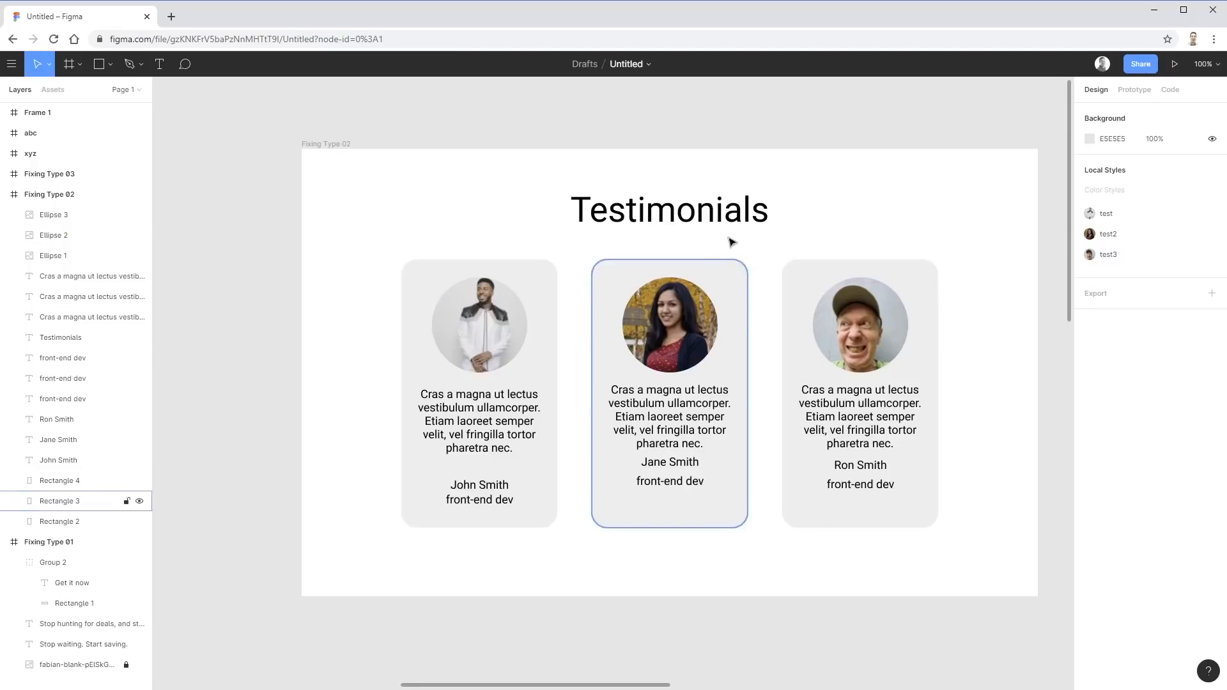
Set the Testimonials heading's font weight to Bold
drag(440, 152, 940, 222)
click(940, 222)
drag(870, 191, 444, 229)
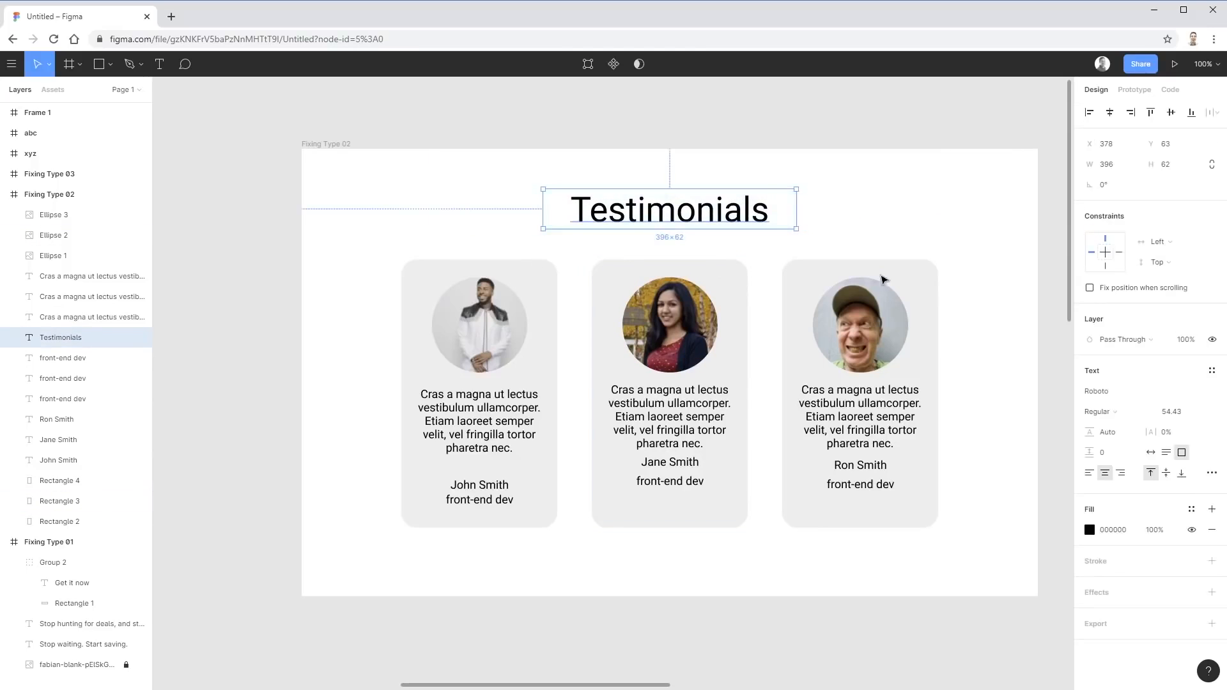
click(1109, 413)
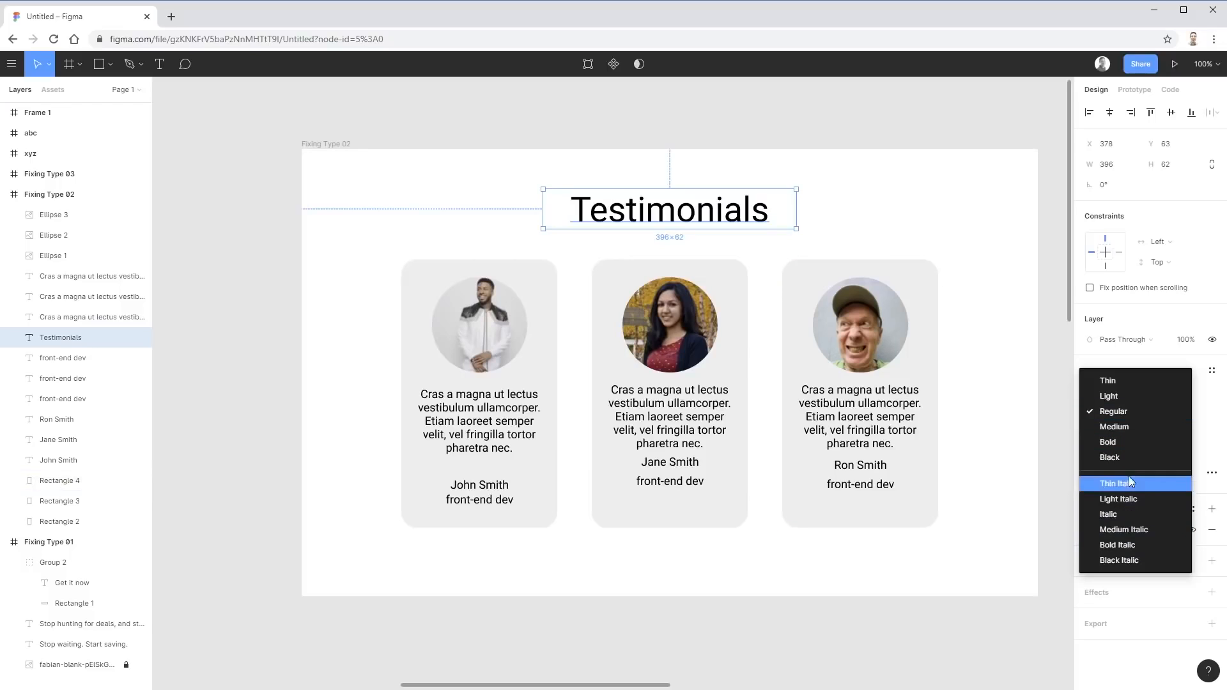
click(1125, 441)
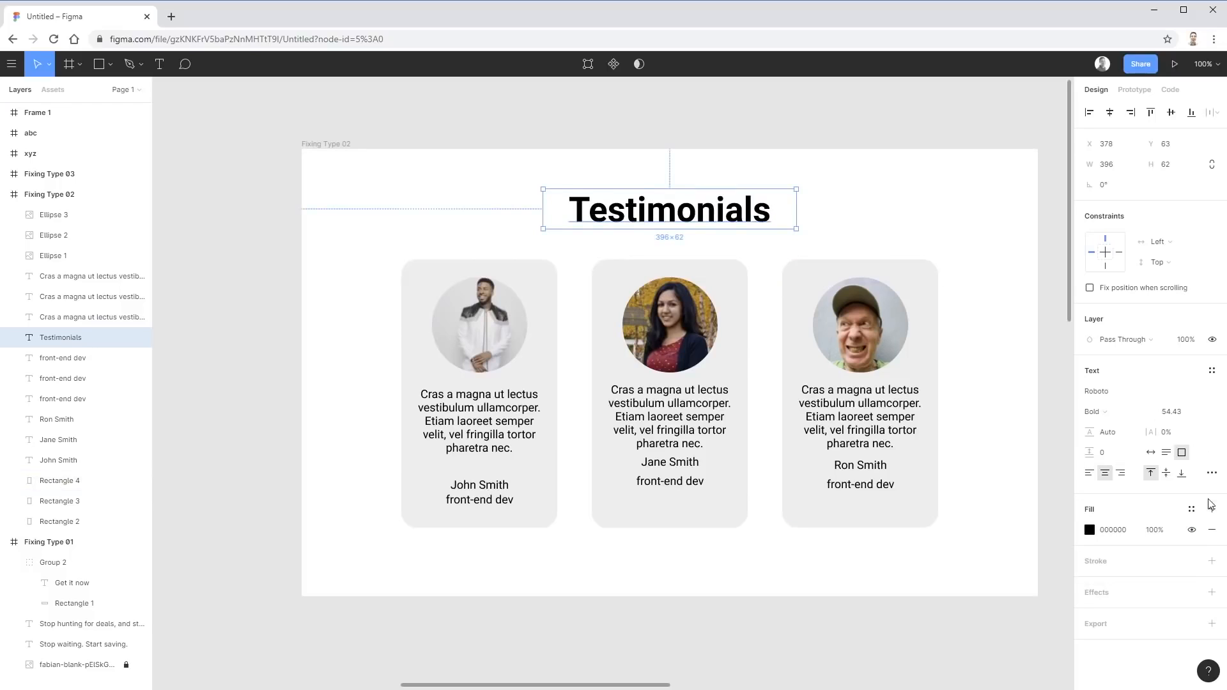
Set the Testimonials heading to uppercase and move it down slightly to Y 67
click(1212, 473)
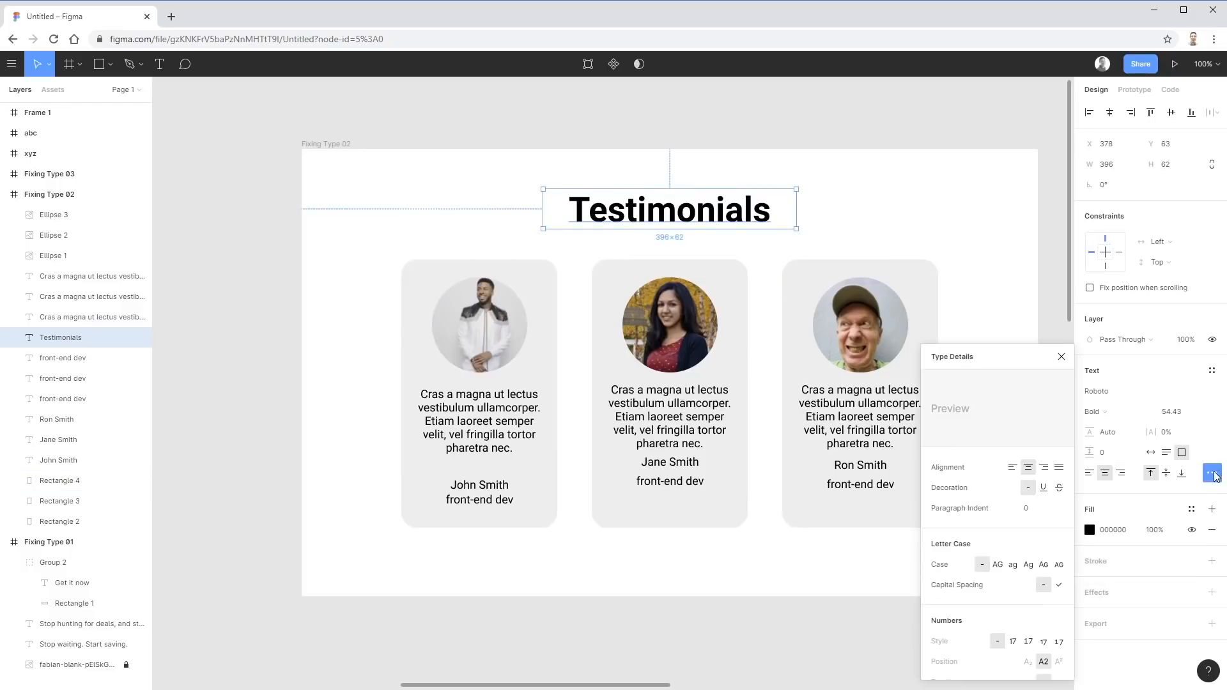
click(998, 565)
drag(758, 219, 761, 221)
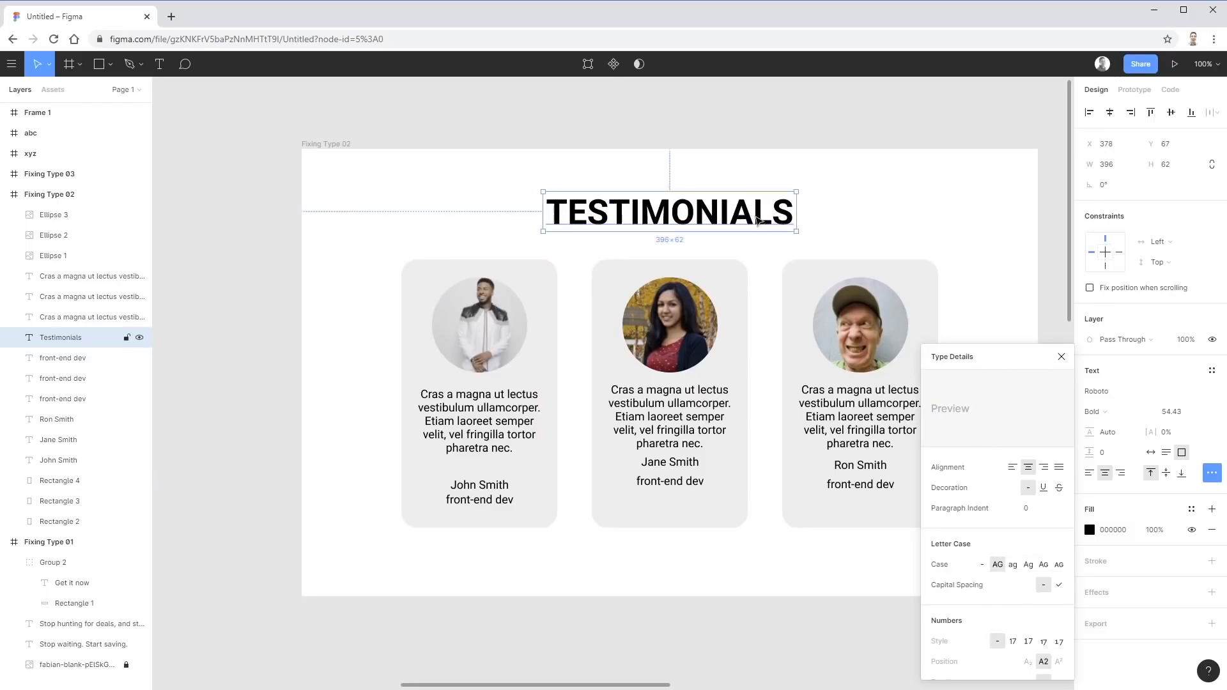
click(882, 191)
click(561, 208)
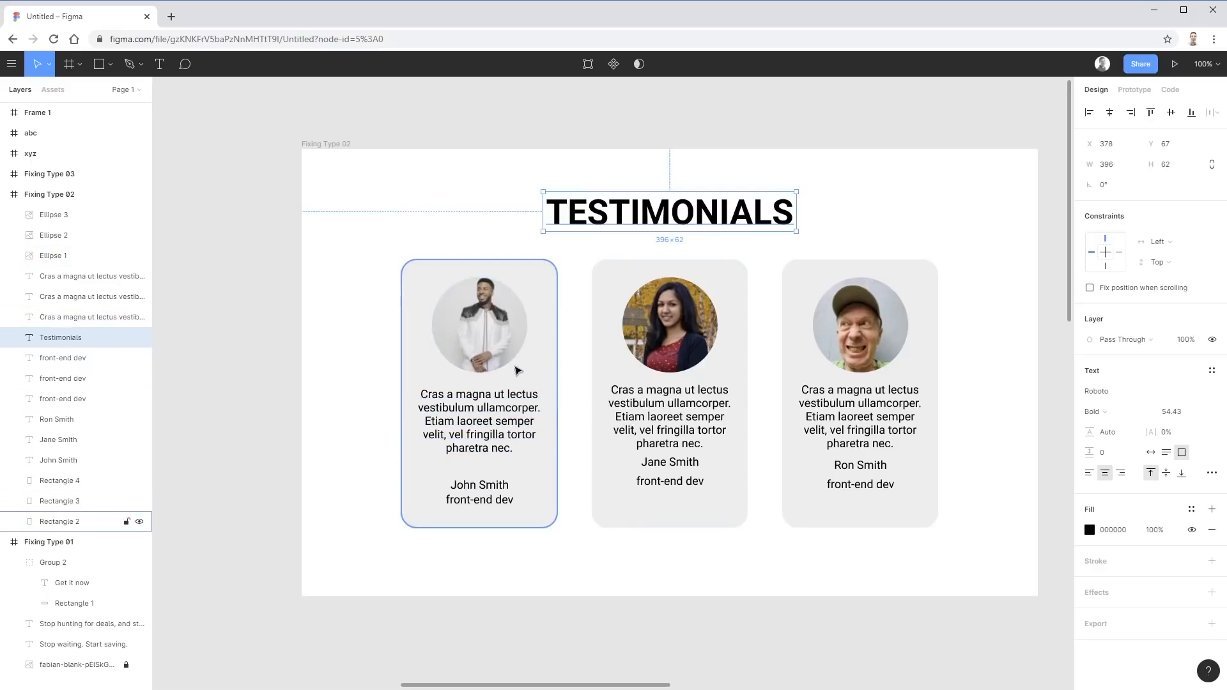
click(282, 427)
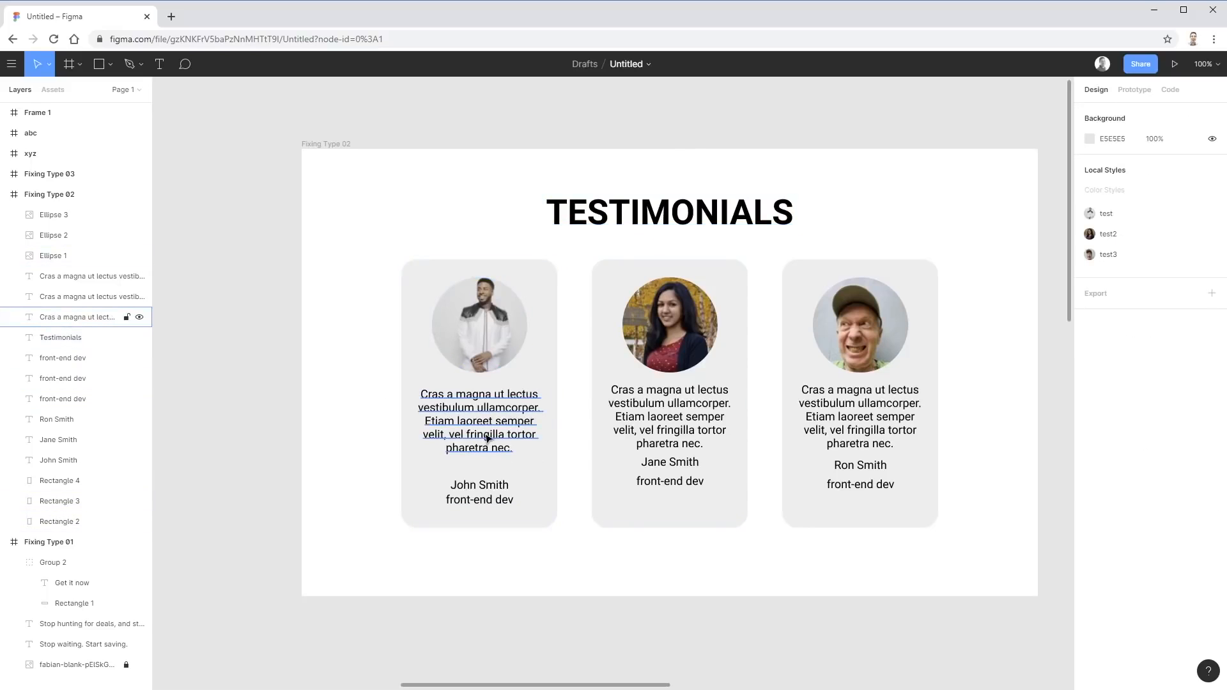
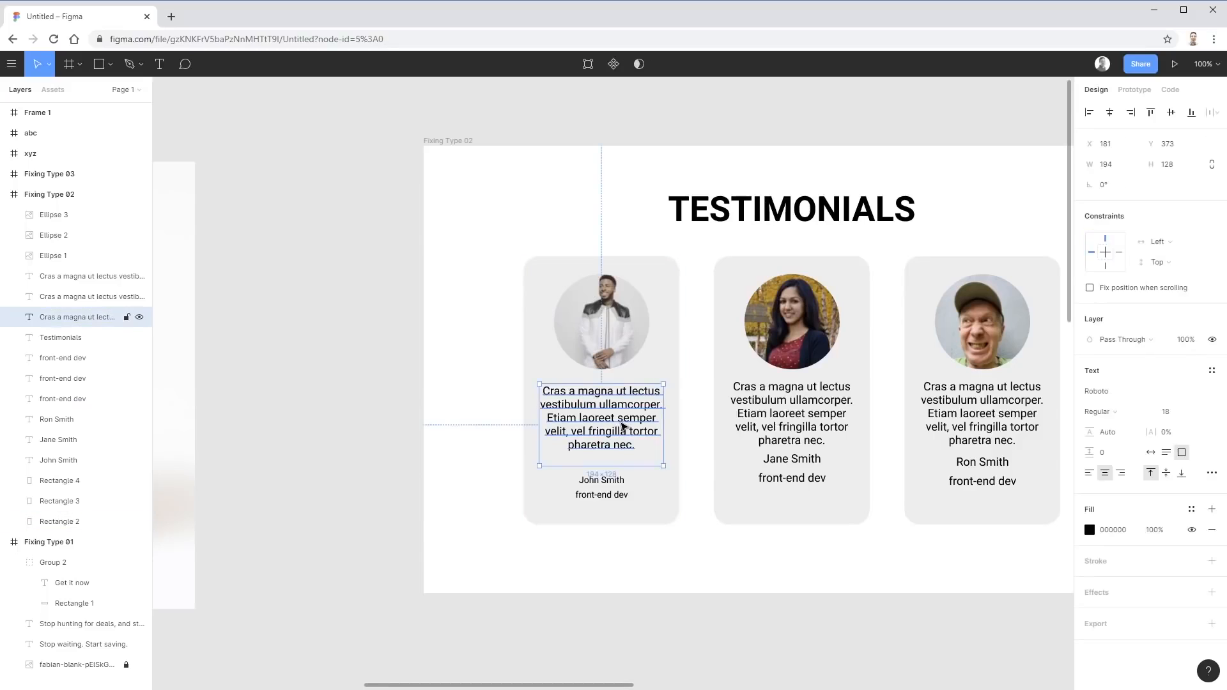
Try the first card's quote in Bold with its text box widened symmetrically to 228
click(1100, 411)
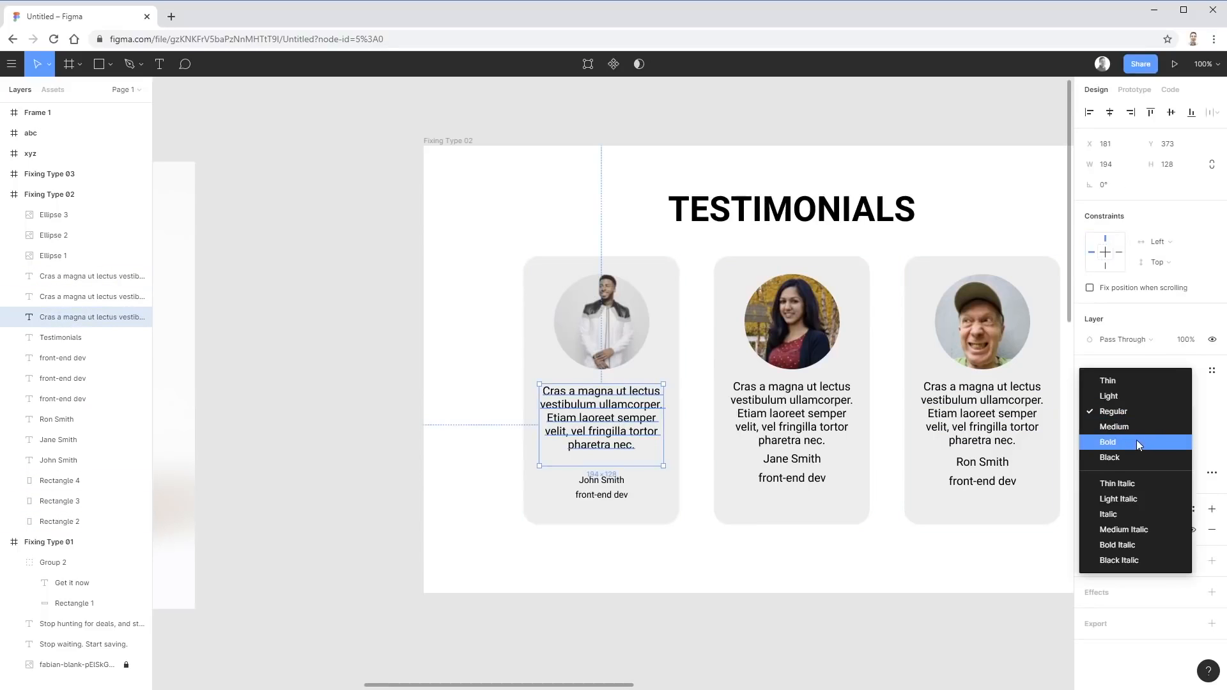
click(1137, 440)
click(703, 589)
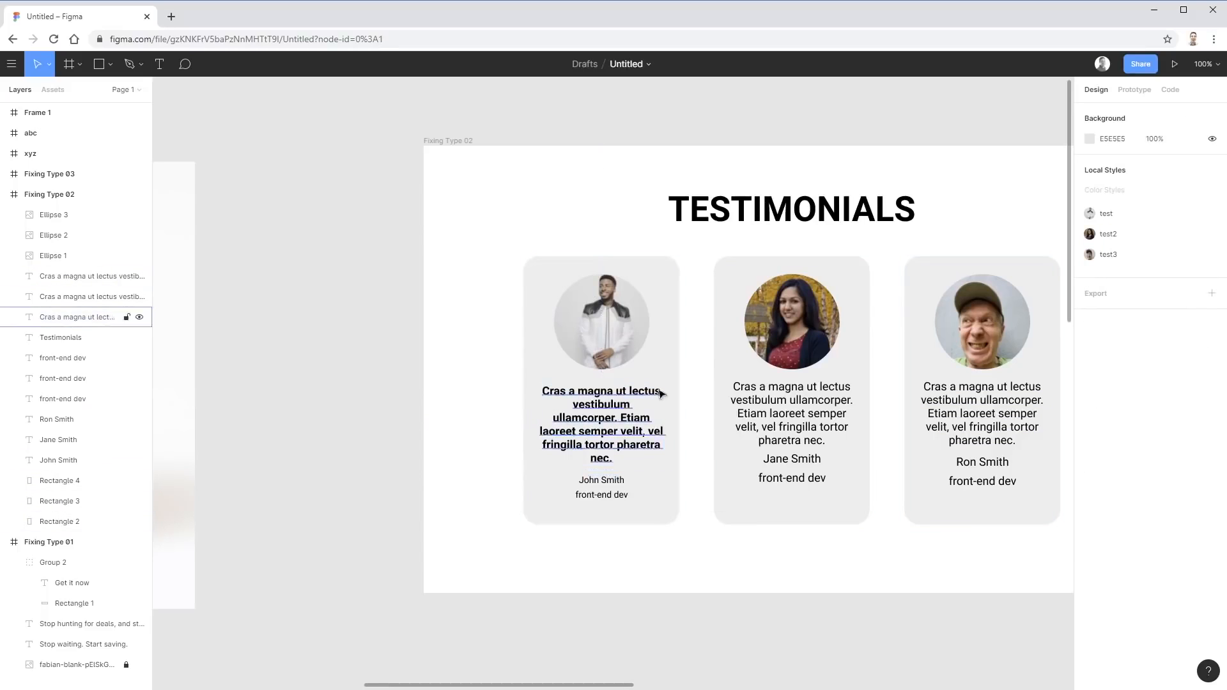
click(652, 447)
drag(663, 425, 678, 424)
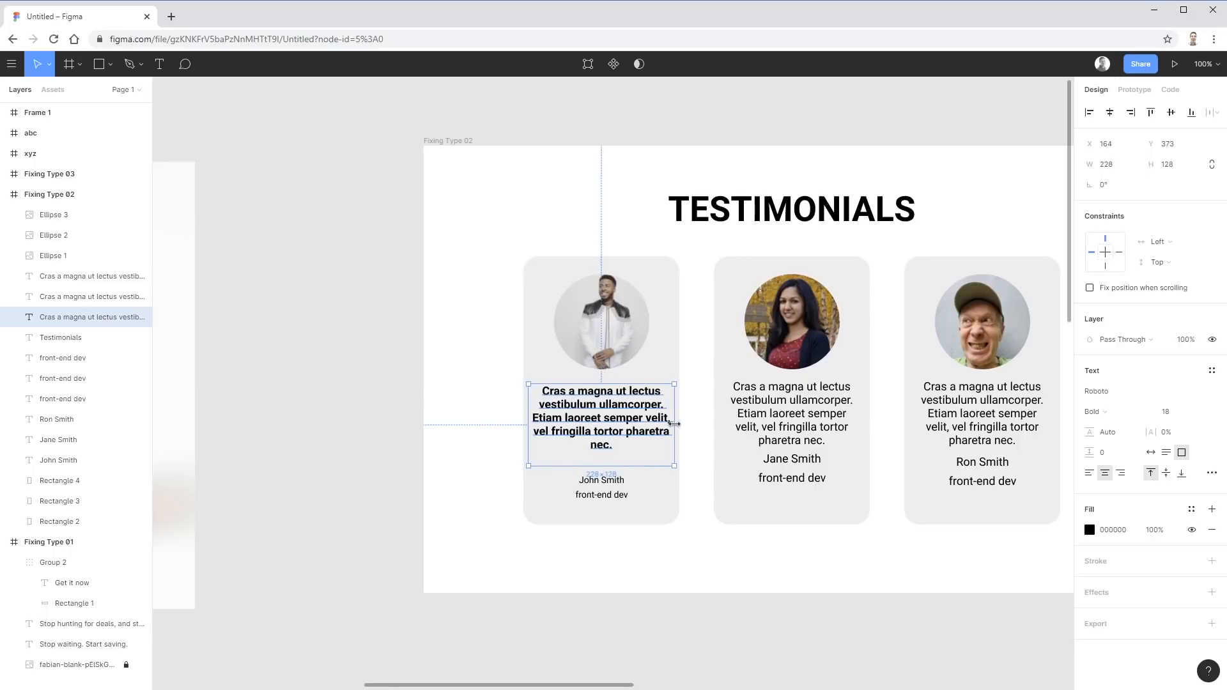
click(738, 560)
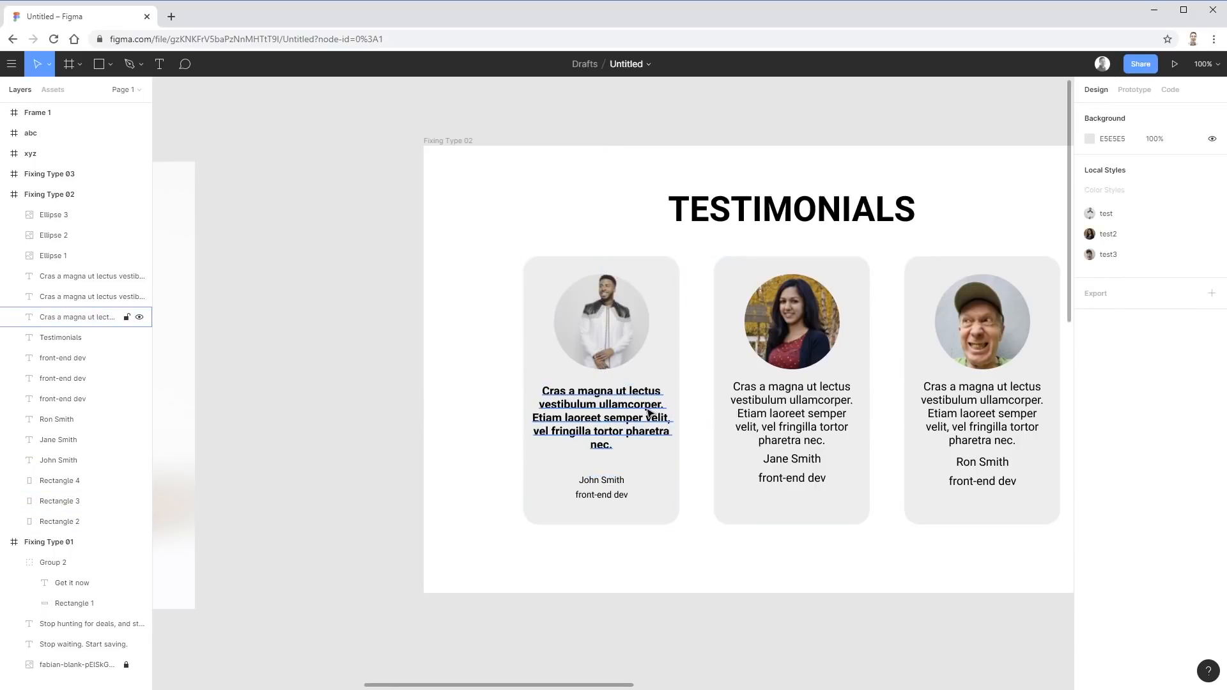
Undo the widening and the Bold weight on the first card's quote
key(ctrl+z)
key(ctrl+z)
key(ctrl+z)
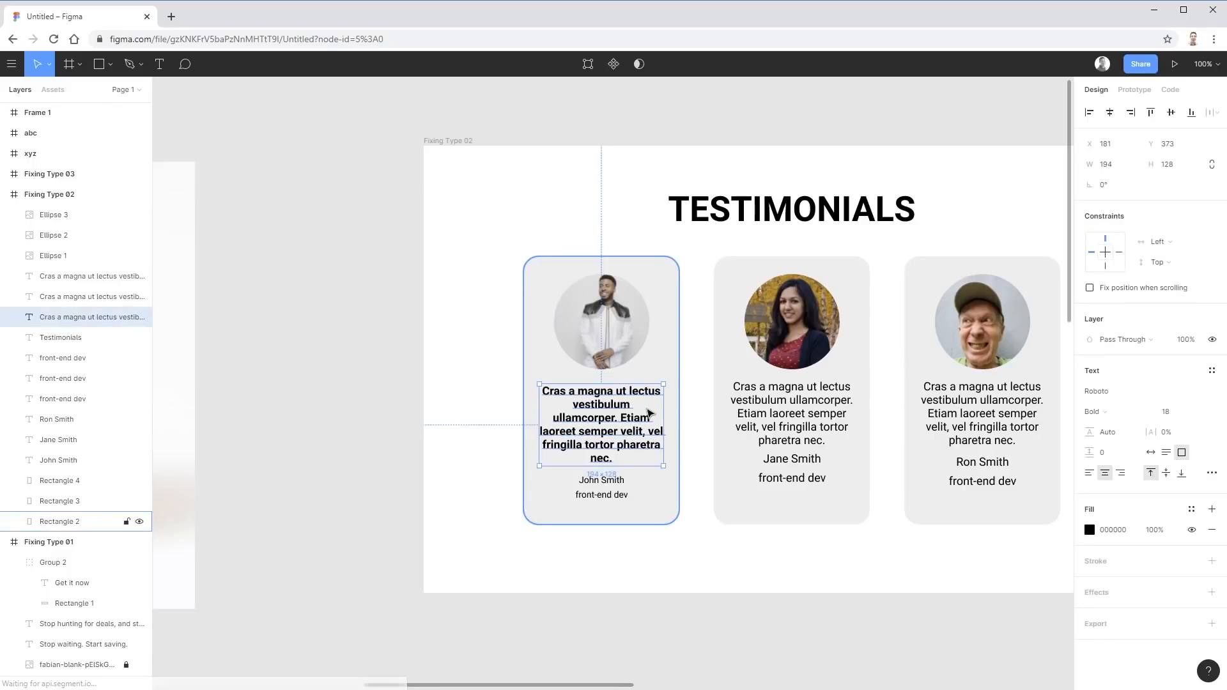
key(ctrl+z)
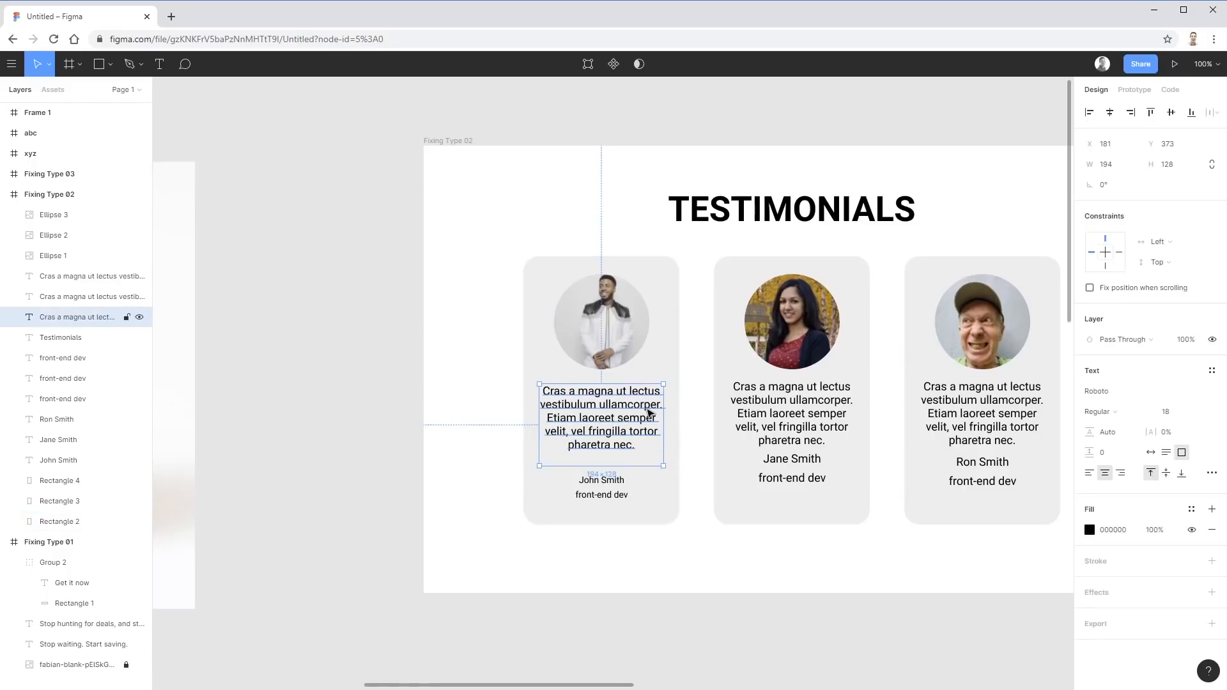
click(671, 596)
Compare the text size and weight of the quote, name and job title in the first card
drag(777, 570, 744, 577)
click(607, 430)
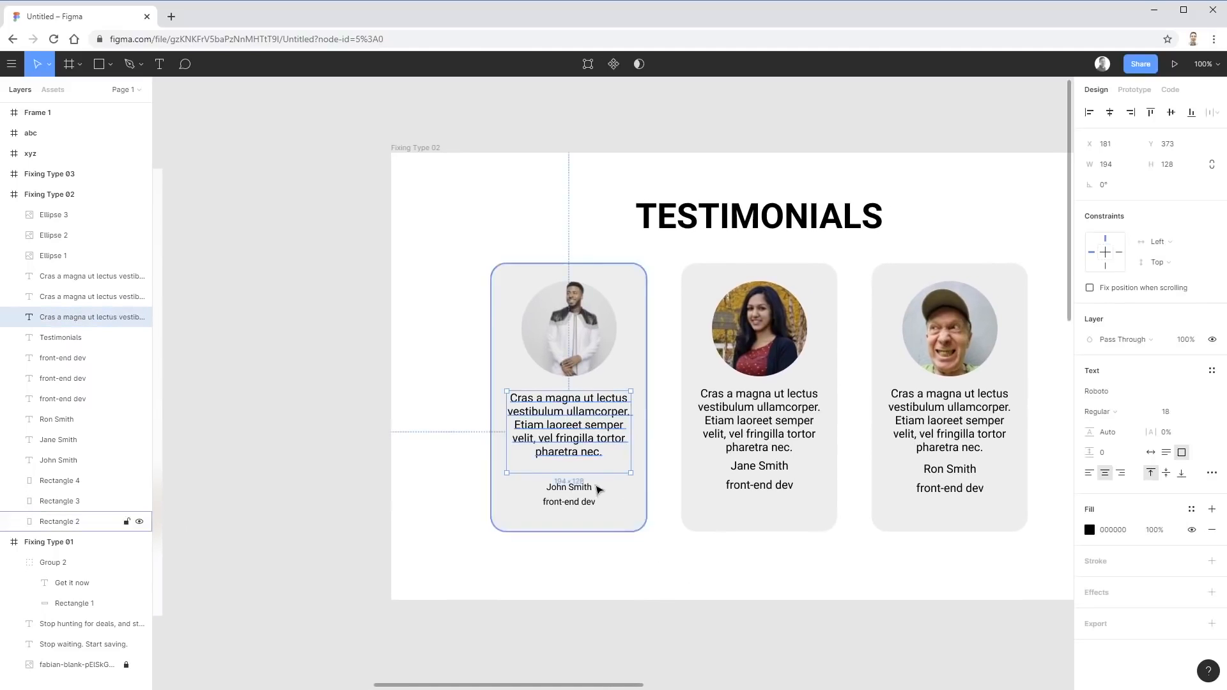
click(585, 493)
click(585, 504)
click(630, 582)
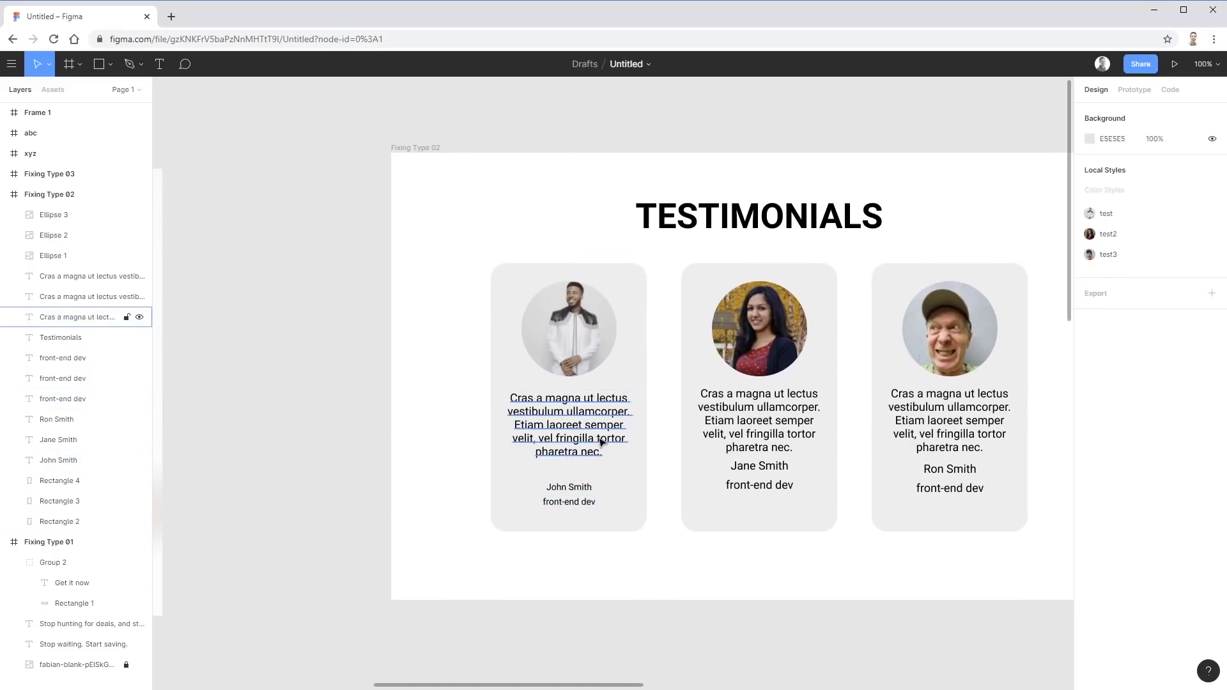
click(600, 439)
click(586, 492)
click(587, 503)
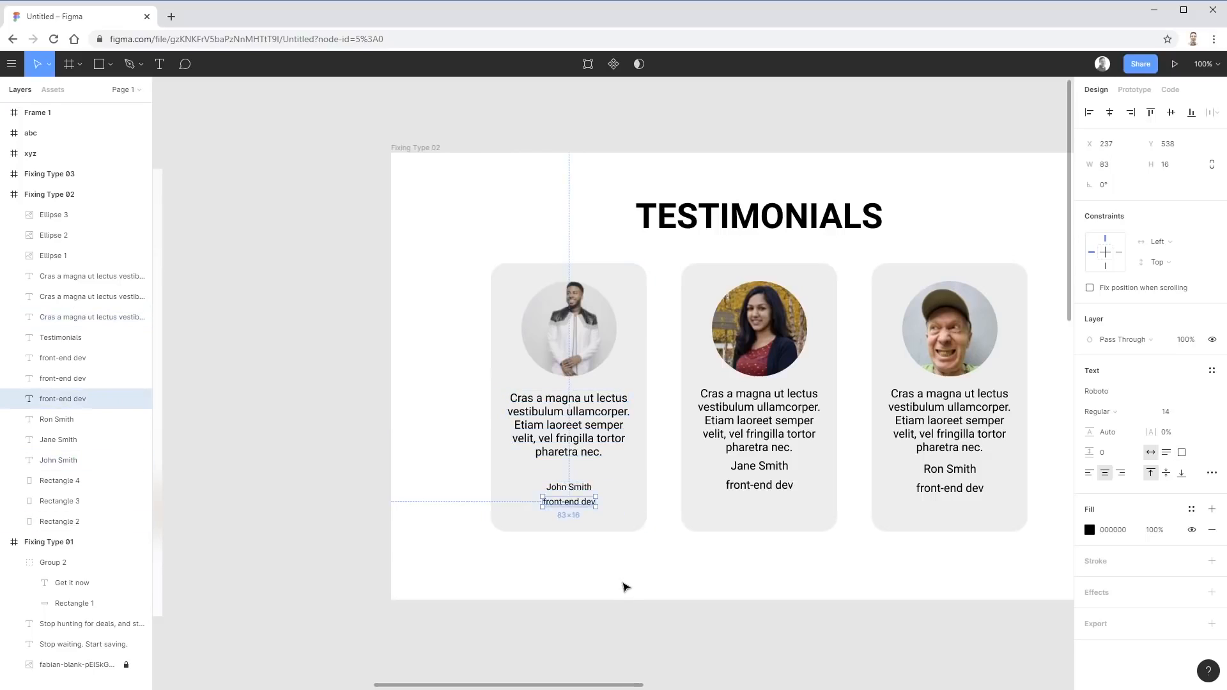
click(625, 586)
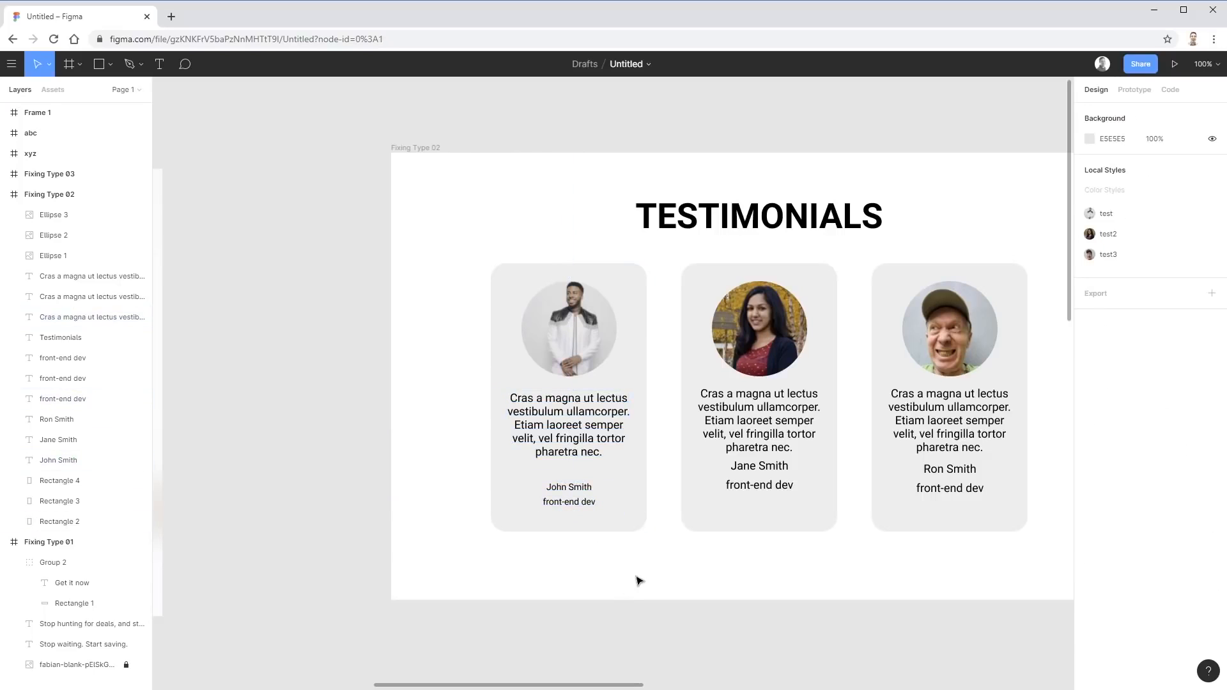
click(589, 497)
click(589, 508)
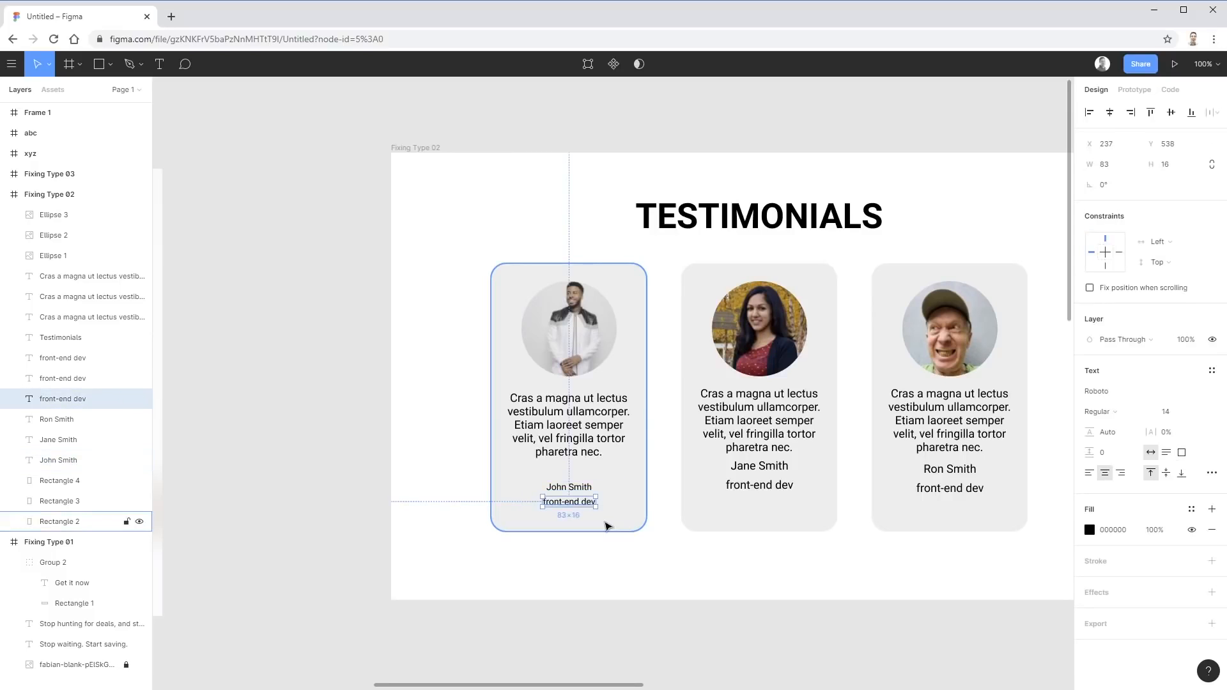
Set the font weight of the name in the first testimonial card to Bold
click(585, 489)
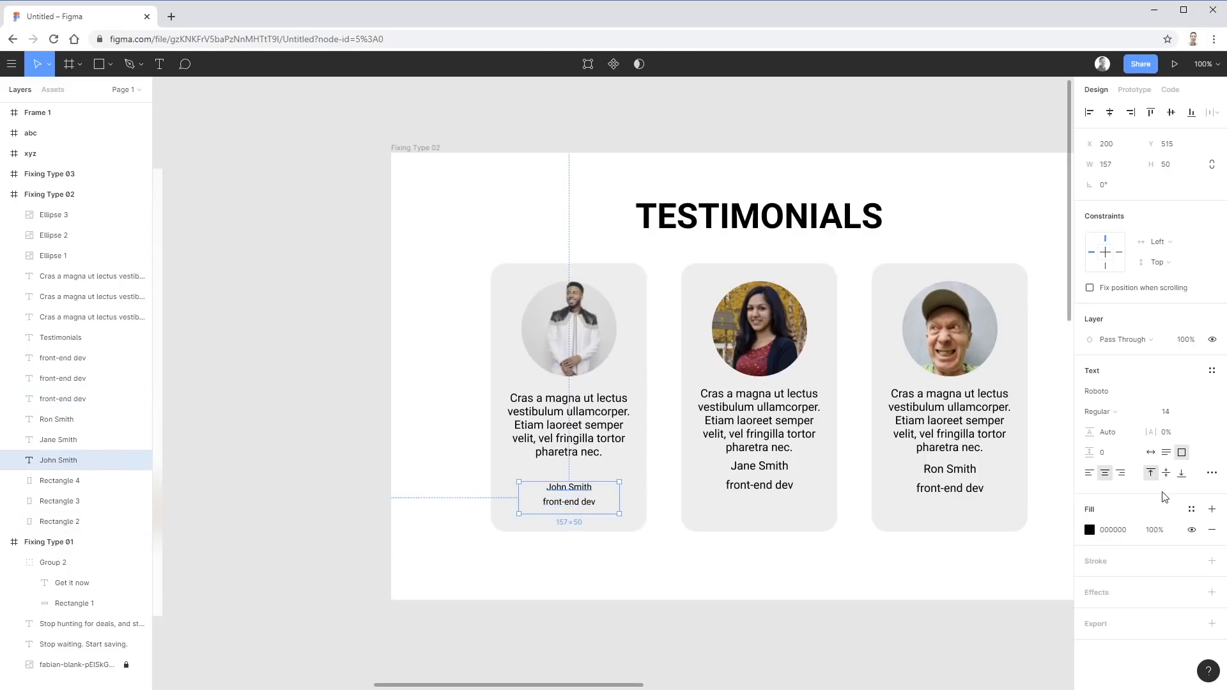
click(1137, 412)
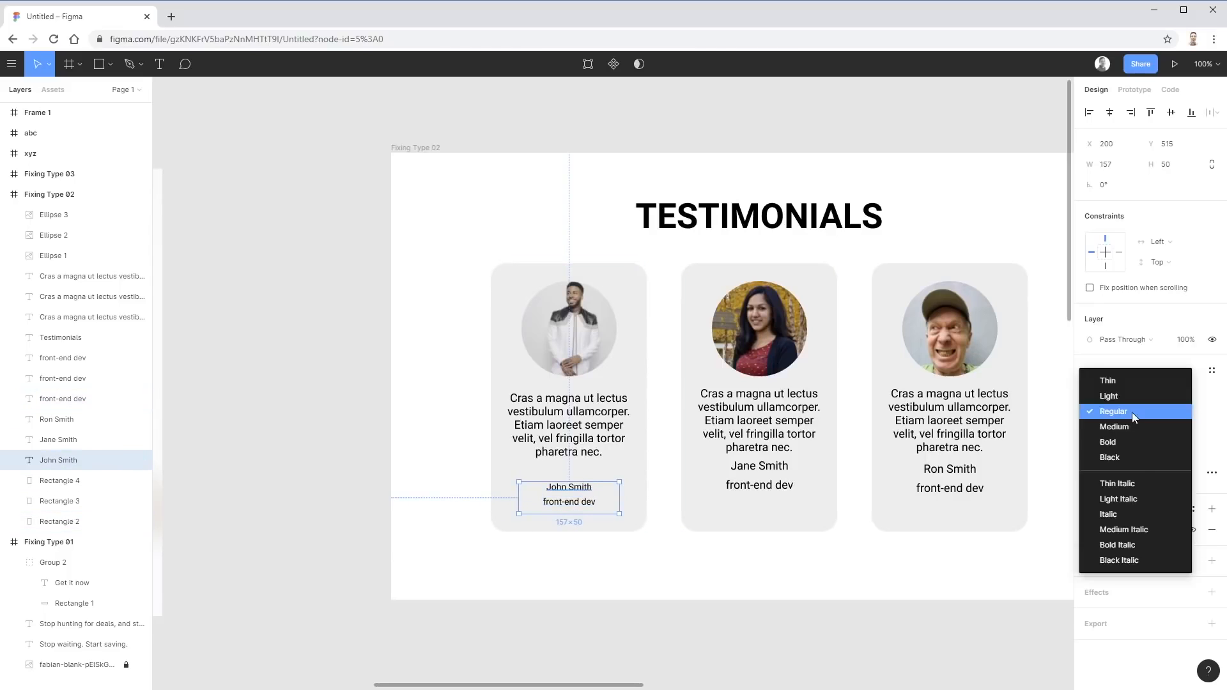
click(1137, 442)
click(715, 592)
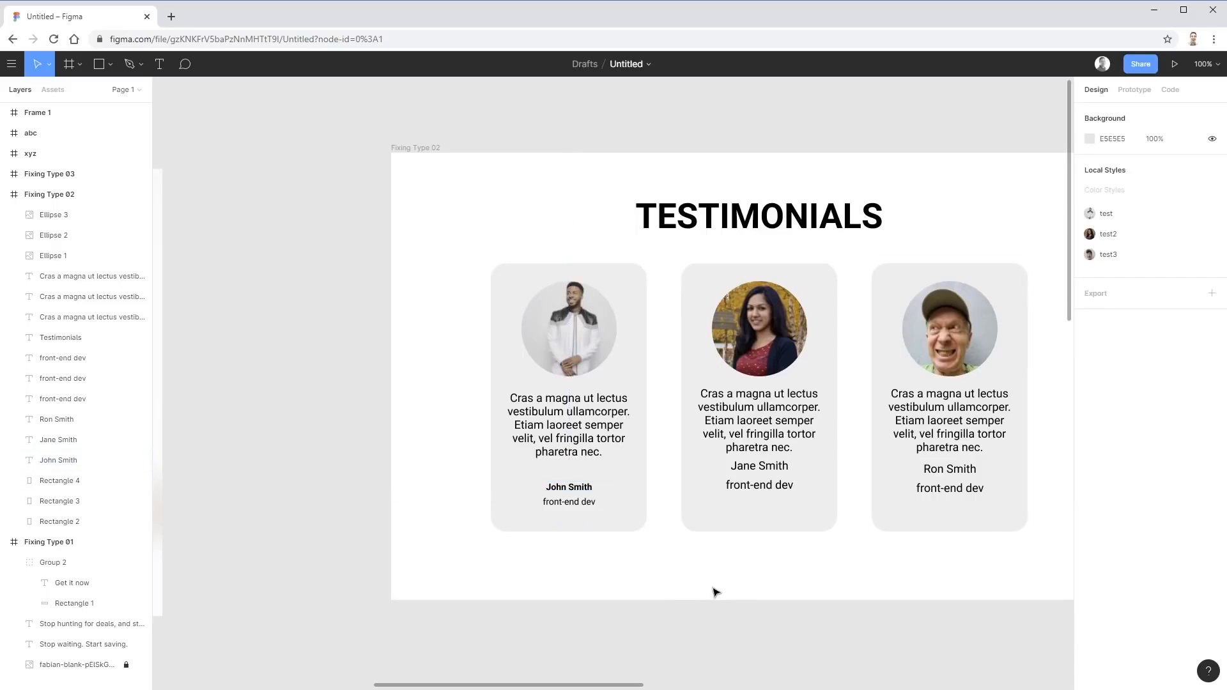
Review the first card's visual hierarchy across its quote, name and job title
click(603, 420)
click(645, 587)
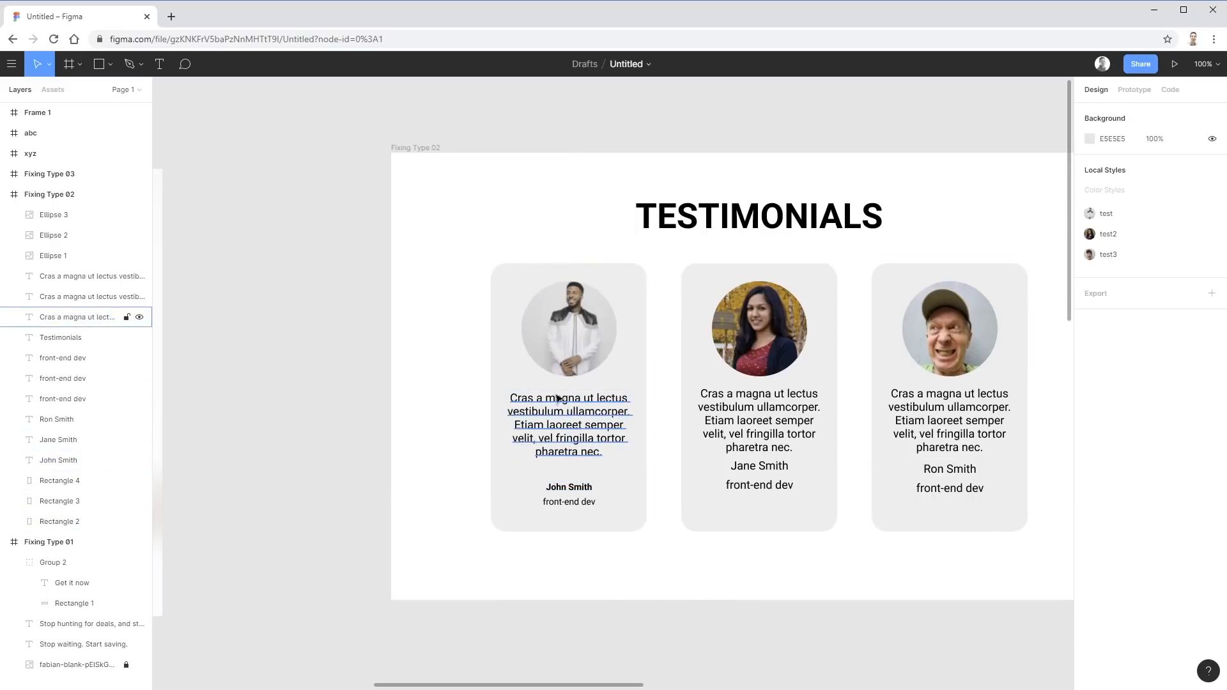
click(598, 440)
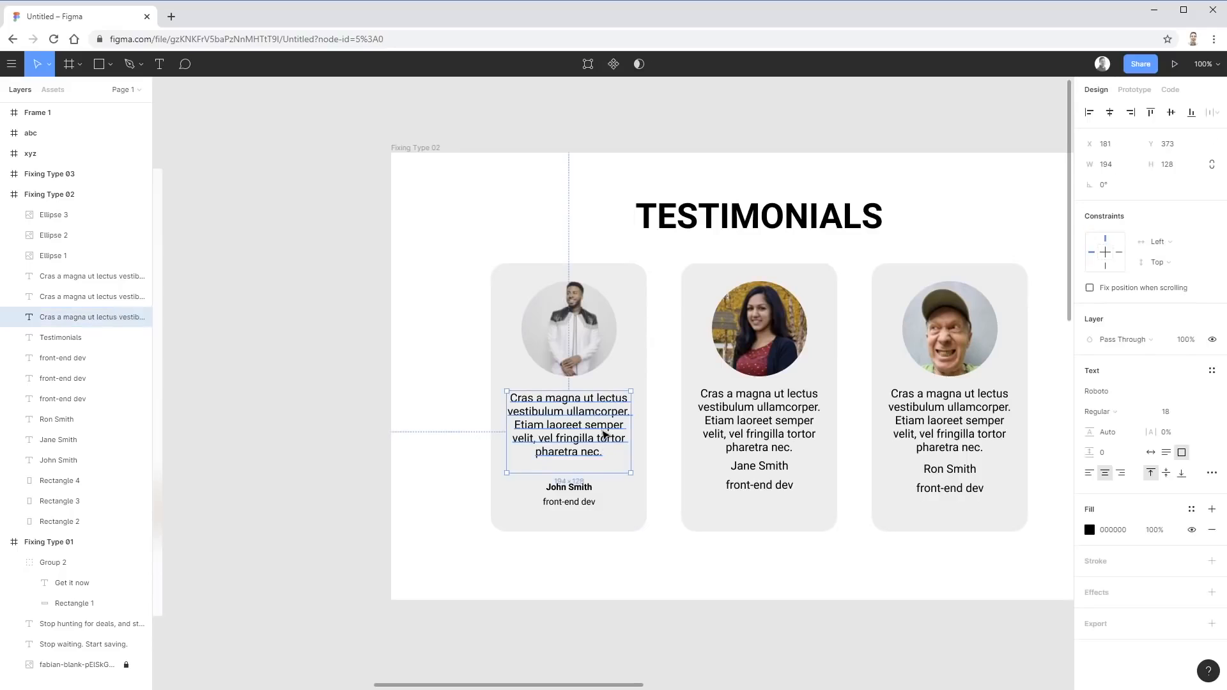
click(702, 583)
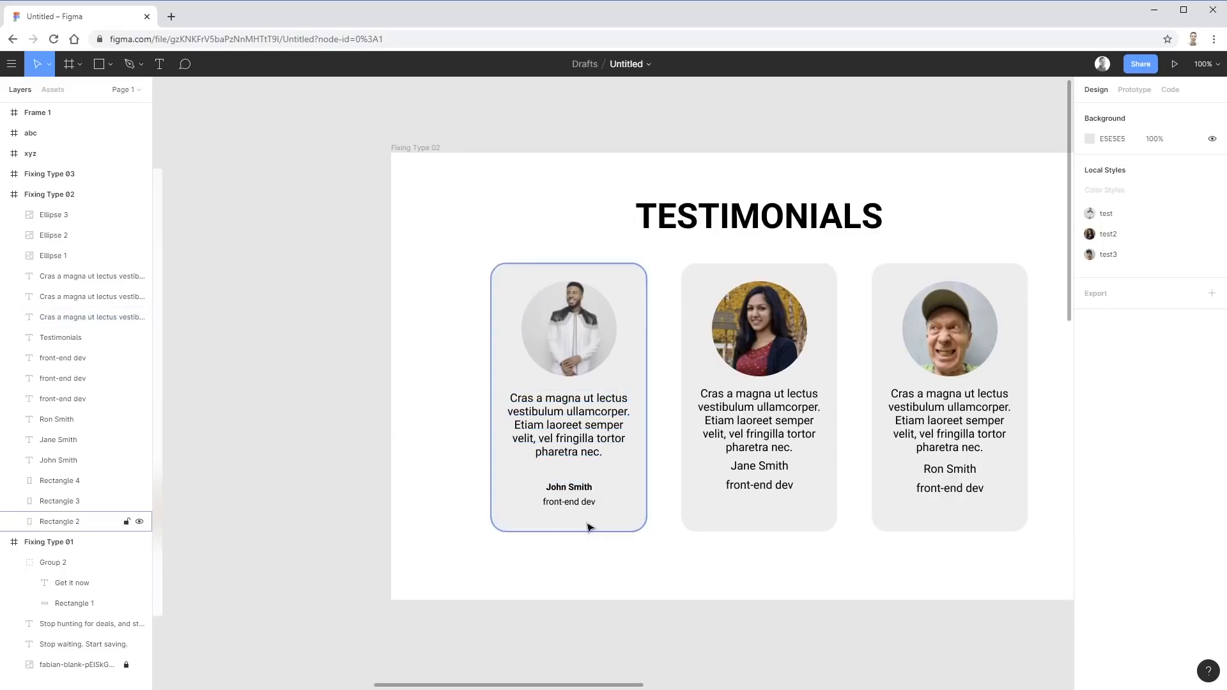
click(580, 493)
click(589, 507)
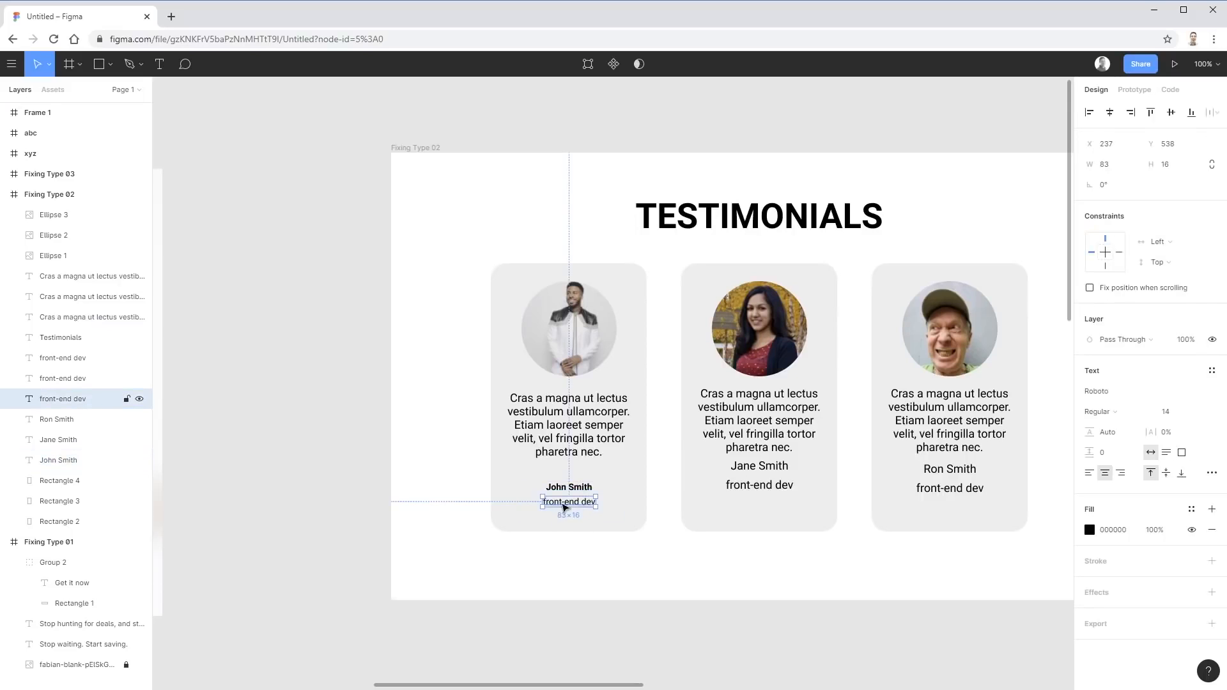
click(581, 552)
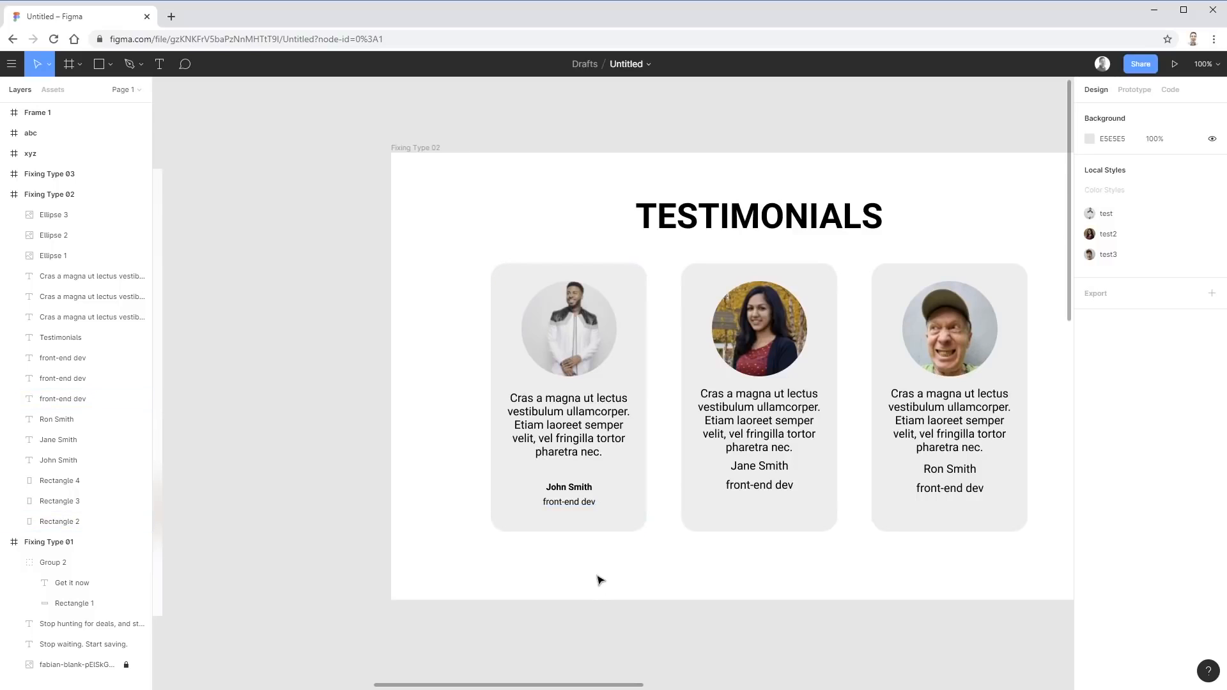
Compare the first card's earlier and current text styling by undoing and restoring its recent edits
key(ctrl+z)
key(ctrl+z)
key(ctrl+z)
key(ctrl+z)
key(ctrl+z)
key(ctrl+z)
key(ctrl+z)
key(ctrl+z)
key(ctrl+z)
key(ctrl+z)
key(ctrl+shift+z)
key(ctrl+shift+z)
key(ctrl+shift+z)
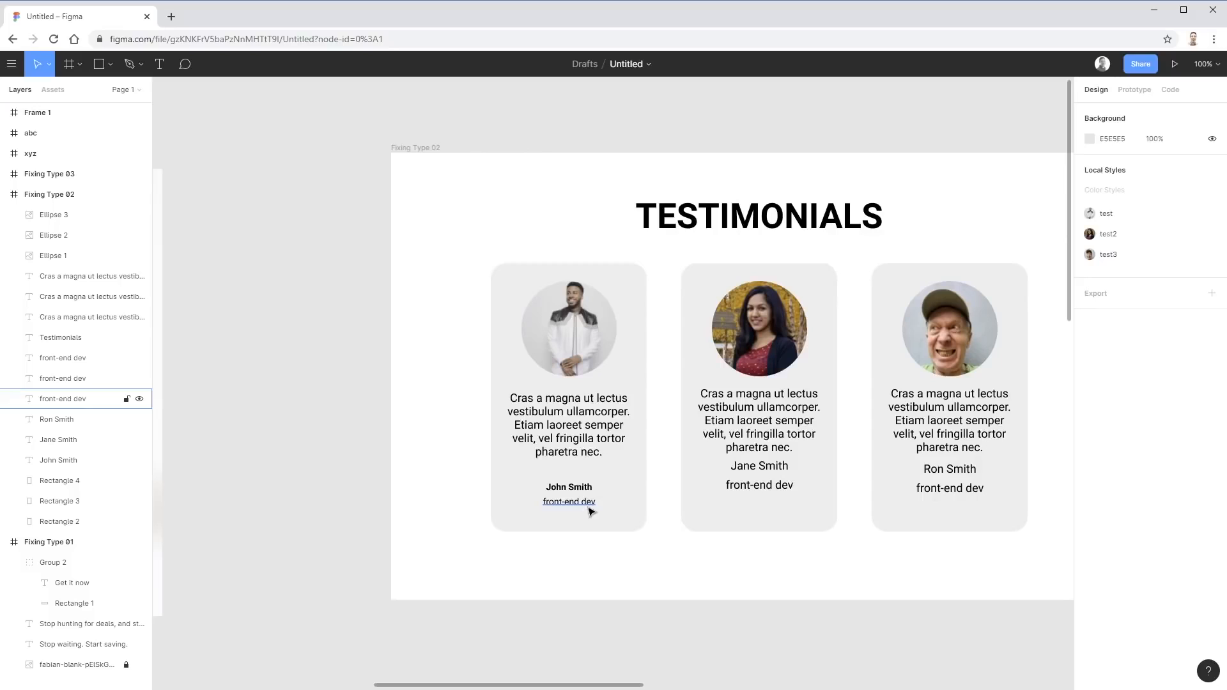
Move the name and job title in the second card lower and set their font size to 14
click(760, 486)
shift+click(775, 470)
drag(775, 471, 774, 492)
click(1181, 464)
text(16)
key(Return)
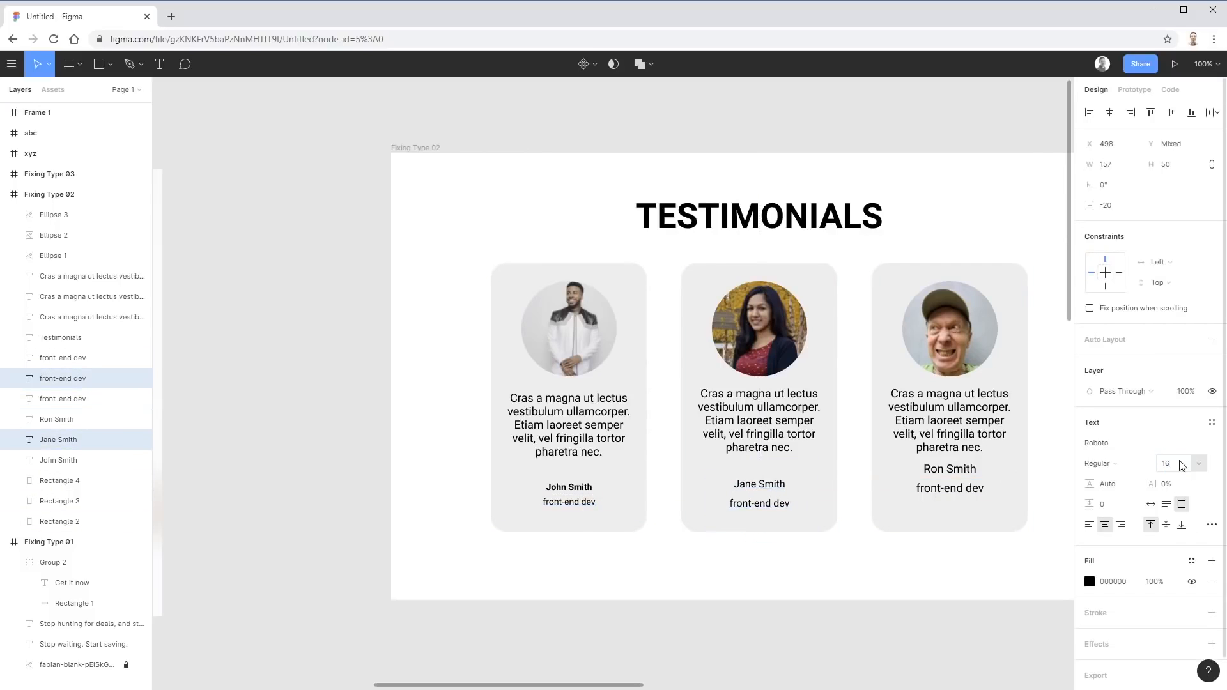
click(1160, 467)
text(14)
key(Return)
click(813, 546)
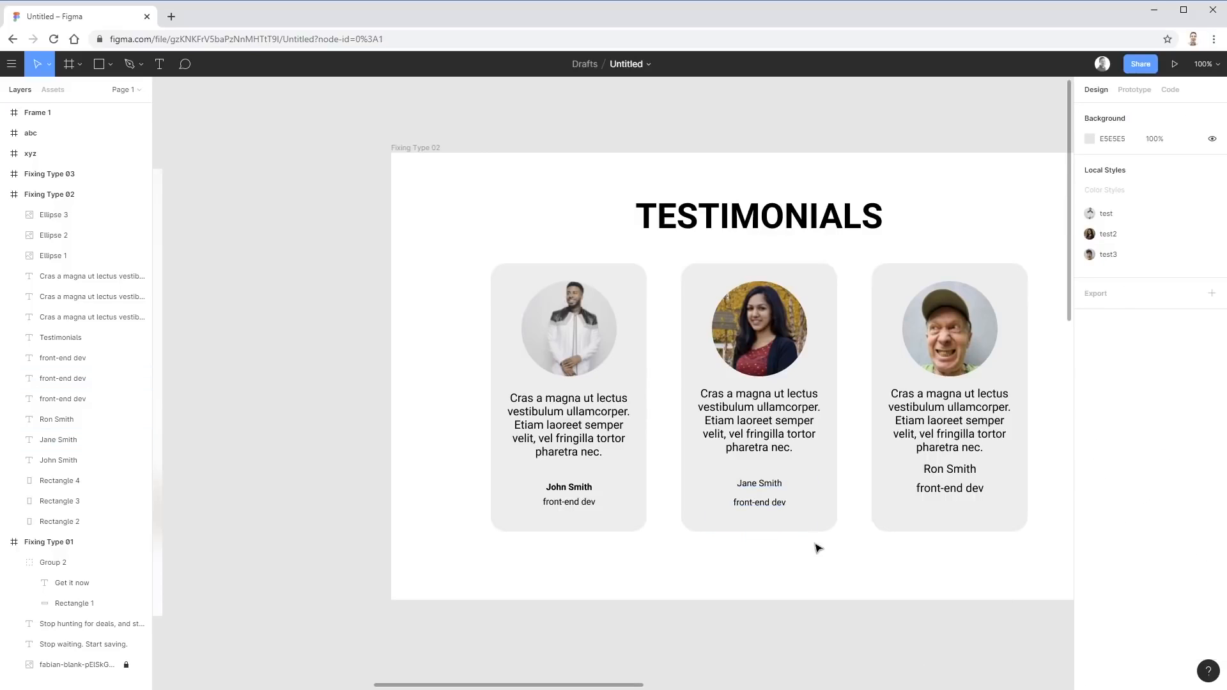
Set the second card's name to Bold and move it slightly closer to the job title
click(768, 490)
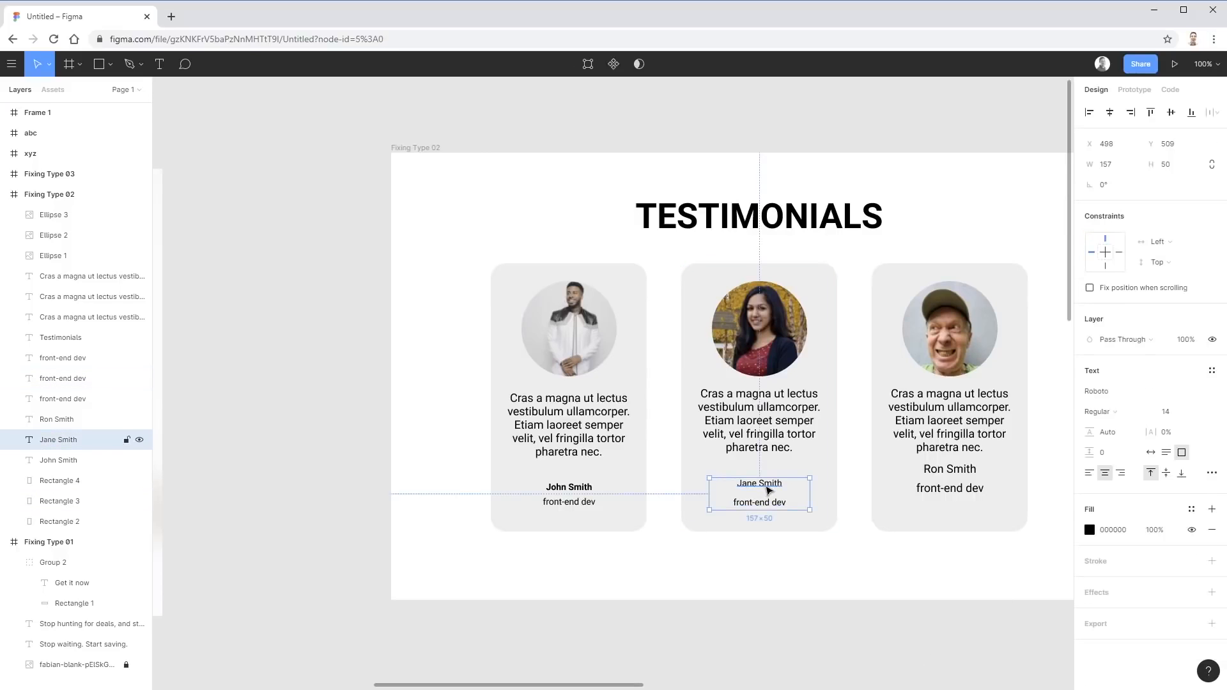
click(1141, 417)
click(1128, 462)
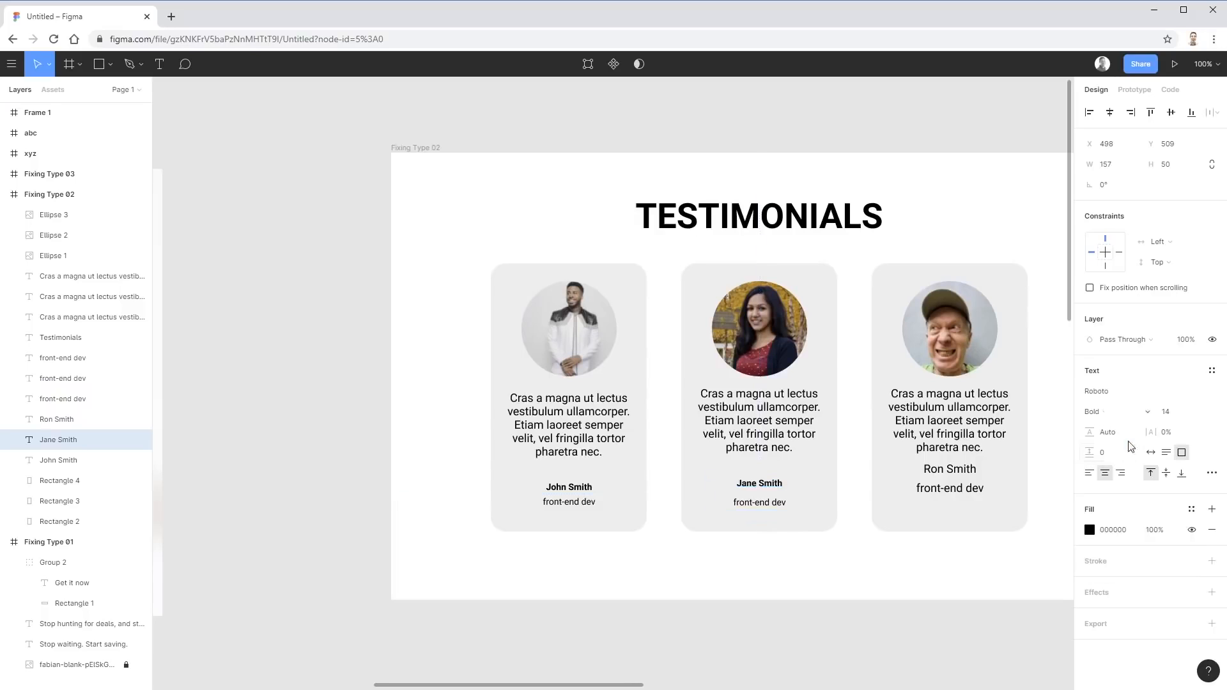
click(838, 615)
drag(771, 484, 786, 489)
click(866, 624)
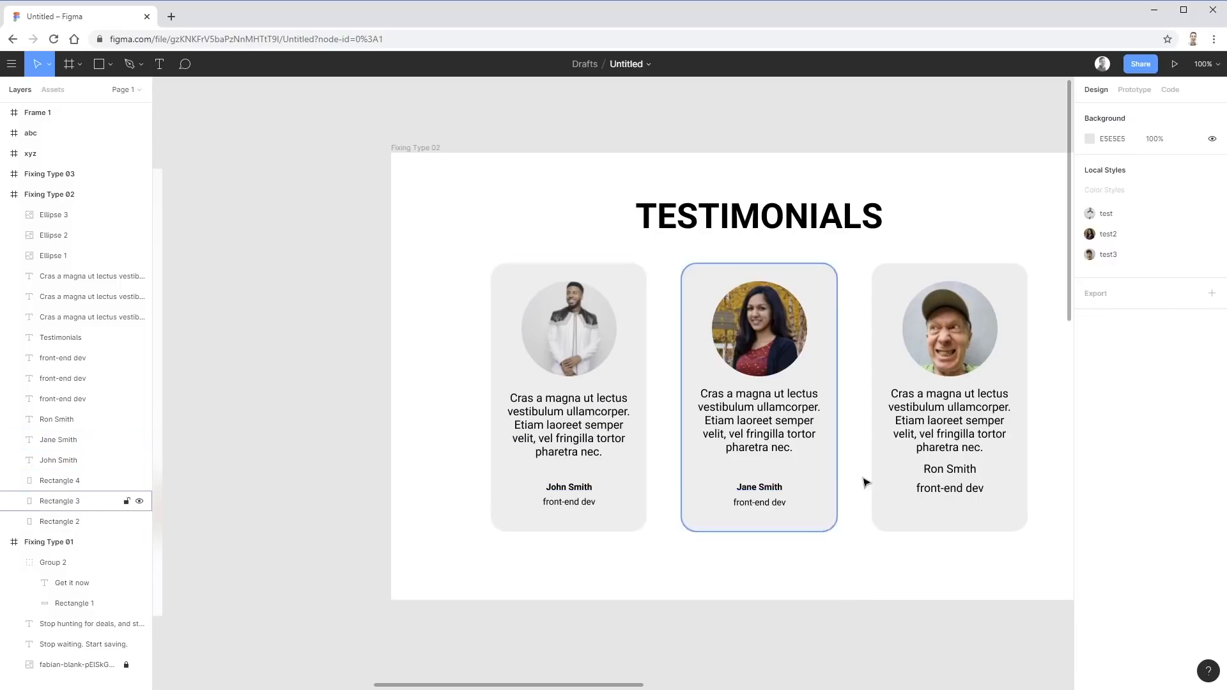
Move the name and job title in the third card lower and set the name to Bold
click(963, 470)
shift+click(969, 489)
drag(968, 489, 970, 508)
click(961, 614)
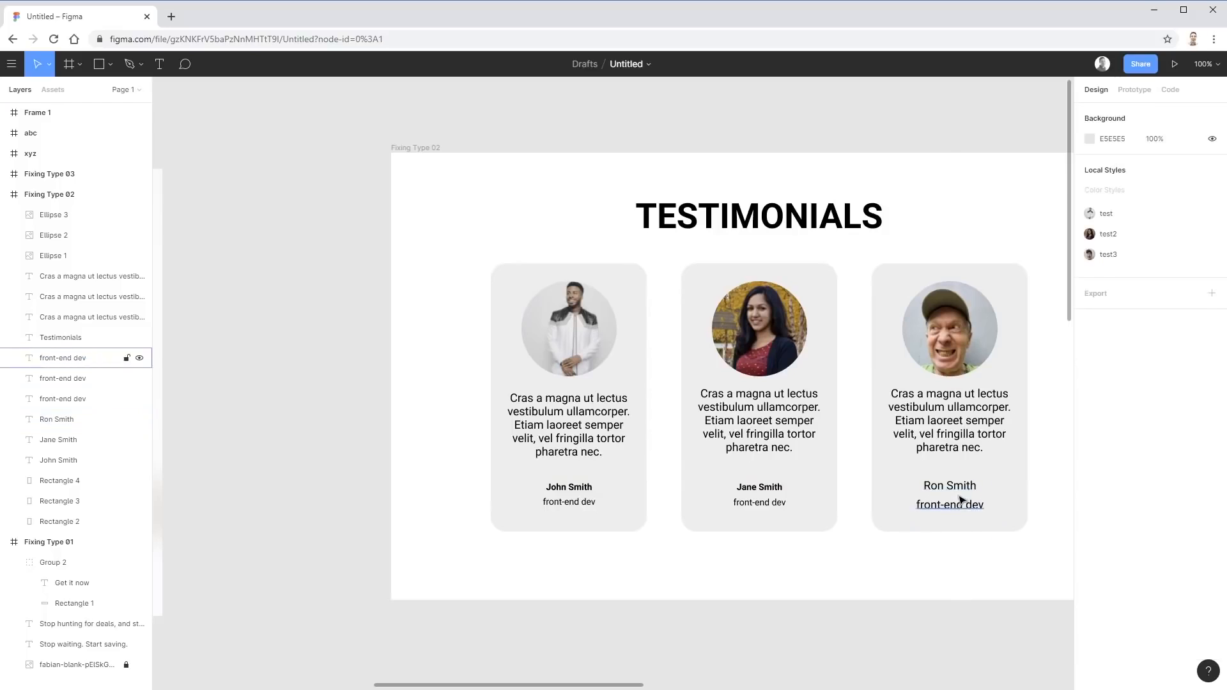
click(960, 488)
click(1140, 418)
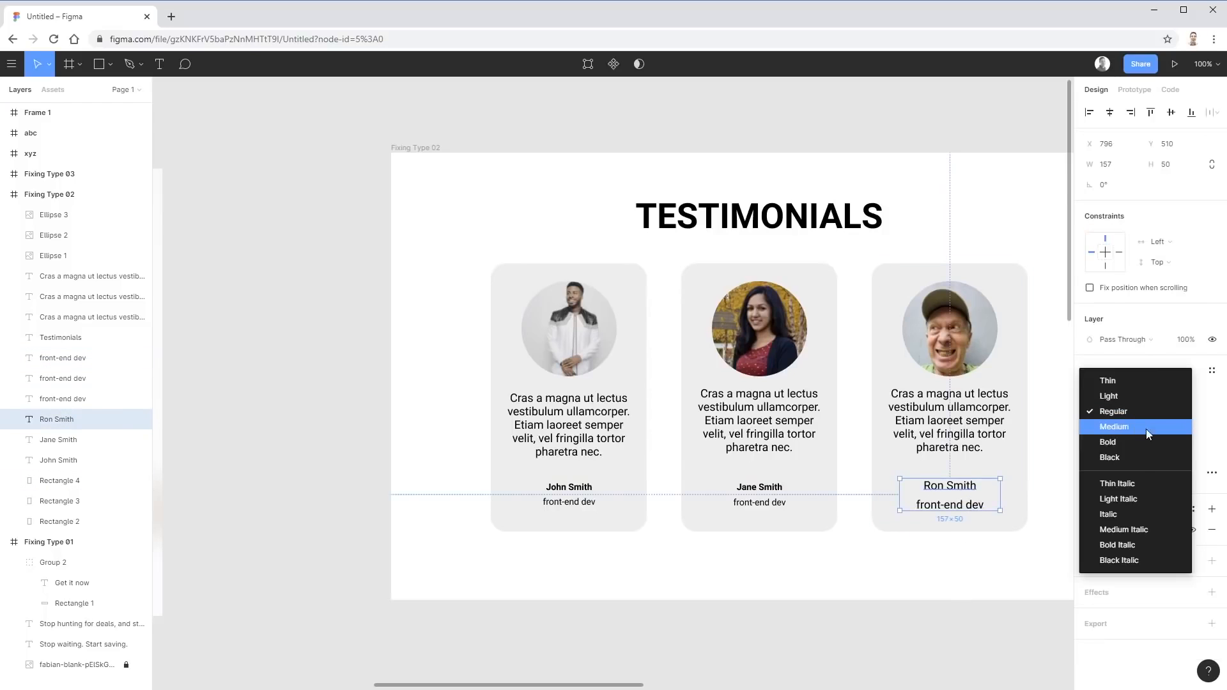
click(1130, 444)
Set the font size of the third card's name and job title to 14
click(950, 505)
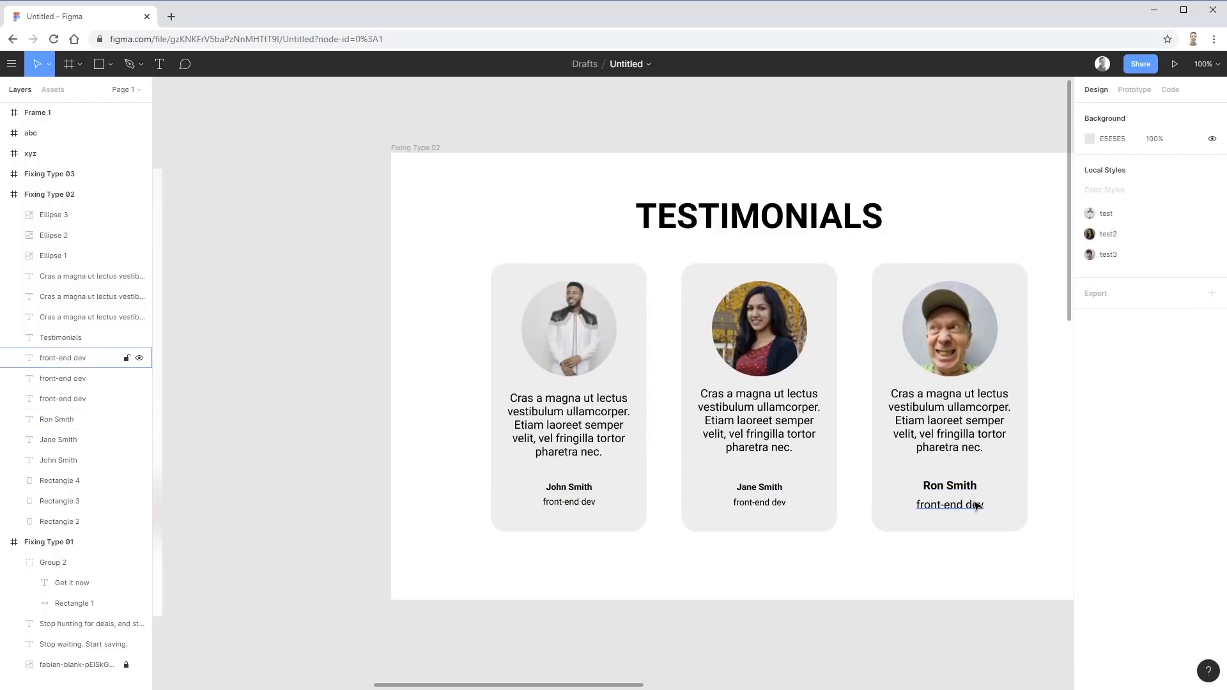
shift+click(950, 486)
click(1179, 471)
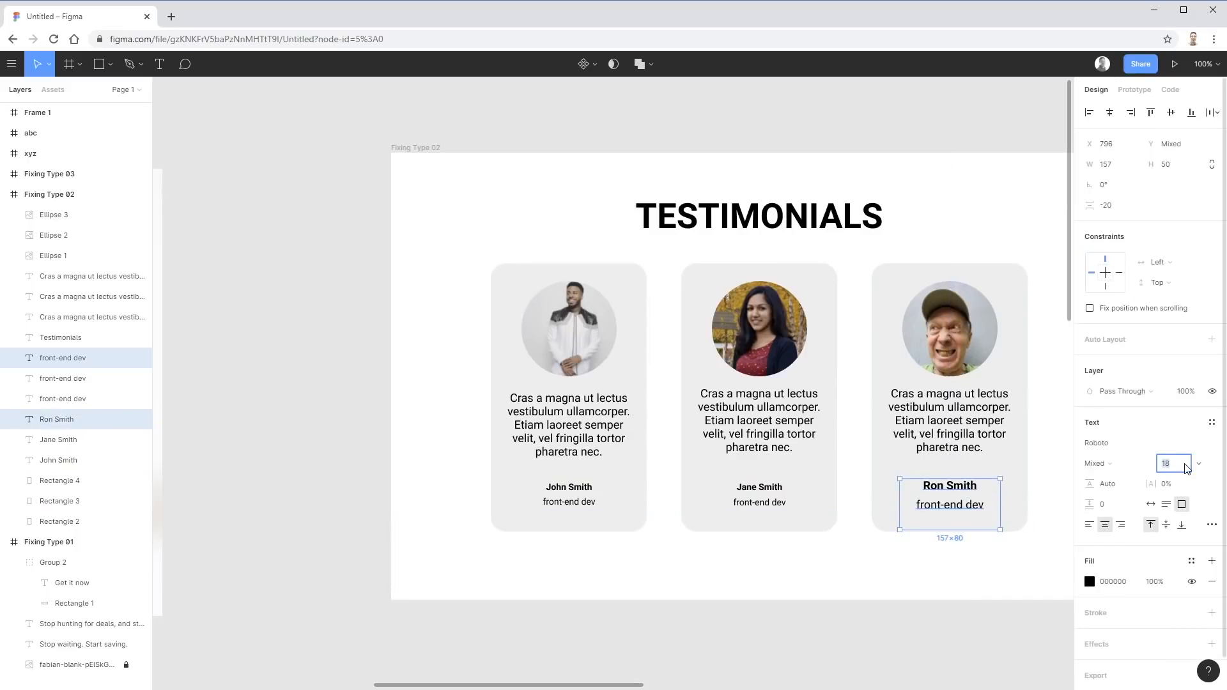
text(14)
key(Return)
click(882, 603)
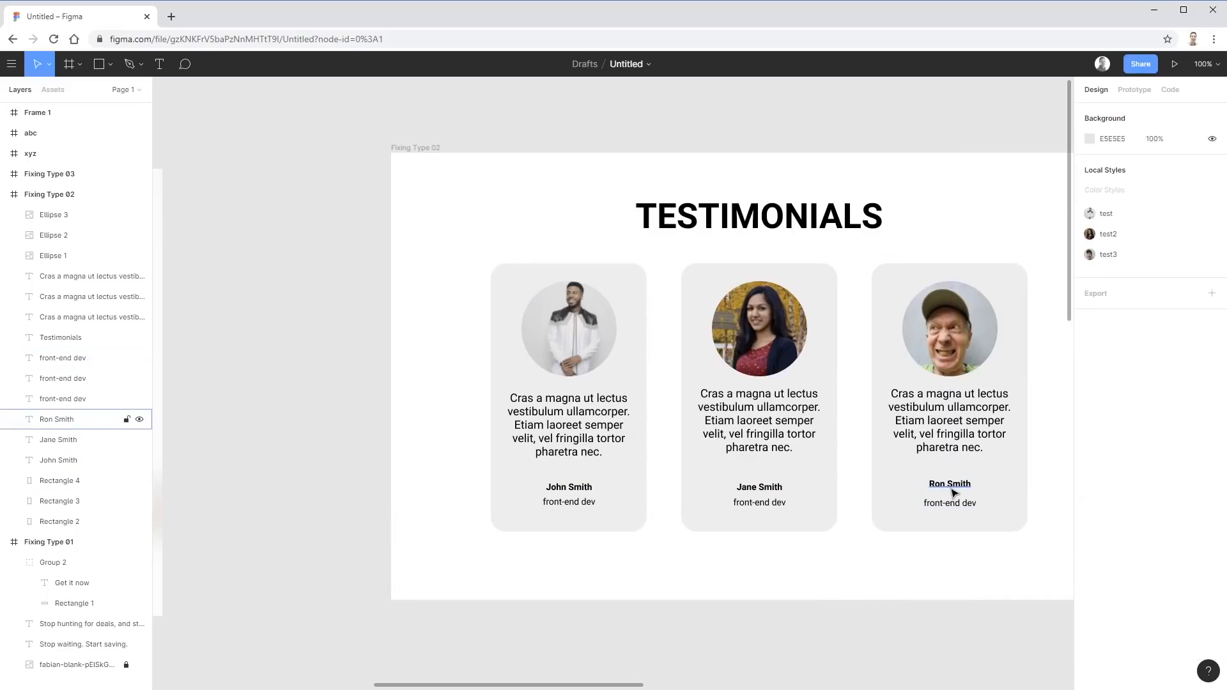
Tighten the spacing between the third card's name and job title by moving the name slightly lower
click(953, 493)
drag(954, 494, 969, 510)
click(950, 575)
click(965, 512)
click(957, 562)
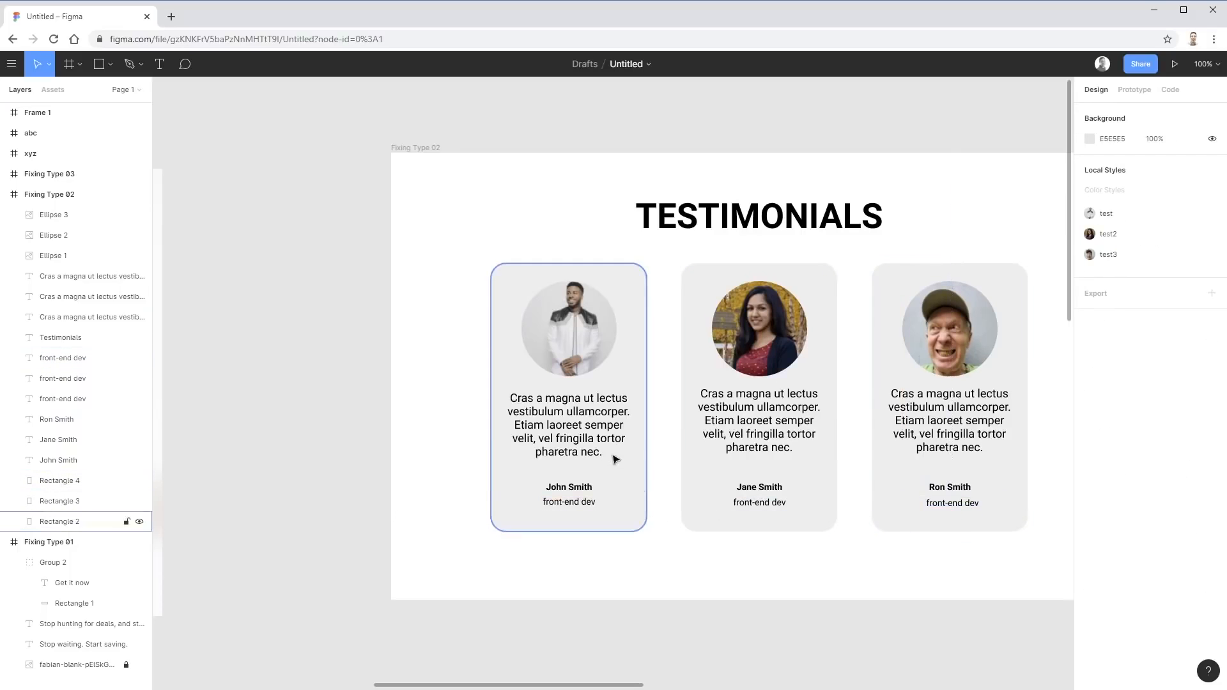
Compare the text settings of the quote and the name in the first card
click(559, 419)
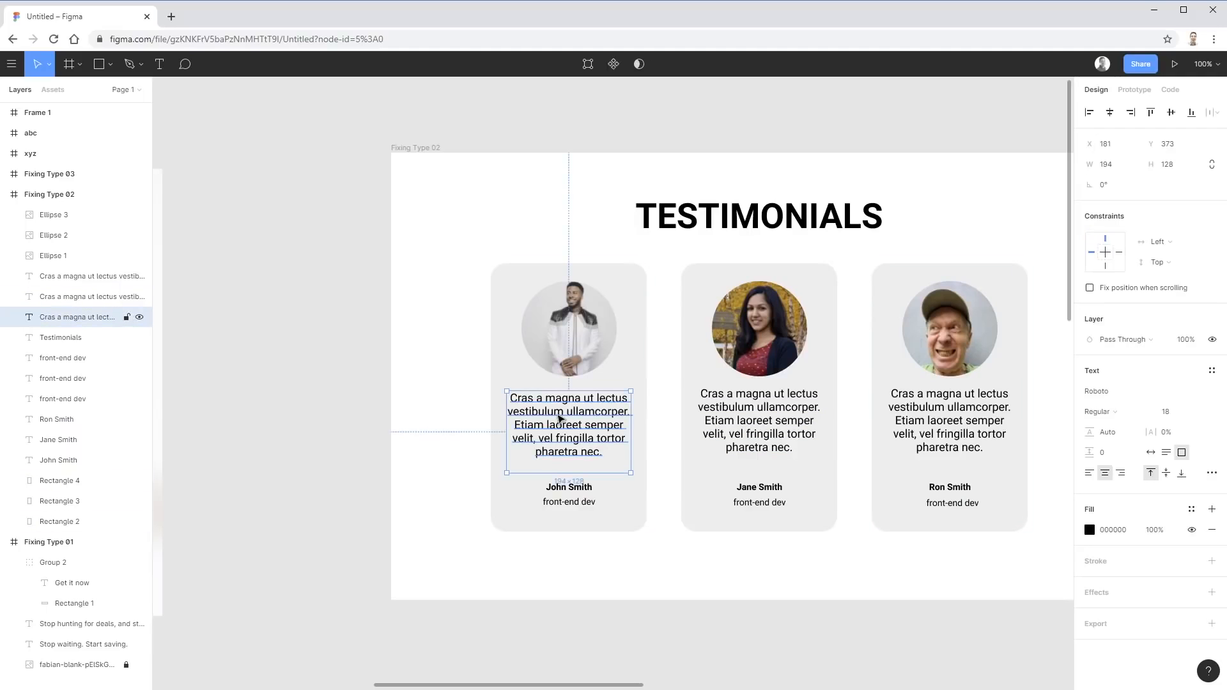
click(578, 491)
click(582, 597)
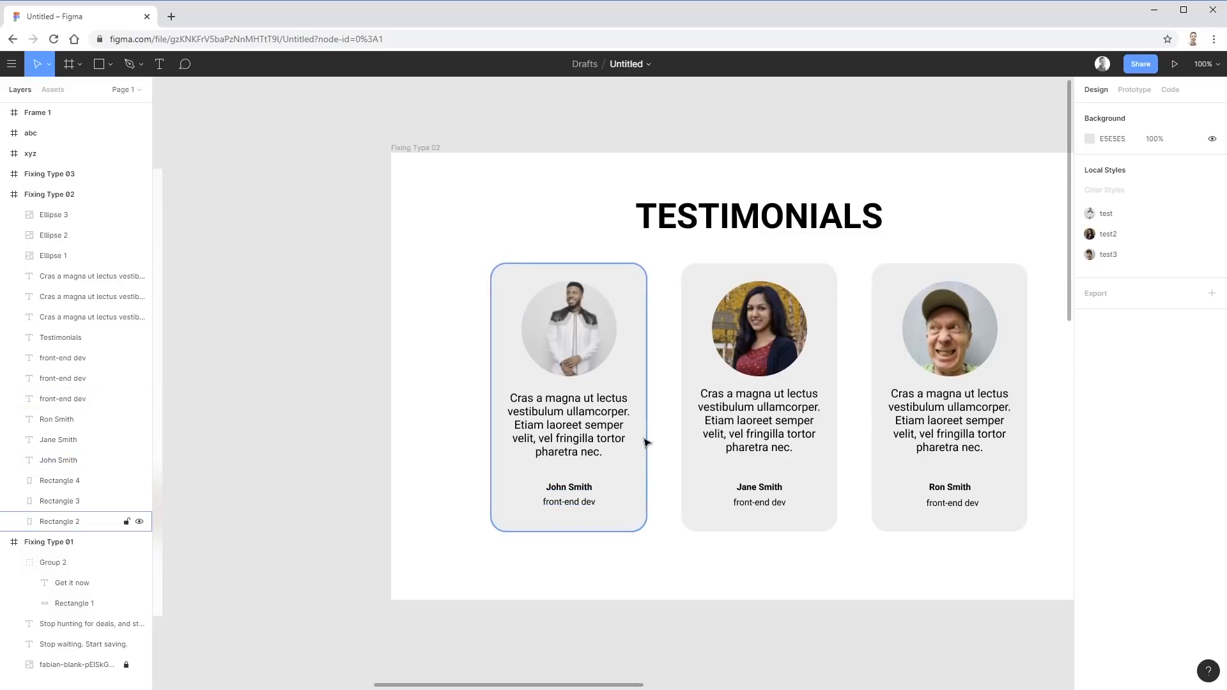
Change the fill of the first card's quote to dark gray 353535
click(620, 434)
click(1090, 530)
drag(937, 508, 921, 493)
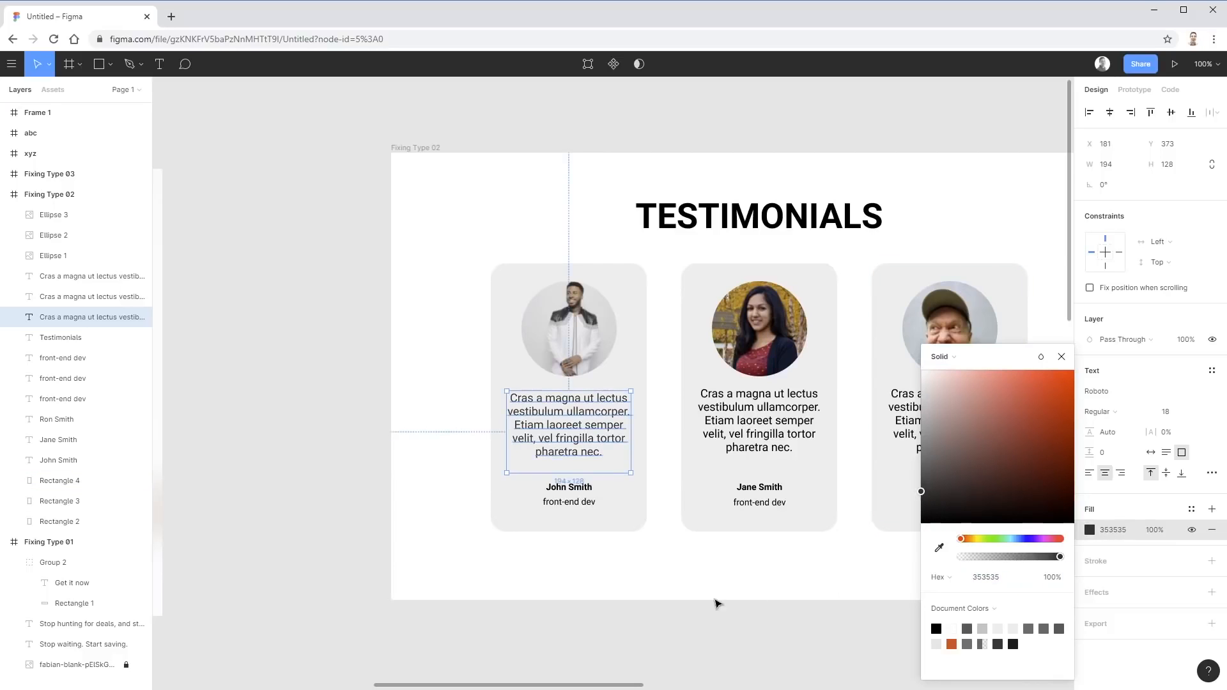
click(432, 461)
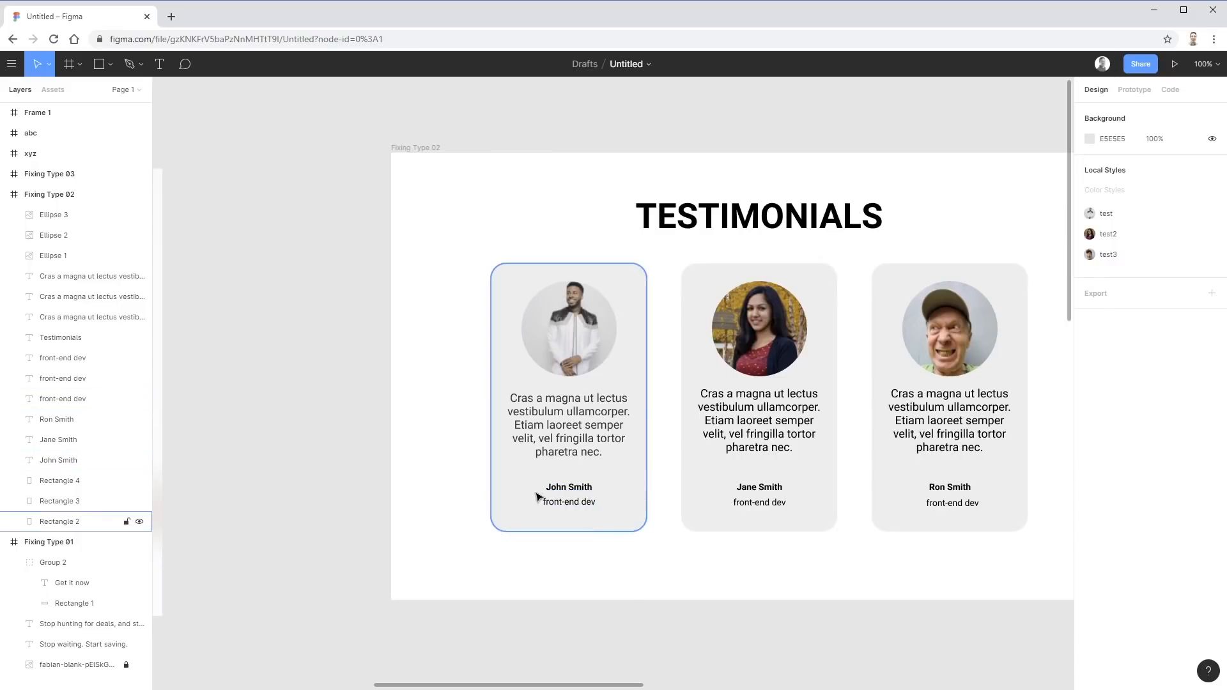
Lighten the fill of the first card's name and job title to a medium gray, about 7A7A7A
click(579, 504)
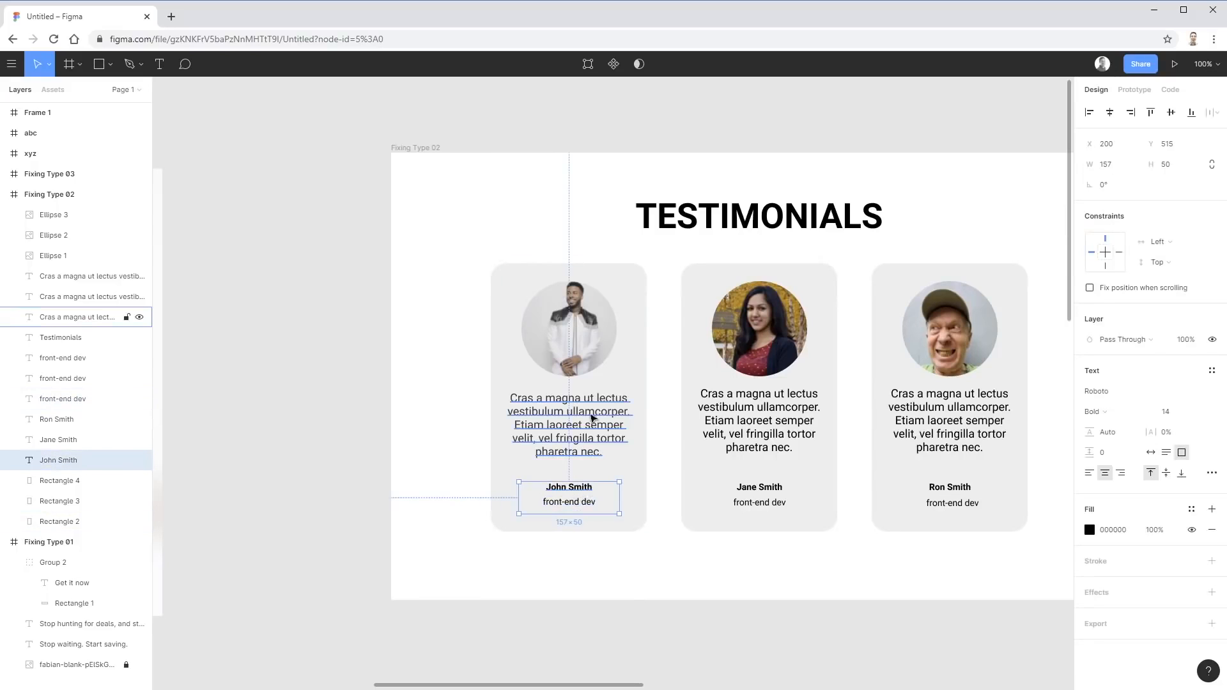
shift+click(592, 505)
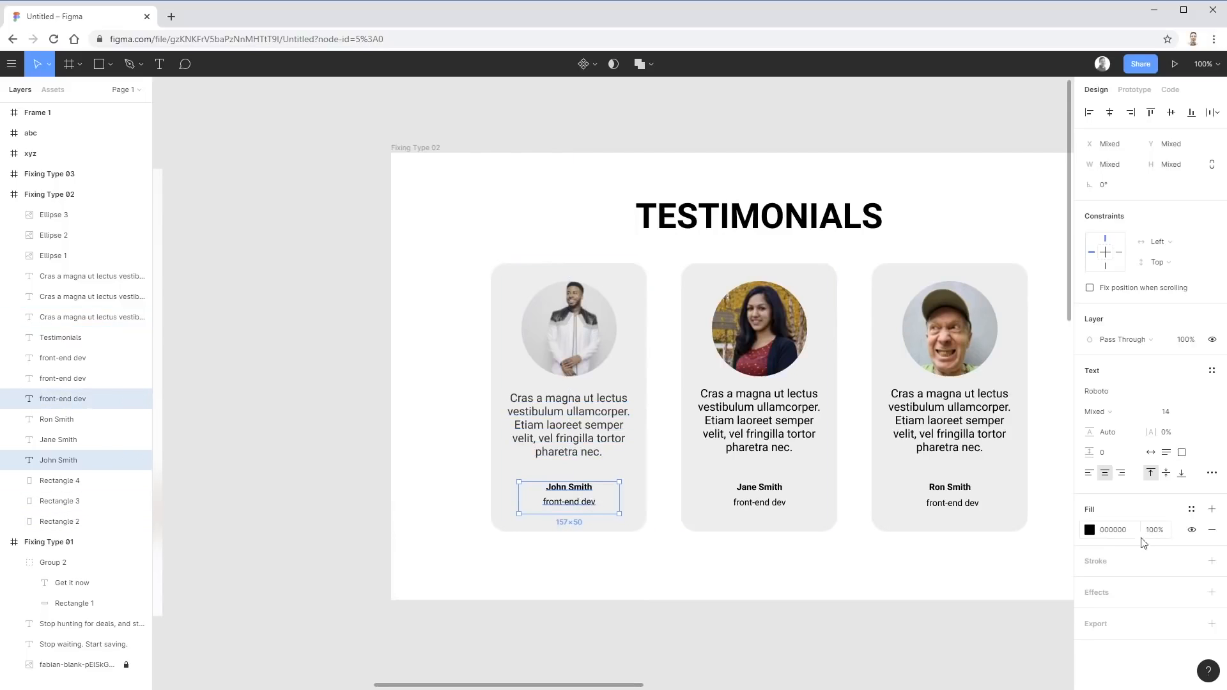
click(1090, 530)
drag(934, 519, 878, 458)
click(803, 567)
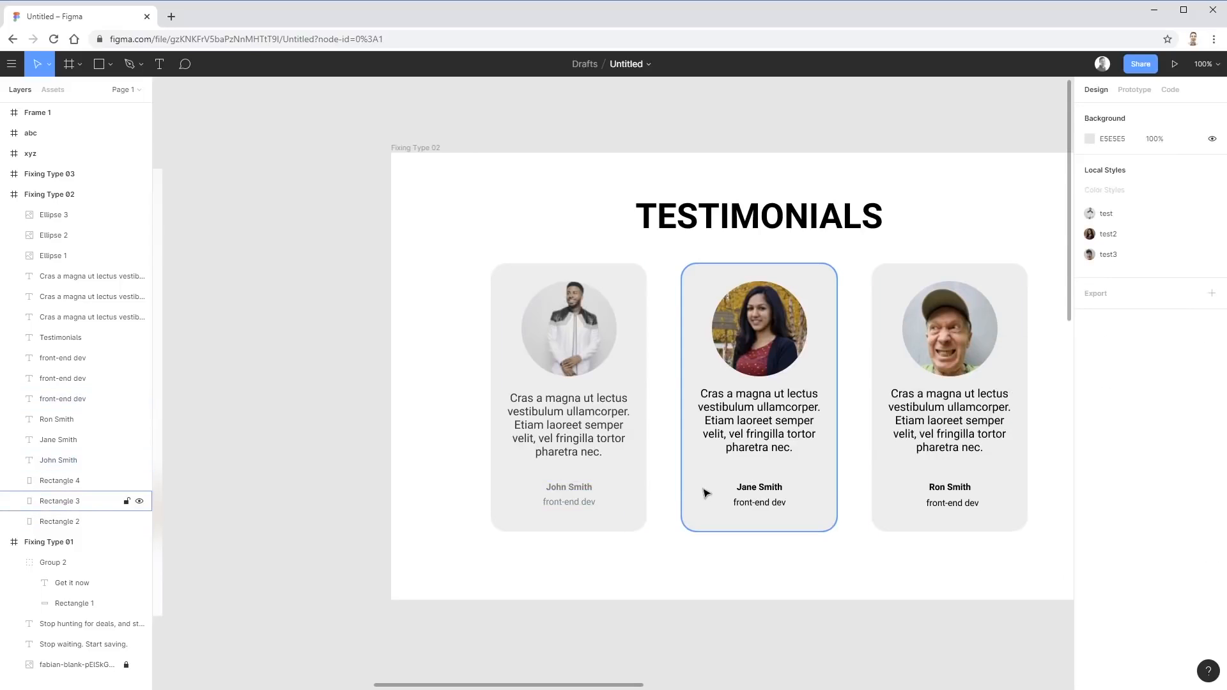
Apply the first card's name color, 7A7A7A, to the second card's name and job title and the third card's name
click(736, 488)
shift+click(754, 508)
shift+click(948, 493)
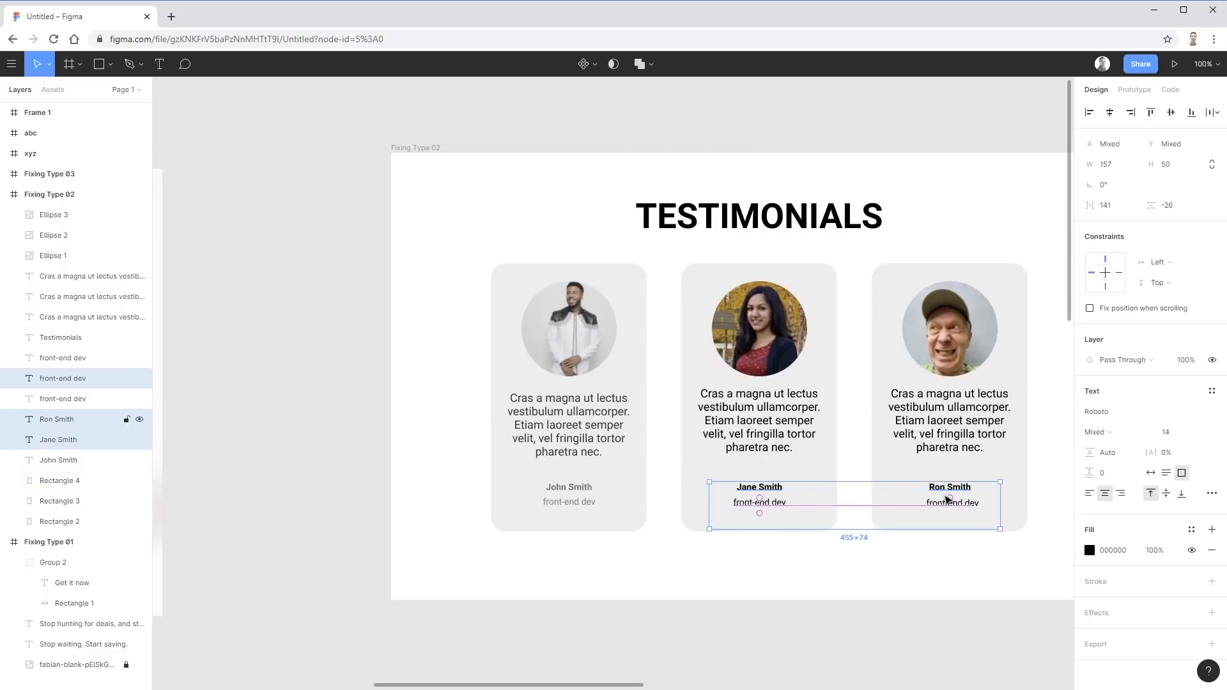
click(1090, 550)
click(939, 548)
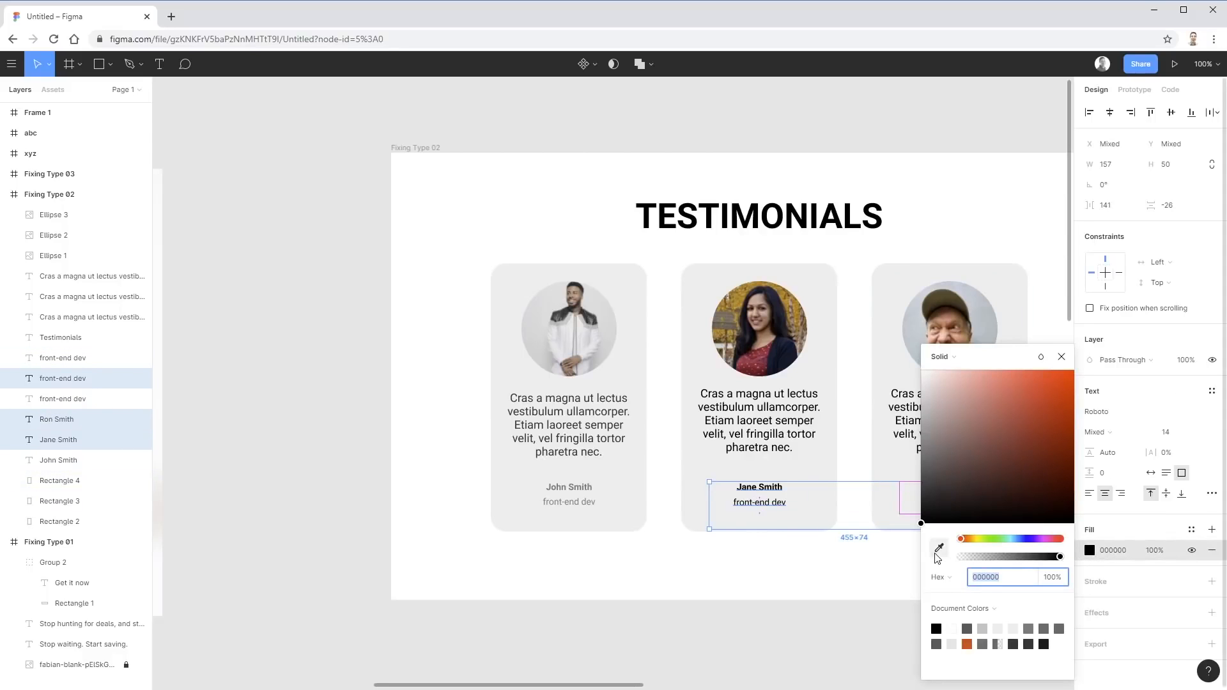
click(585, 482)
click(1062, 357)
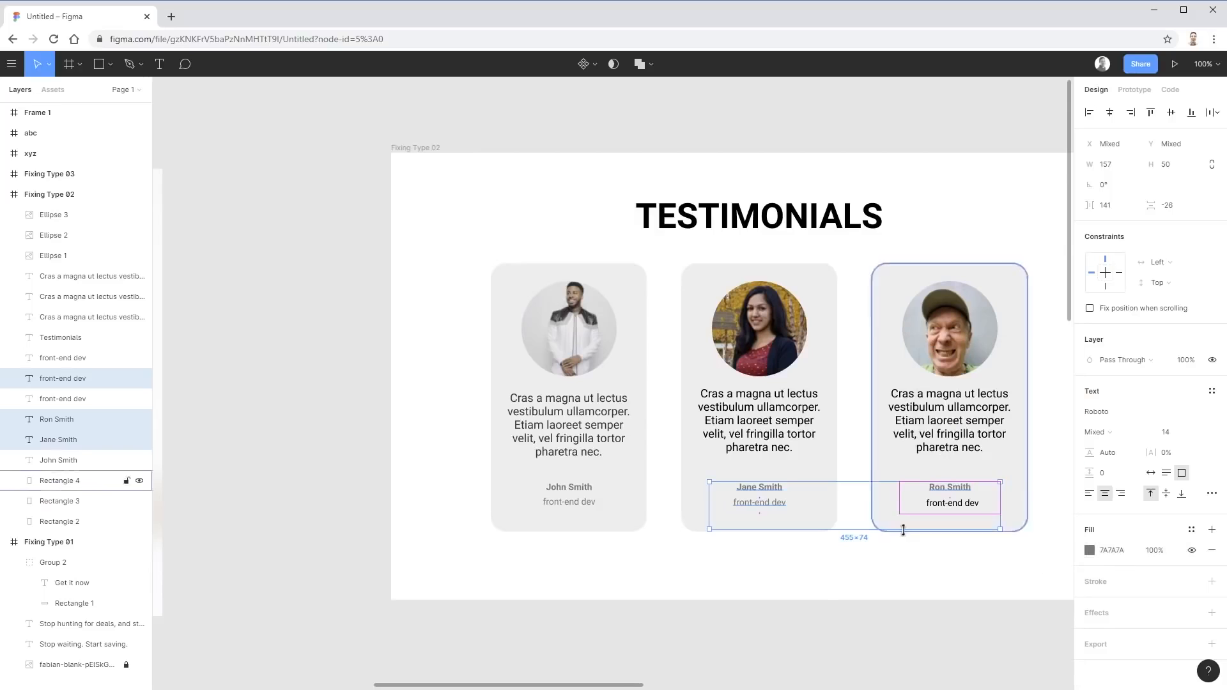
click(822, 592)
Match the third card's job title to the gray of the second card's name, 7A7A7A
click(953, 503)
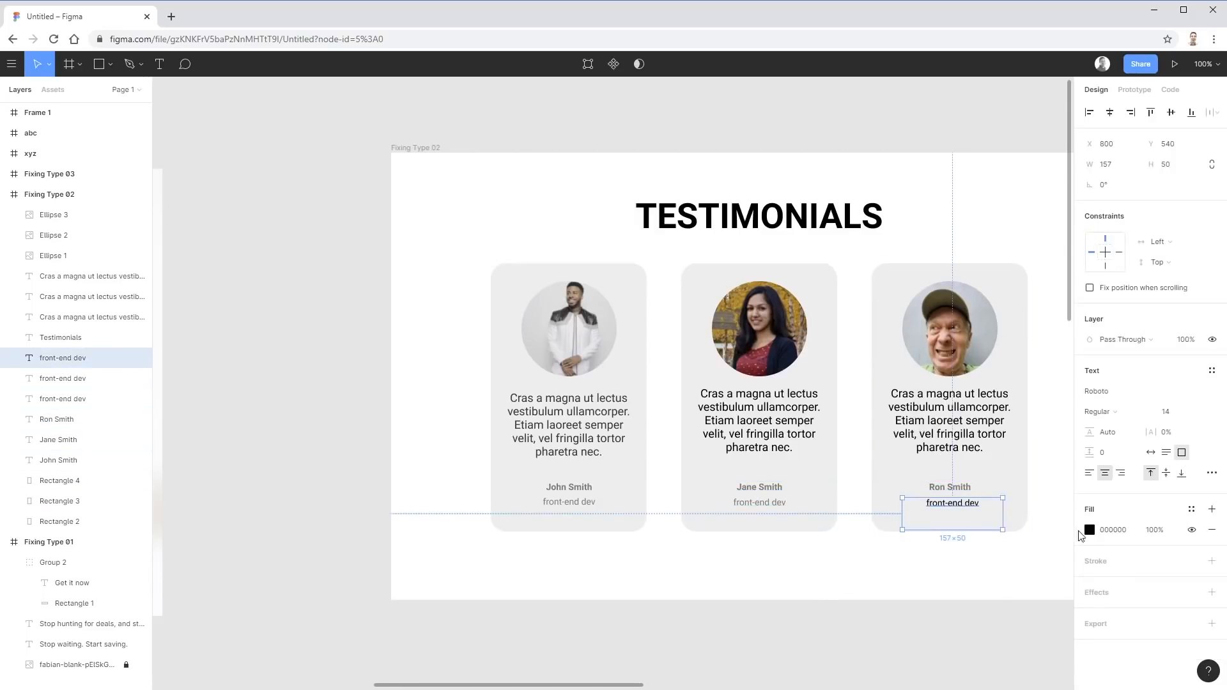
click(1089, 530)
click(939, 548)
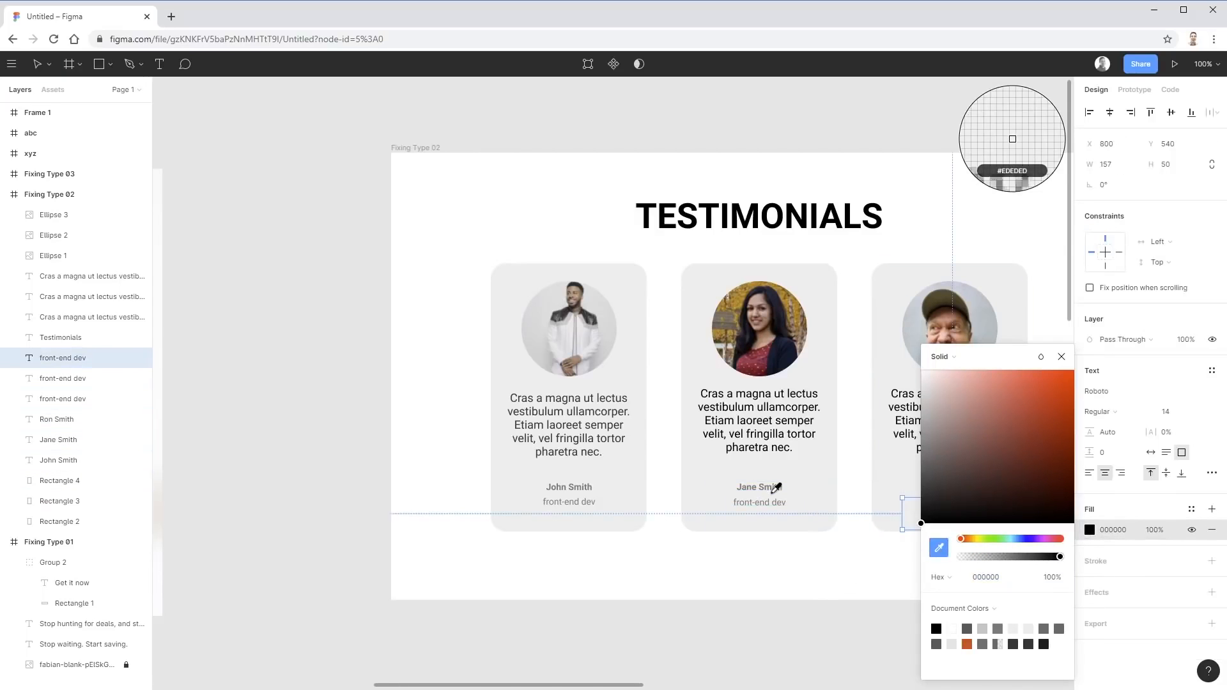
click(771, 482)
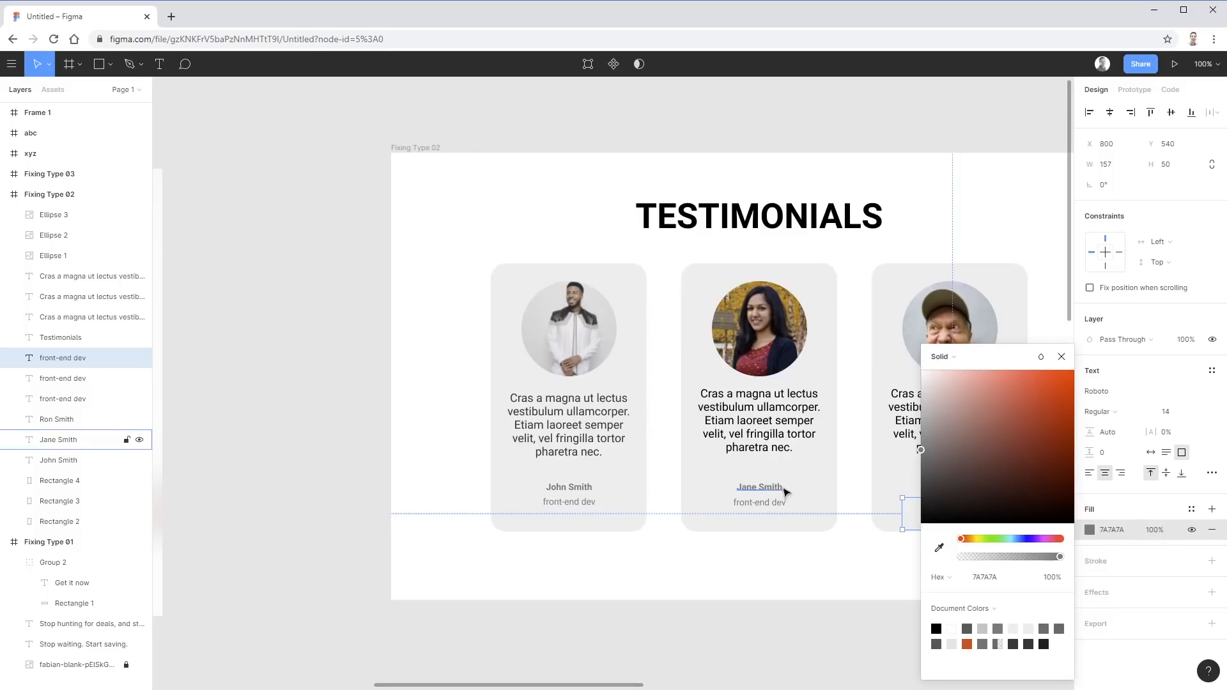
click(1062, 357)
click(918, 583)
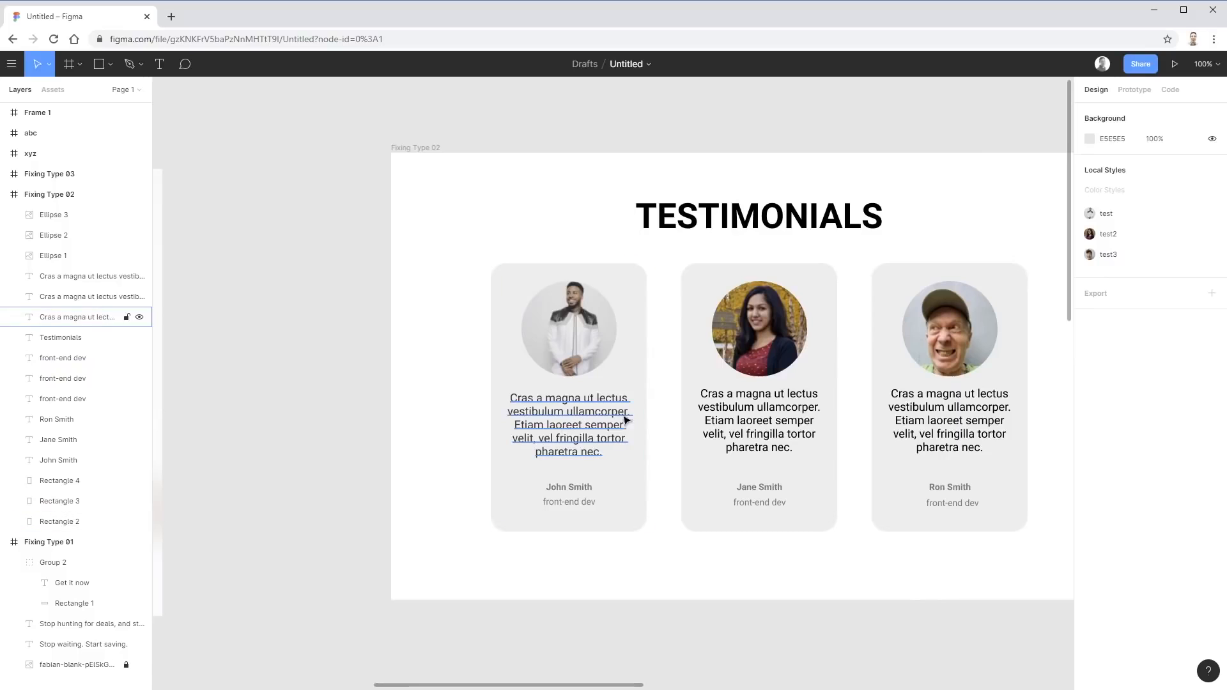
Move the quotes in all three cards slightly lower together to add space beneath the photos
click(569, 428)
shift+click(760, 428)
shift+click(949, 430)
drag(949, 430, 947, 433)
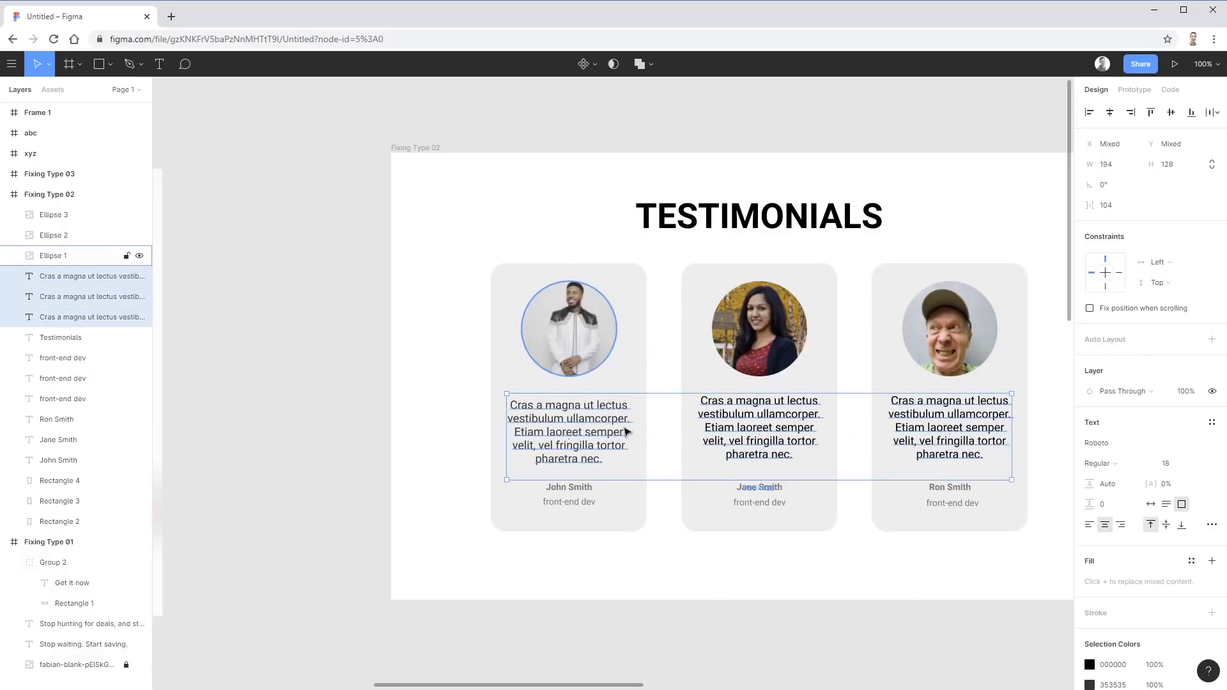
click(718, 586)
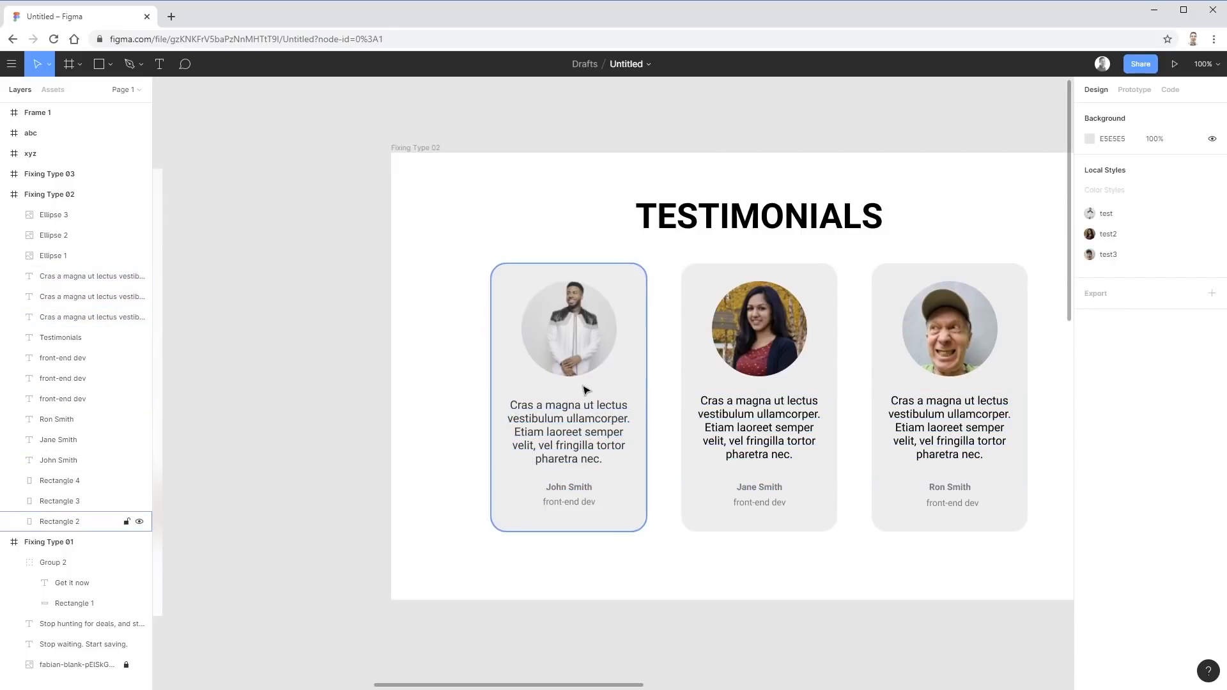
Recolor the second and third cards' quotes to the first quote's 353535 and align them vertically with it
click(754, 426)
shift+click(933, 429)
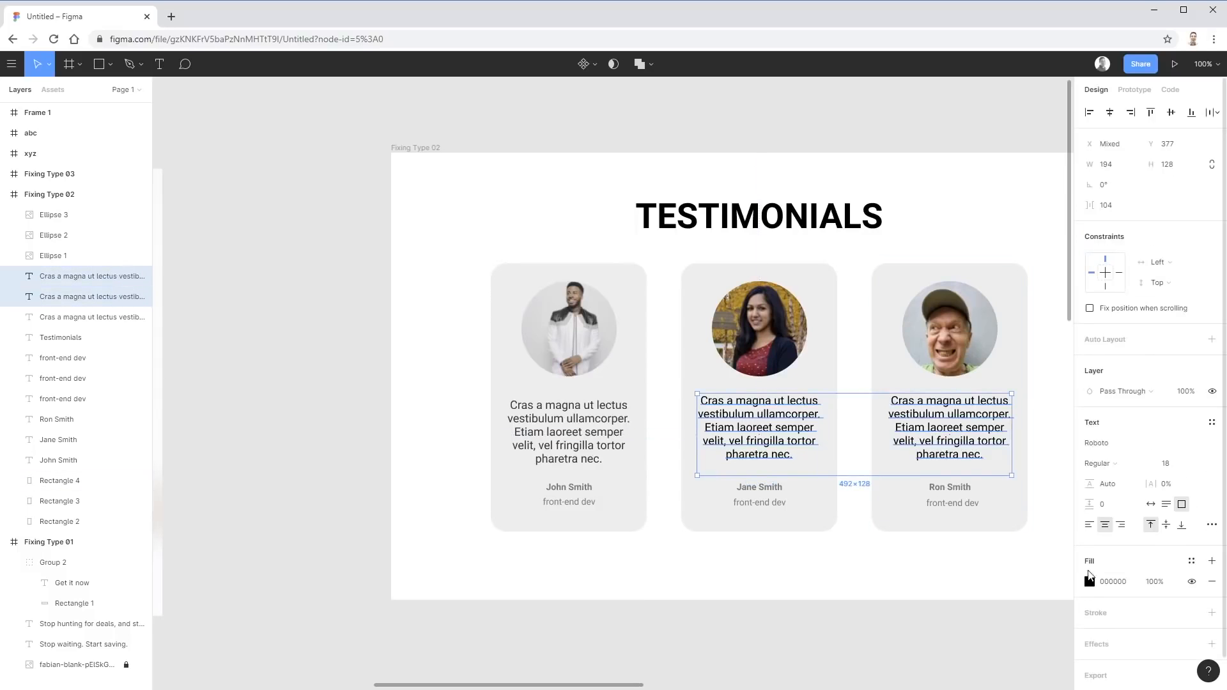
click(1090, 582)
click(940, 548)
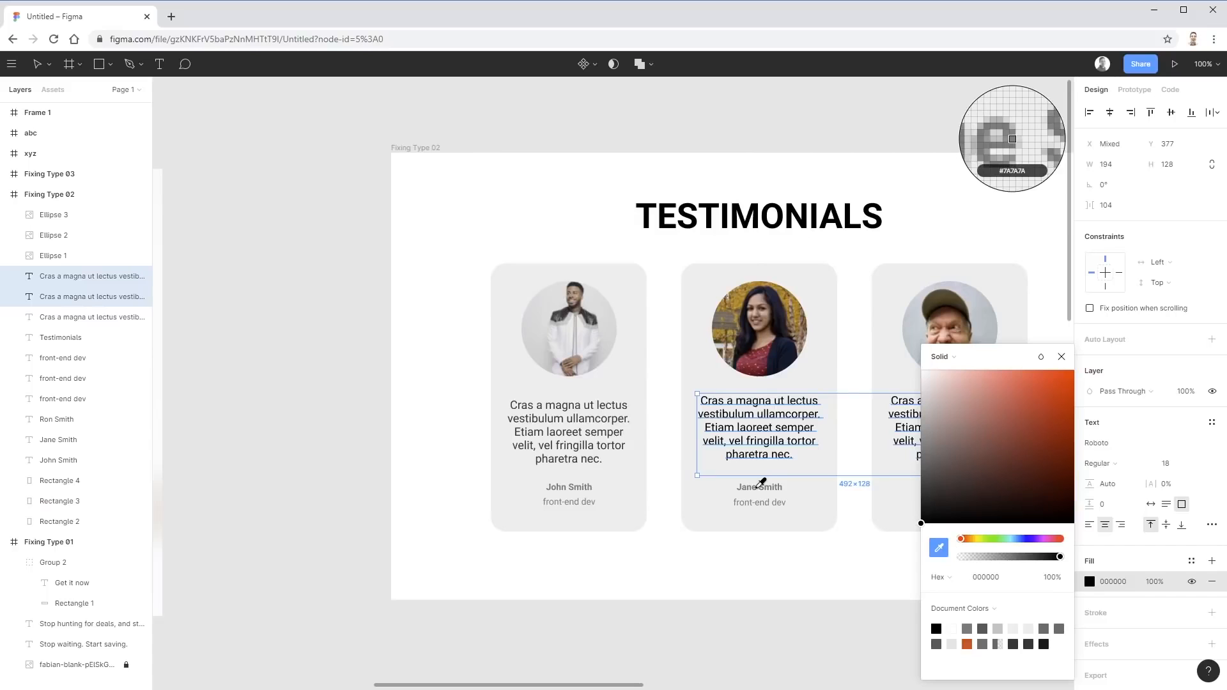
click(761, 484)
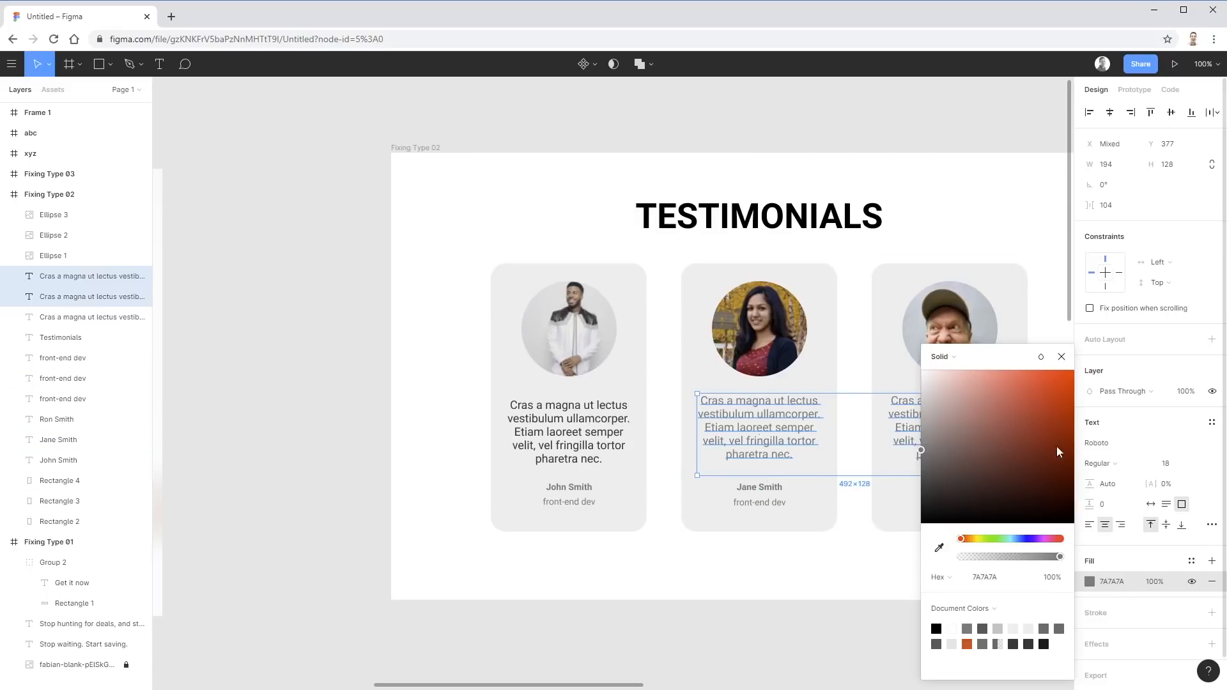
click(938, 548)
click(622, 437)
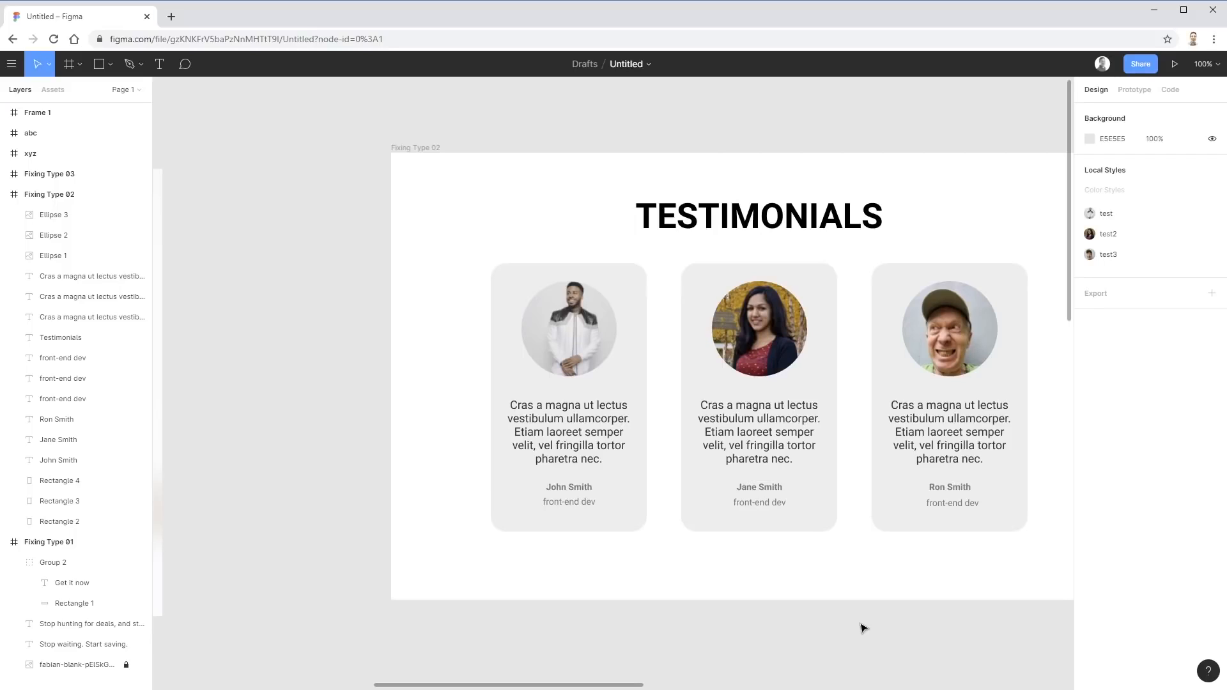
Compare the text size, weight and color of the heading with those of the card quotes
click(780, 217)
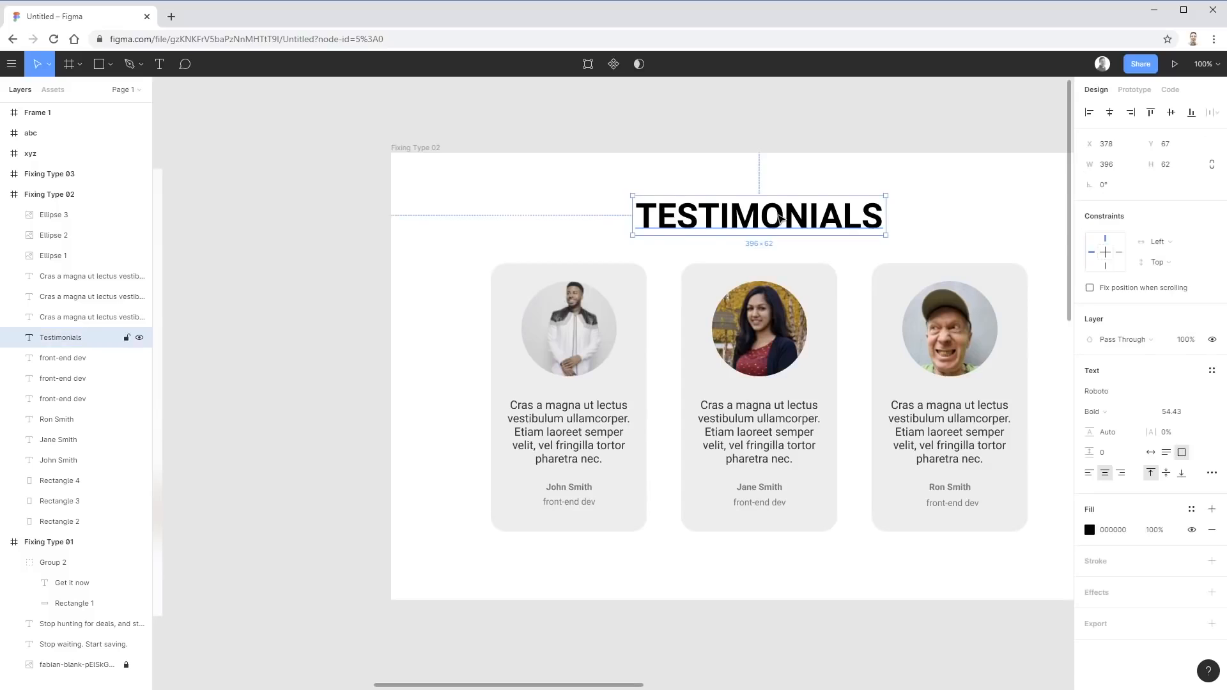
click(578, 447)
shift+click(759, 445)
shift+click(994, 453)
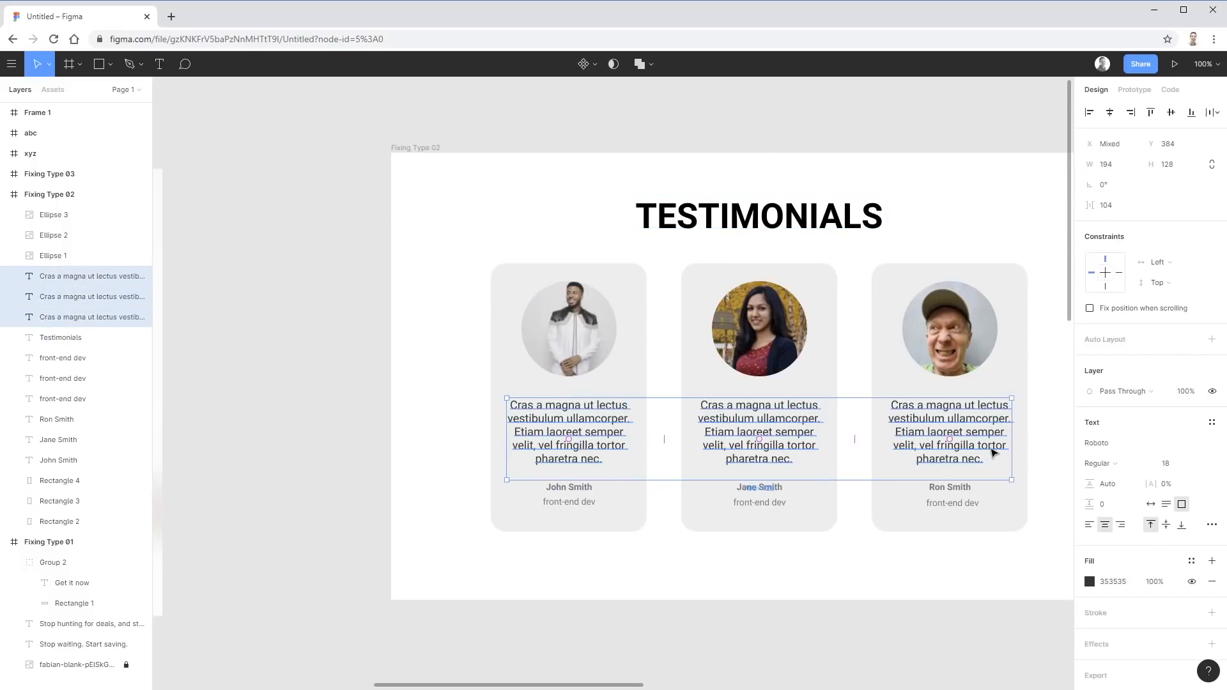
click(745, 584)
click(624, 447)
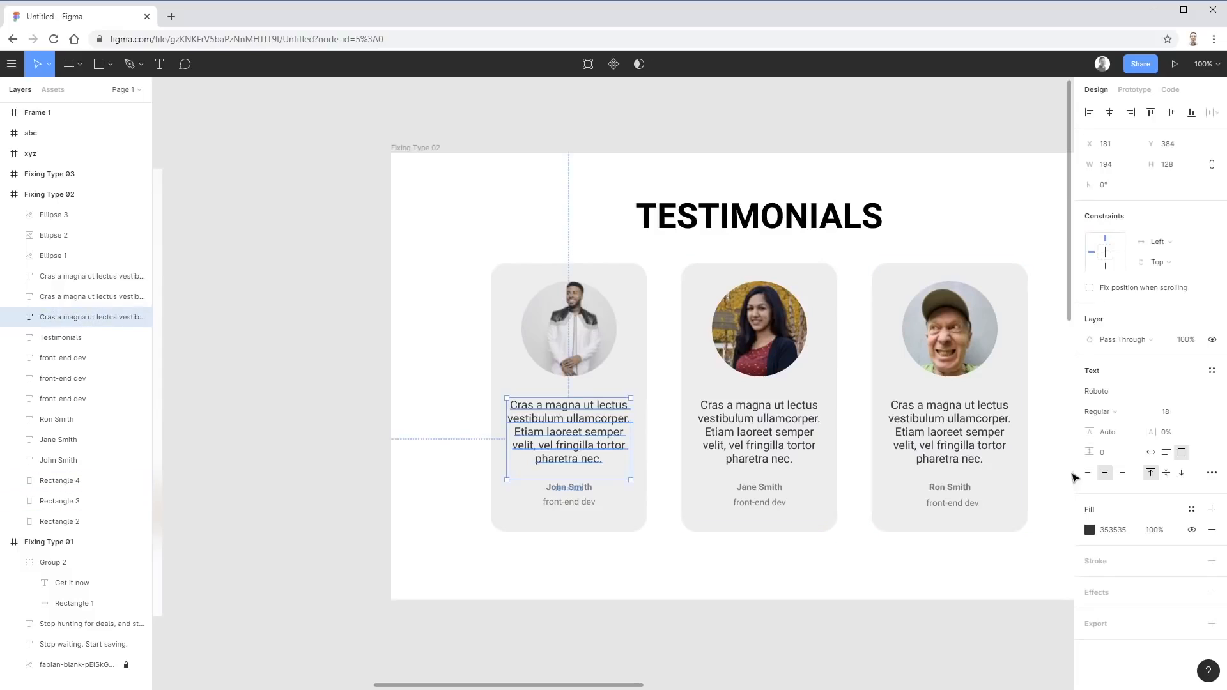
Increase the first card's quote line height to about 140% and reposition the quote, name and job title to restore the gap between them
drag(1102, 437, 1120, 441)
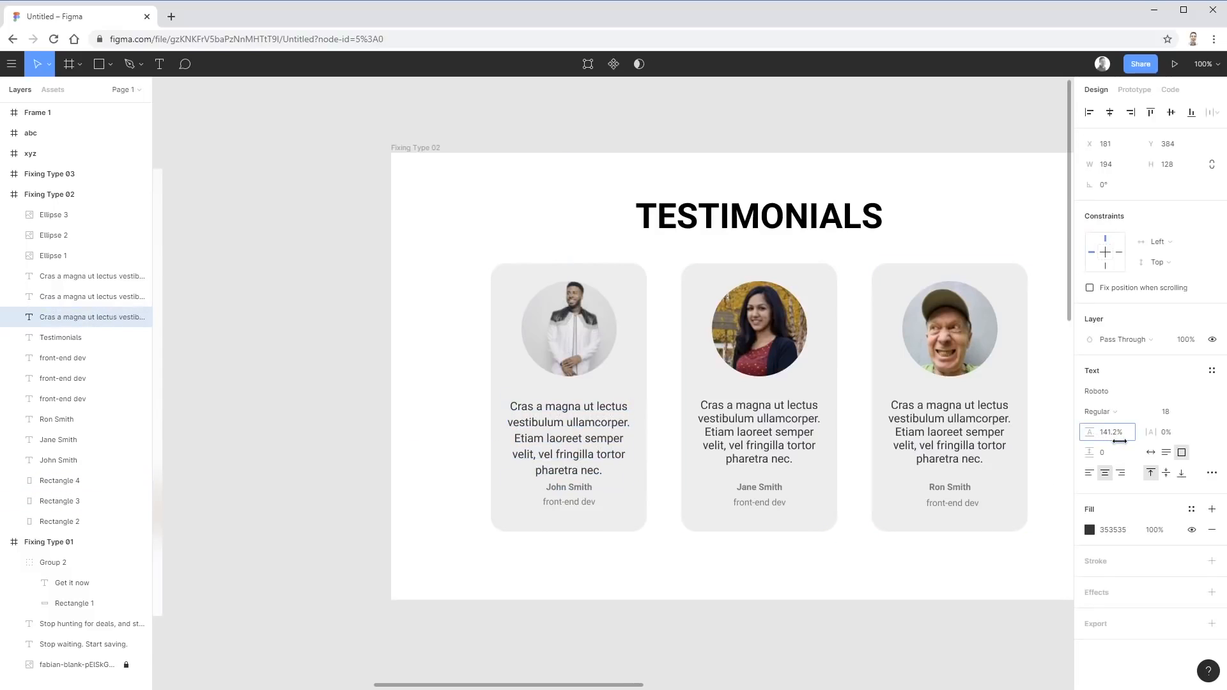
click(696, 652)
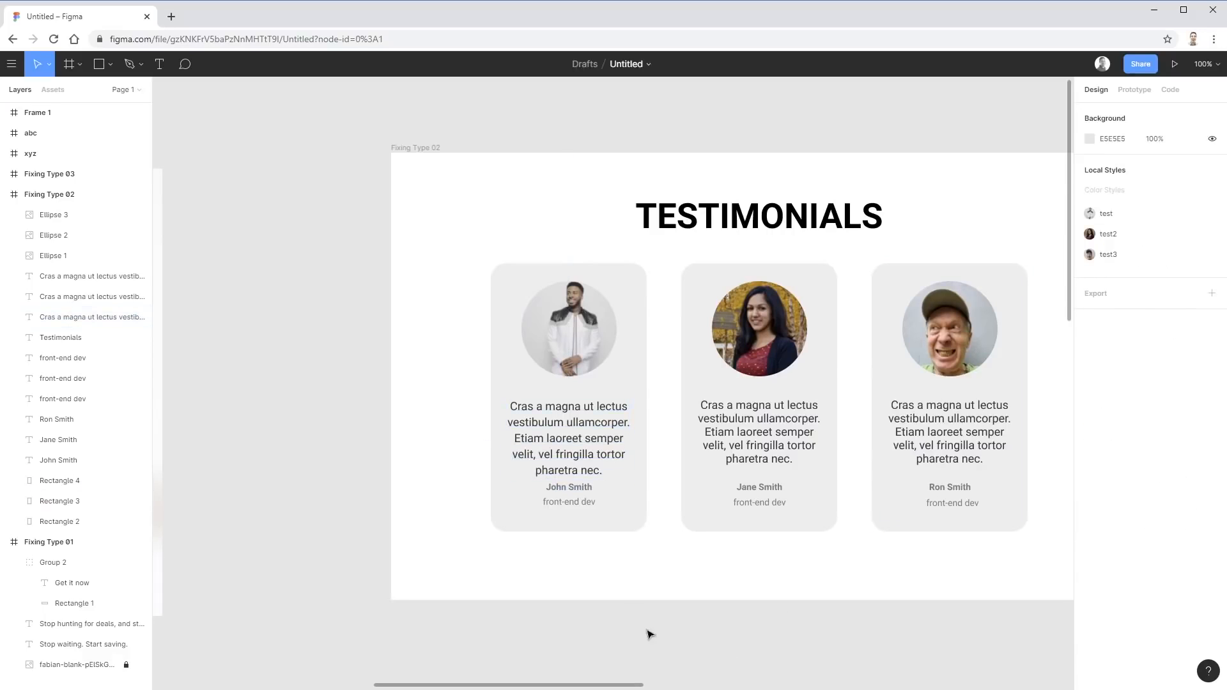
click(583, 506)
shift+click(581, 491)
drag(581, 492, 585, 501)
click(606, 554)
drag(617, 455, 617, 451)
click(729, 603)
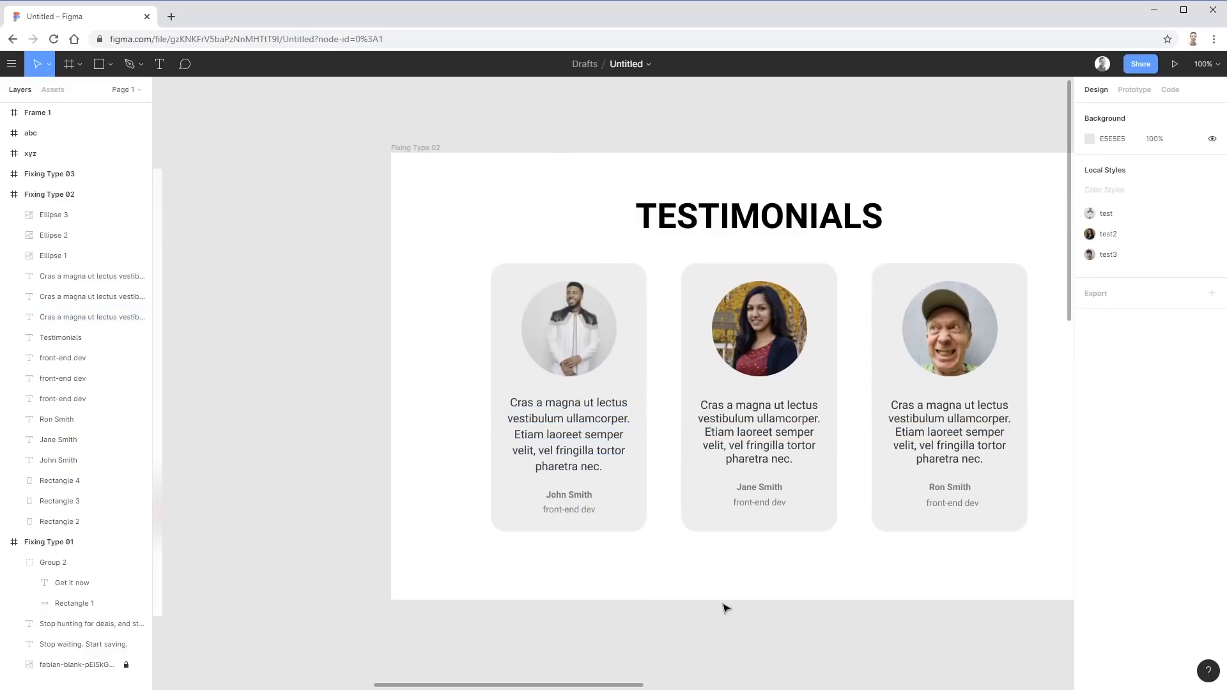
Extend the first card to 440 high and shift its name, job title and quote lower, placing the quote at Y 384
drag(595, 565, 568, 491)
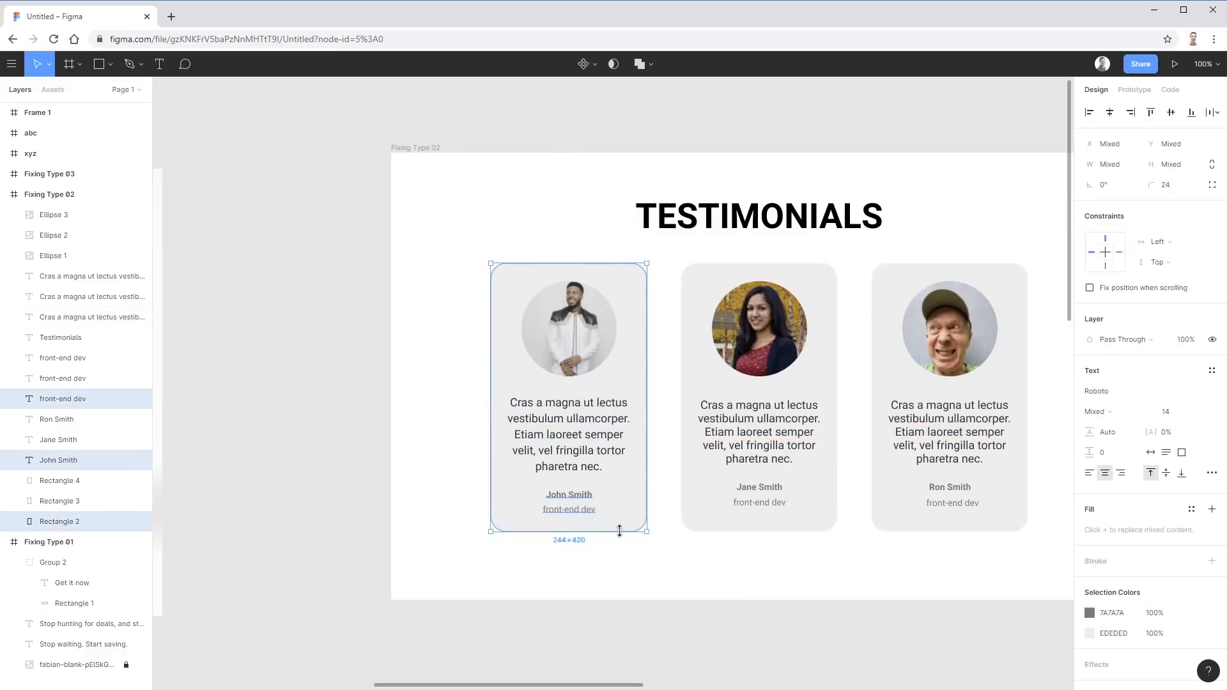
drag(635, 534, 640, 552)
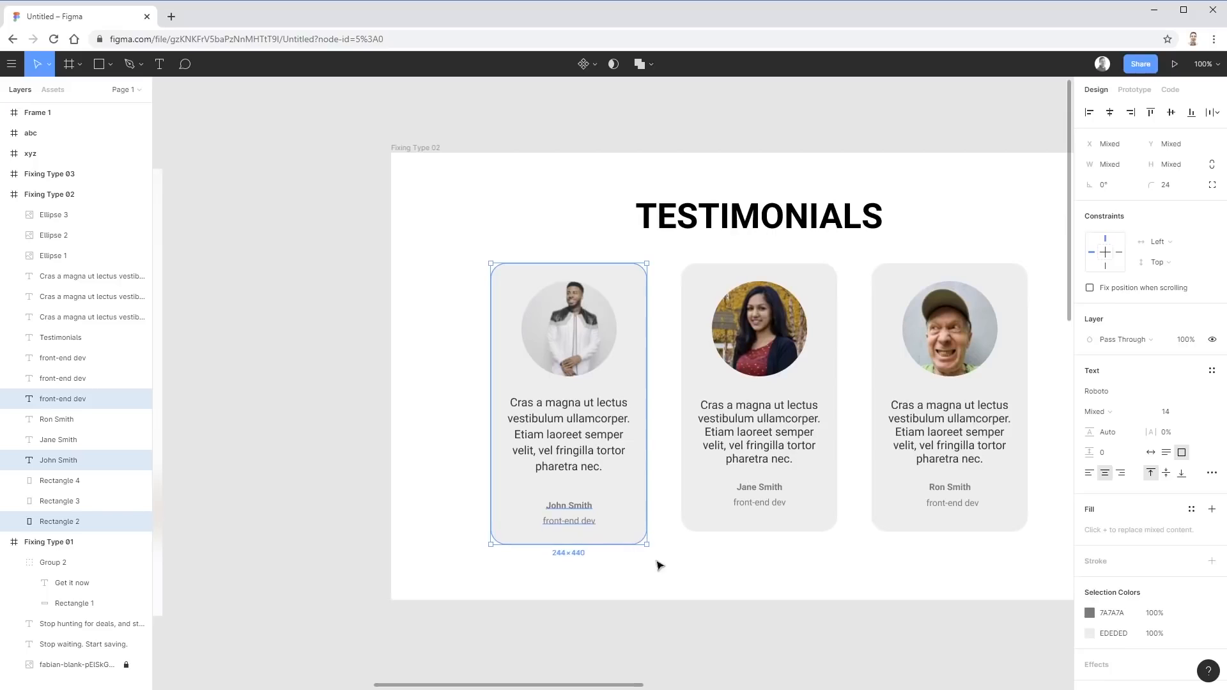
click(714, 584)
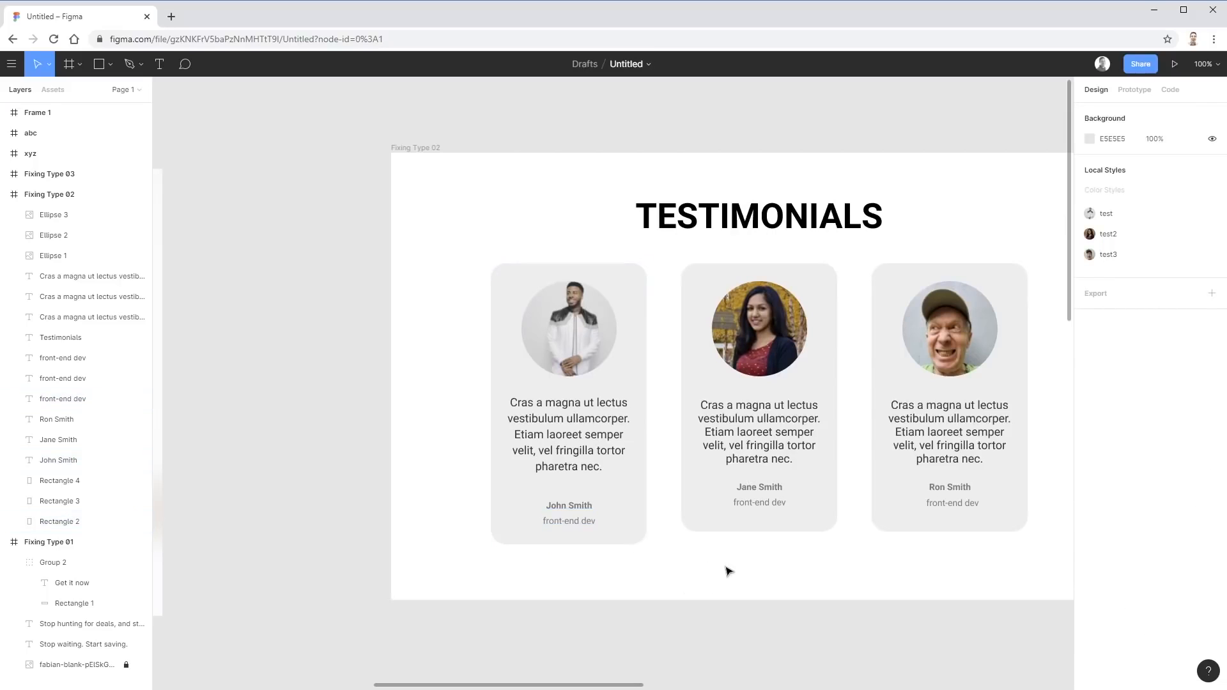
drag(586, 432, 582, 436)
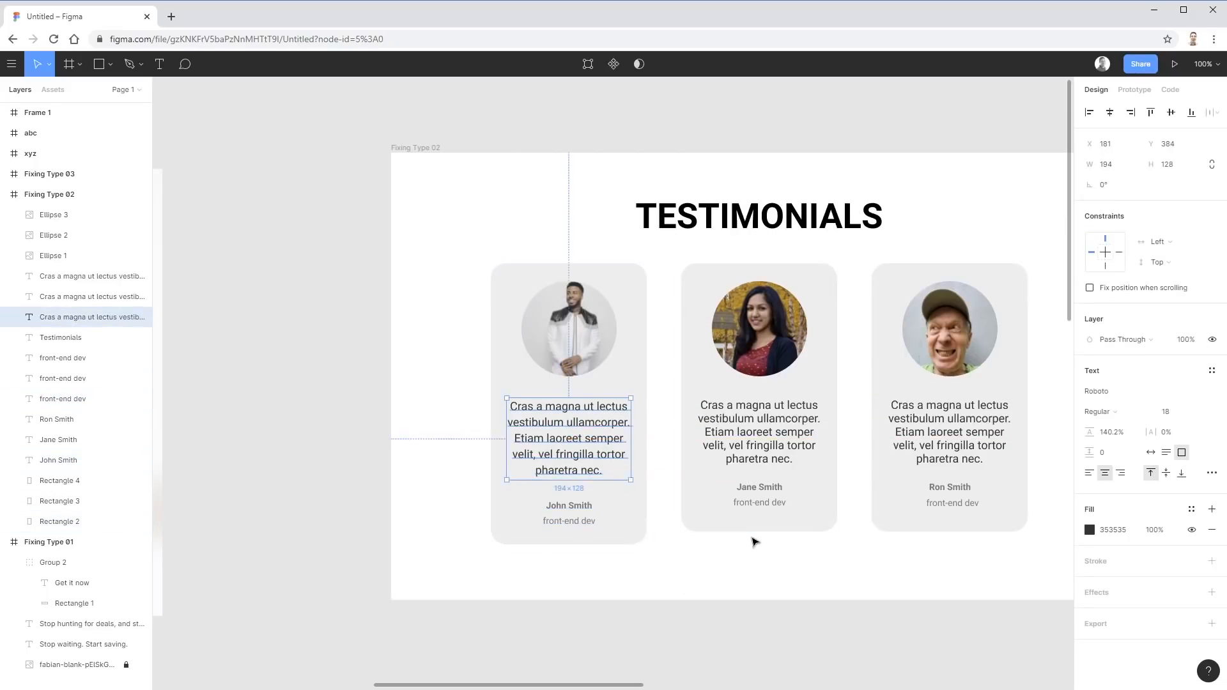
click(767, 563)
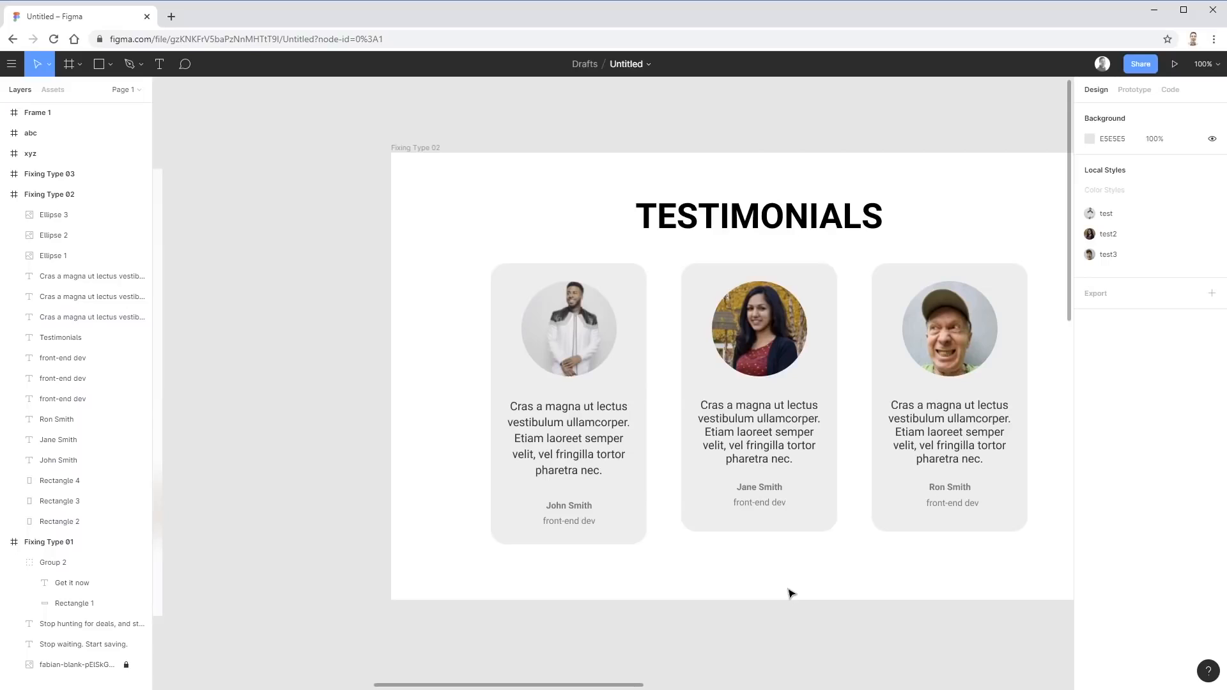
Try a line height of 150% on the first card's quote and judge the spacing with nothing selected
click(581, 426)
click(1117, 431)
text(150)
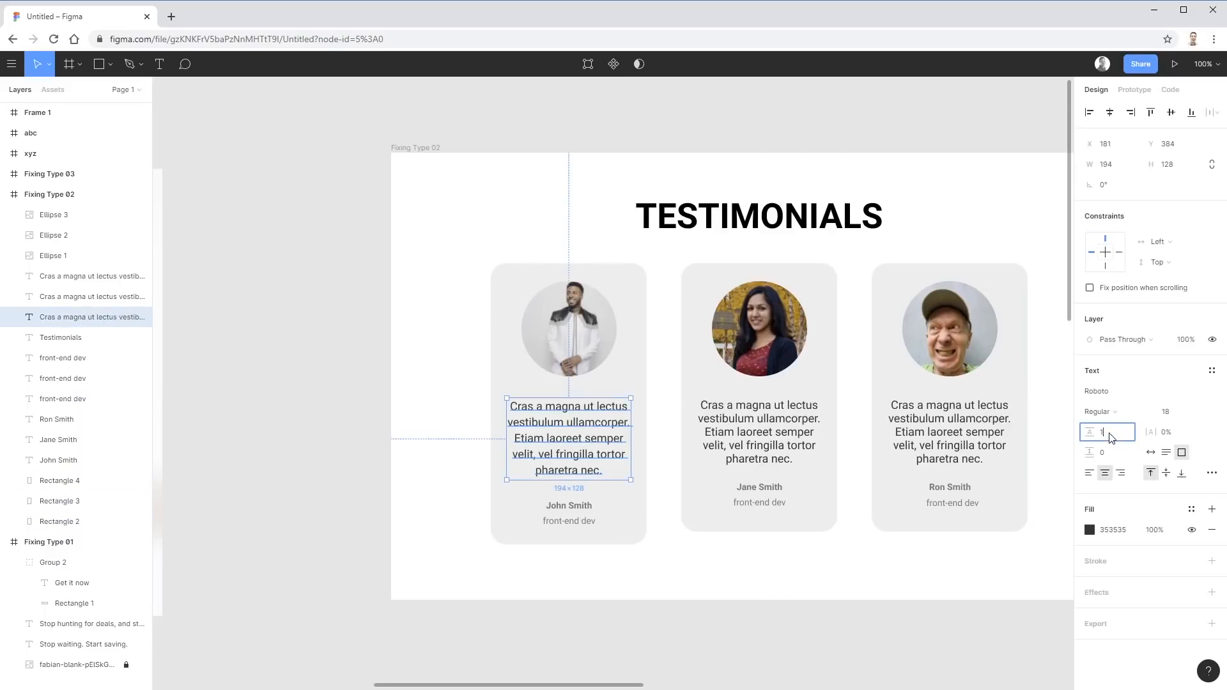
key(Return)
key(ctrl+z)
click(1110, 433)
text(150%)
key(Return)
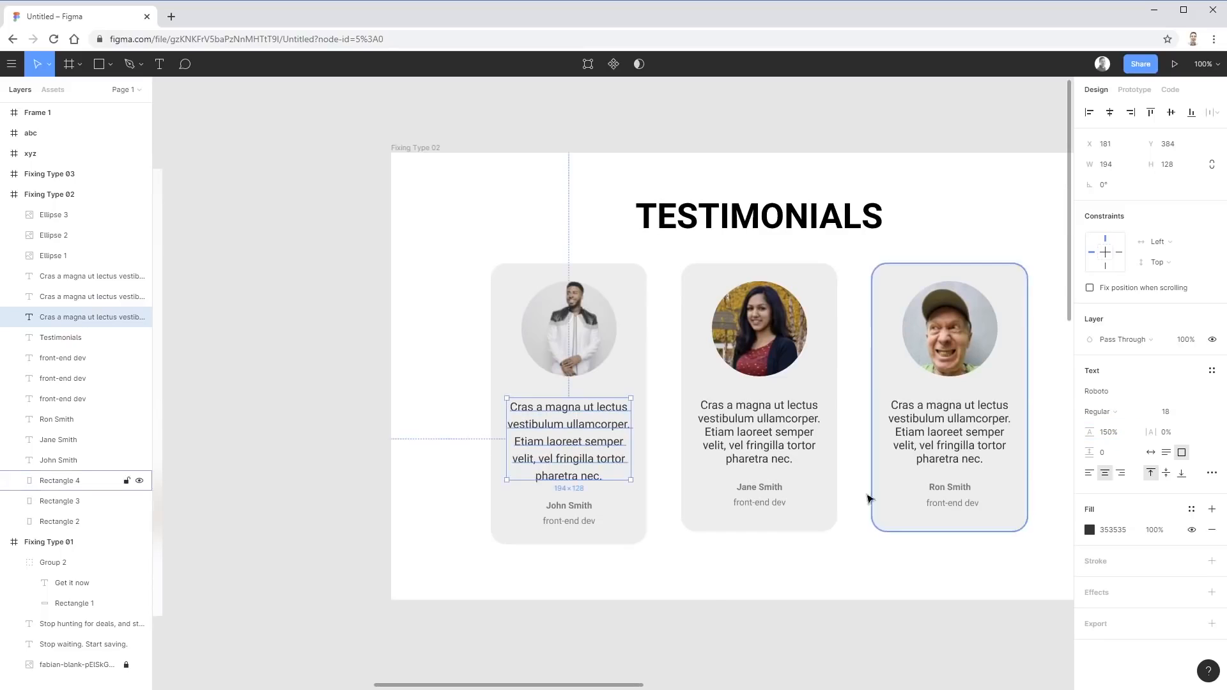
click(712, 588)
click(610, 448)
click(714, 587)
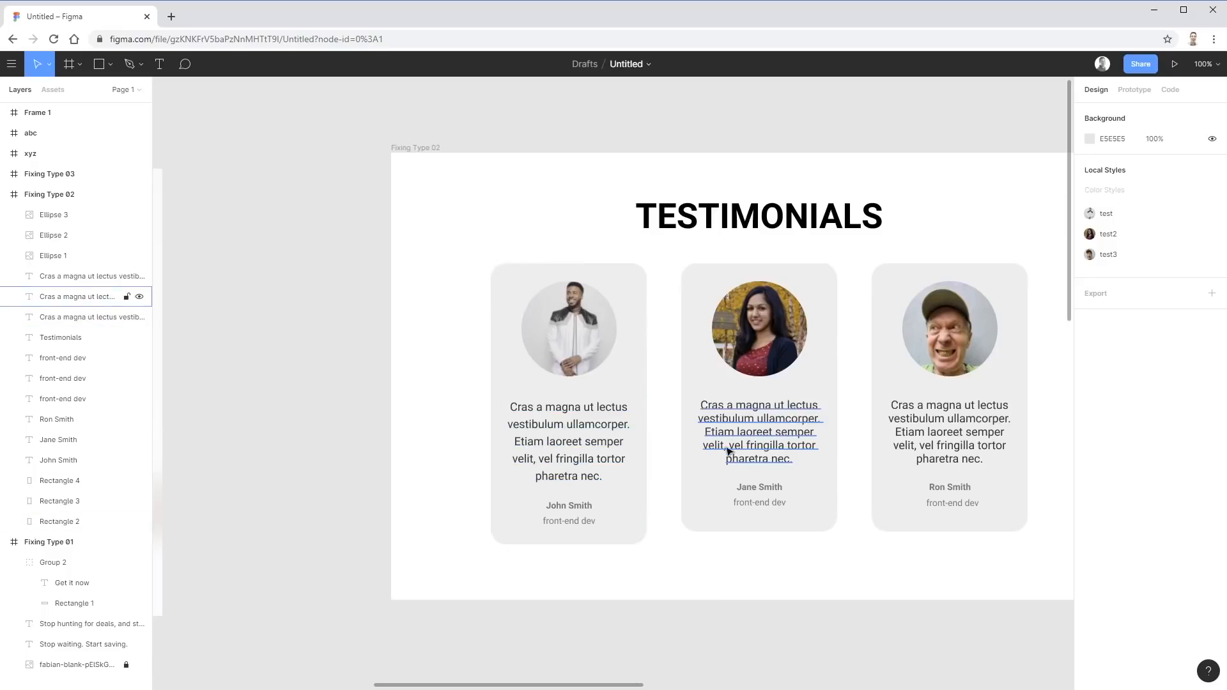
Set the first card's quote line height to 140%
click(611, 447)
click(1110, 436)
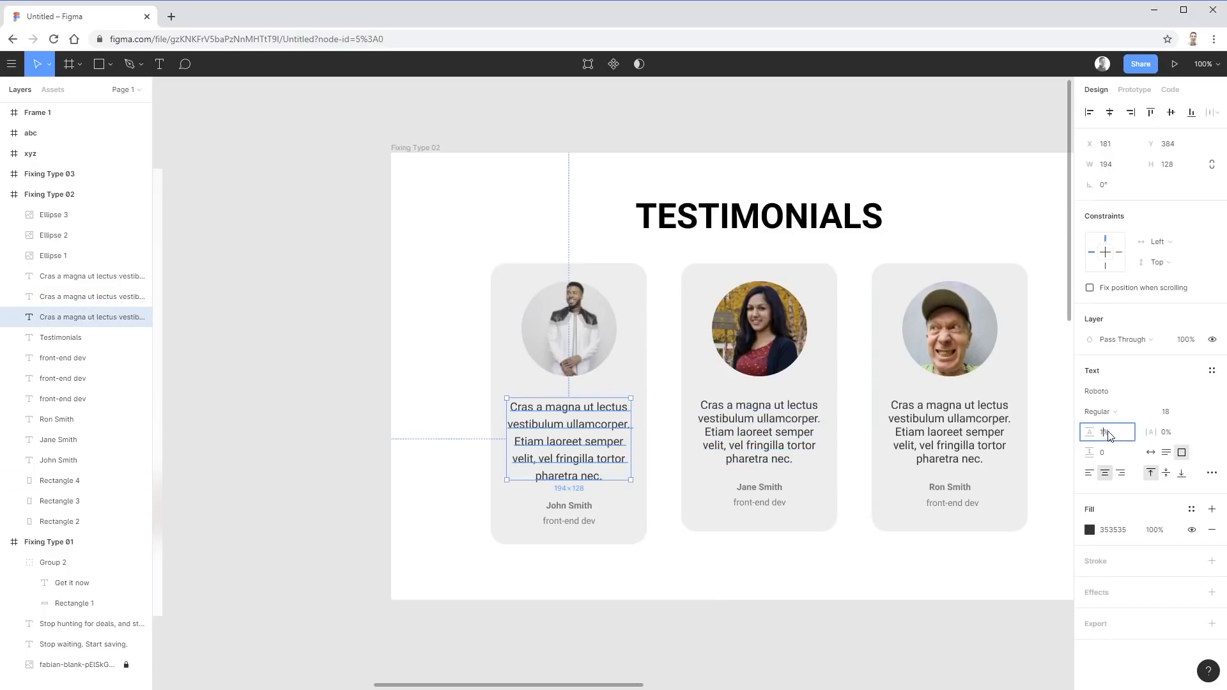
text(140%)
key(Return)
click(745, 601)
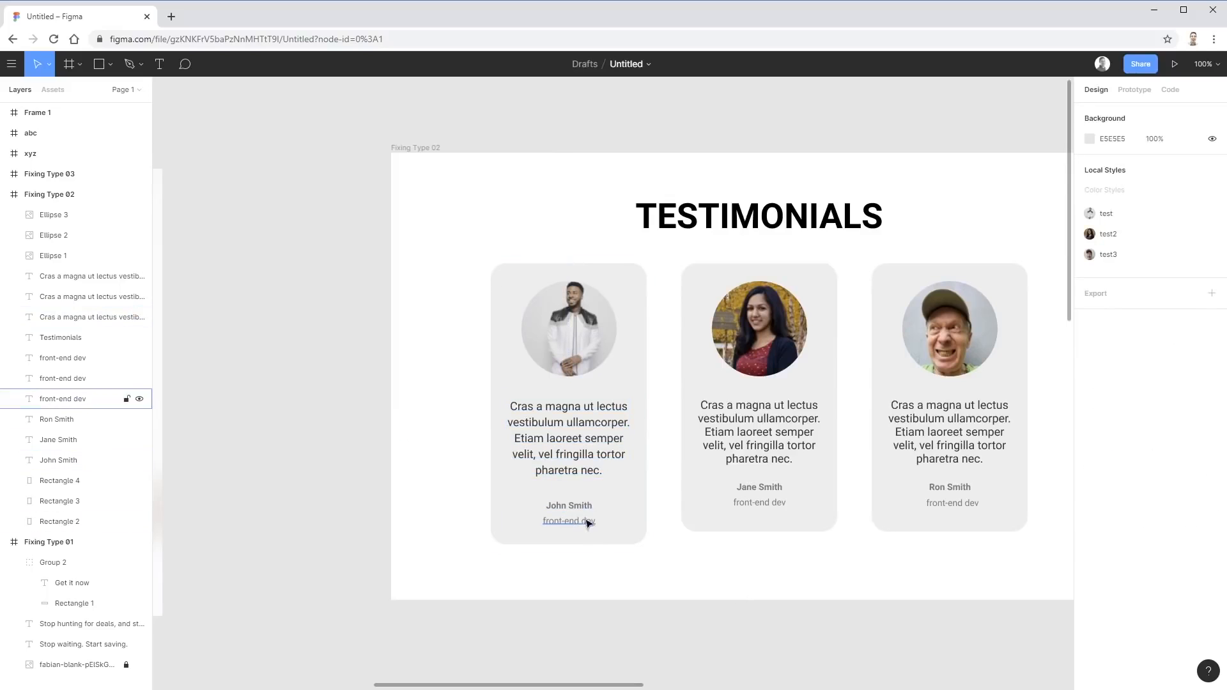
Try the first card's job title slightly lower, and finally place it closer beneath the name so they read as a pair
drag(575, 518, 576, 521)
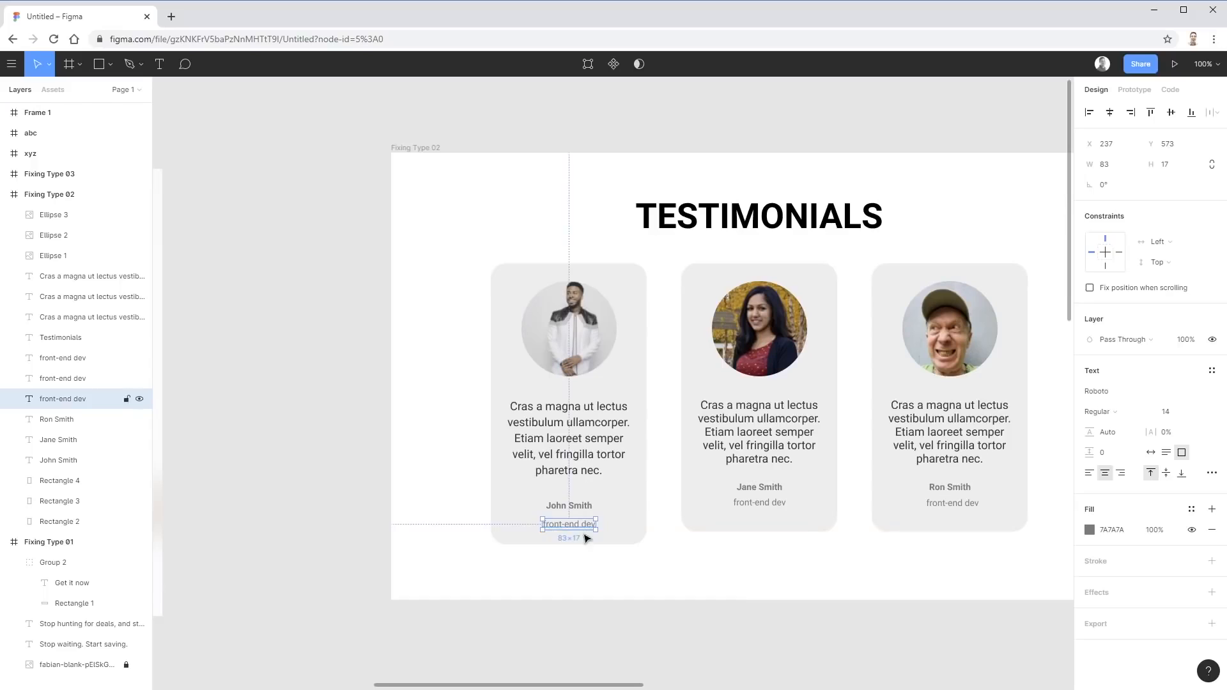
click(788, 639)
drag(592, 529, 589, 518)
click(723, 586)
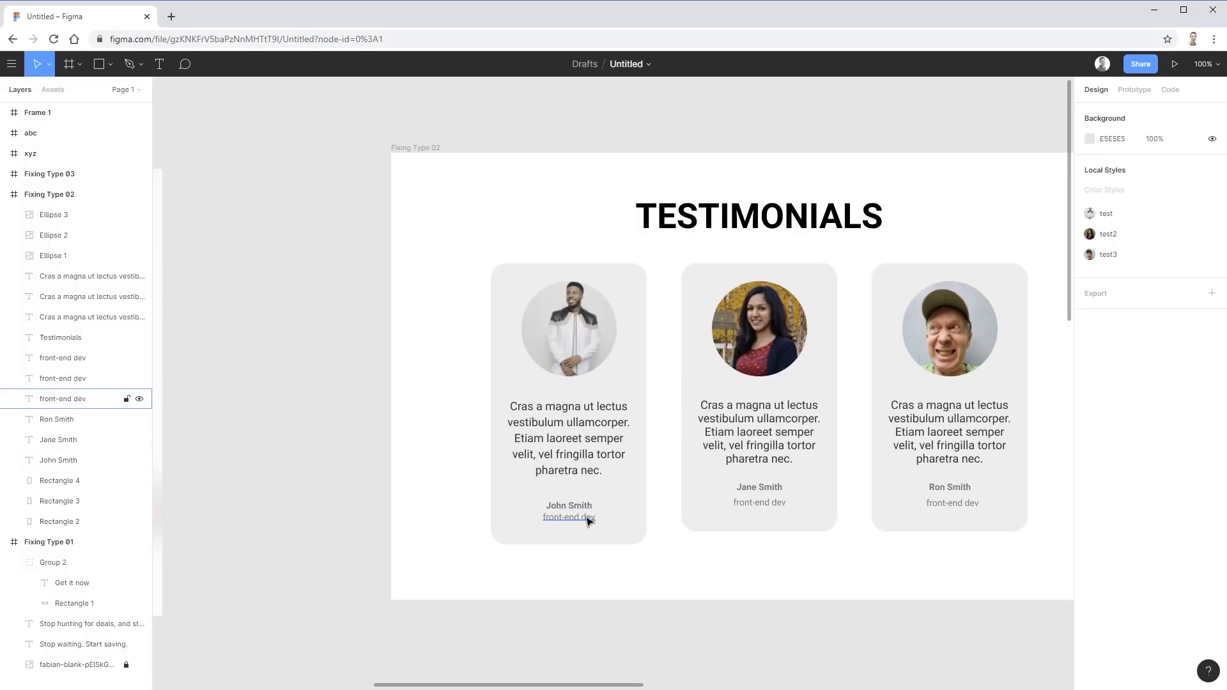
click(587, 517)
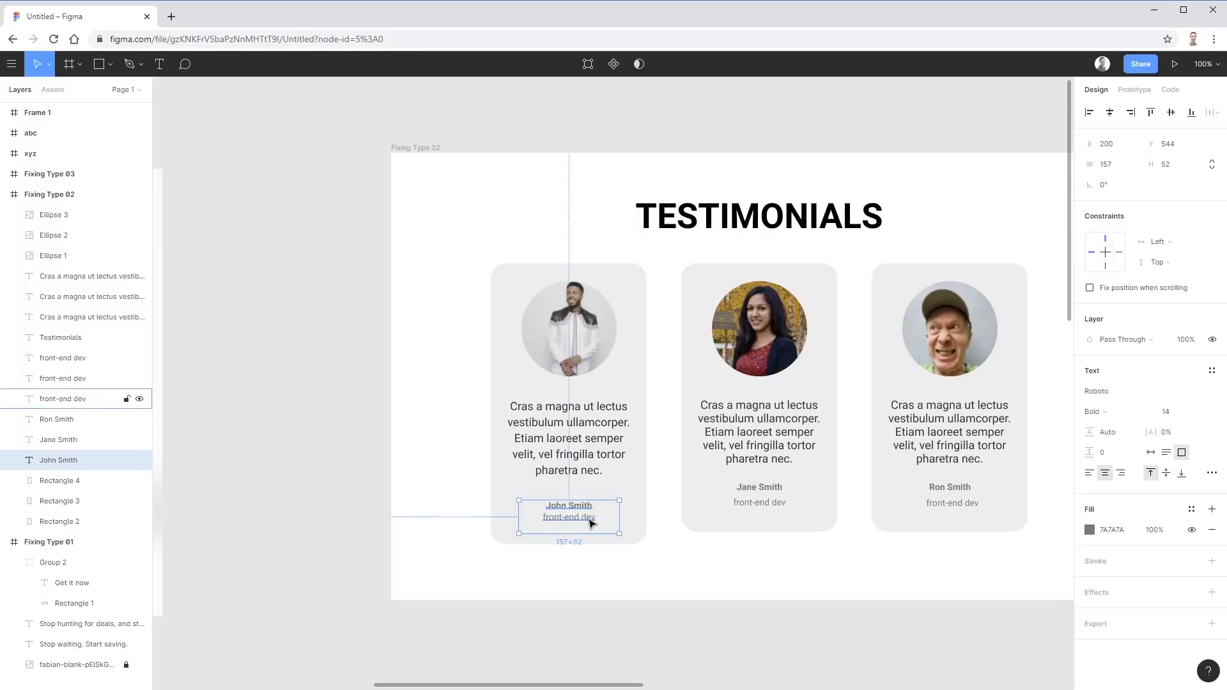
click(830, 622)
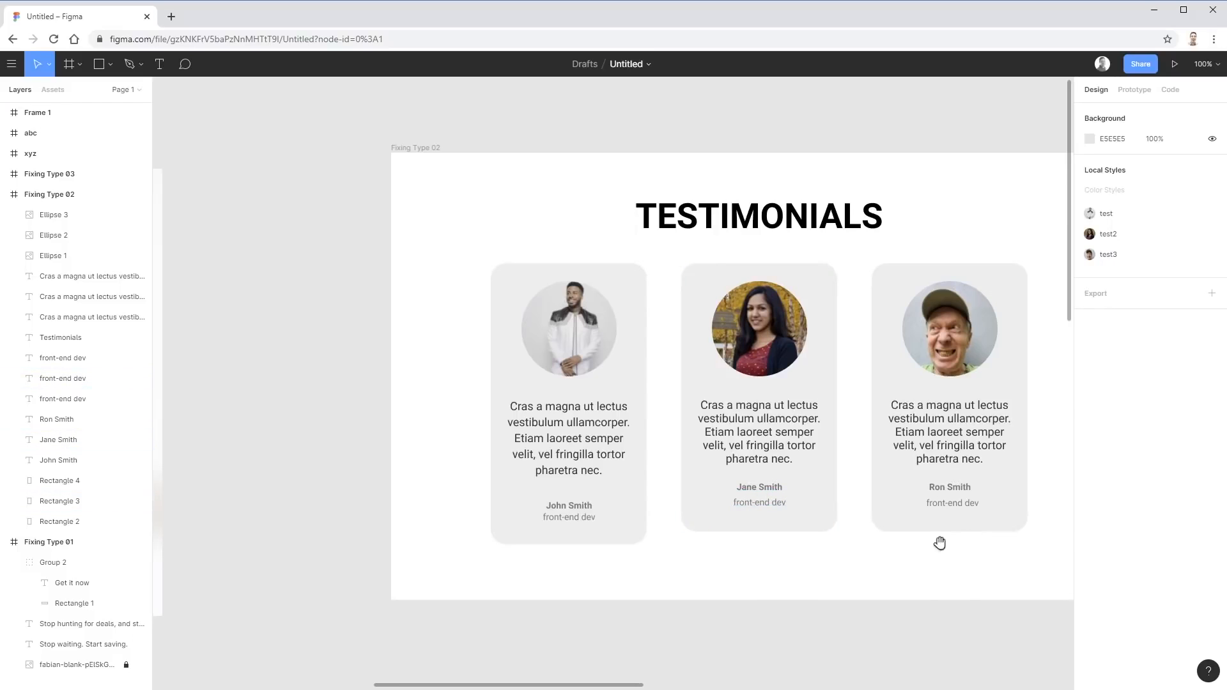
Recolor the background rectangle of the fundraiser card in the Fixing Type 03 frame to a lighter gray
scroll(970, 540, right, 10)
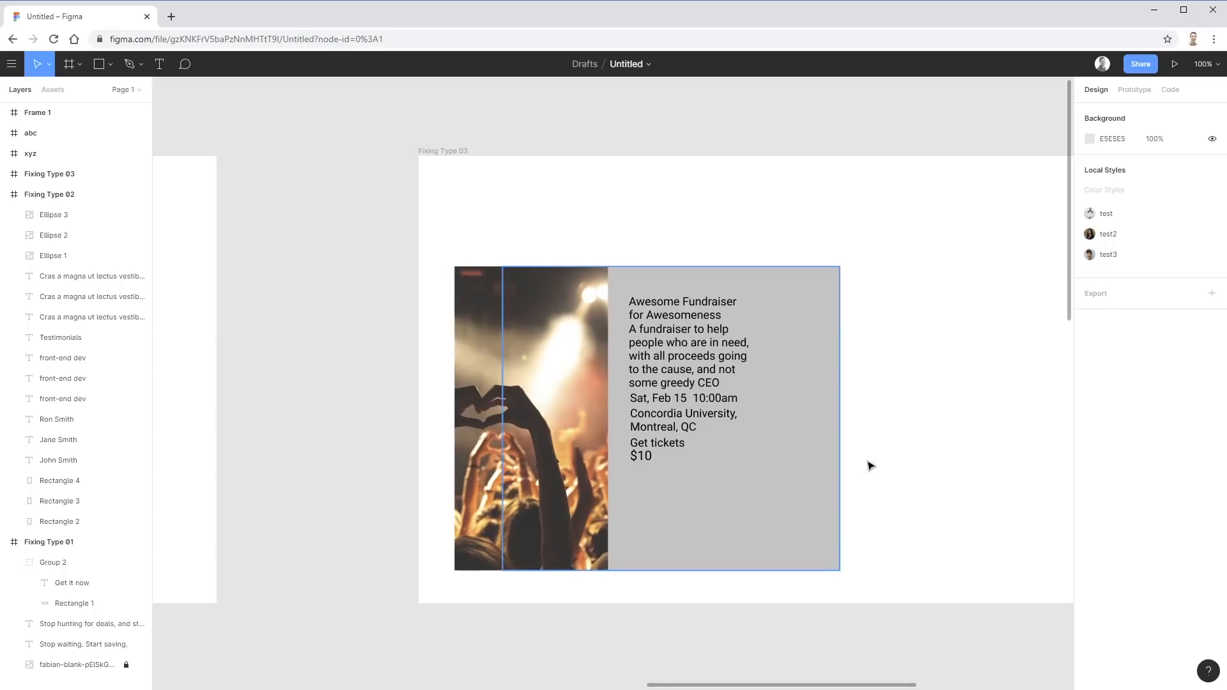
click(831, 406)
click(1090, 391)
drag(941, 418, 907, 389)
click(901, 382)
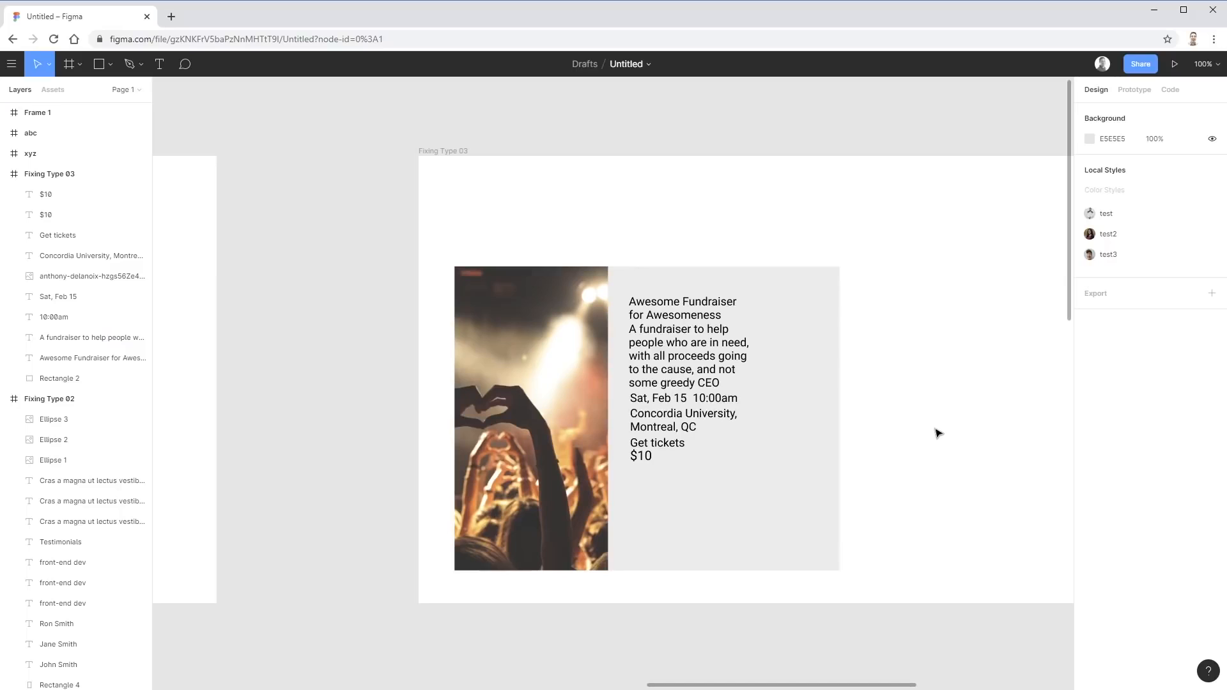
Examine the text properties of the fundraiser card's title, description, date, time, venue and price
click(711, 313)
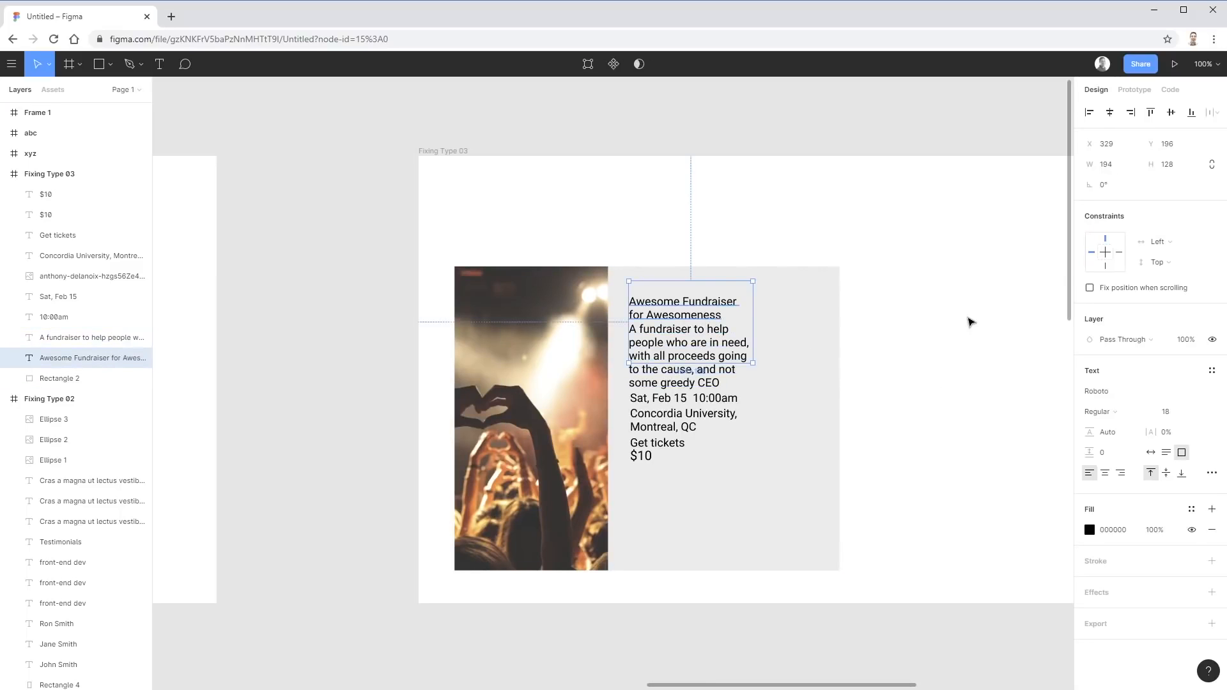
click(955, 362)
click(680, 368)
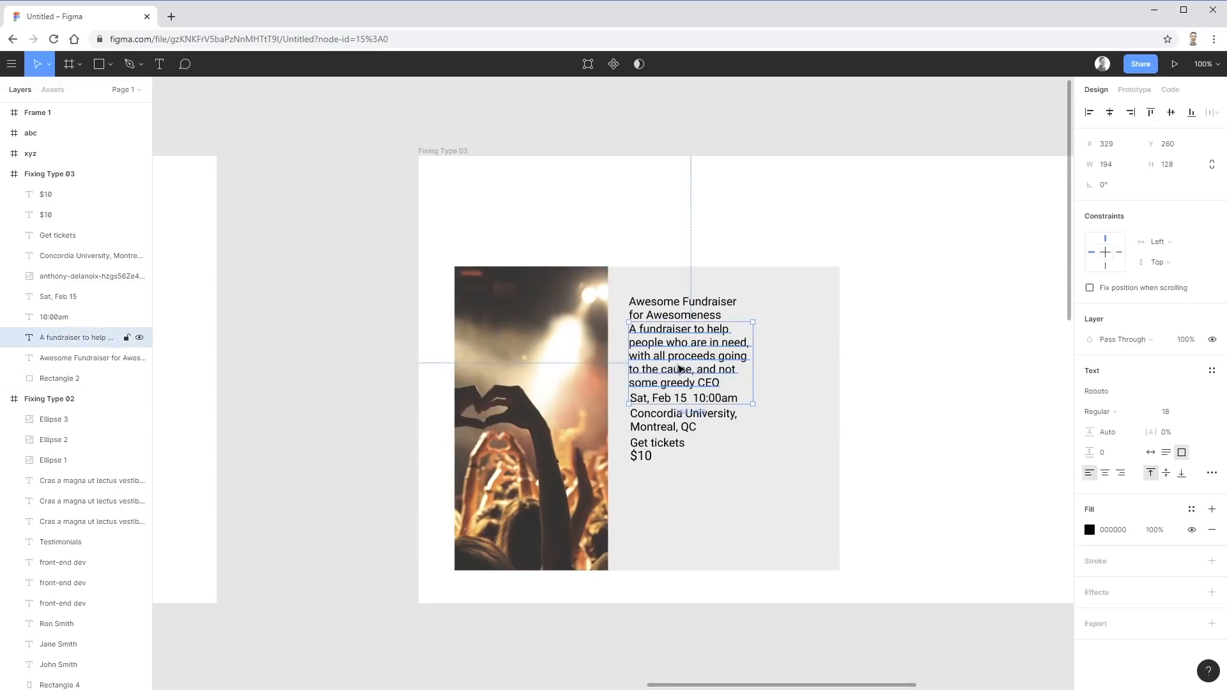
click(668, 397)
click(714, 398)
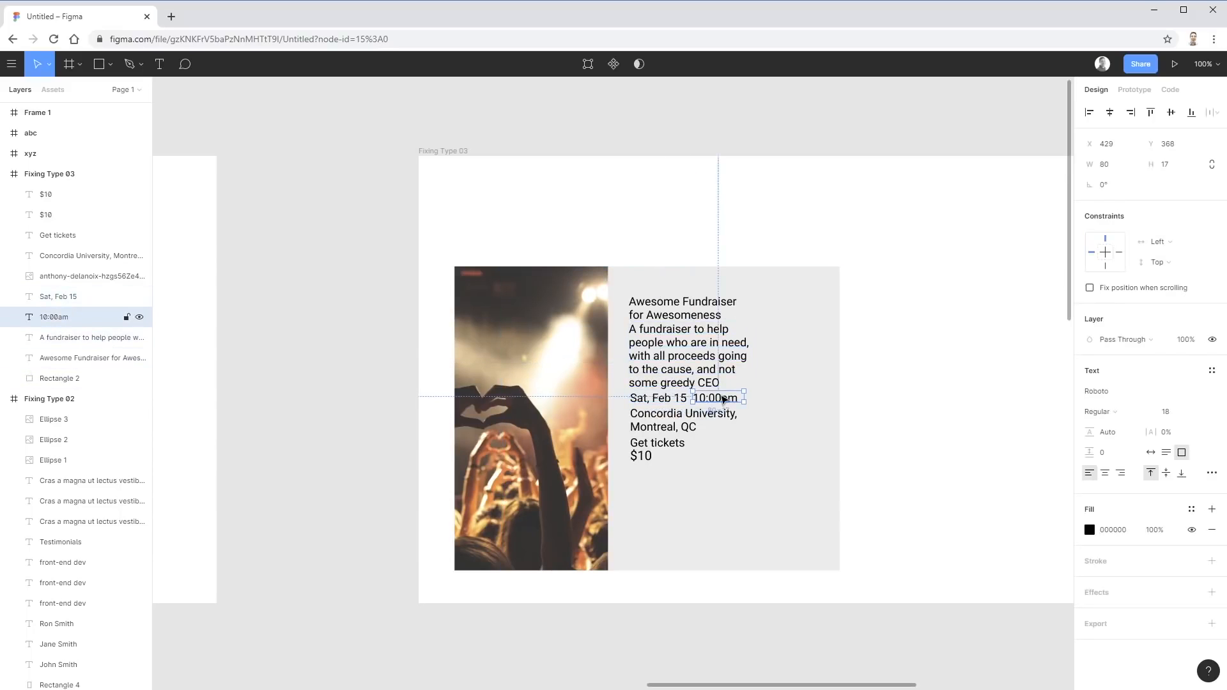
click(673, 429)
key(Escape)
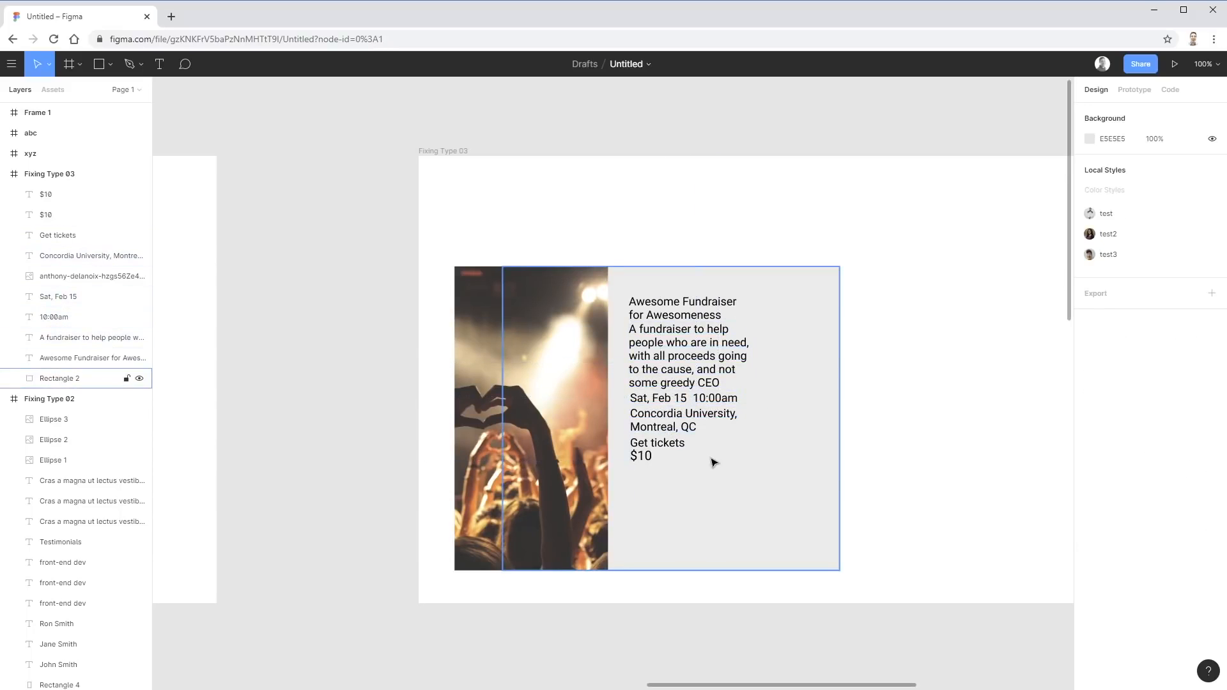
click(644, 456)
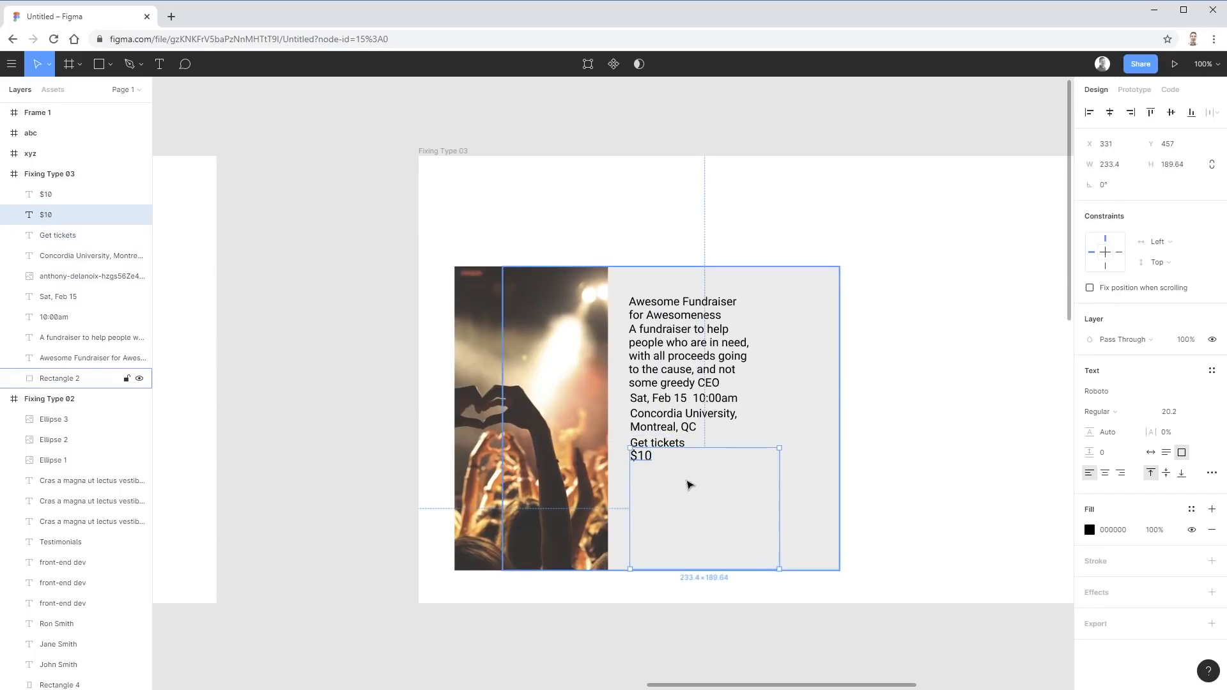
click(956, 466)
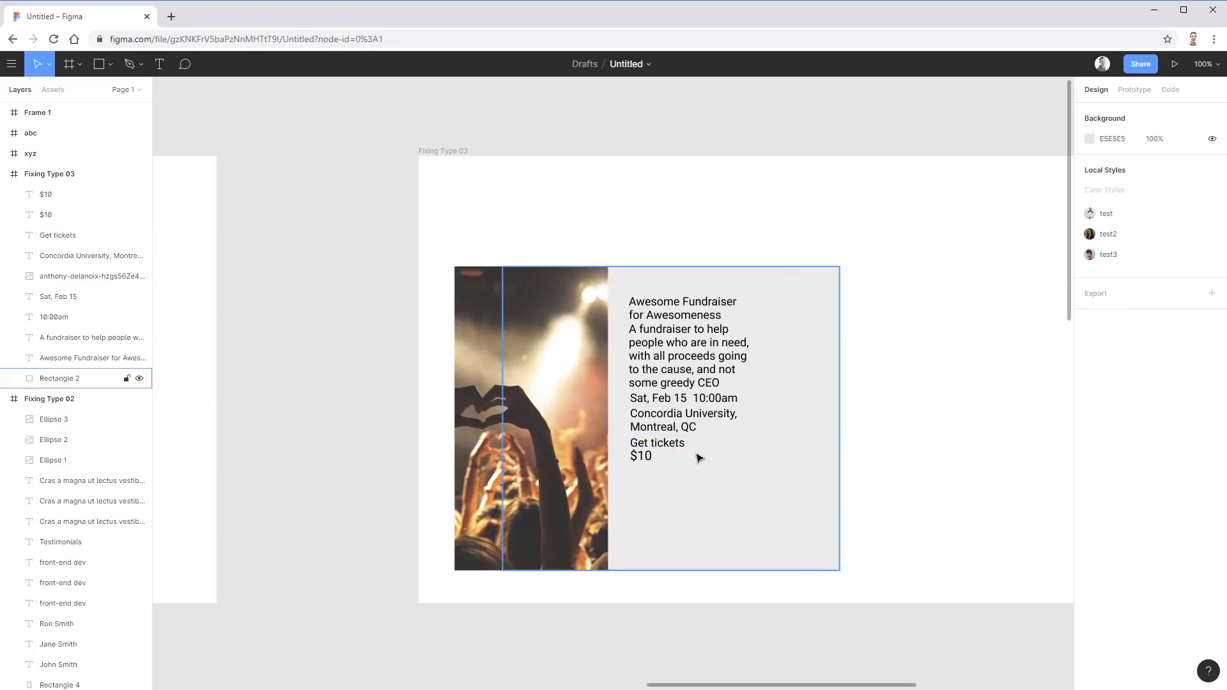
Move "Get tickets" and "$10" together near the fundraiser card's lower edge and the venue text to a spot a little above them
click(647, 460)
shift+click(659, 443)
drag(665, 448, 665, 534)
click(967, 507)
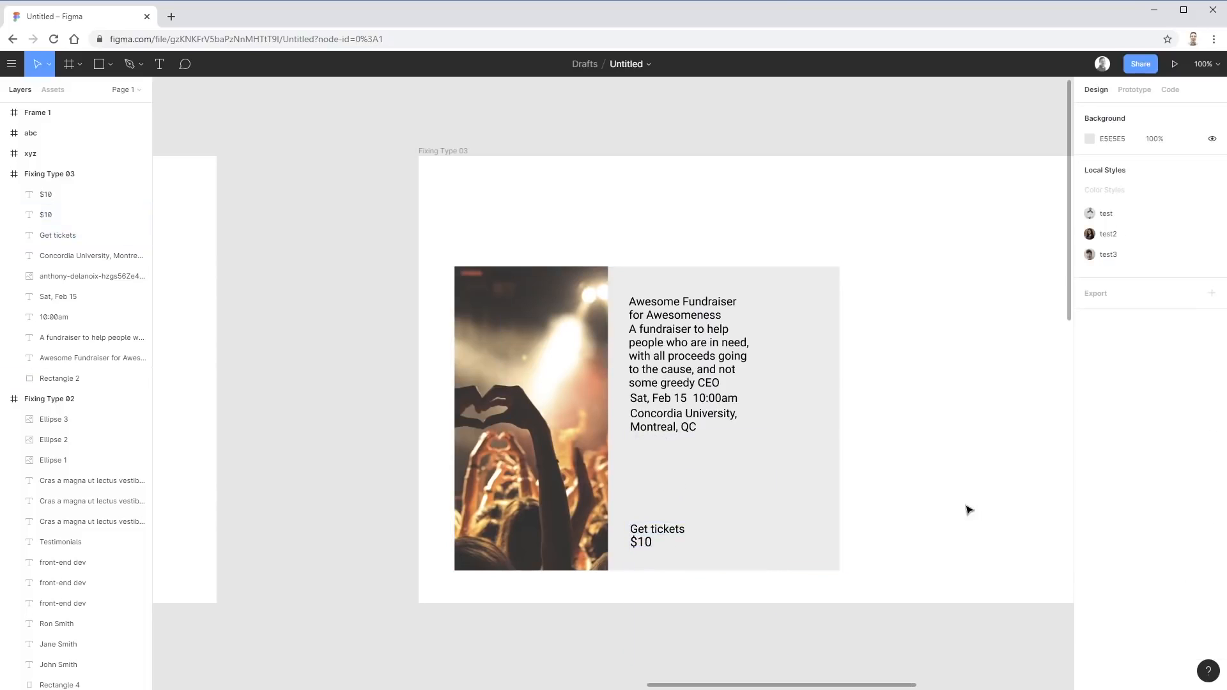
click(718, 425)
drag(718, 425, 722, 482)
click(997, 458)
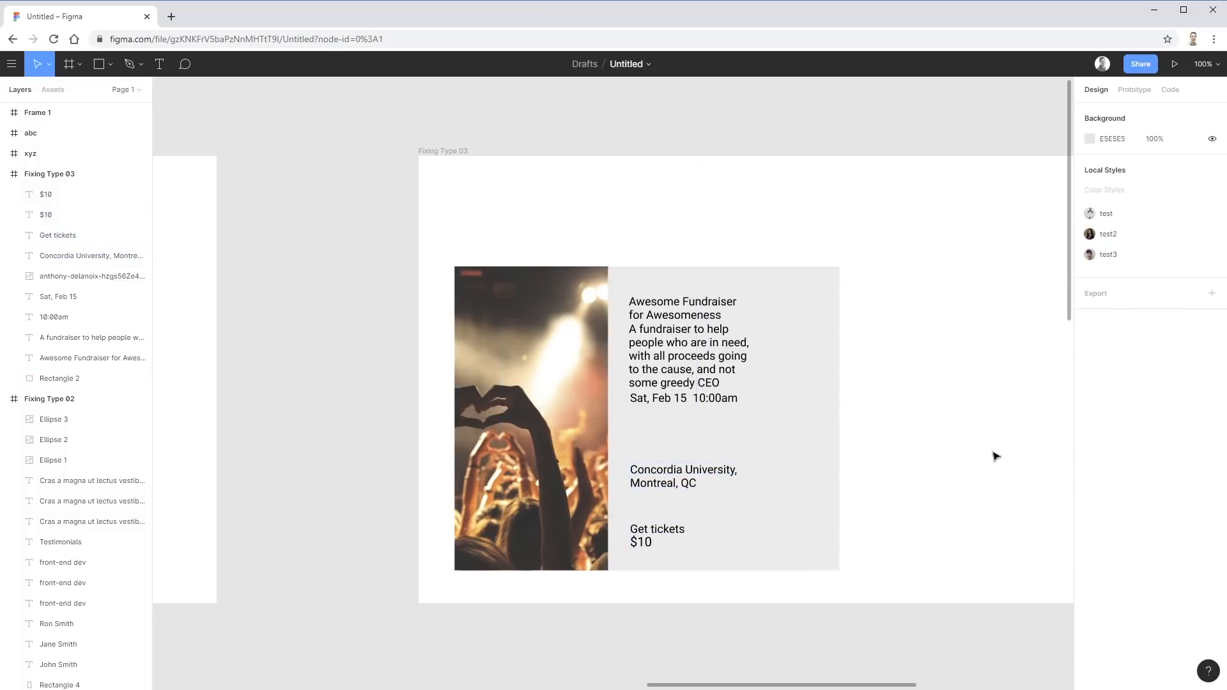
Move the date and time together to just above the venue text, leaving a small gap
click(718, 398)
shift+click(666, 407)
drag(667, 407, 667, 462)
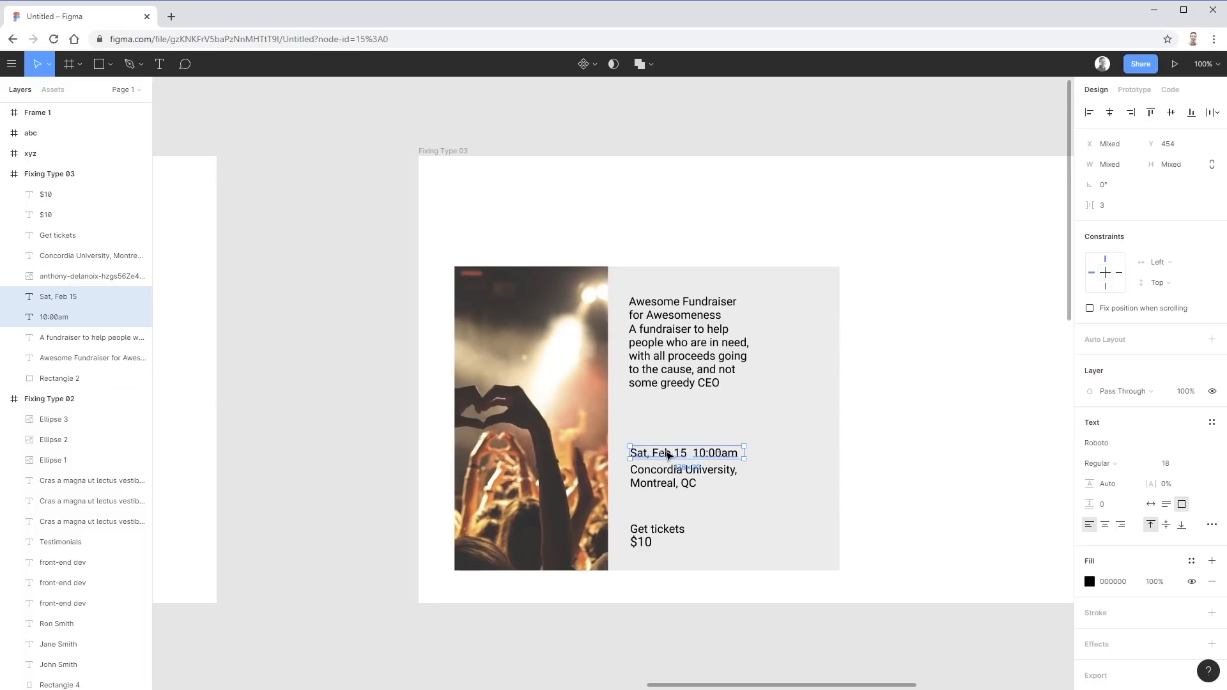
drag(672, 458, 673, 454)
click(996, 461)
Move the fundraiser description lower to about Y 297, opening a gap beneath the title
drag(689, 360, 690, 384)
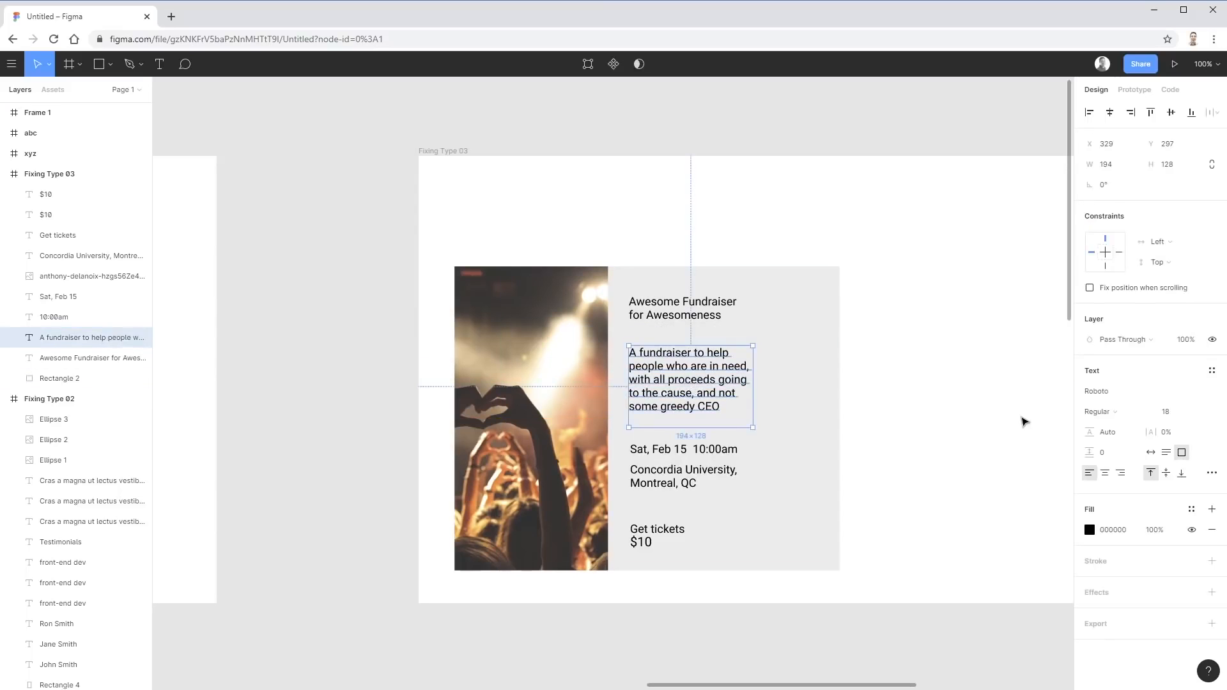
click(1024, 421)
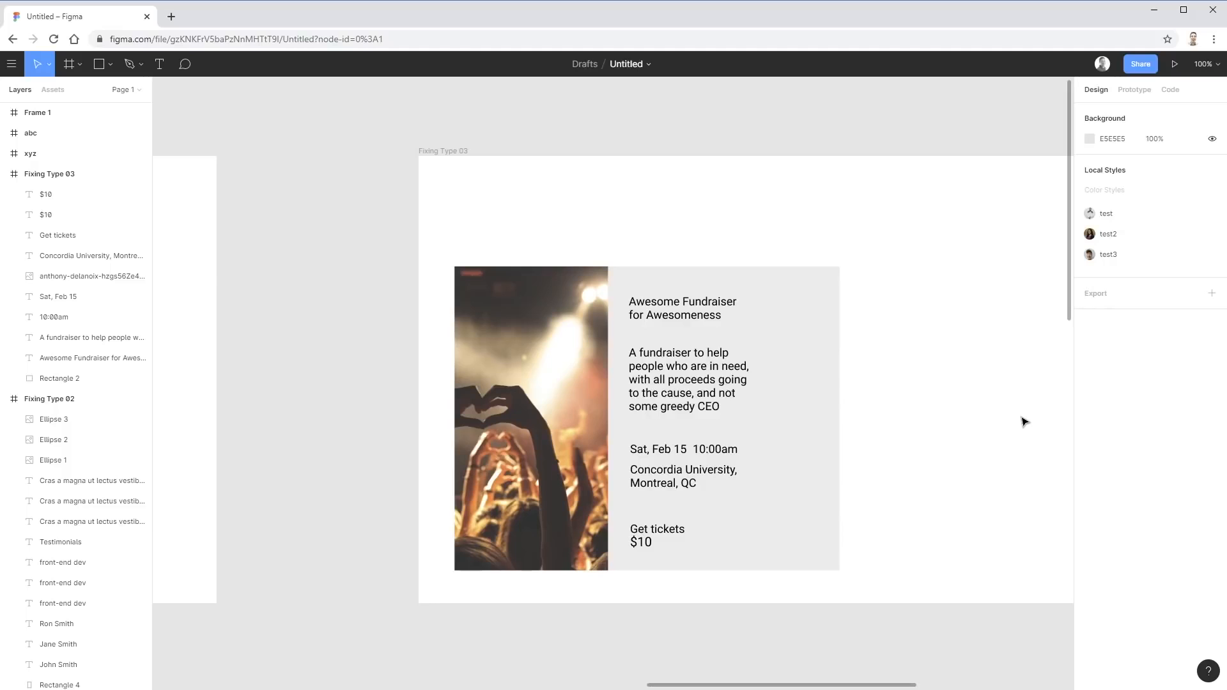
click(668, 372)
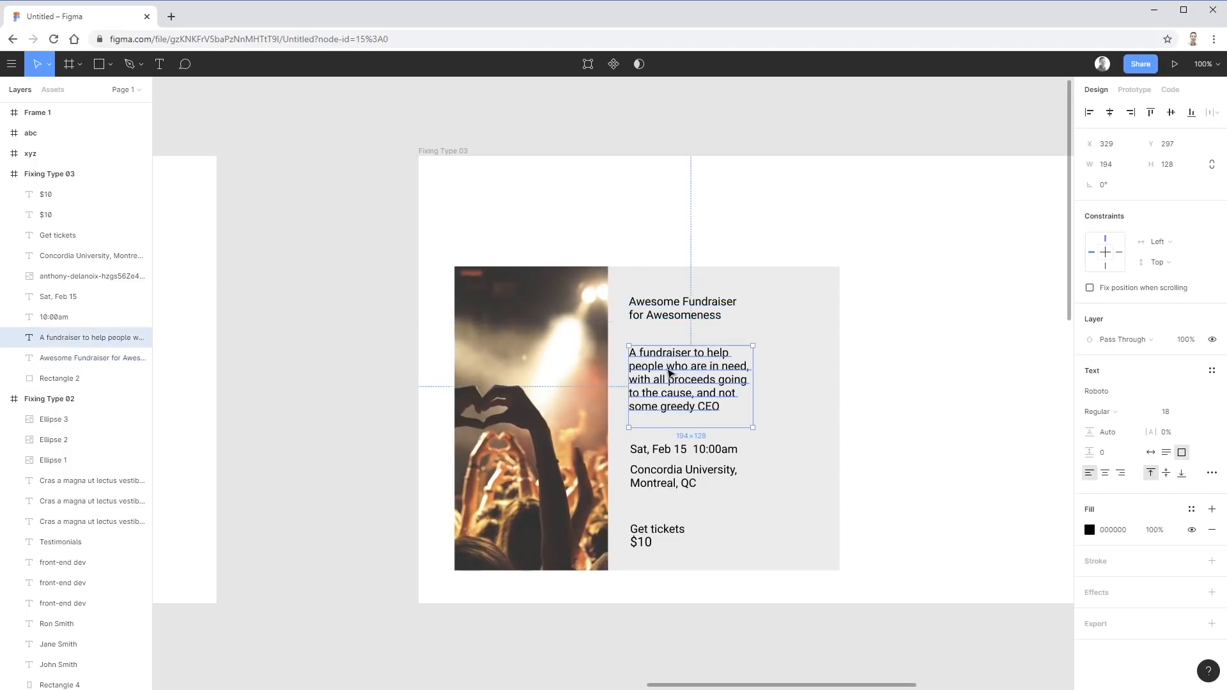
click(650, 539)
click(1047, 545)
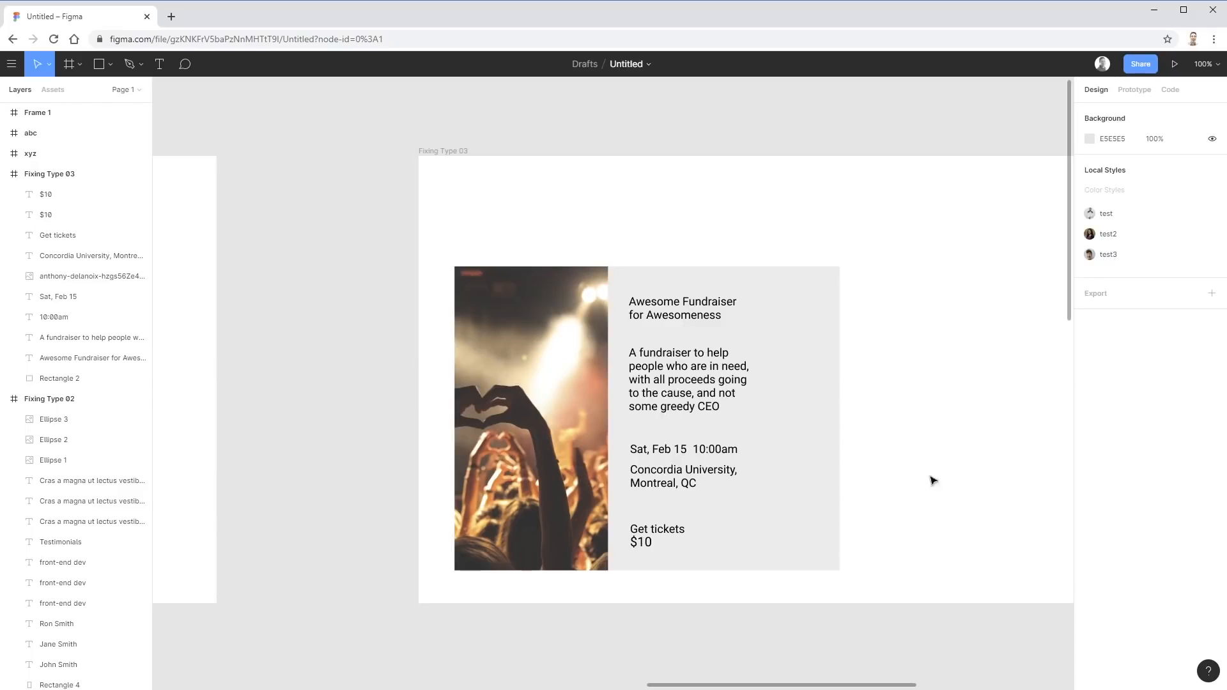
Resize the fundraiser title's text box to about 188 × 73, keeping the title on two lines
click(721, 316)
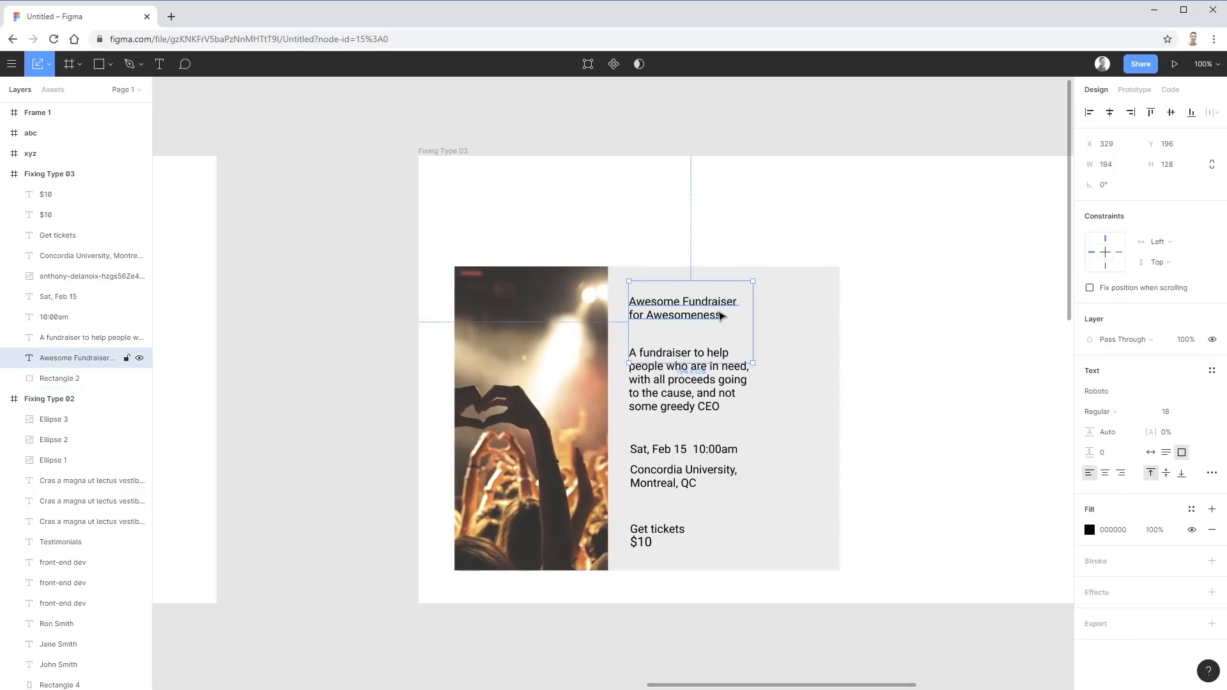
double_click(754, 281)
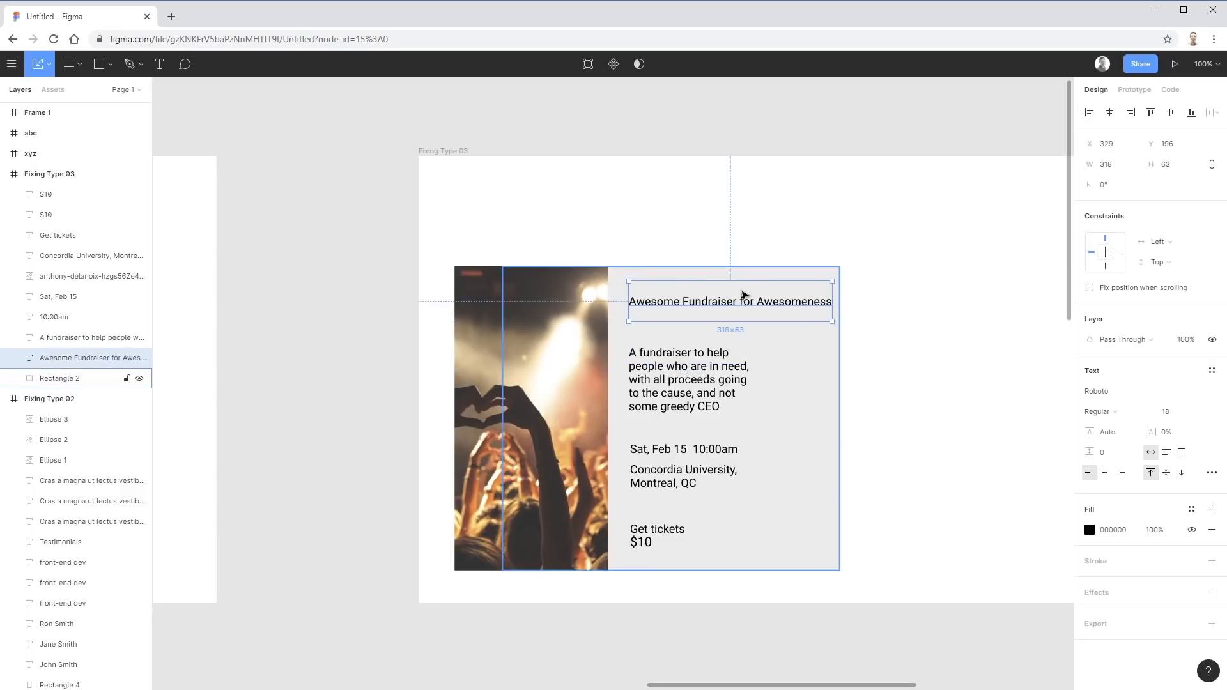
drag(829, 321, 749, 328)
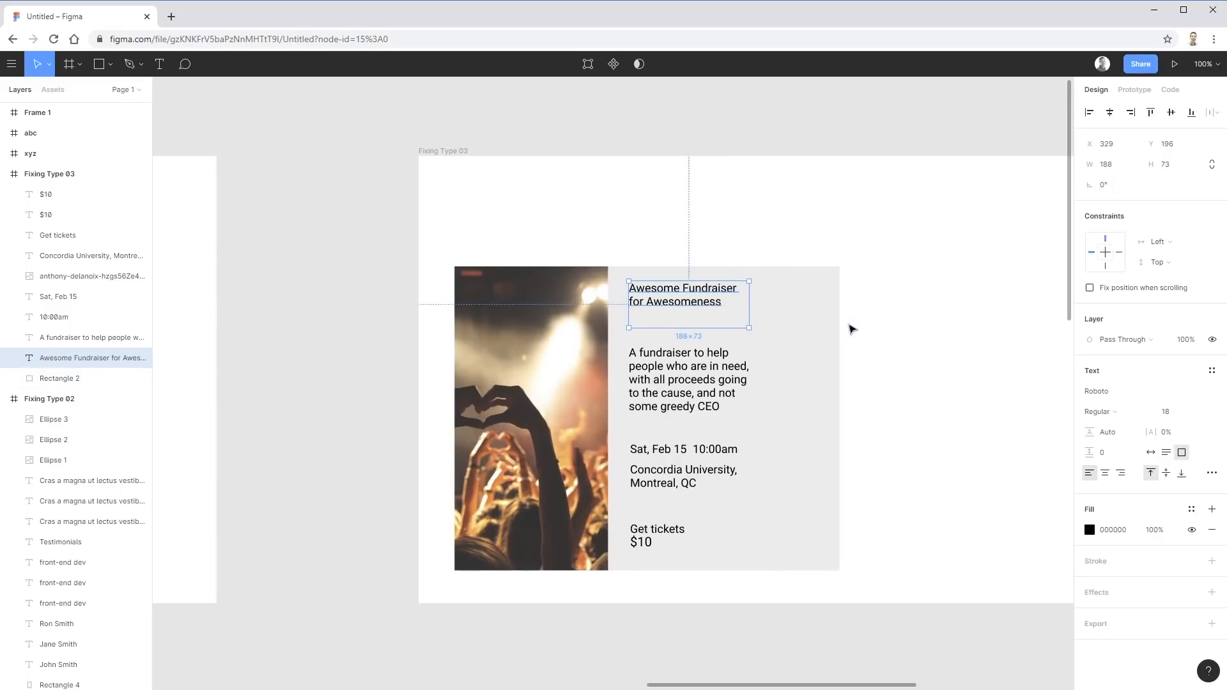
Scale the fundraiser title up proportionally to about 304 × 118 and move the description down to about Y 305
key(k)
drag(750, 328, 822, 356)
click(904, 362)
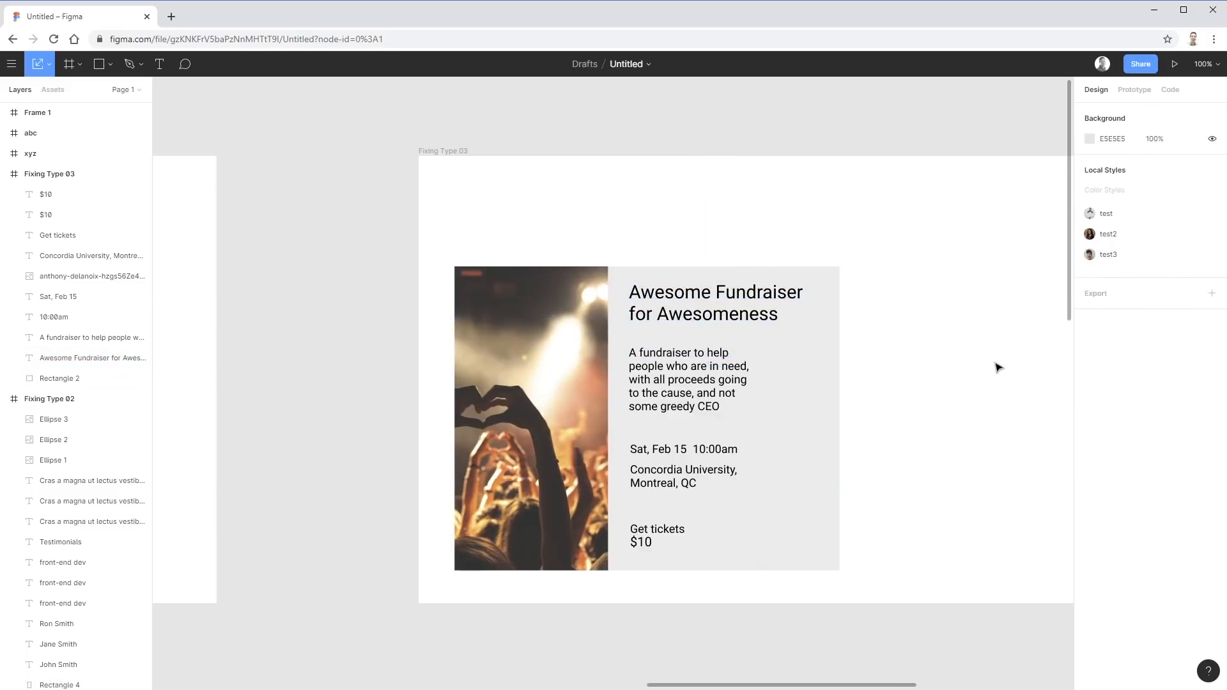
key(v)
drag(749, 381, 747, 381)
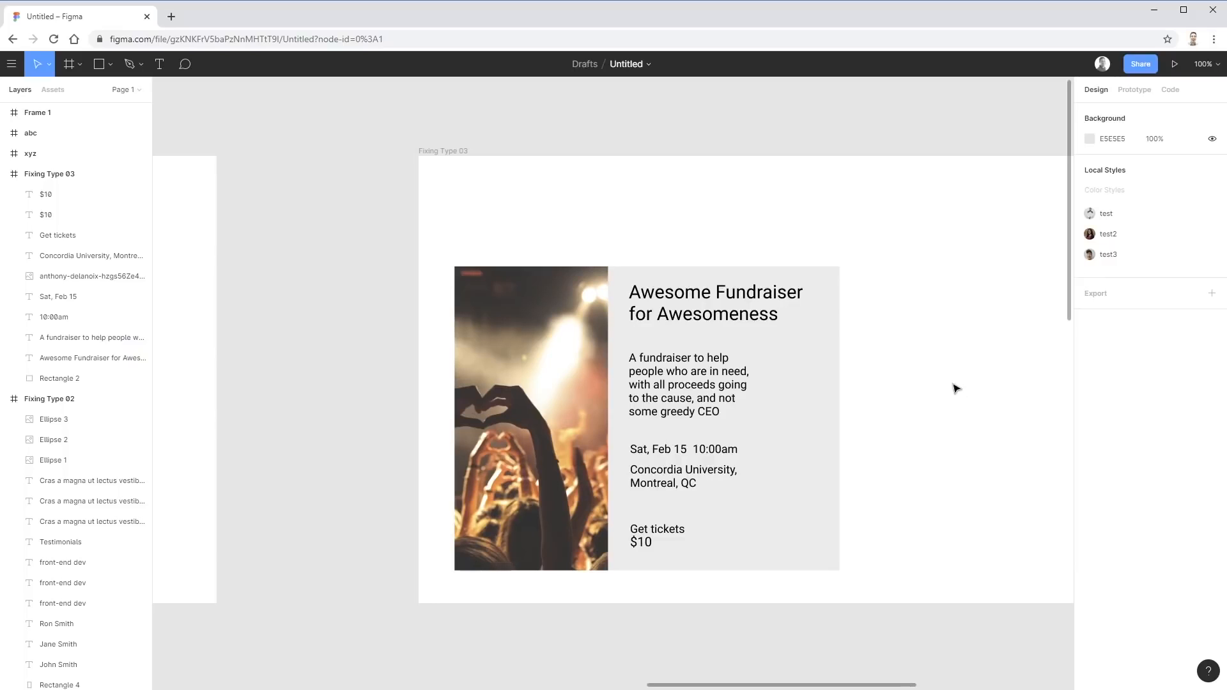
Set the fundraiser title's font weight to Black and move the title down to about Y 206
click(775, 315)
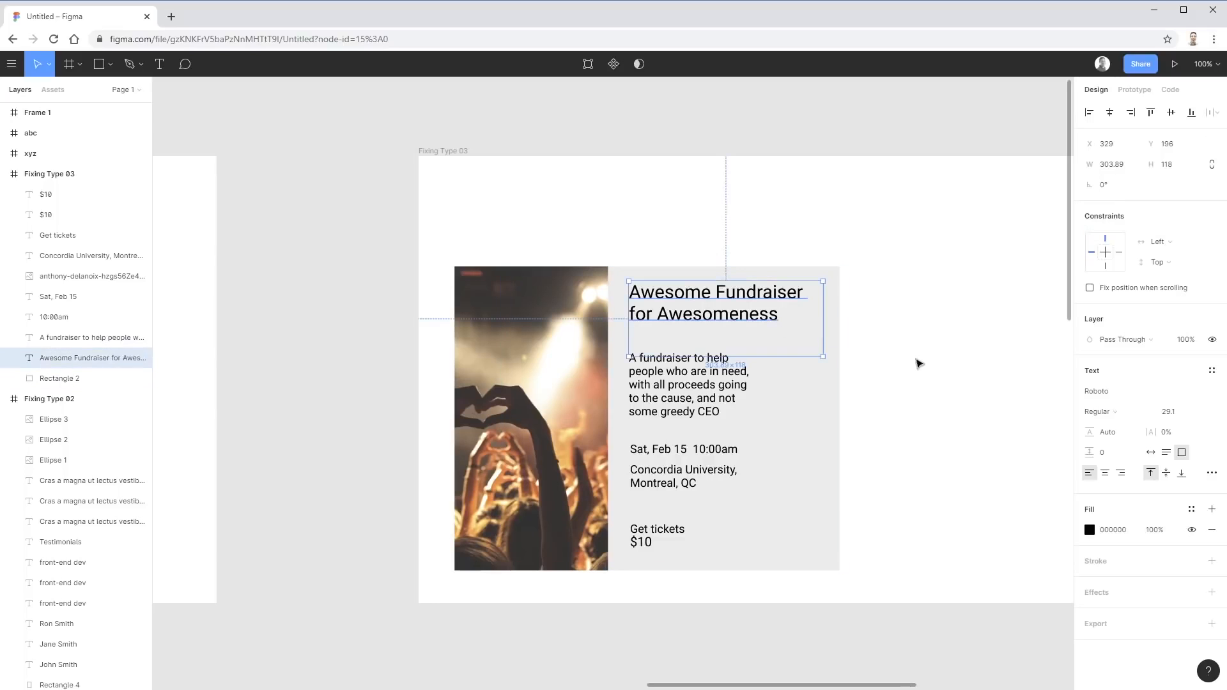
click(1141, 412)
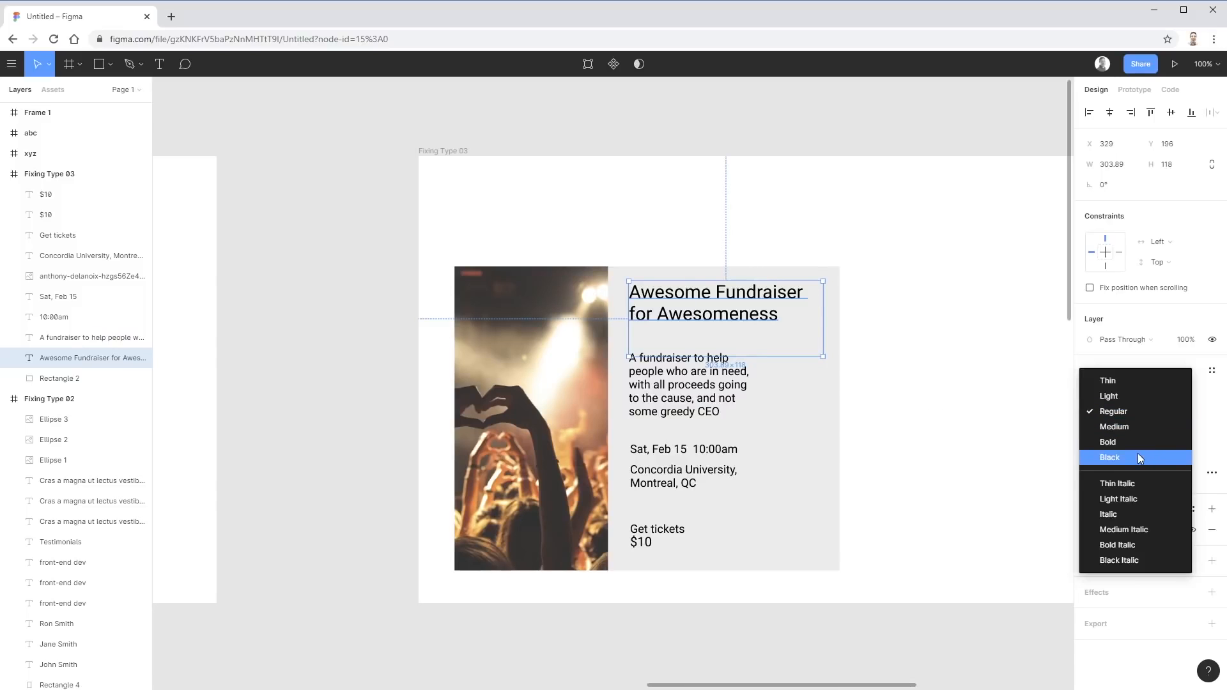
click(1138, 457)
click(957, 441)
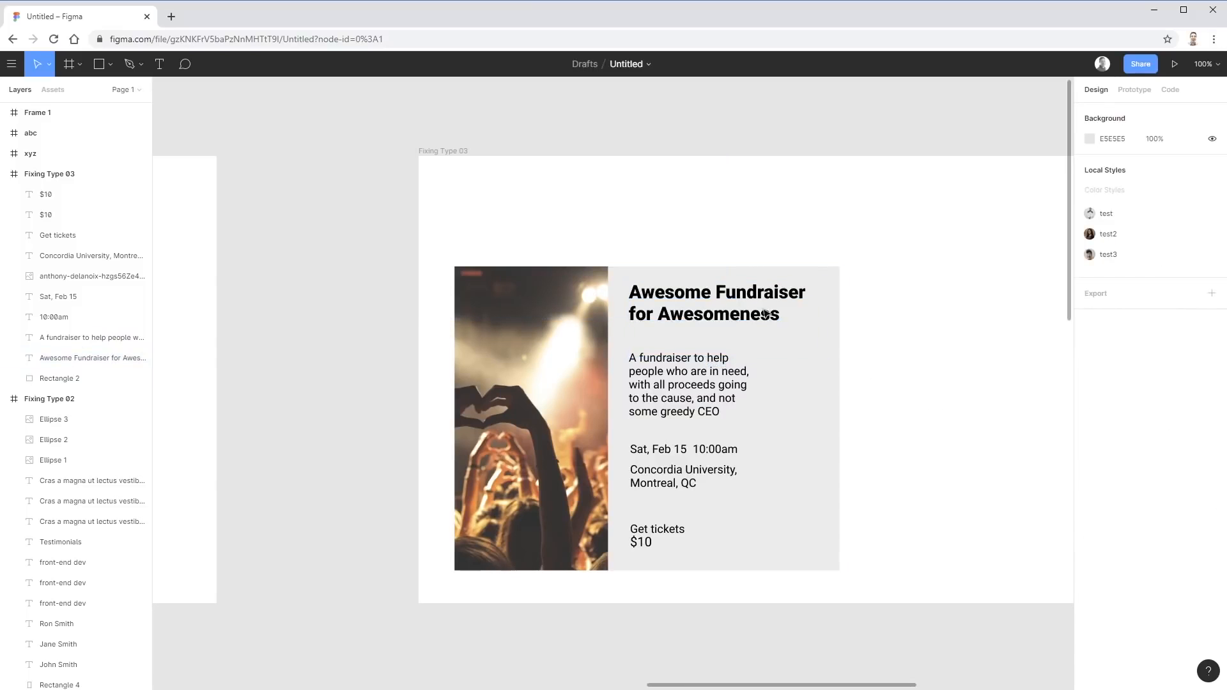
drag(715, 307, 716, 333)
Widen the fundraiser description's text box to about 269
click(688, 374)
drag(752, 389, 803, 390)
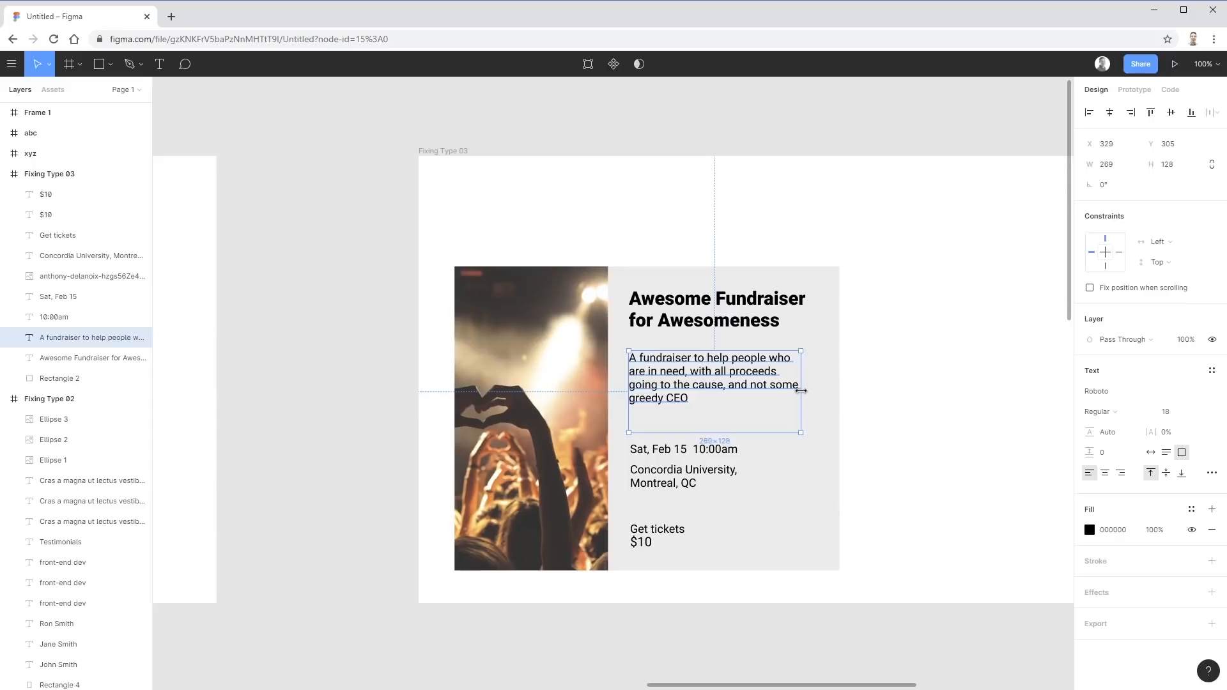
click(914, 440)
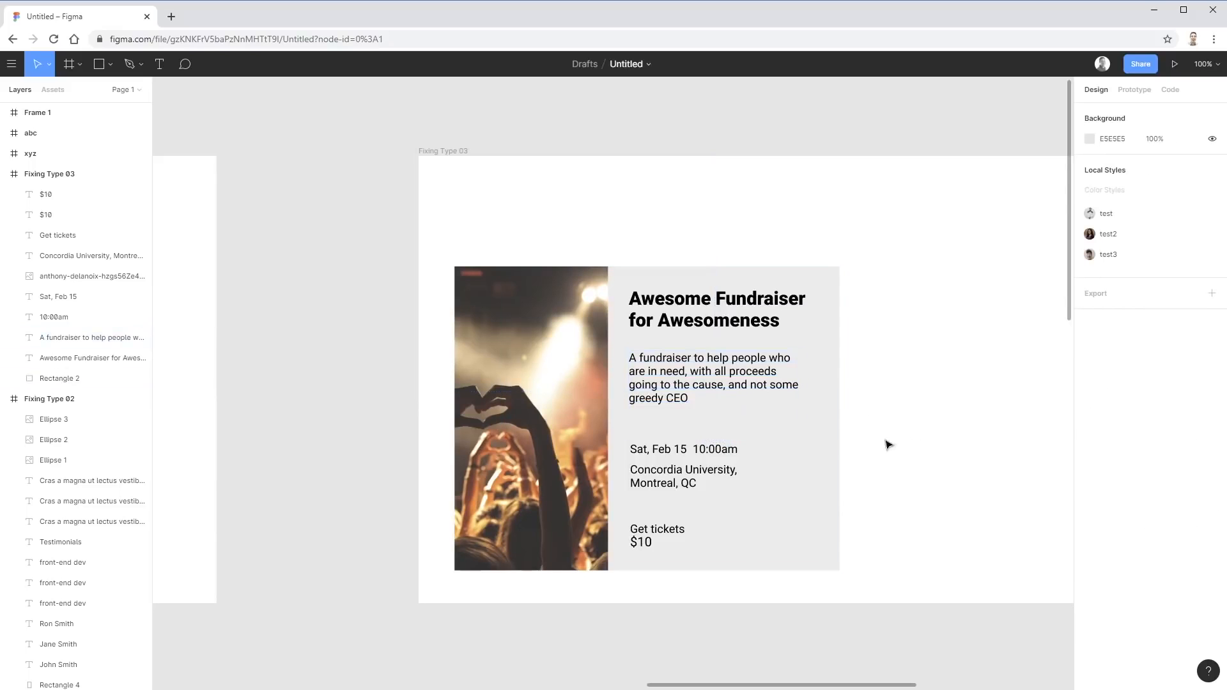
click(655, 452)
shift+click(700, 452)
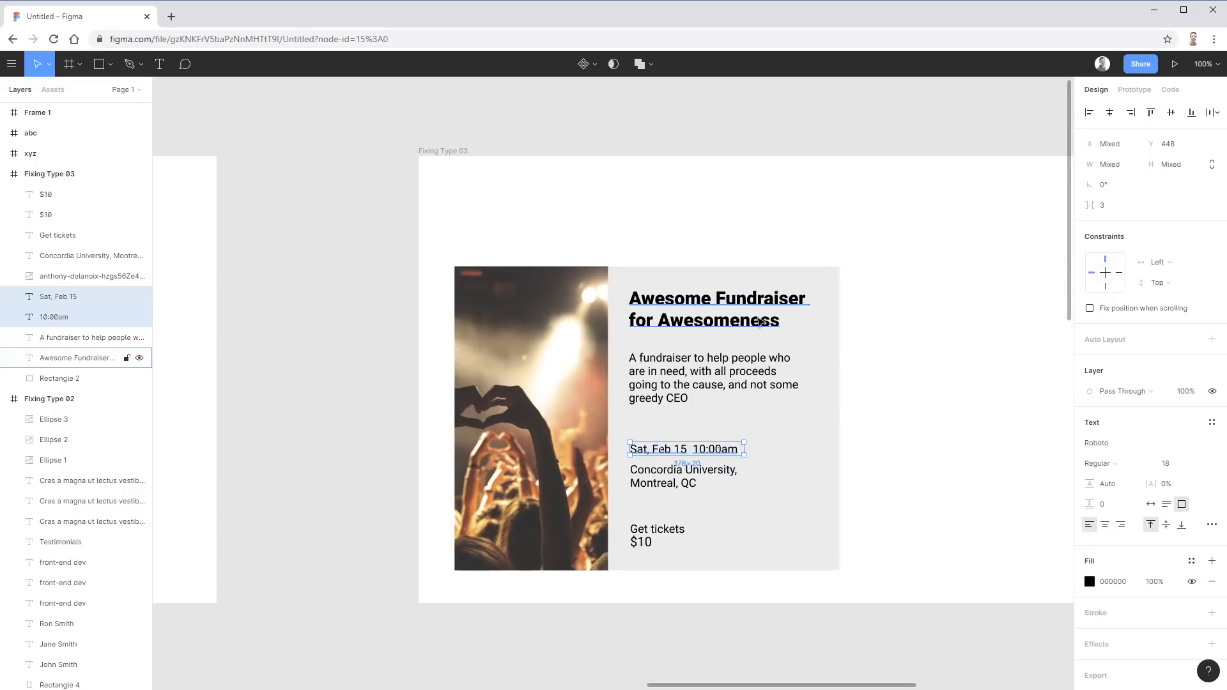
click(945, 327)
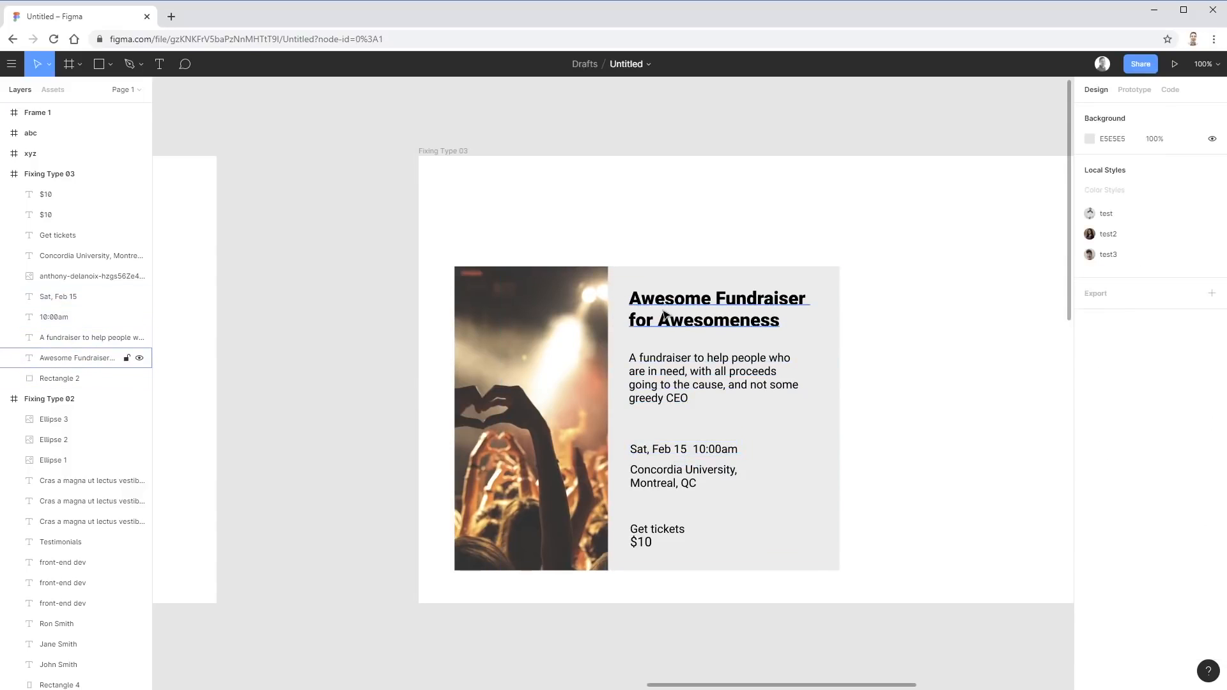
Change the fundraiser description's fill to dark grey 595959 and move the text up to about Y 291
click(663, 393)
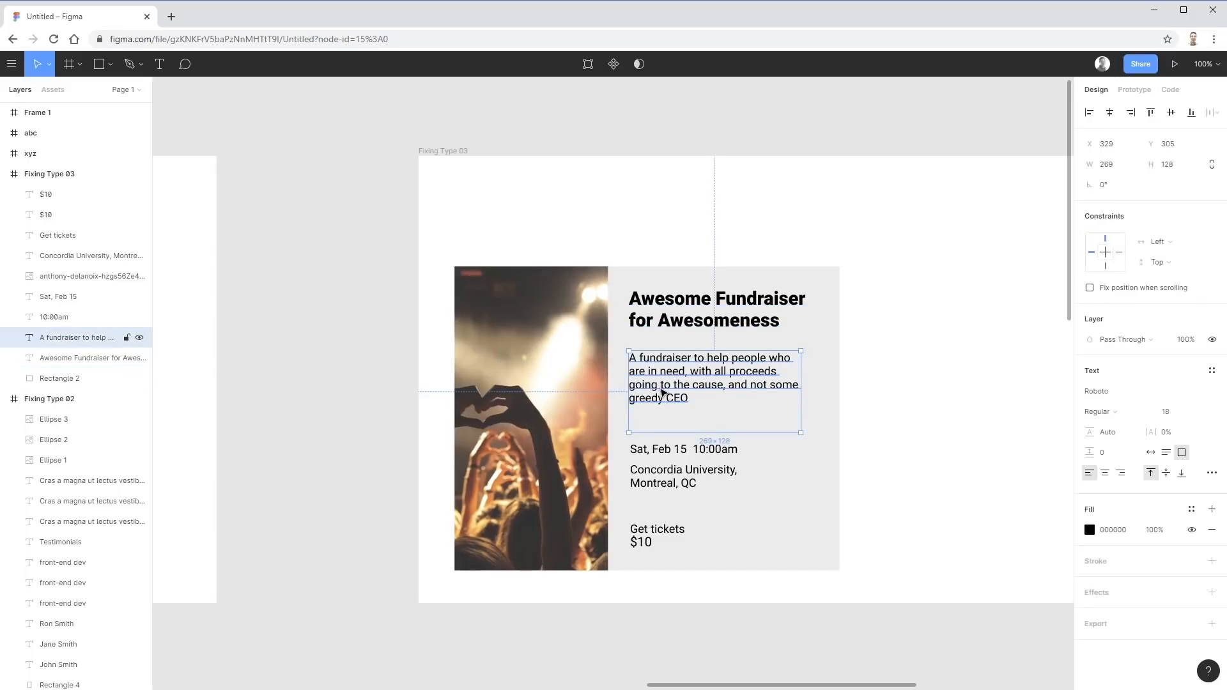
click(1090, 530)
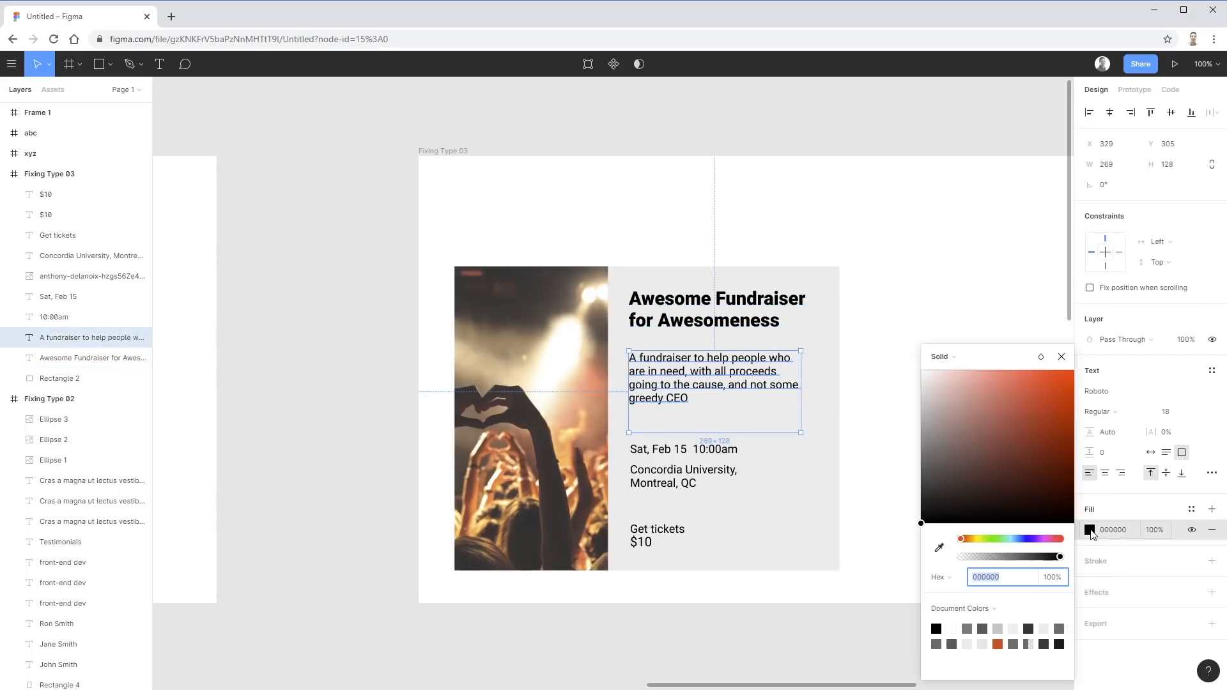
drag(967, 485, 904, 475)
click(882, 463)
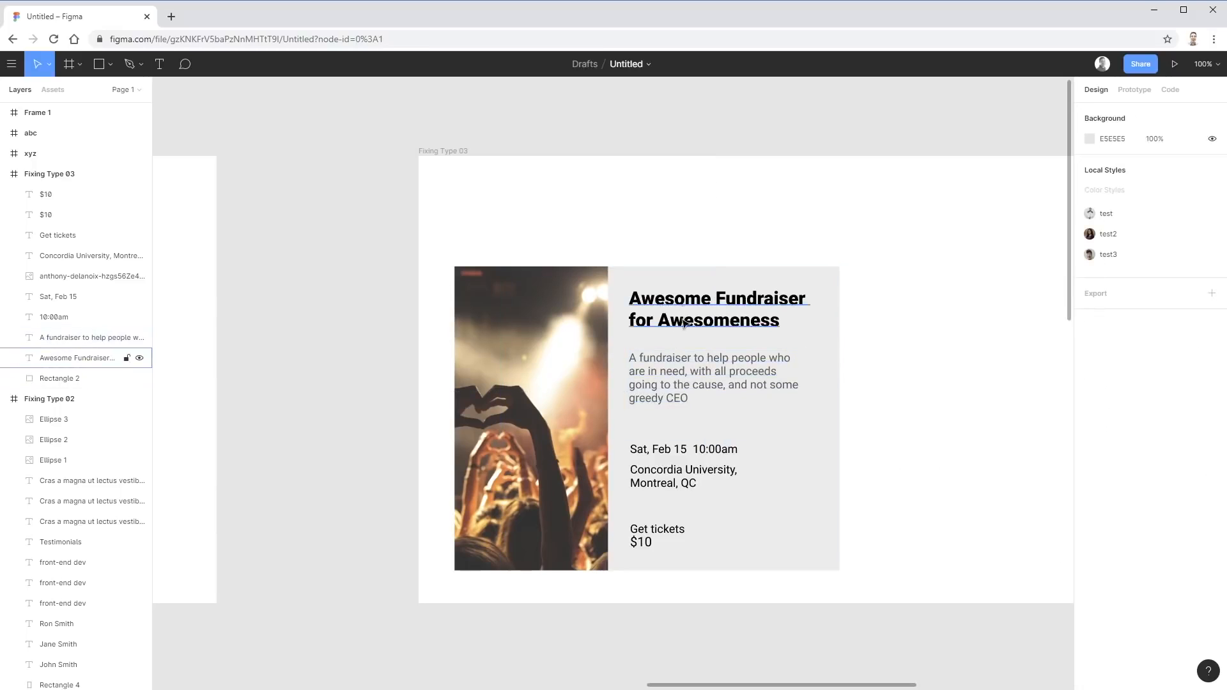
drag(752, 376, 755, 369)
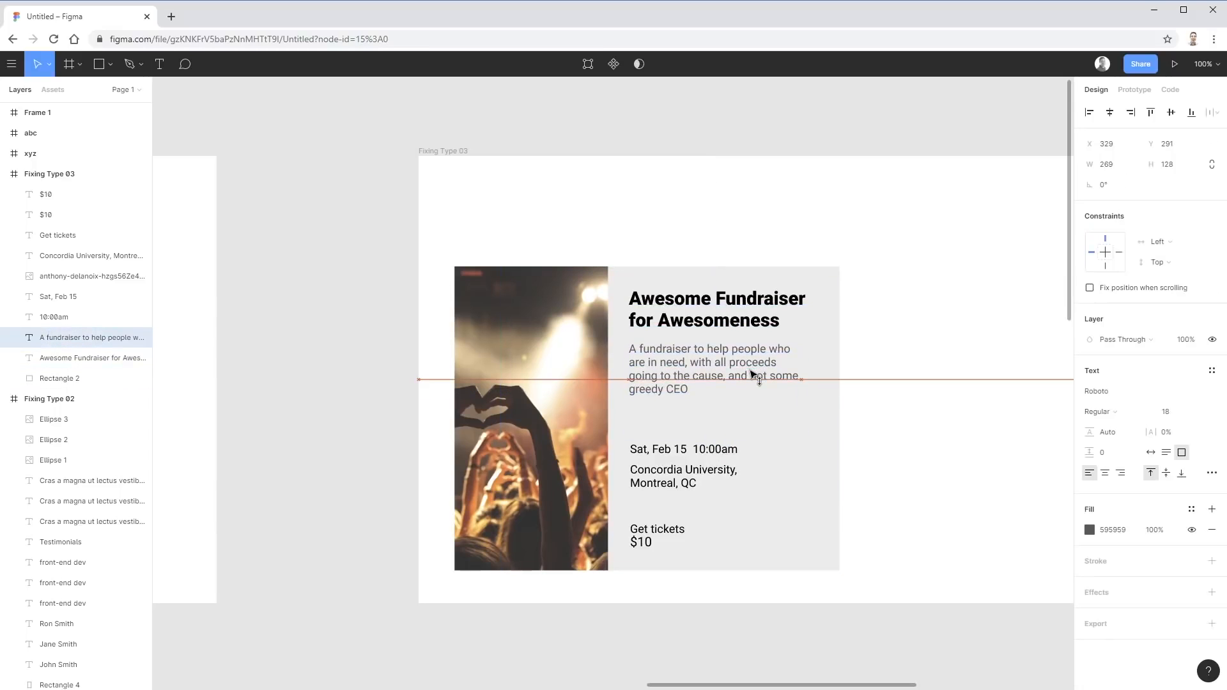
click(857, 373)
Enlarge the title to font size 35.51 on three lines, about 304 × 139, and move the description below it
click(719, 294)
drag(808, 331, 823, 377)
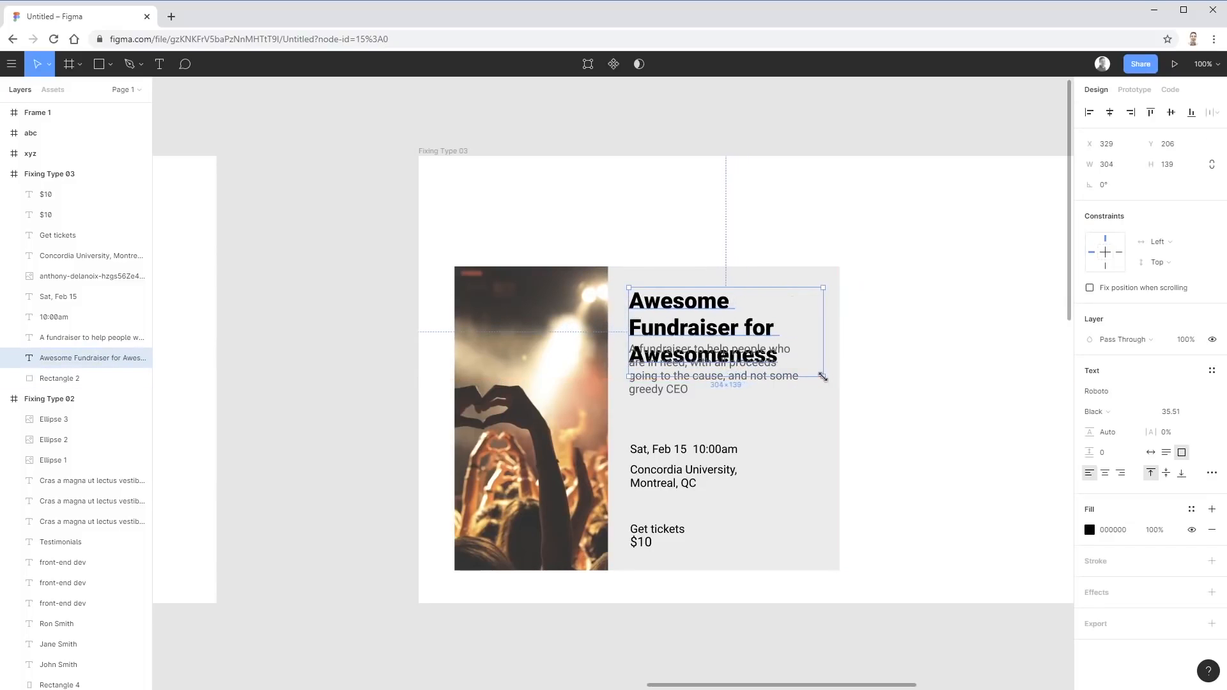
drag(707, 383, 697, 427)
click(852, 427)
Tighten the fundraiser title's line height to 104.2%
click(731, 348)
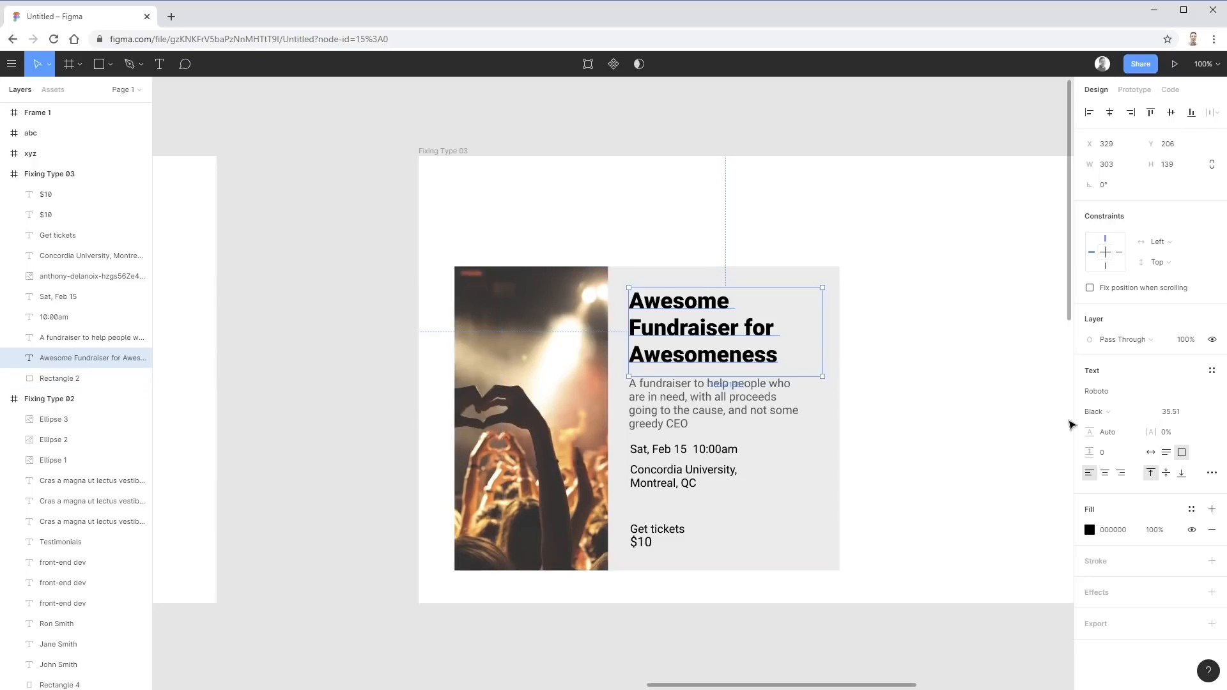
drag(1093, 431, 1078, 432)
click(865, 433)
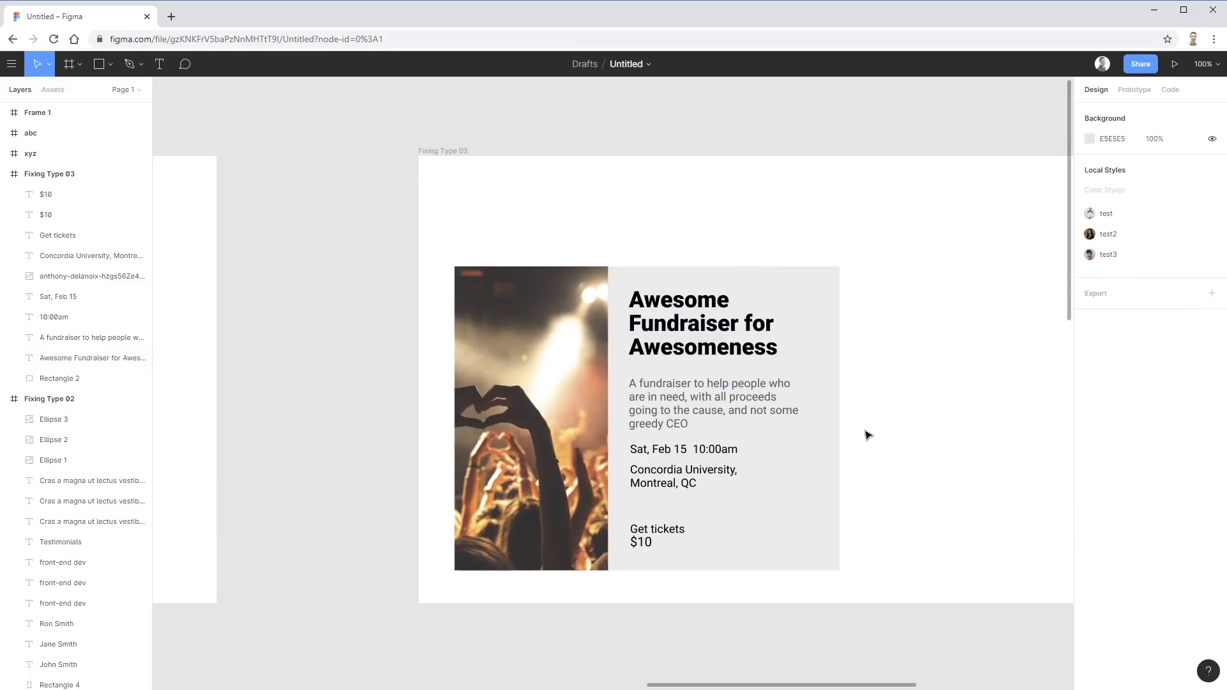
Move the description up to about Y 333, closer to the title, and set its line height to 149.7%
click(743, 420)
drag(732, 411, 731, 403)
drag(1086, 435, 1129, 435)
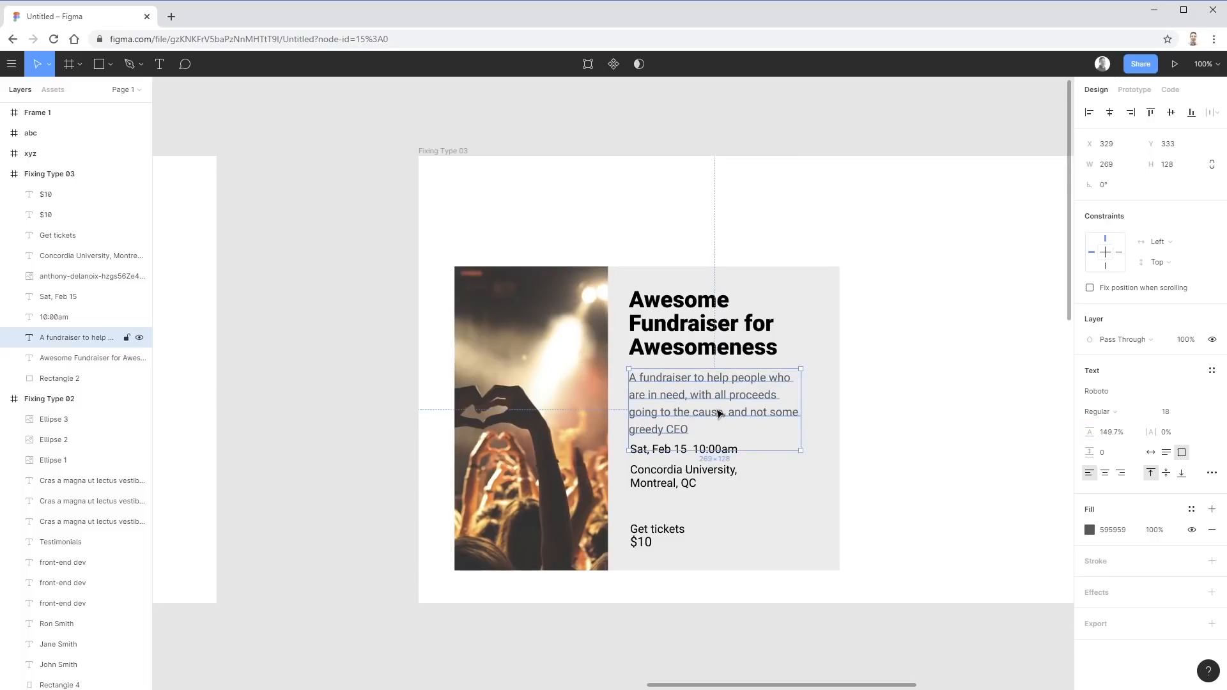
Widen the description's text box to about 296 so the text fits on three lines
drag(802, 403, 814, 403)
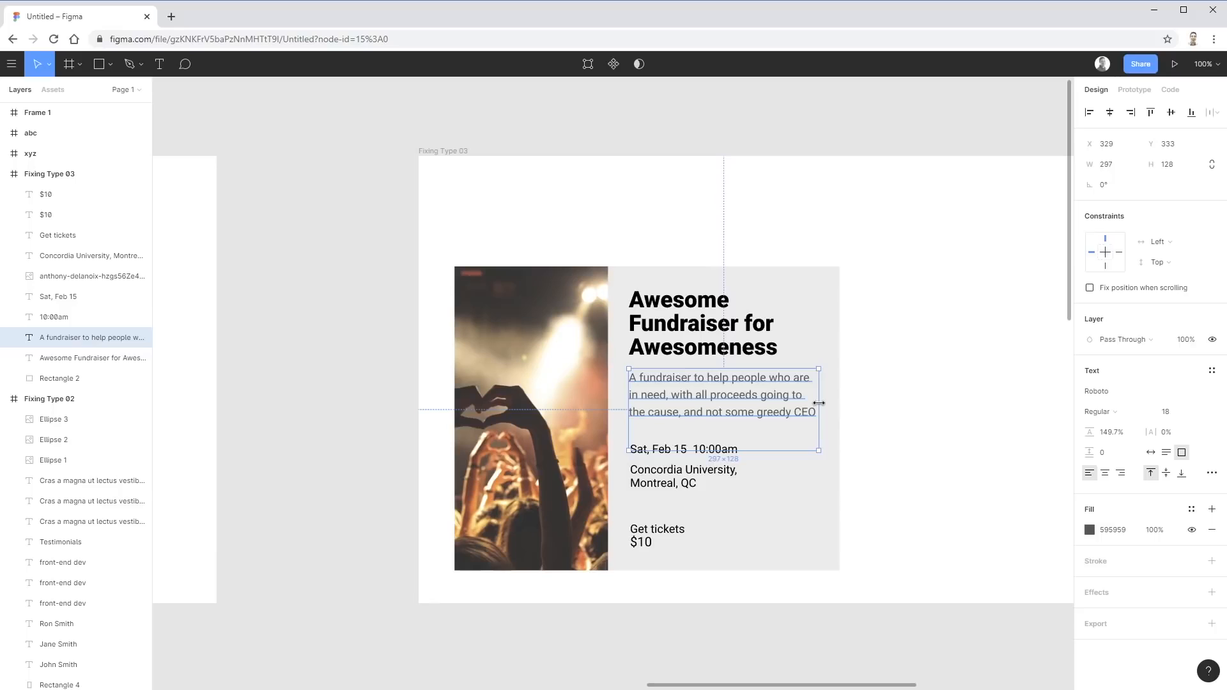
click(954, 550)
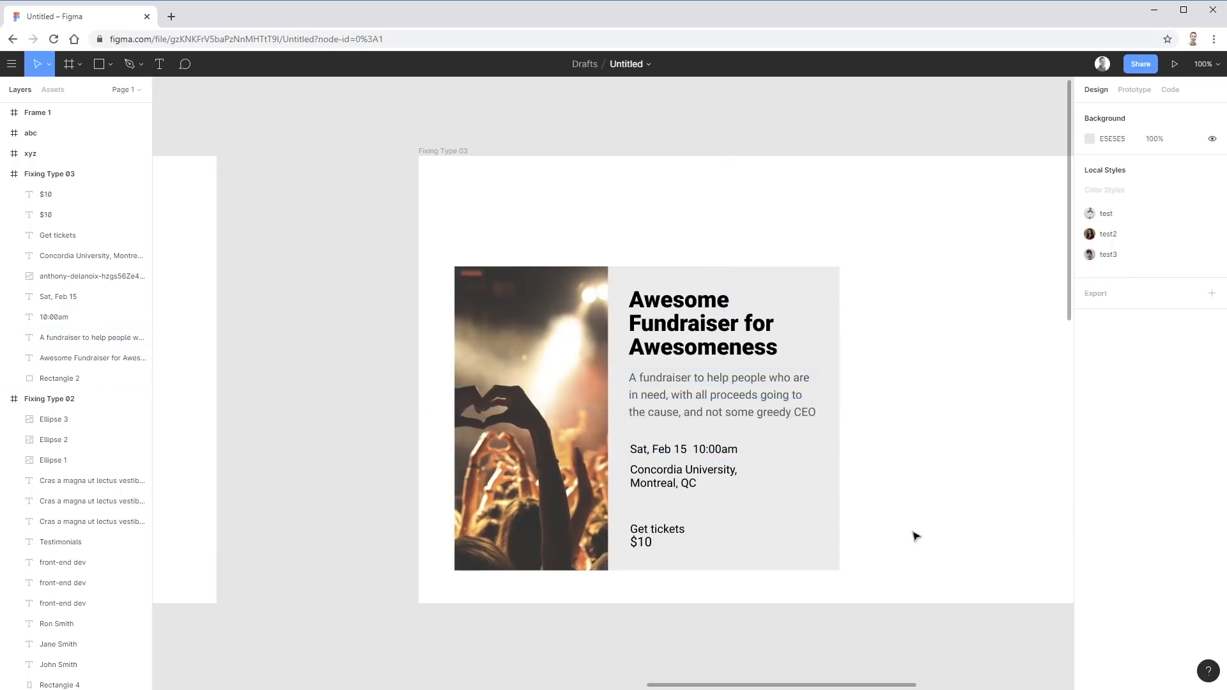
Move the date, time and venue texts together slightly lower, with the date at about Y 461
click(723, 484)
shift+click(713, 455)
drag(711, 460, 739, 458)
key(ctrl+z)
click(940, 466)
click(1007, 459)
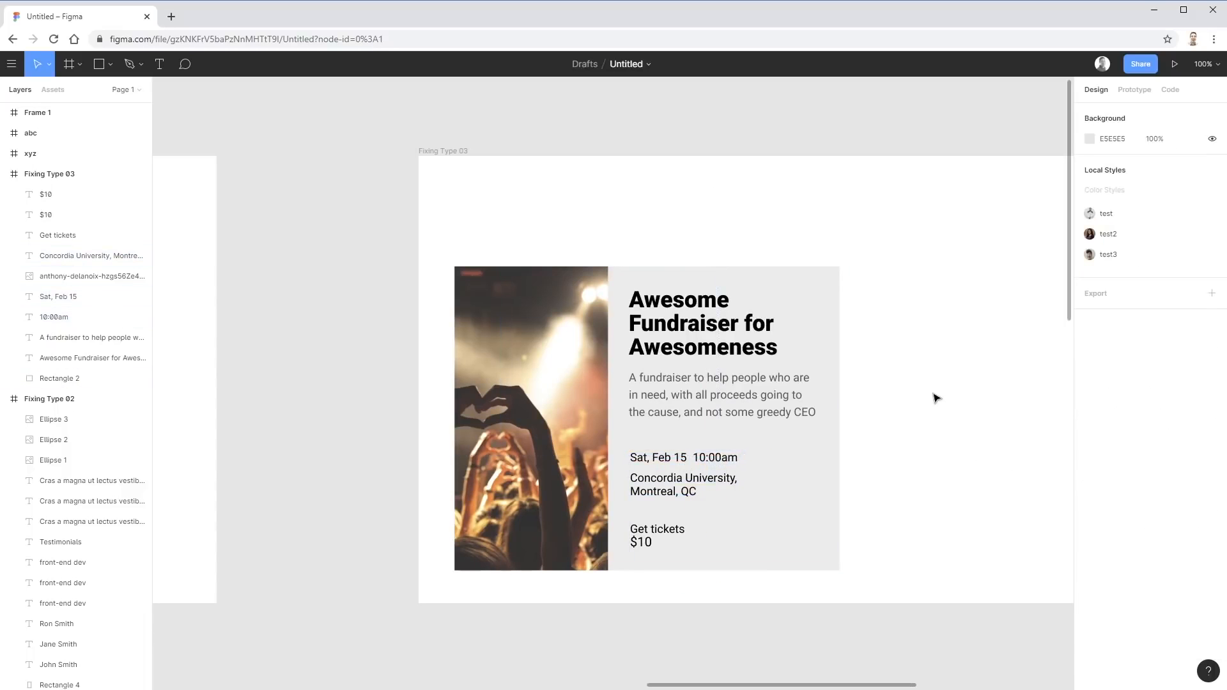
click(807, 348)
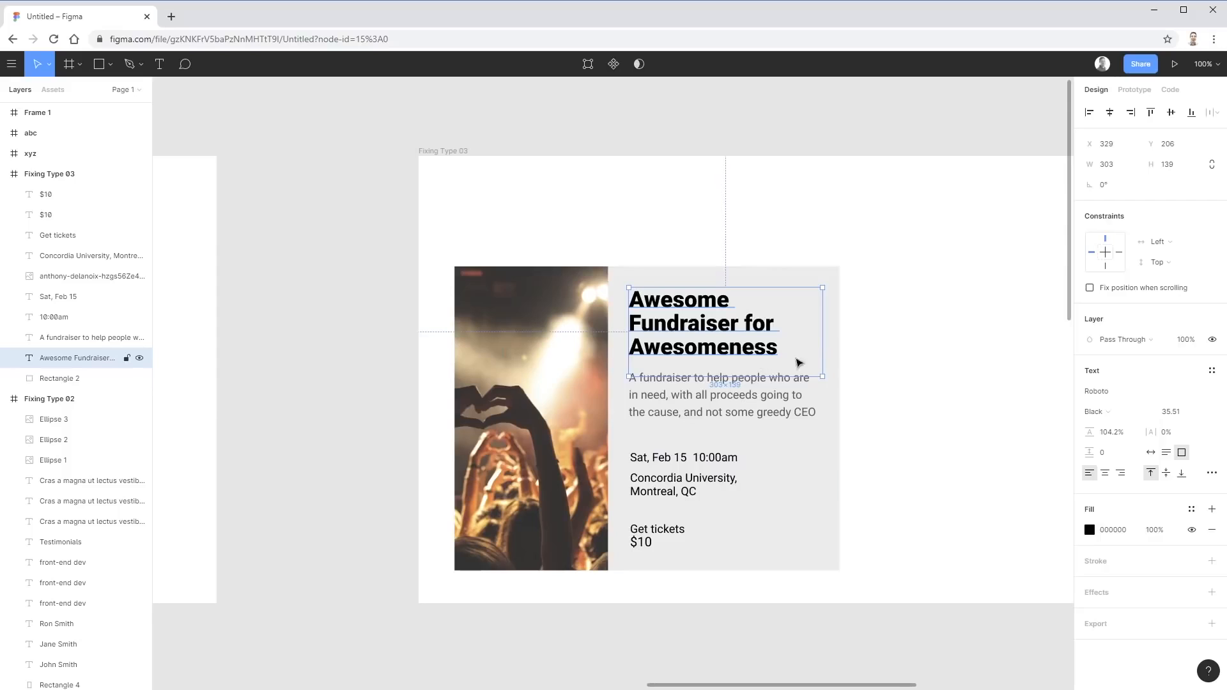
click(921, 358)
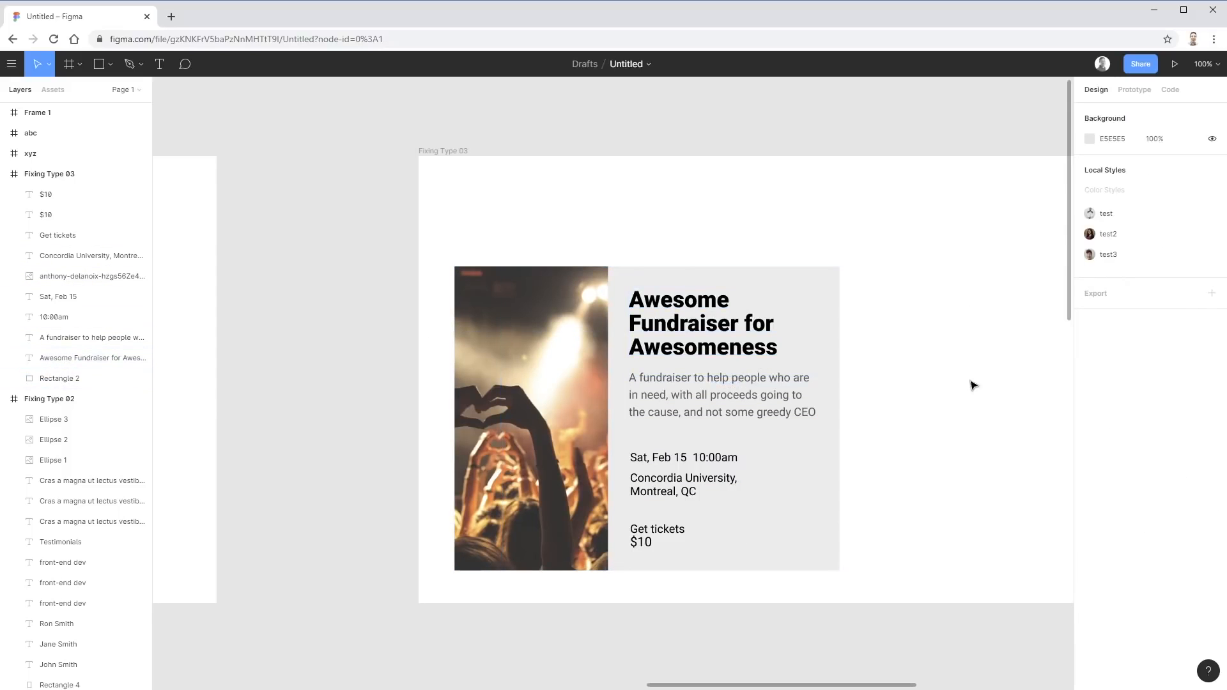
click(717, 340)
click(665, 399)
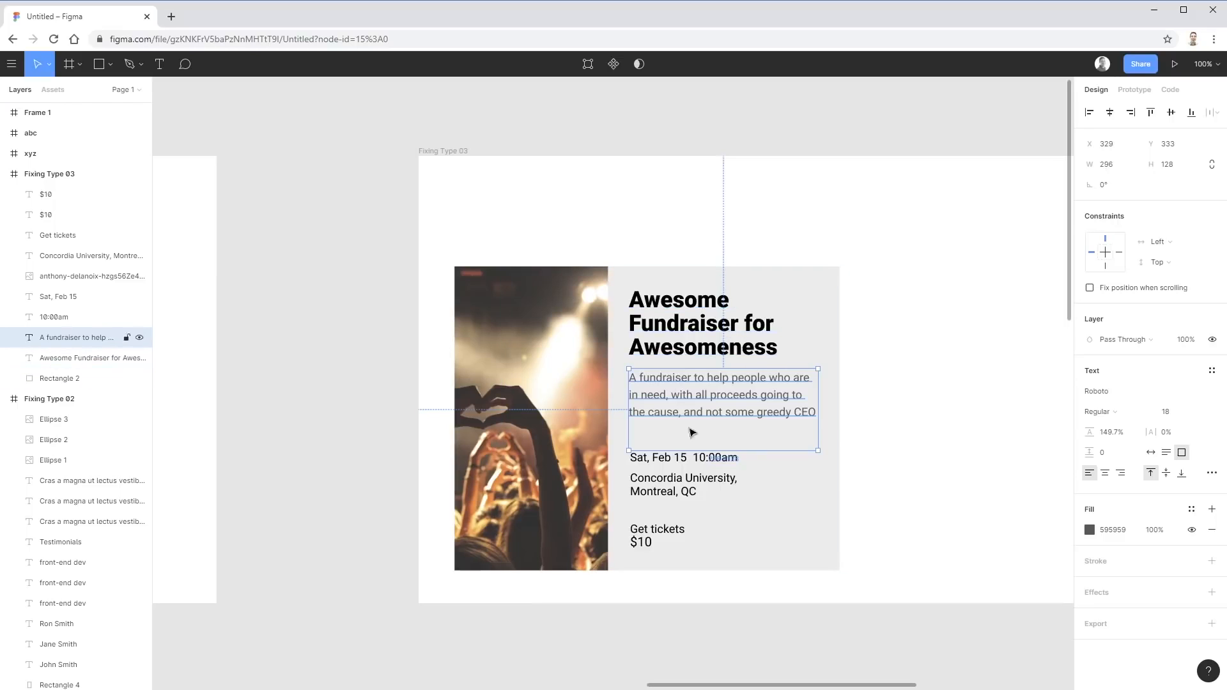
click(660, 353)
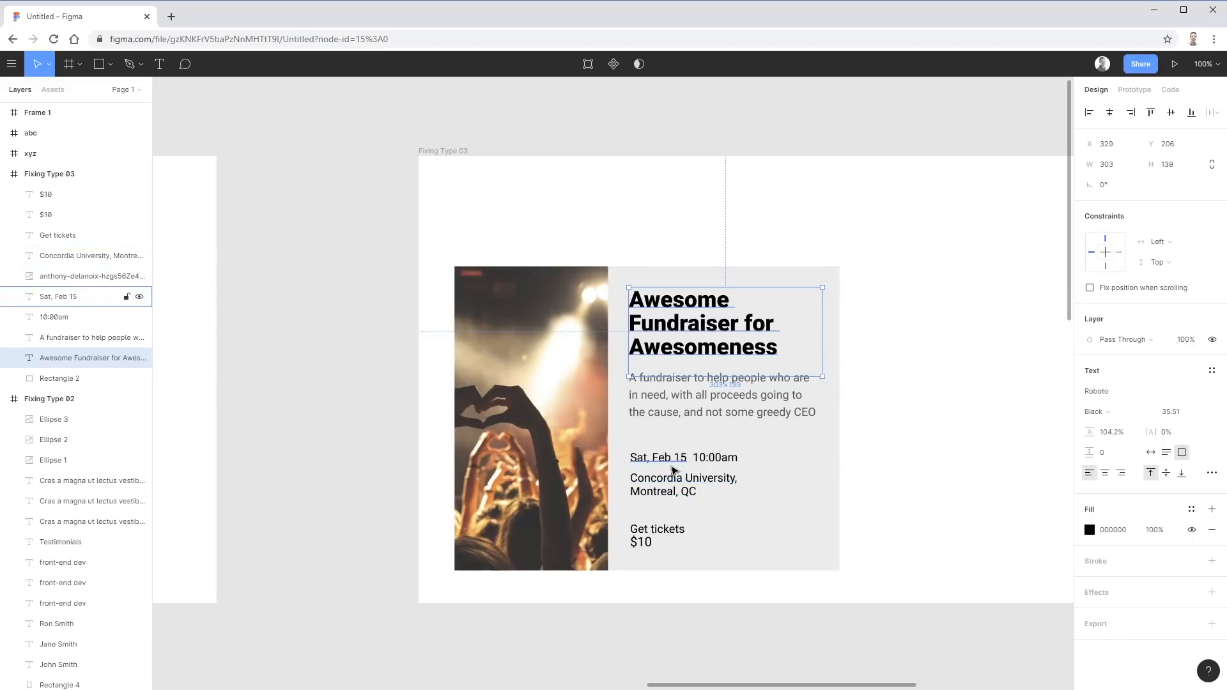
Shrink the "$10" text box to fit its content at 35 × 24, and undo a trial deletion of the price
click(644, 544)
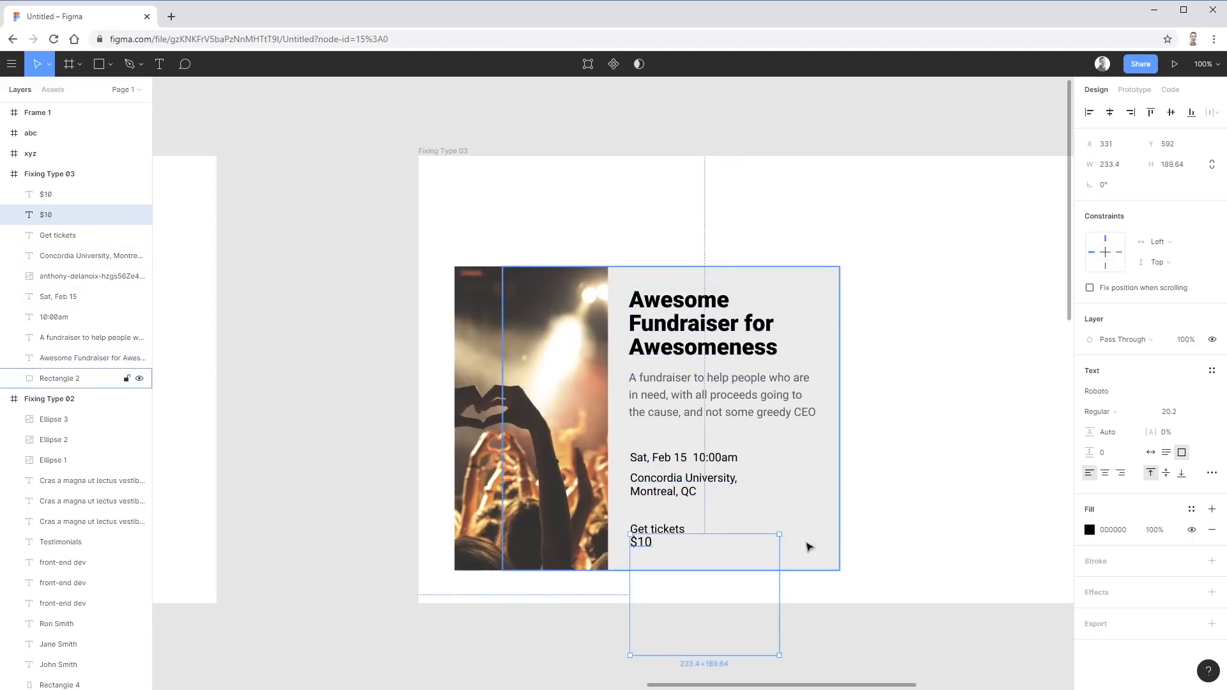
double_click(779, 534)
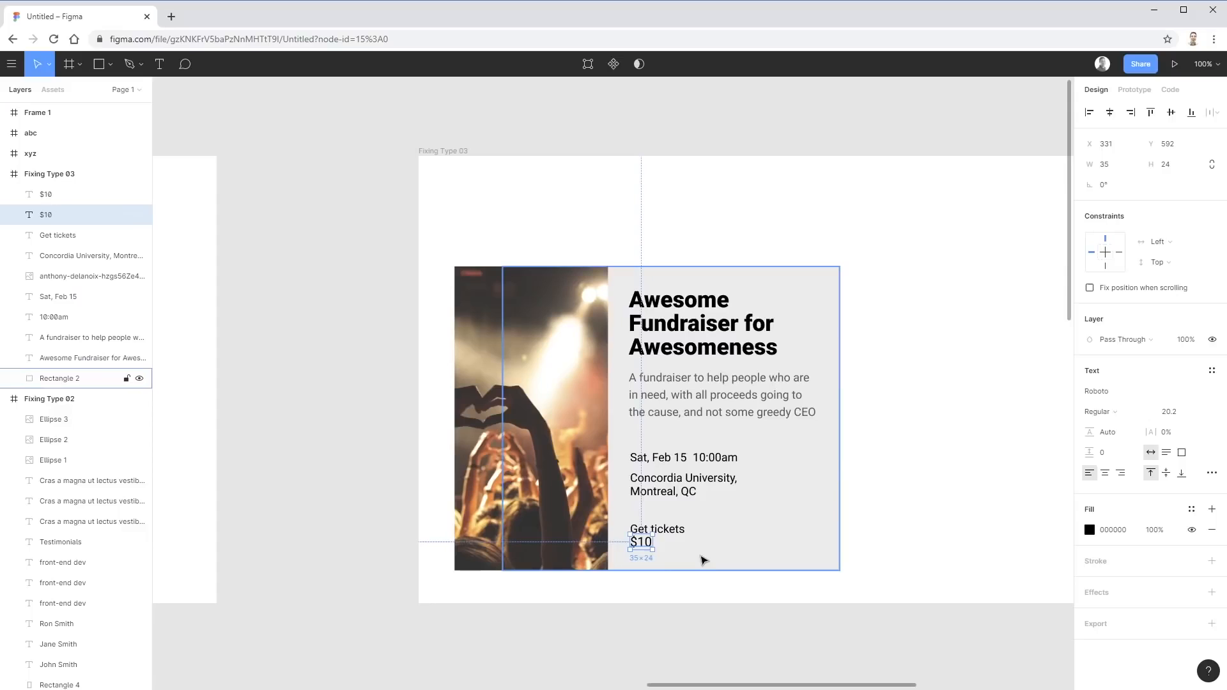
key(Delete)
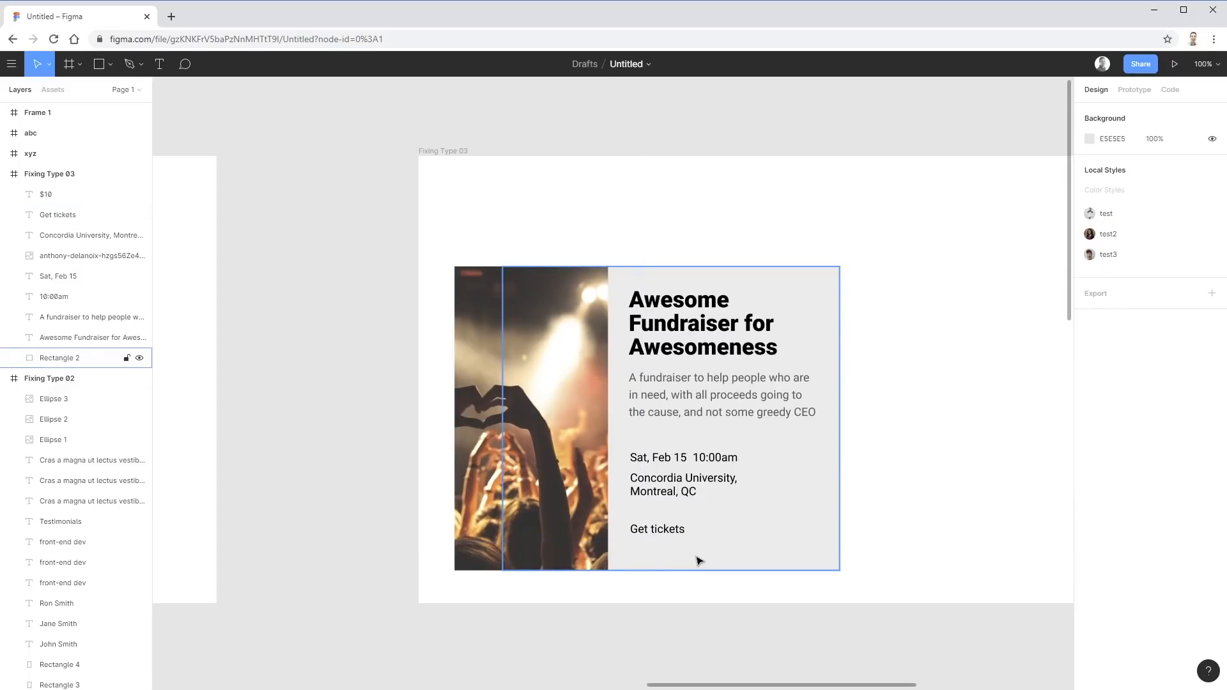
key(ctrl+z)
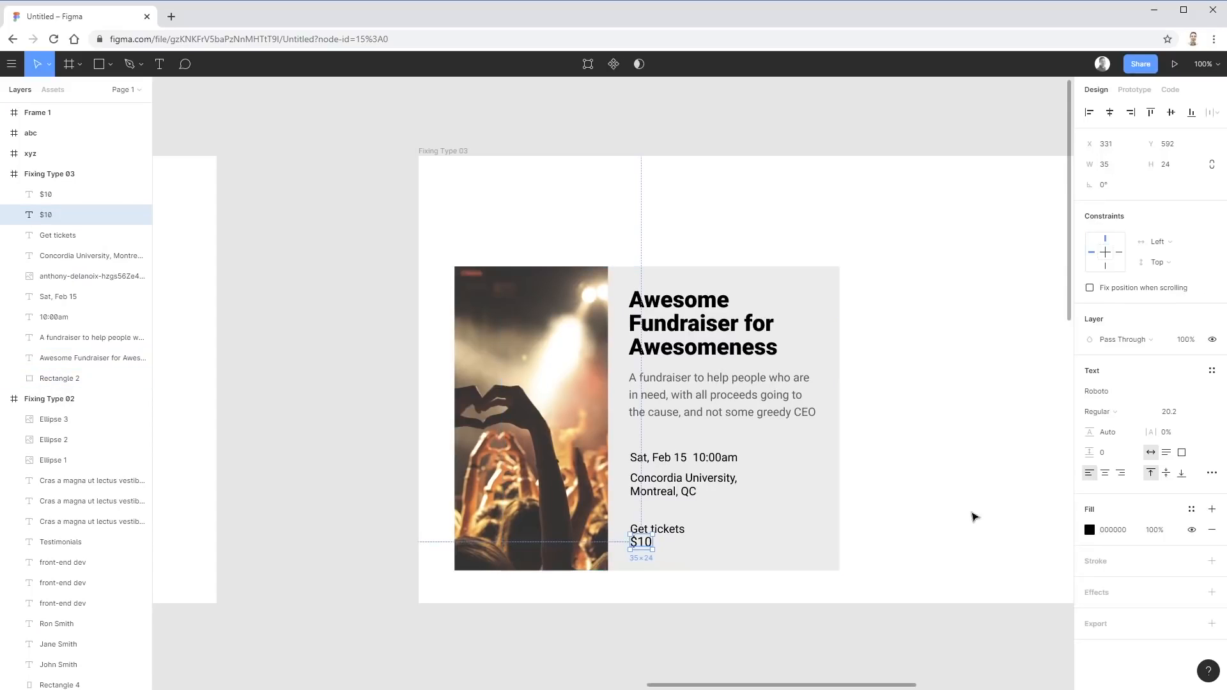
click(1001, 513)
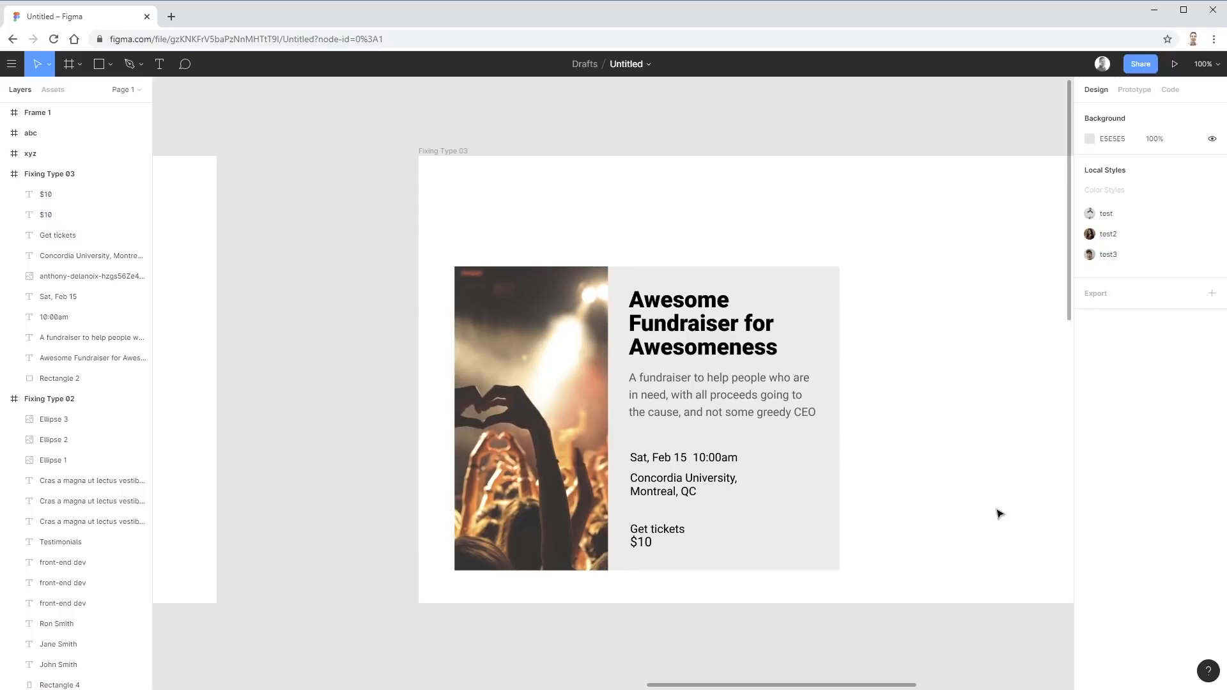
Move the venue text slightly lower to widen the gap beneath the date and time
click(683, 461)
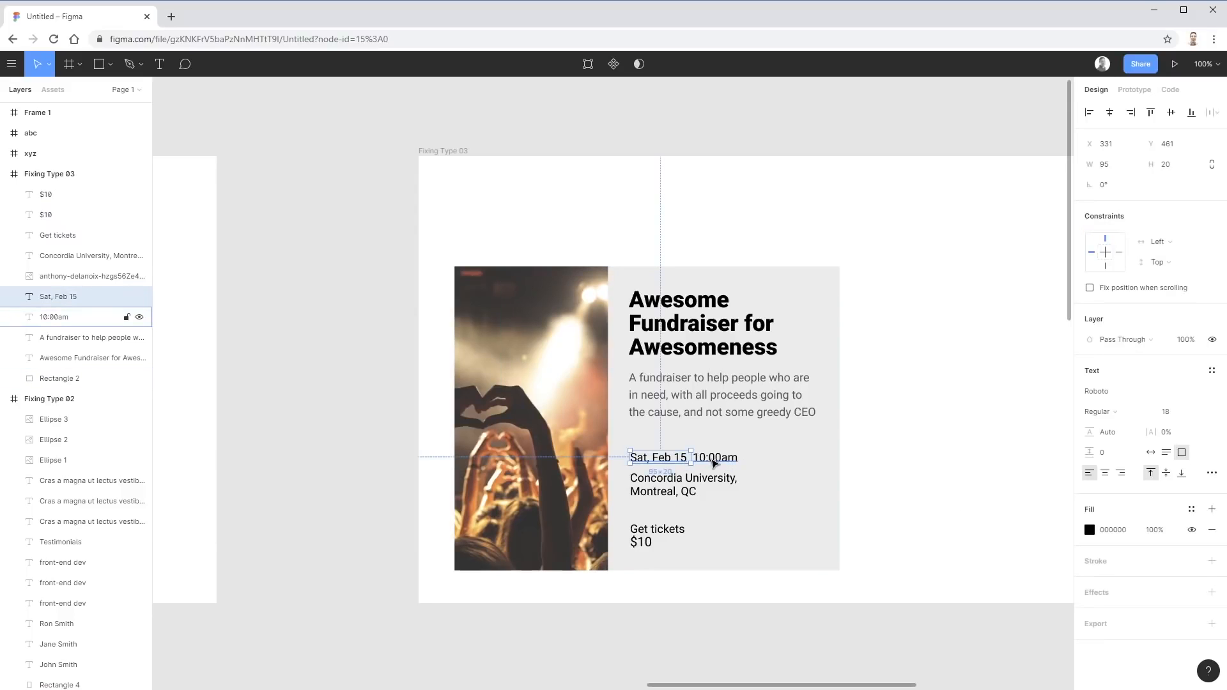
mouse_move(703, 485)
mouse_down()
mouse_move(739, 509)
mouse_move(712, 494)
mouse_up()
key(ctrl+z)
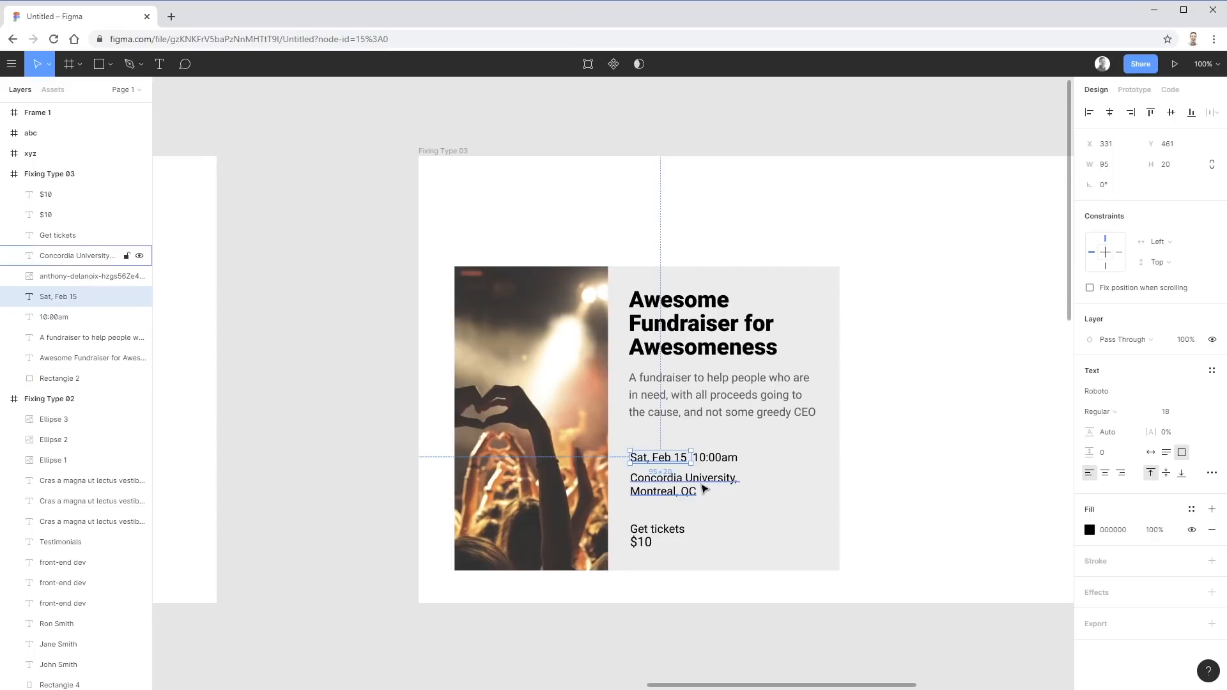
drag(704, 488, 705, 500)
click(658, 458)
shift+click(714, 457)
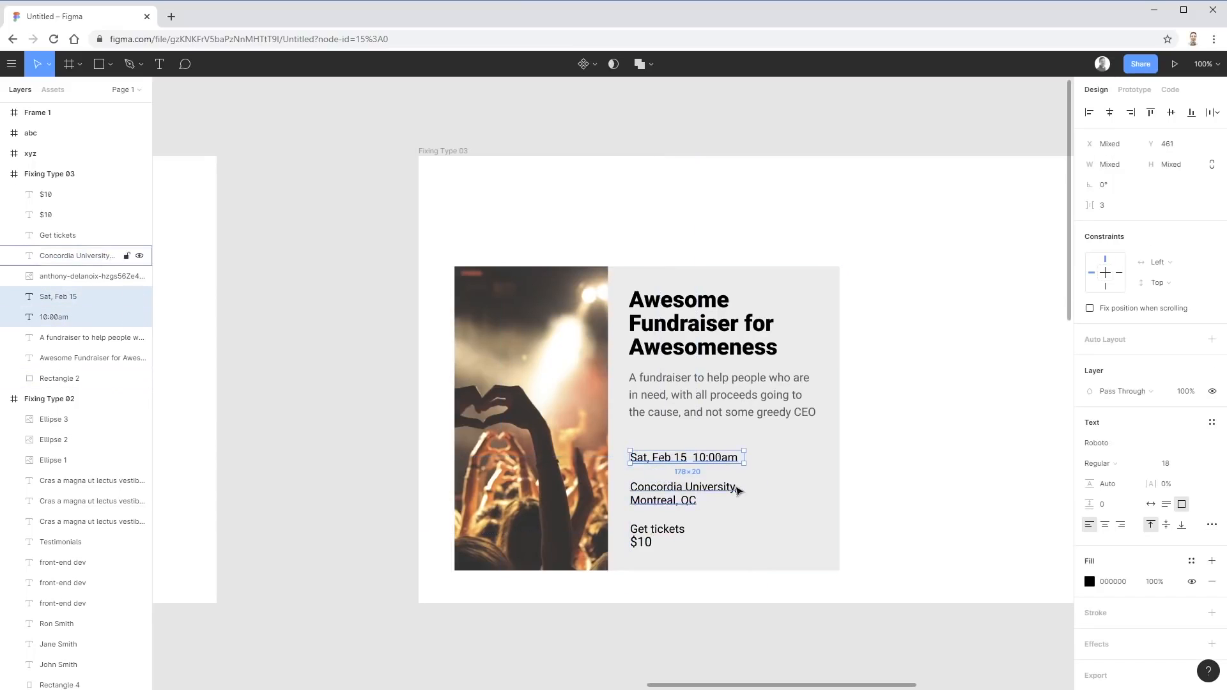
click(915, 480)
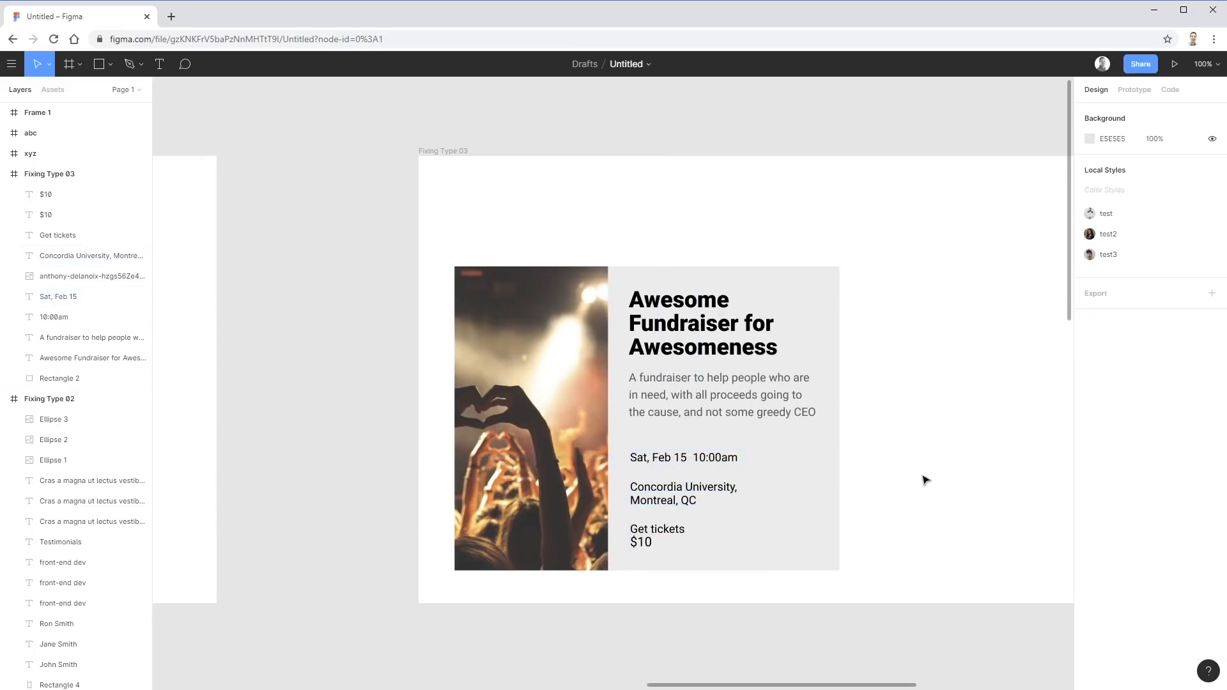
Set the letter case of the fundraiser card's "Sat, Feb 15" date text to uppercase
click(657, 457)
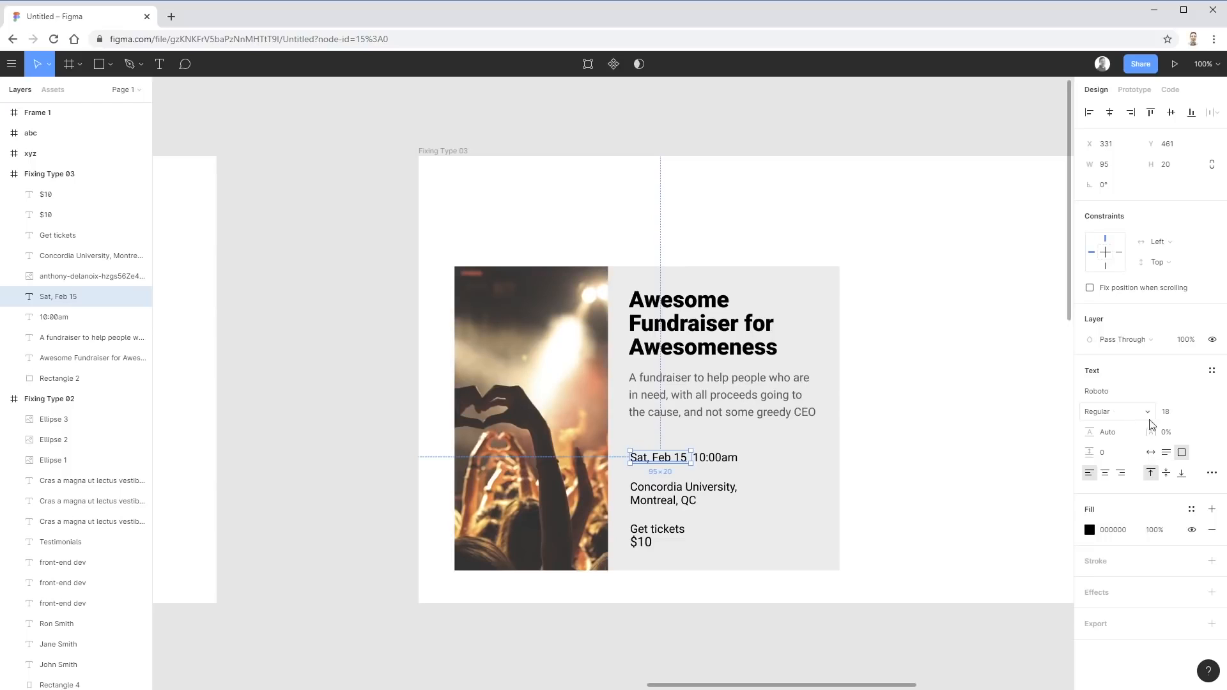
click(1212, 475)
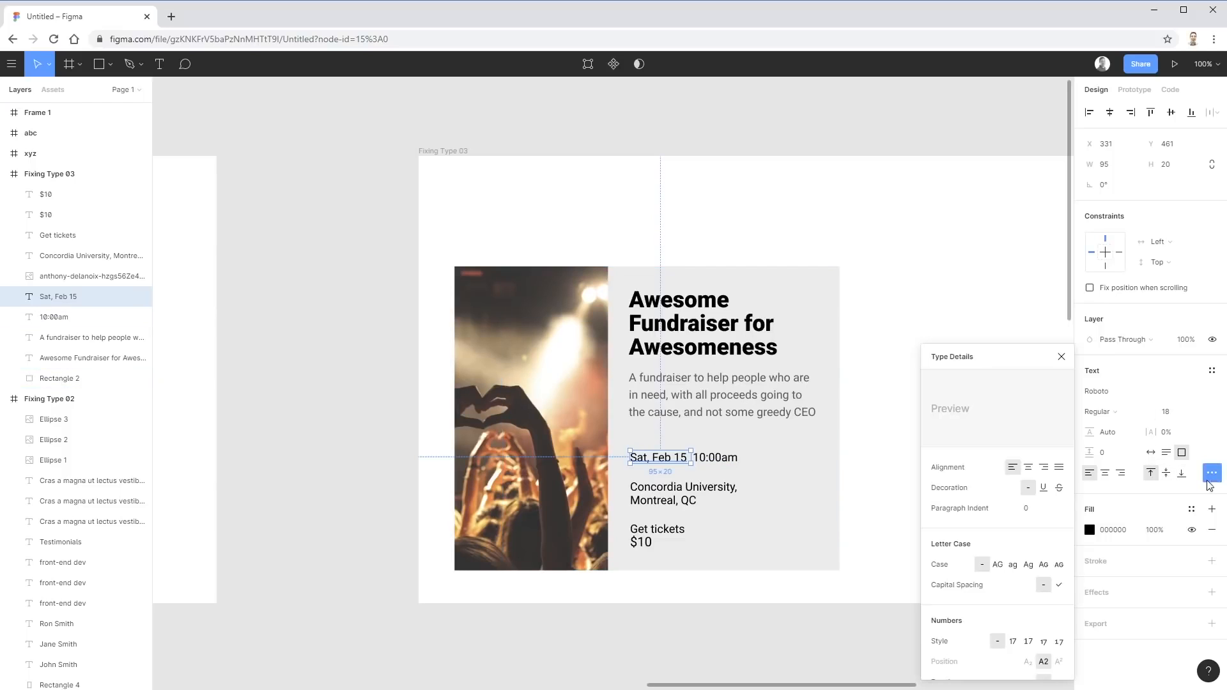
click(998, 565)
click(889, 483)
click(654, 459)
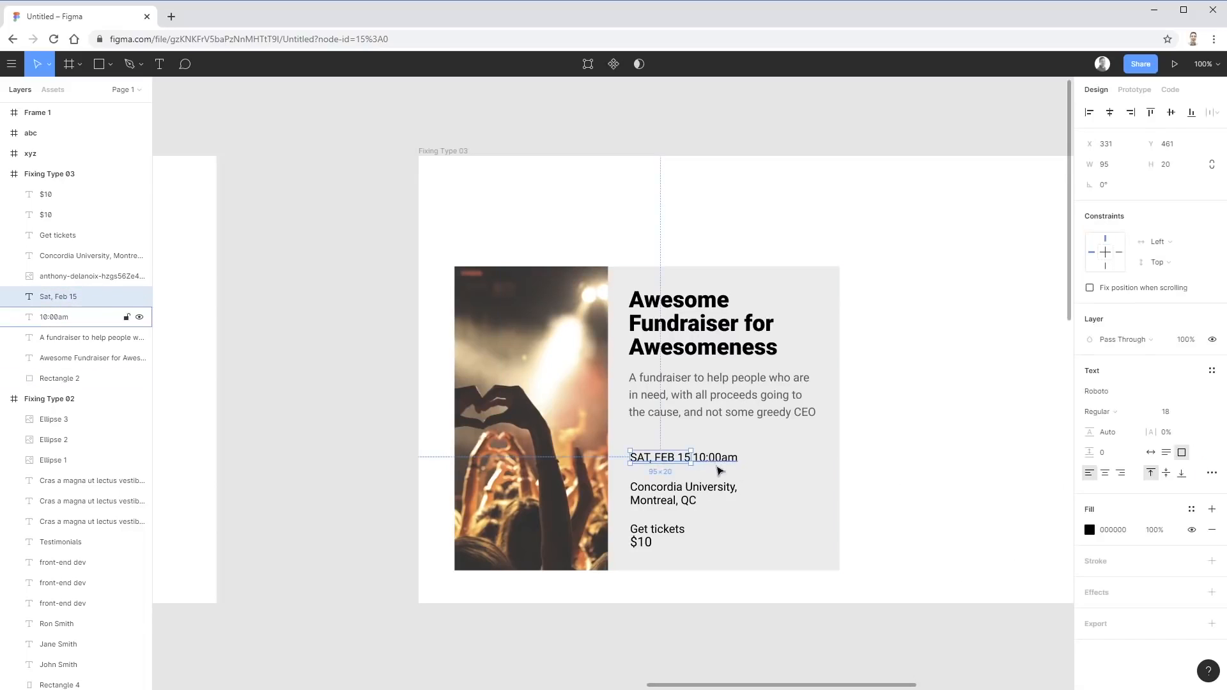
Set the venue text to uppercase and move it up closer to the date and time line
click(704, 494)
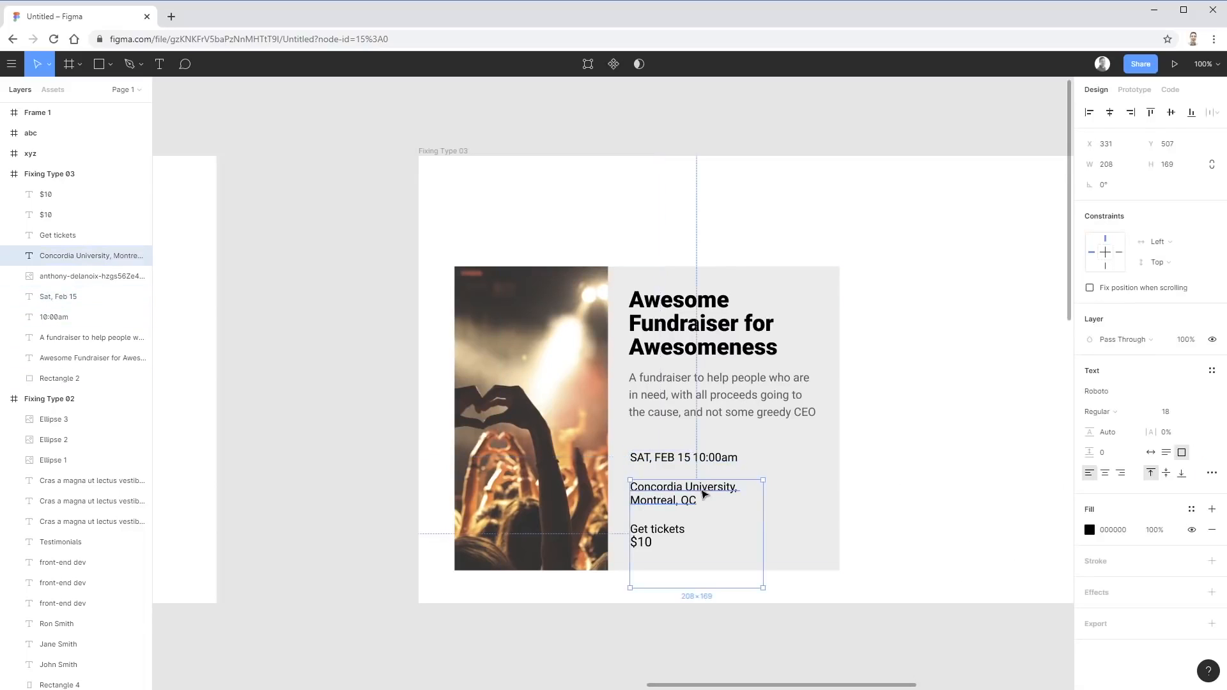
click(1212, 473)
click(998, 565)
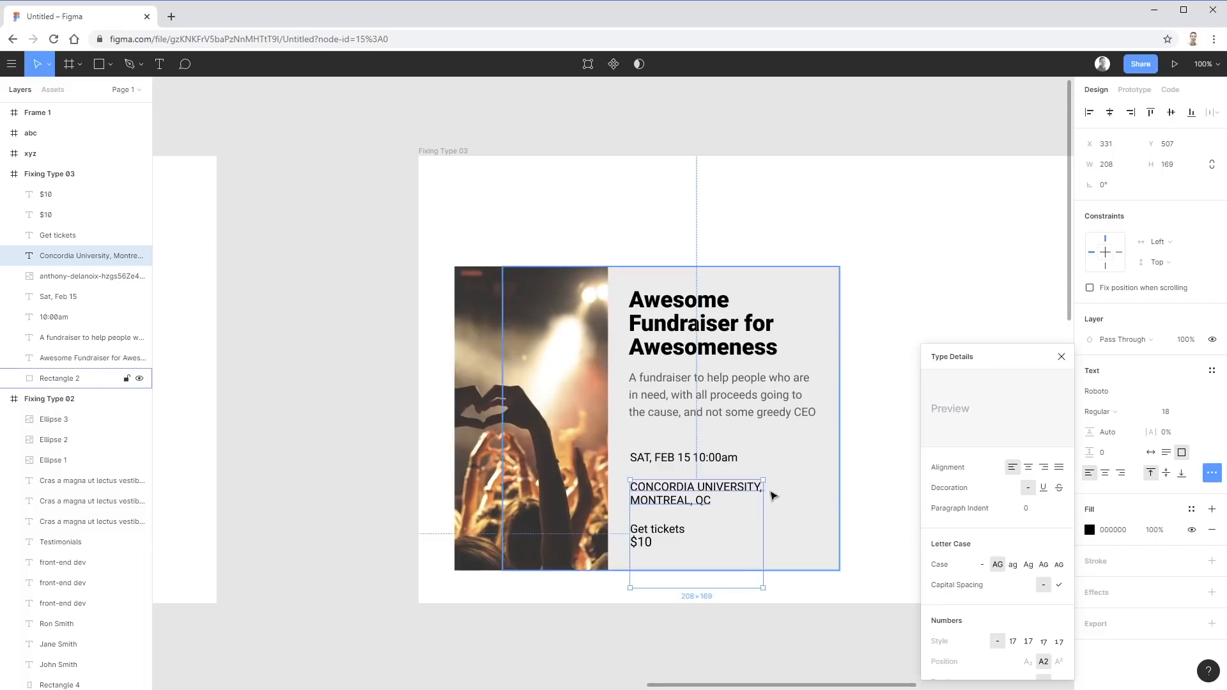
click(895, 476)
drag(757, 490, 758, 478)
click(1007, 482)
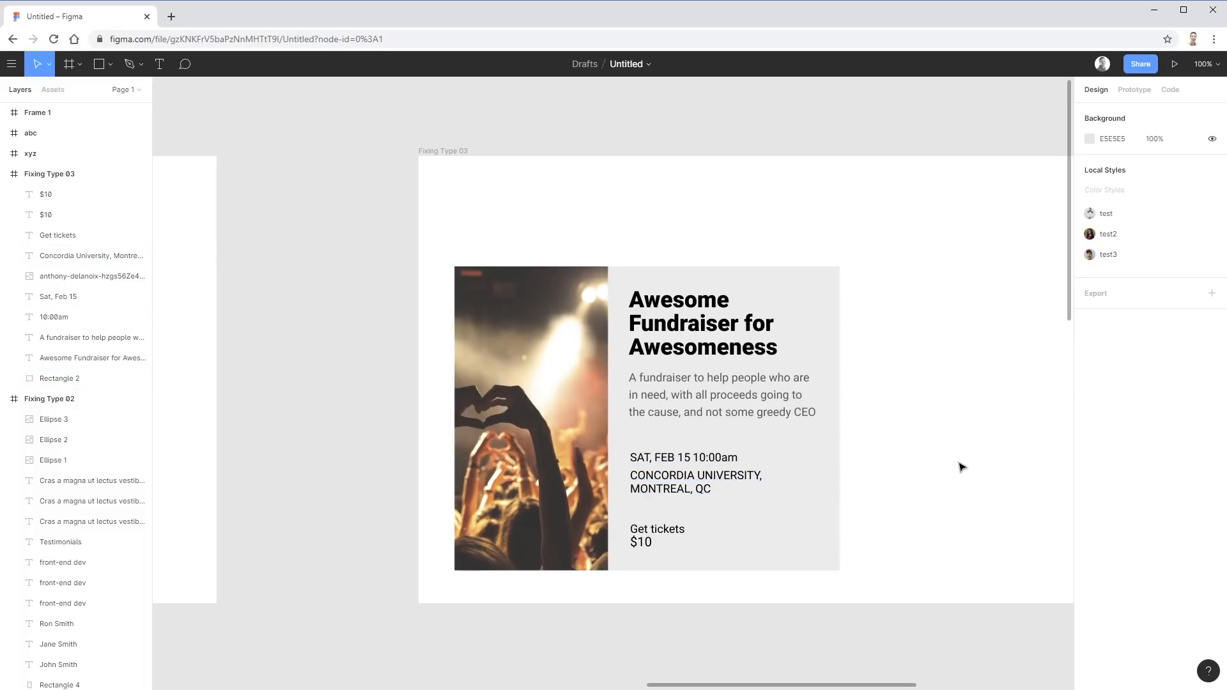
Set the font size of the date, time and venue texts to 16, trying 14 along the way
click(650, 458)
shift+click(716, 459)
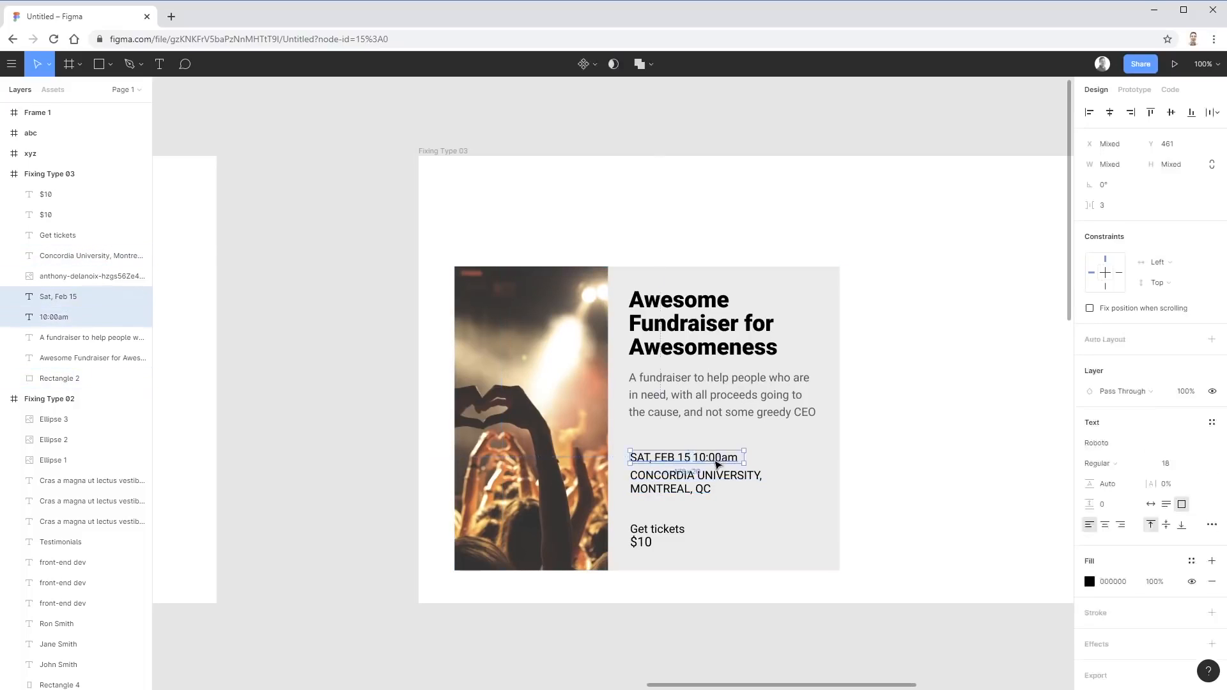
shift+click(733, 491)
click(1171, 433)
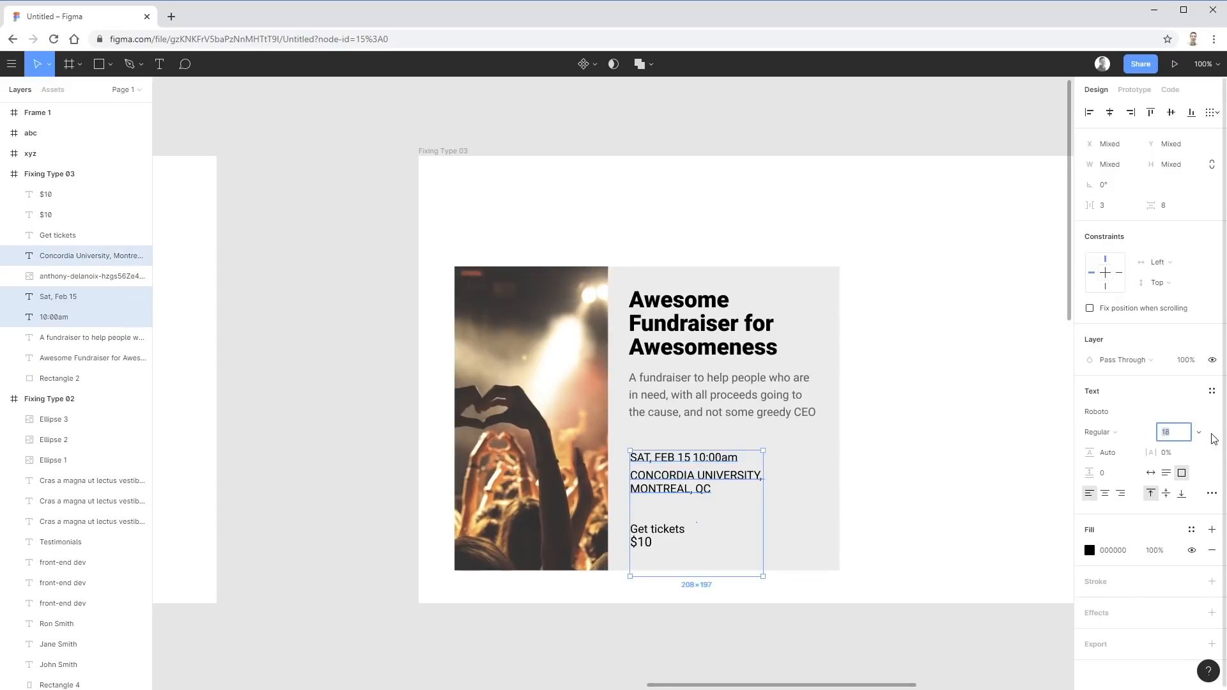
key(Return)
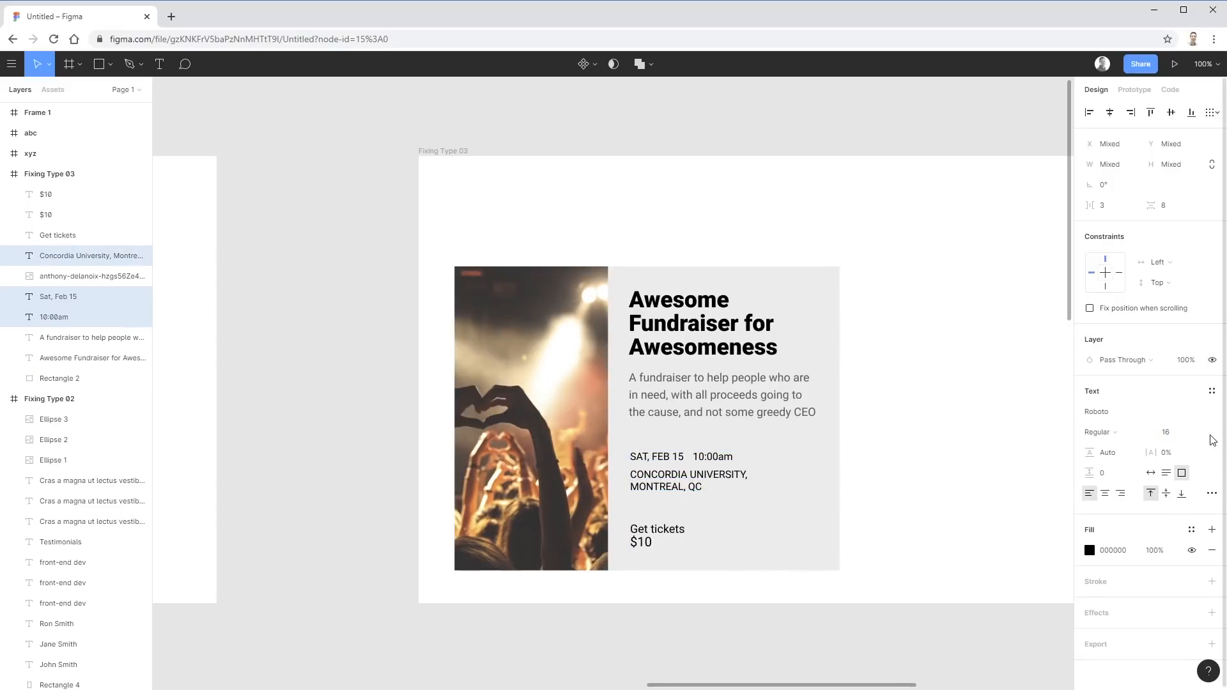
click(1174, 433)
text(14)
key(Return)
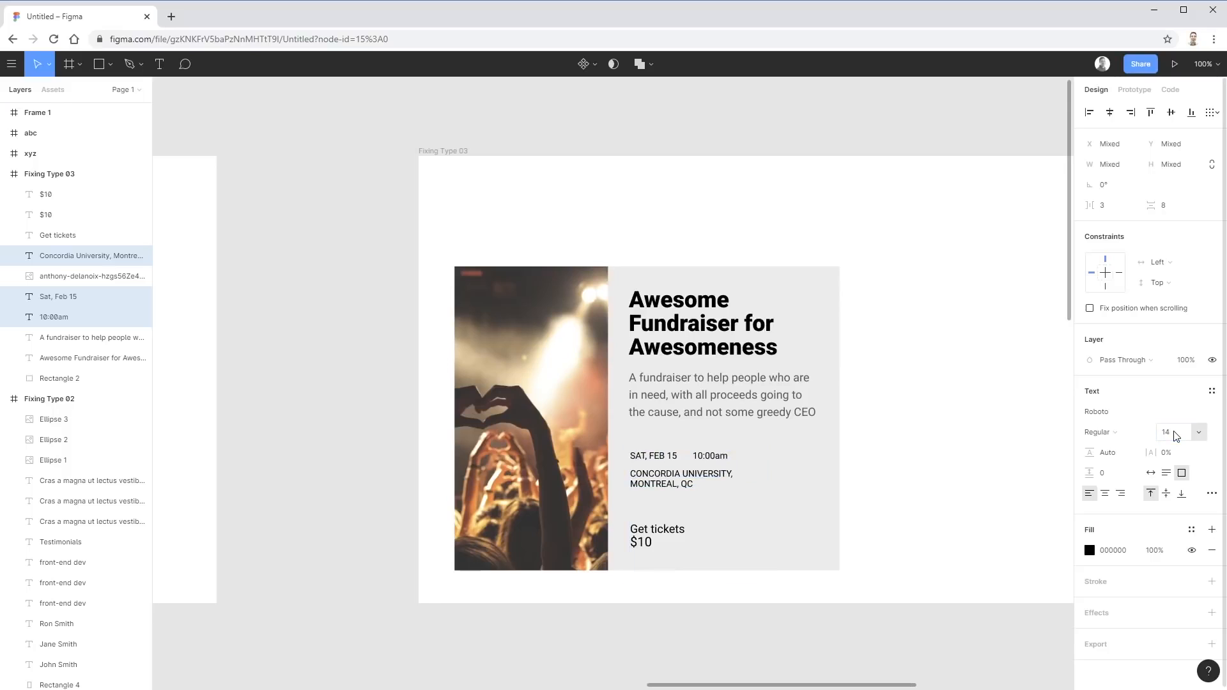
click(1174, 433)
text(16)
key(Return)
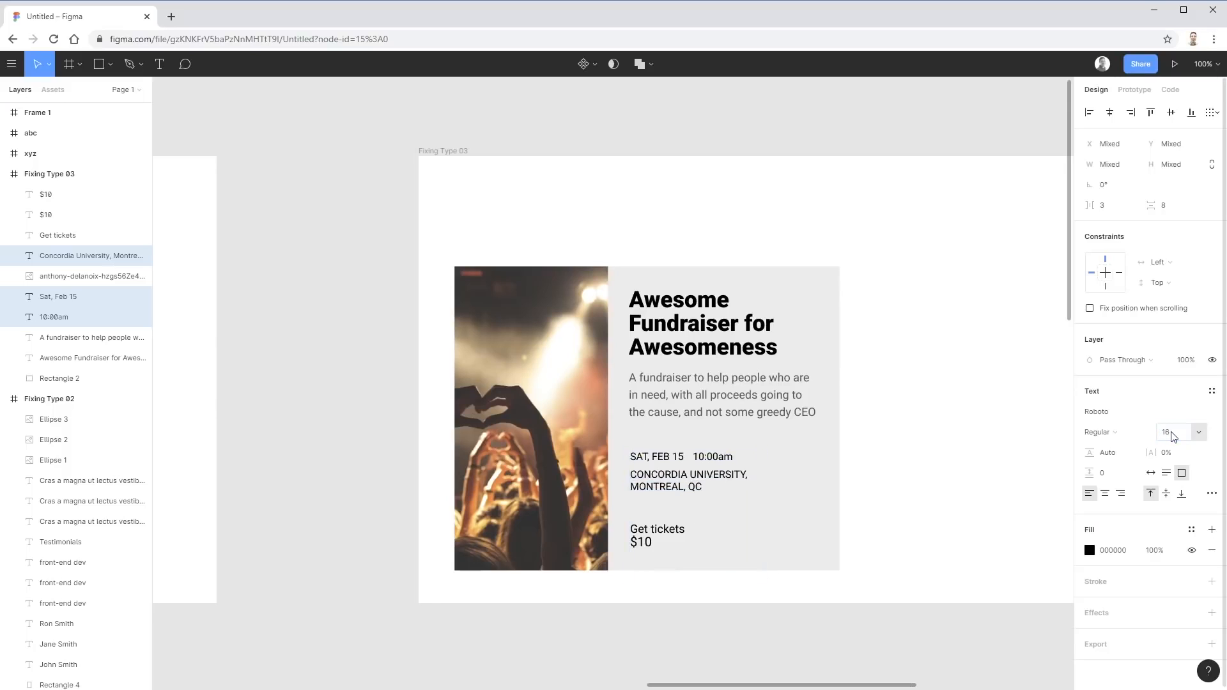
click(998, 419)
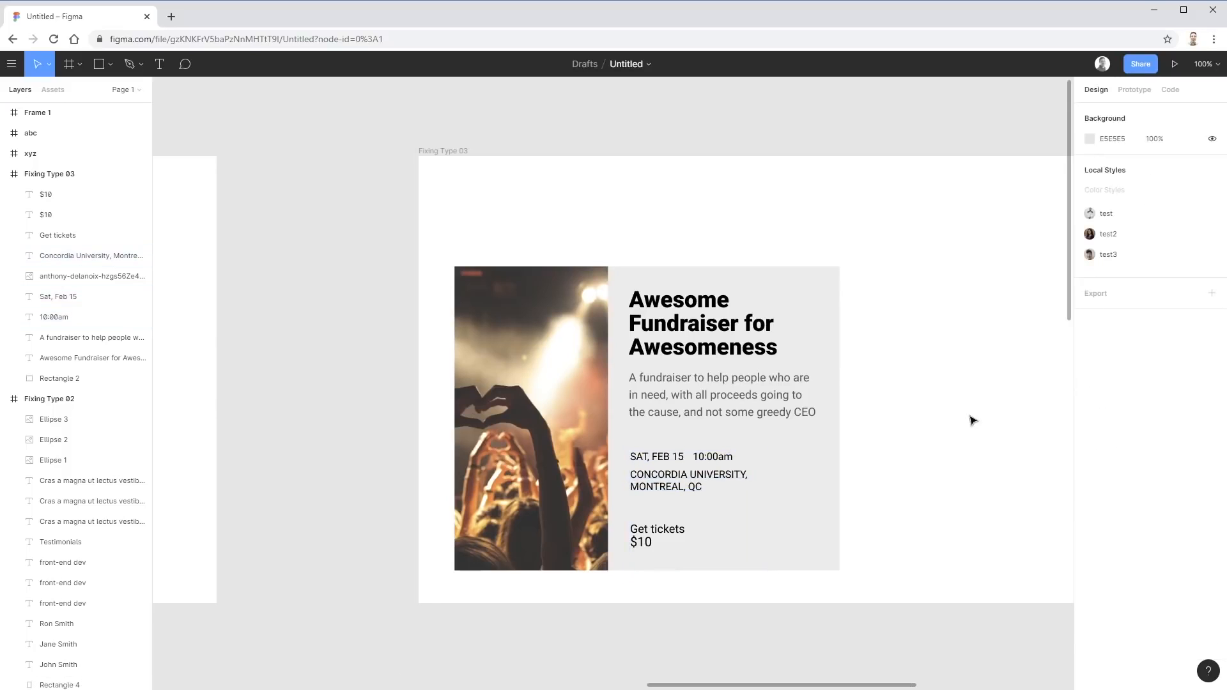
Change the font weight of the date and time texts to Black
click(671, 458)
shift+click(708, 457)
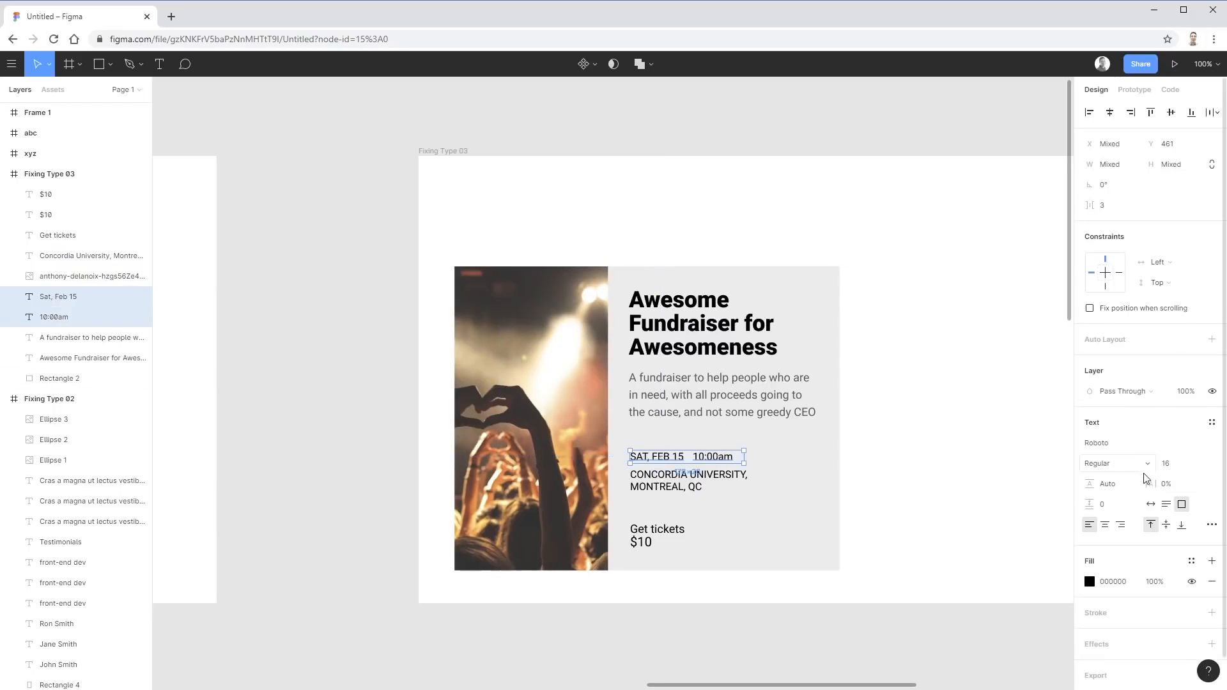
click(1136, 464)
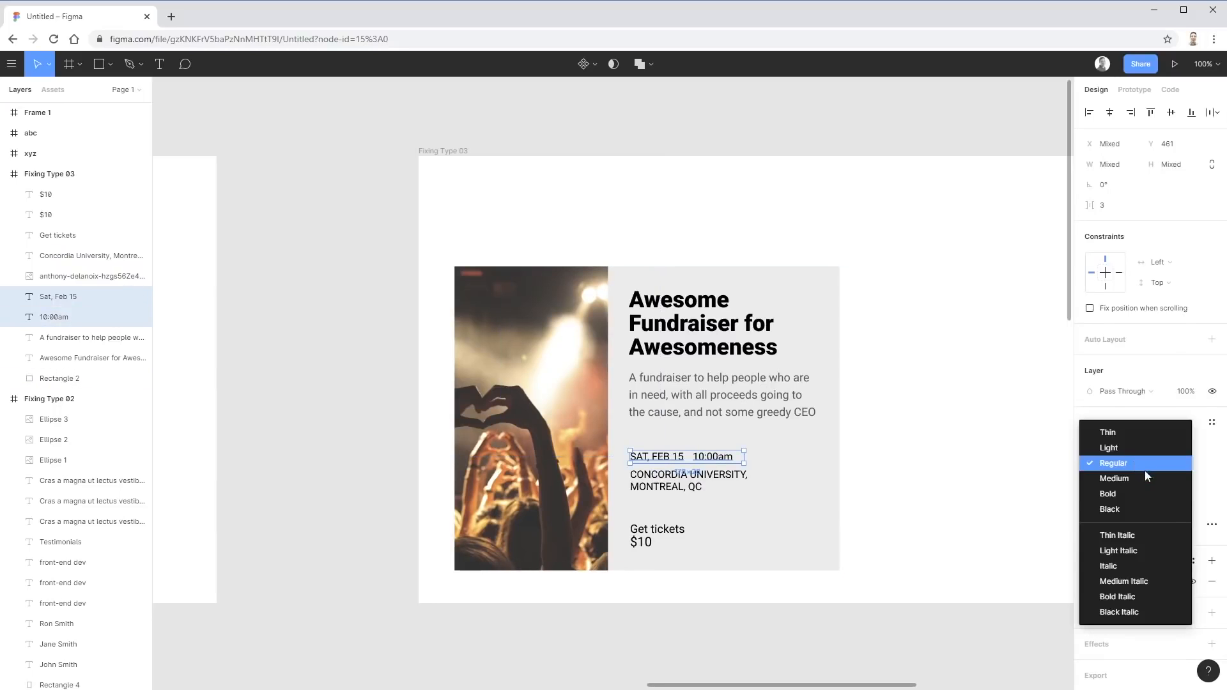
click(1114, 508)
click(915, 505)
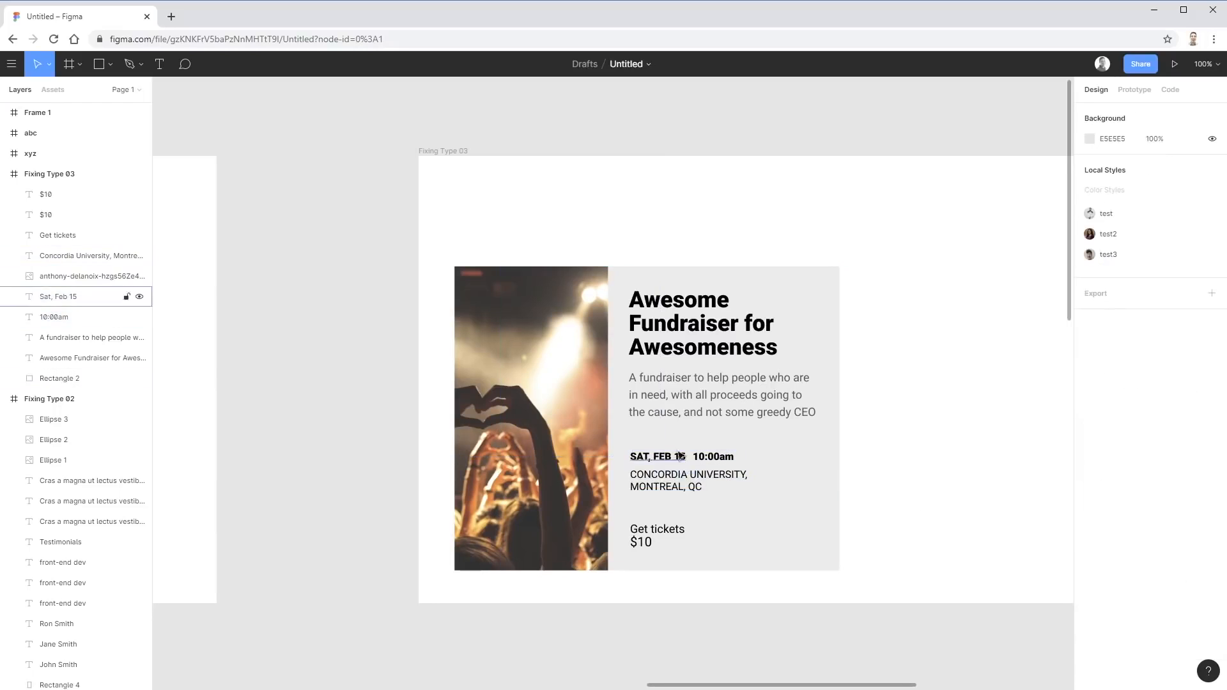
Move the venue text up to Y 481 directly beneath the date, and shift the time text closer to the date at X 425
drag(670, 488, 672, 484)
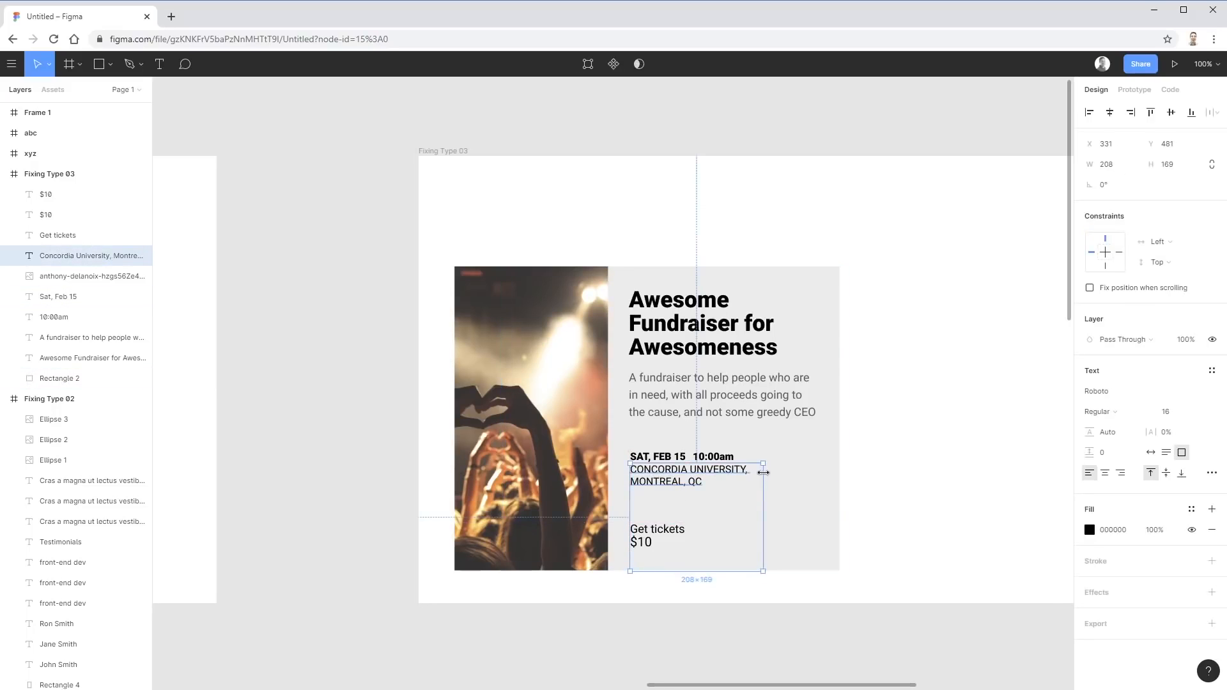
click(715, 457)
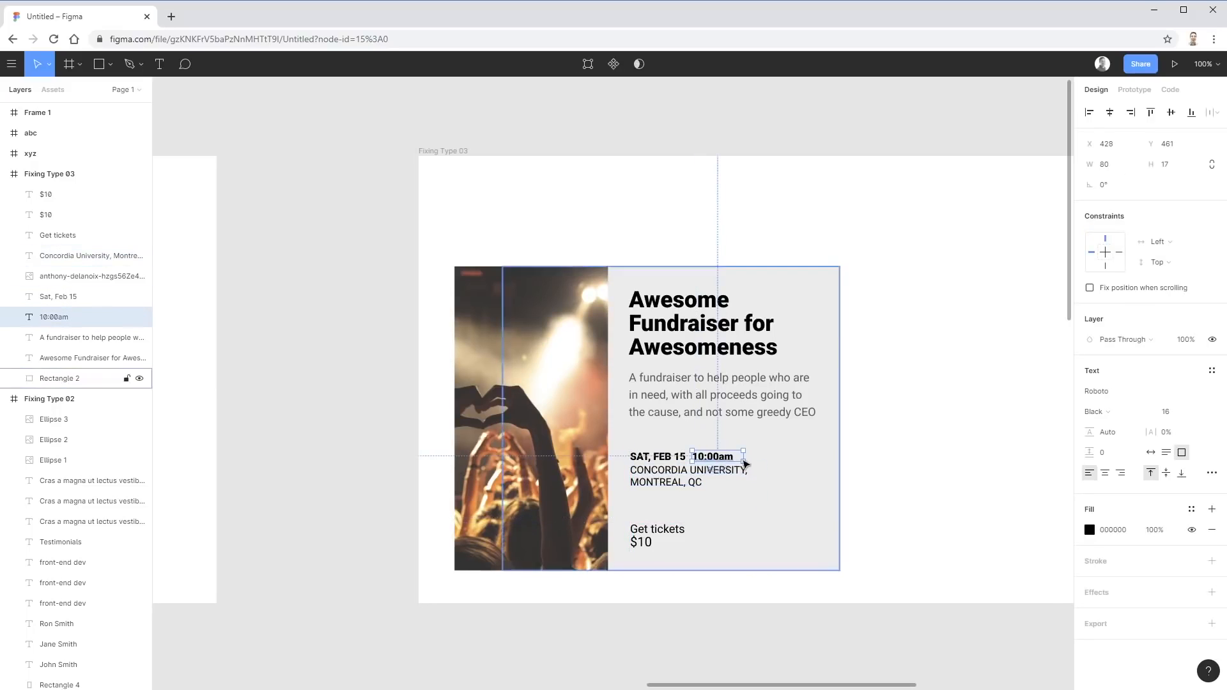
click(869, 455)
Increase the letter spacing of the date and time texts to 6.5%
click(677, 459)
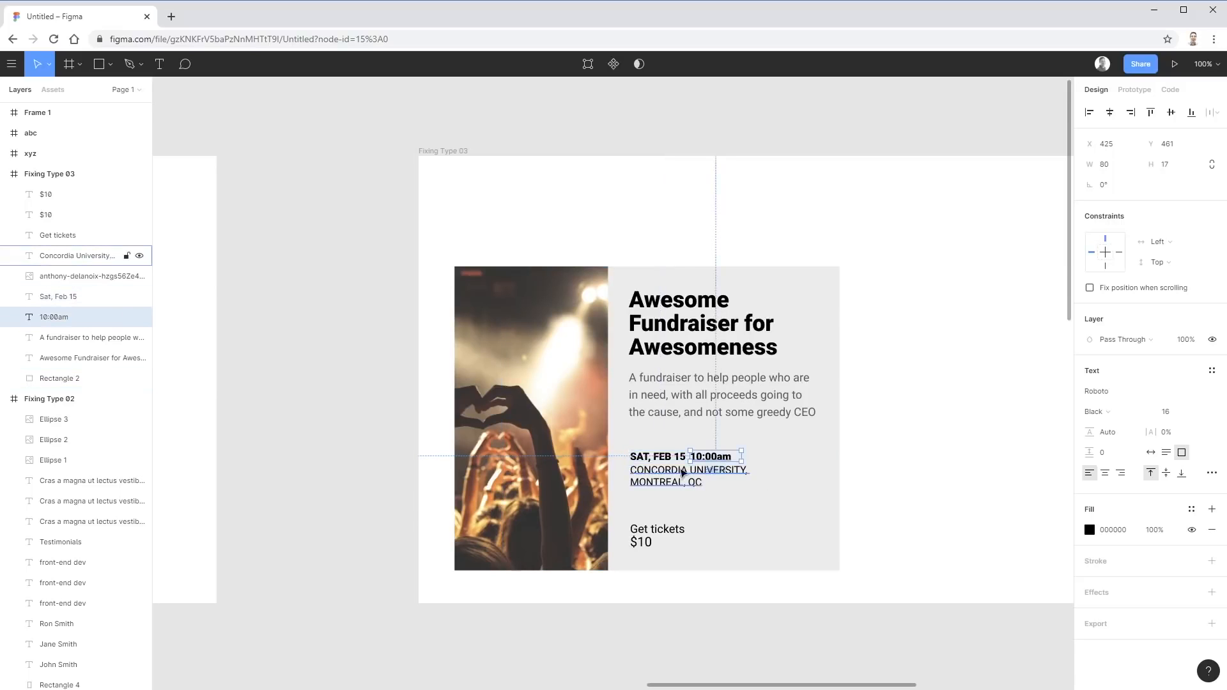
shift+click(711, 458)
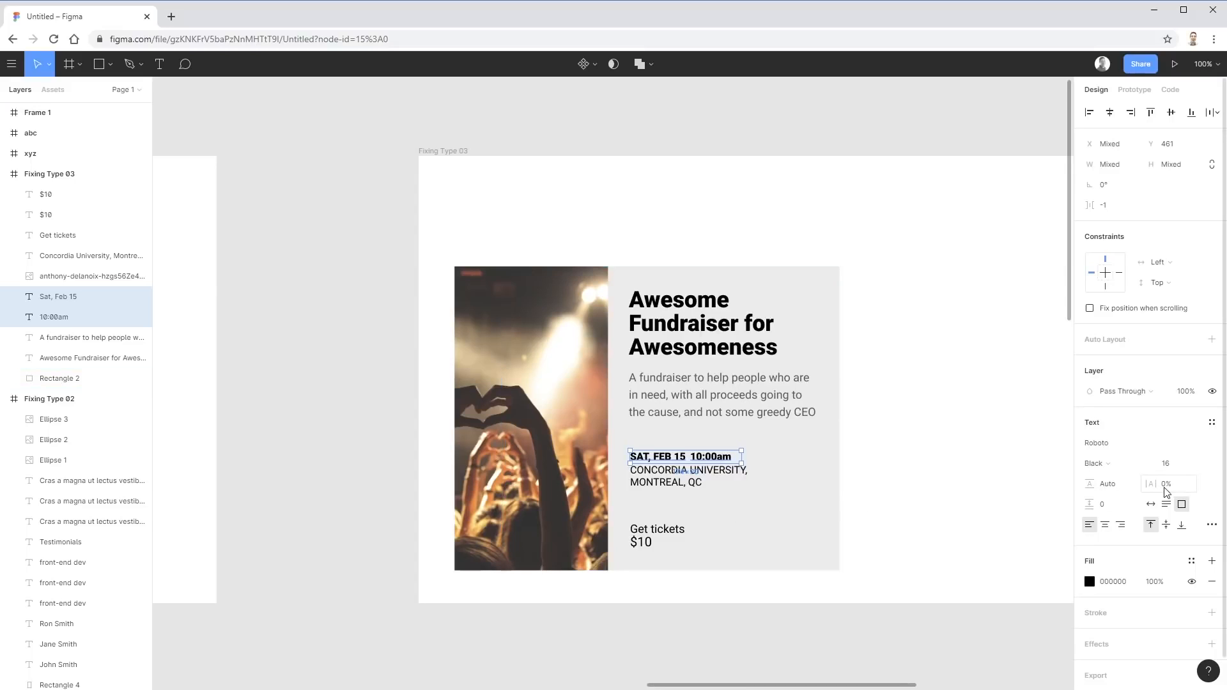
drag(1145, 486, 1151, 487)
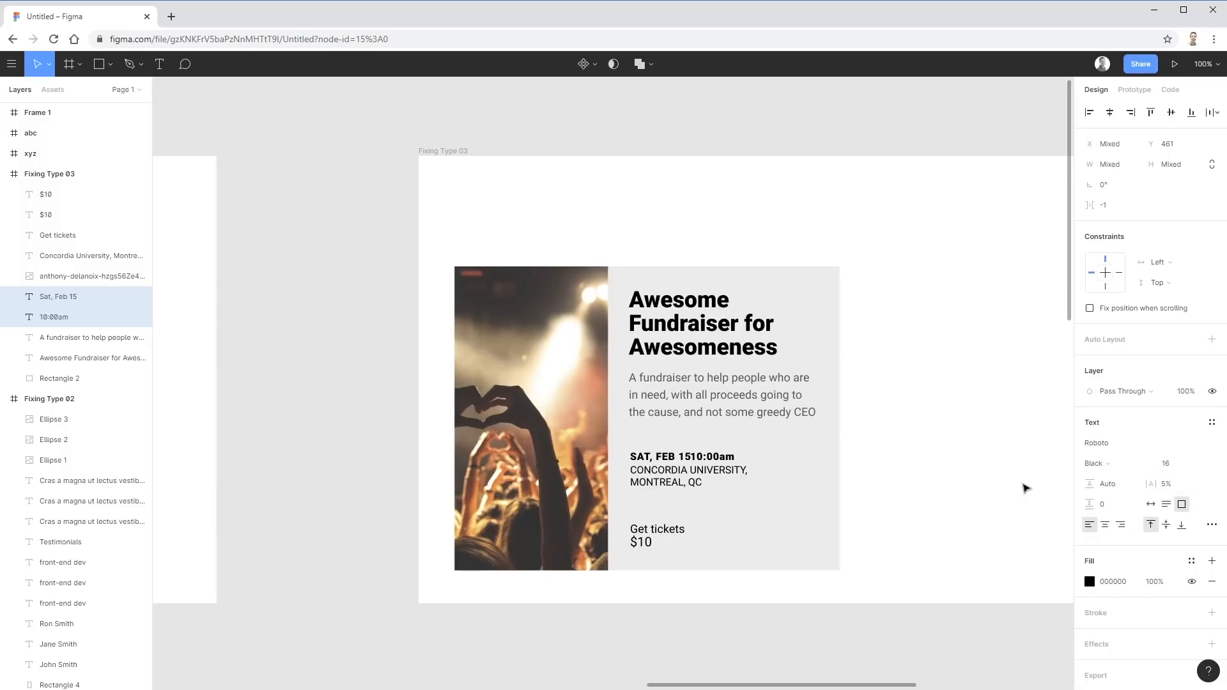
drag(1149, 484, 1155, 484)
click(934, 487)
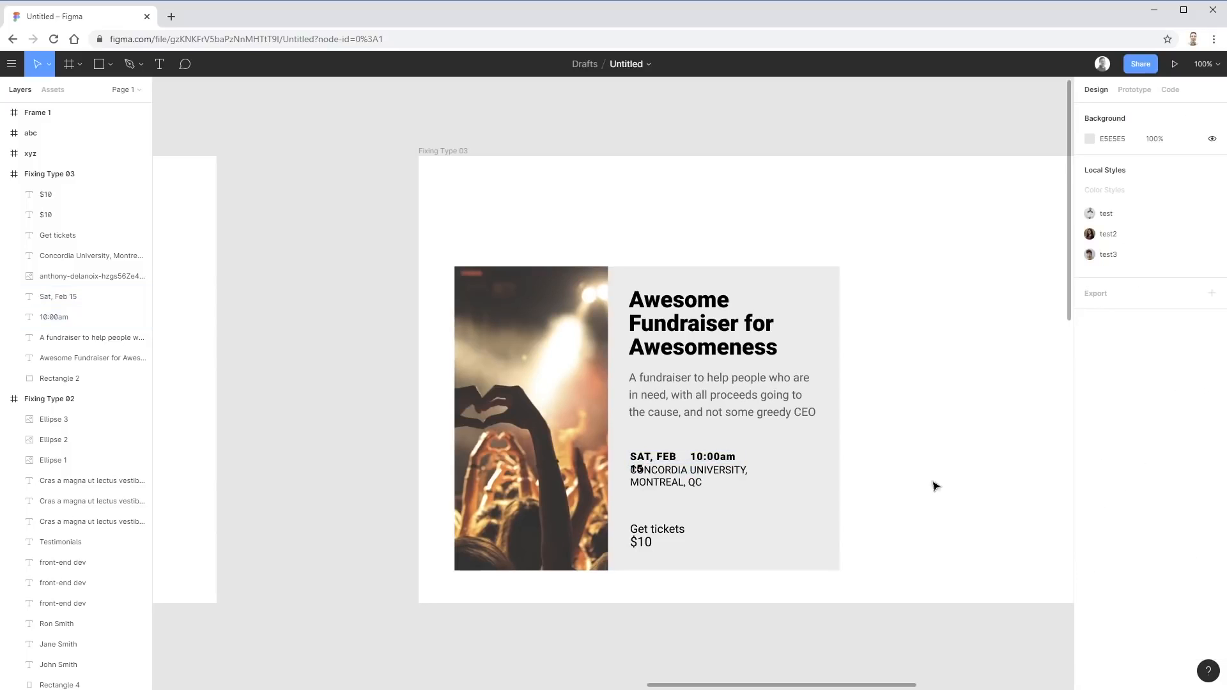
Widen the date's text box to 104 so it fits on one line, and reposition the time text beside it
click(718, 460)
click(665, 457)
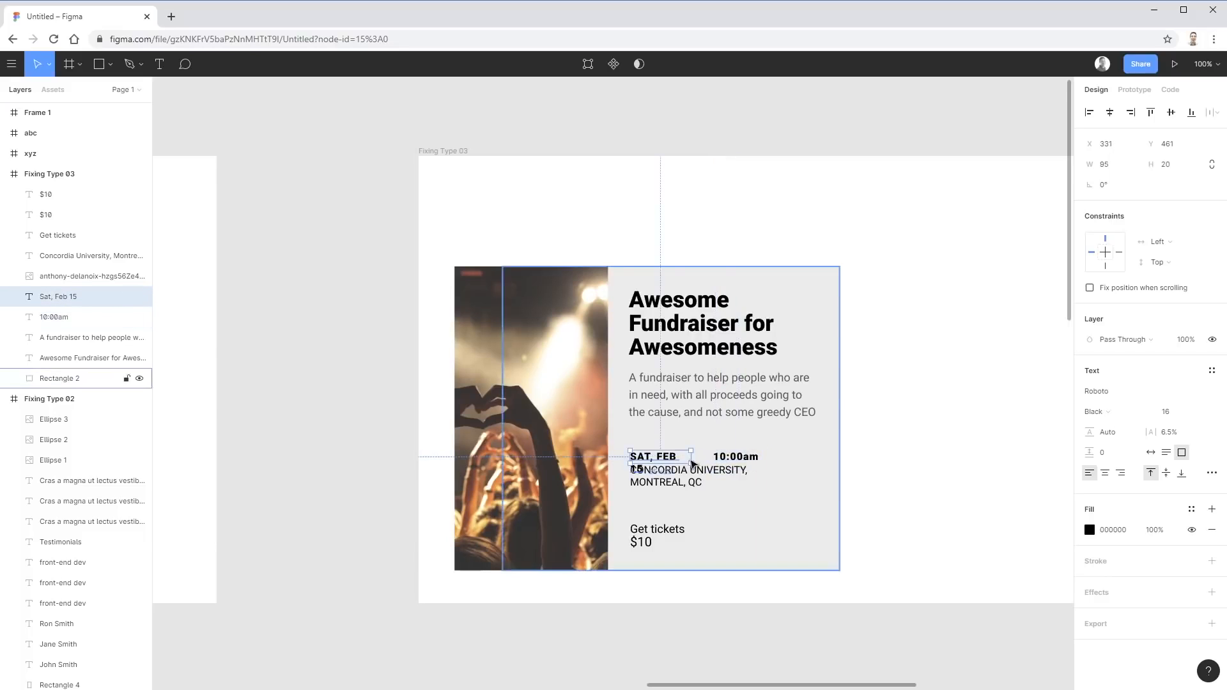
drag(680, 460, 706, 460)
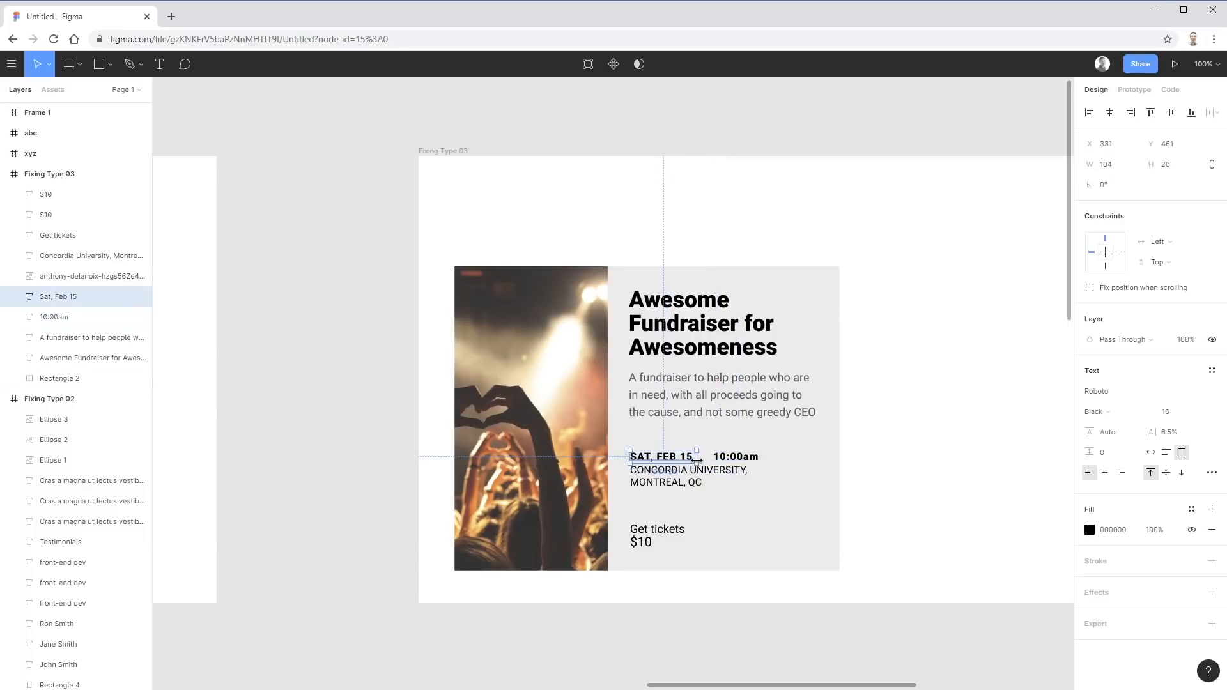
click(754, 460)
drag(754, 461, 729, 461)
Merge the time into the date text as "Sat, Feb 15, 10:00am", remove the separate time text, and widen the box to fit one line
double_click(724, 459)
key(ctrl+c)
key(BackSpace)
key(Escape)
click(684, 460)
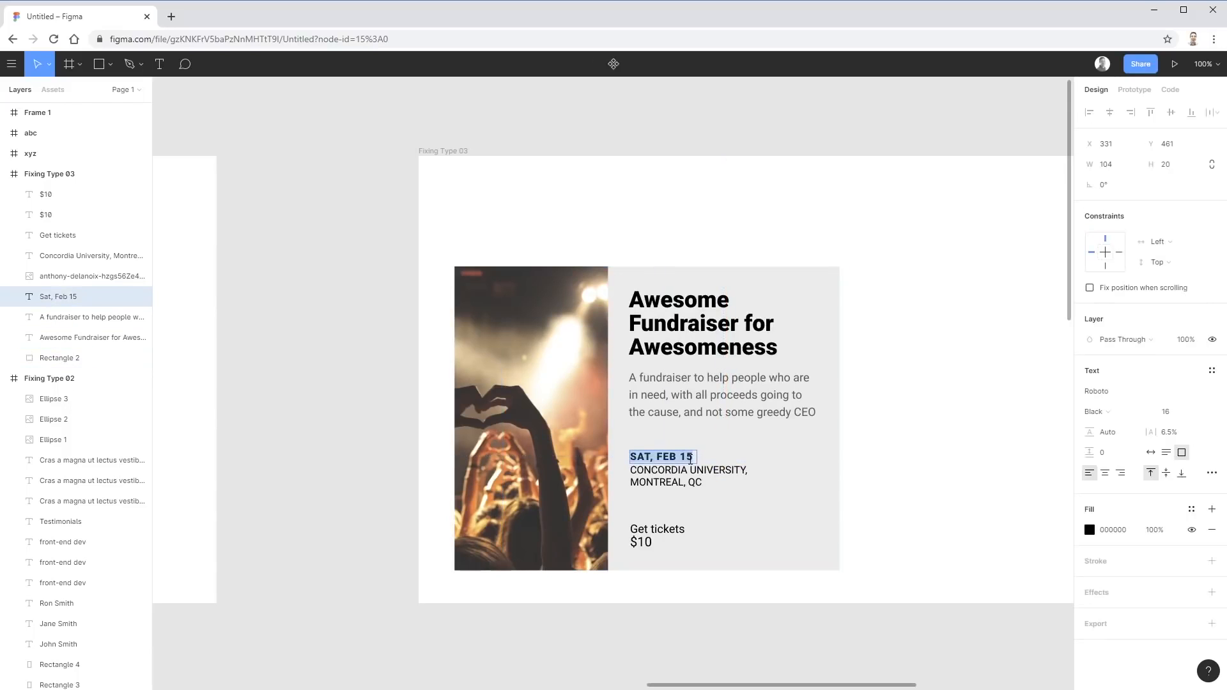
key(ctrl+v)
key(Escape)
drag(696, 457, 767, 459)
click(970, 472)
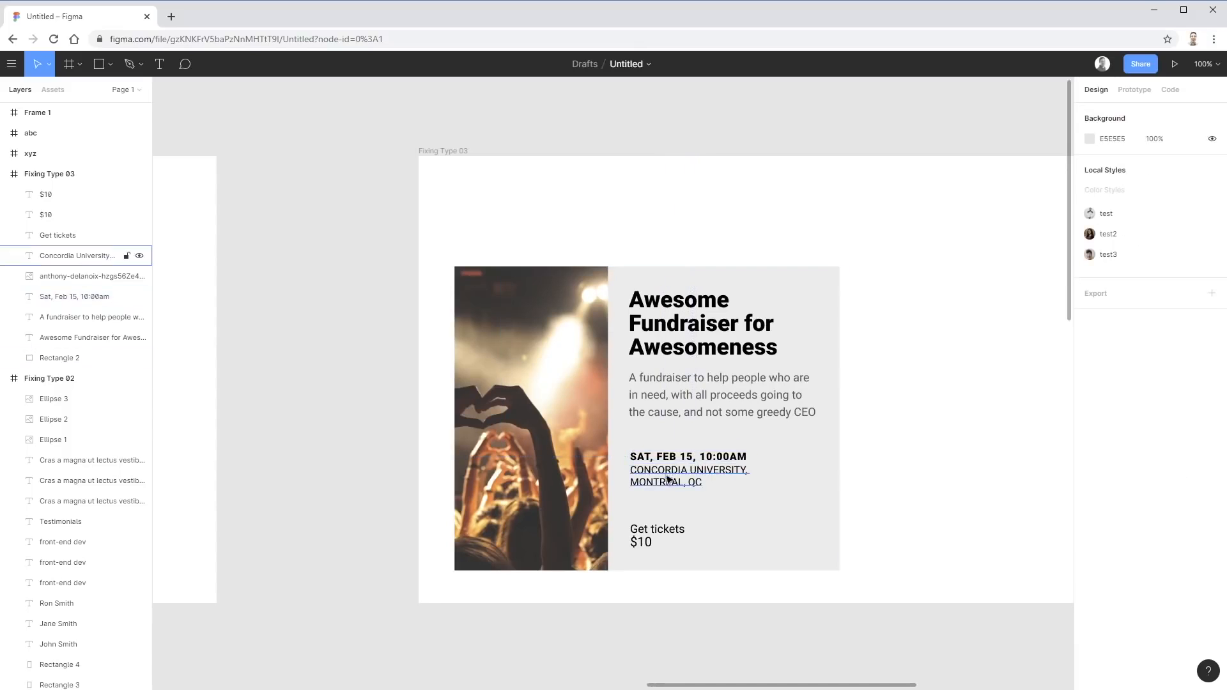
Move "Get tickets" level with the price at X 500, Y 592, make it uppercase, and fit its box to the text
drag(669, 531, 777, 543)
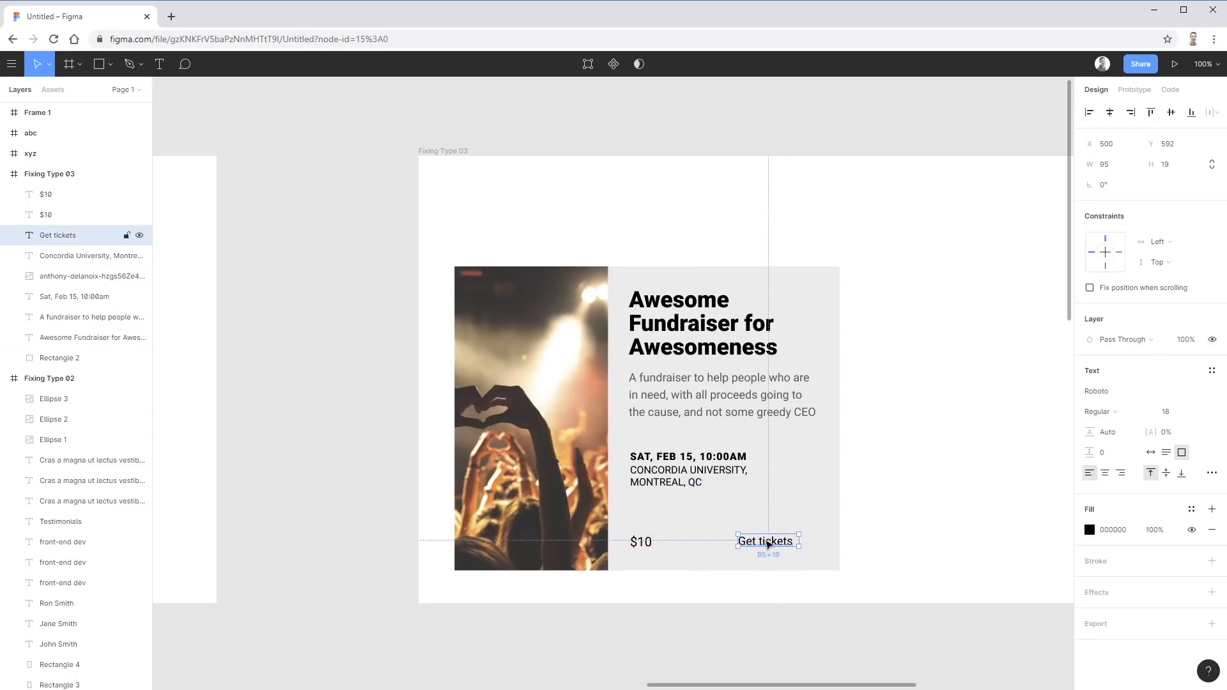
click(1212, 473)
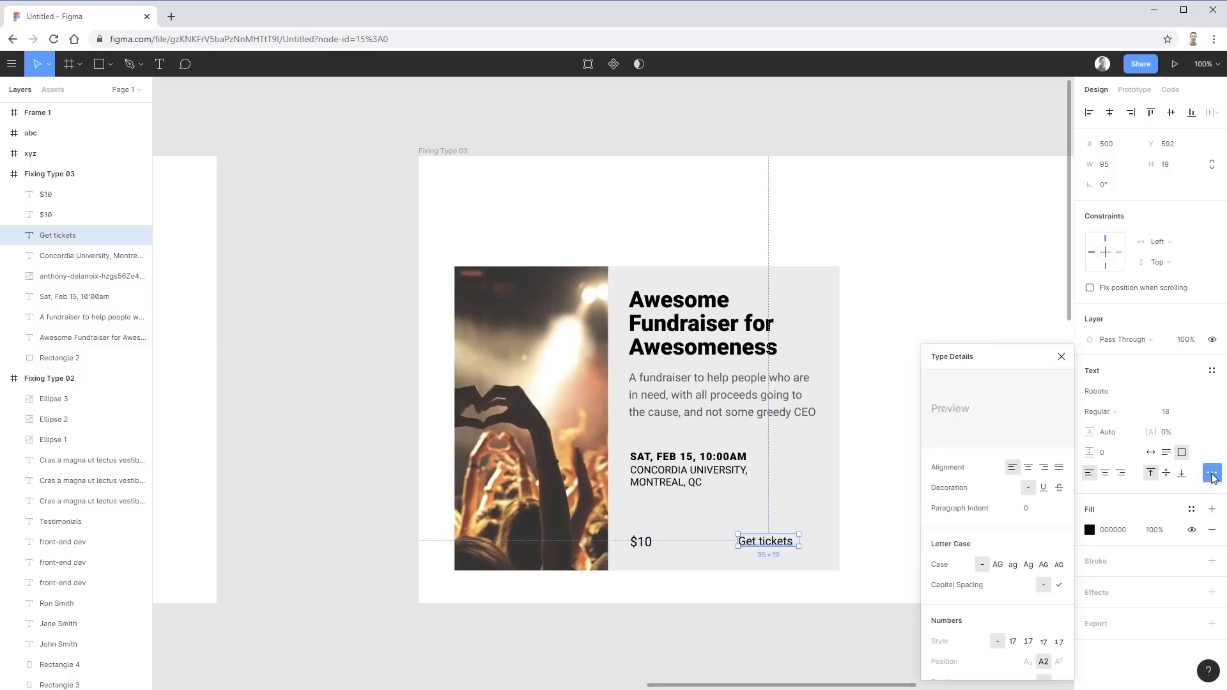
click(997, 566)
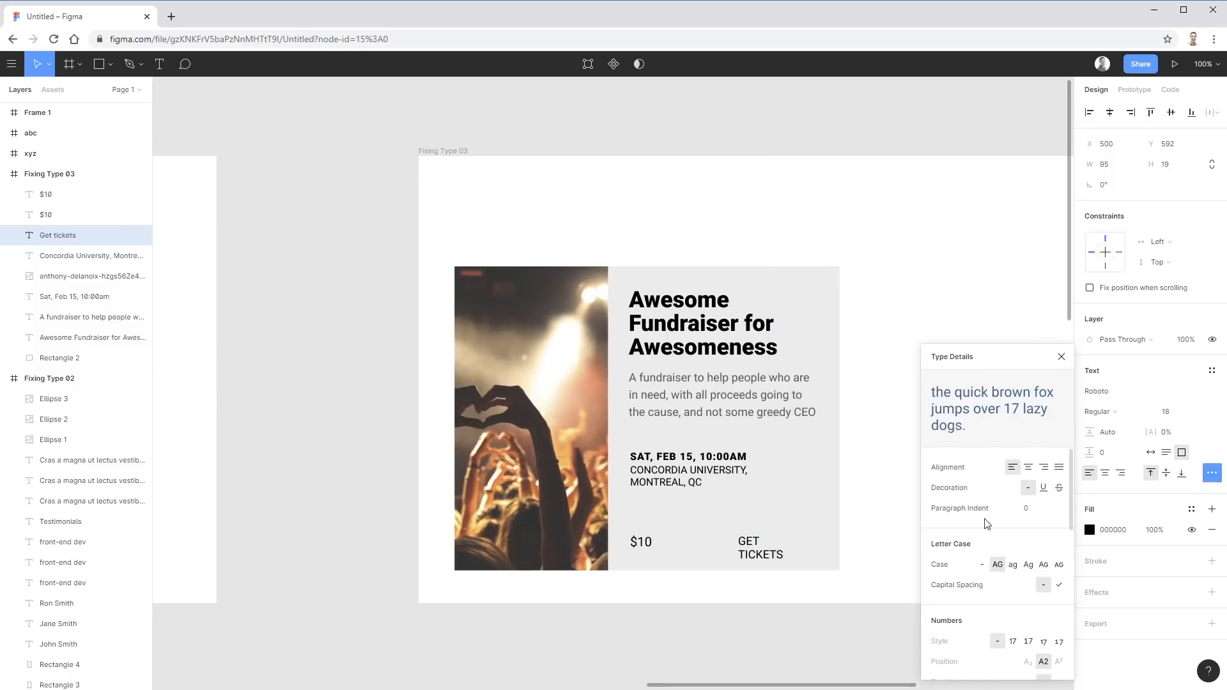
double_click(800, 545)
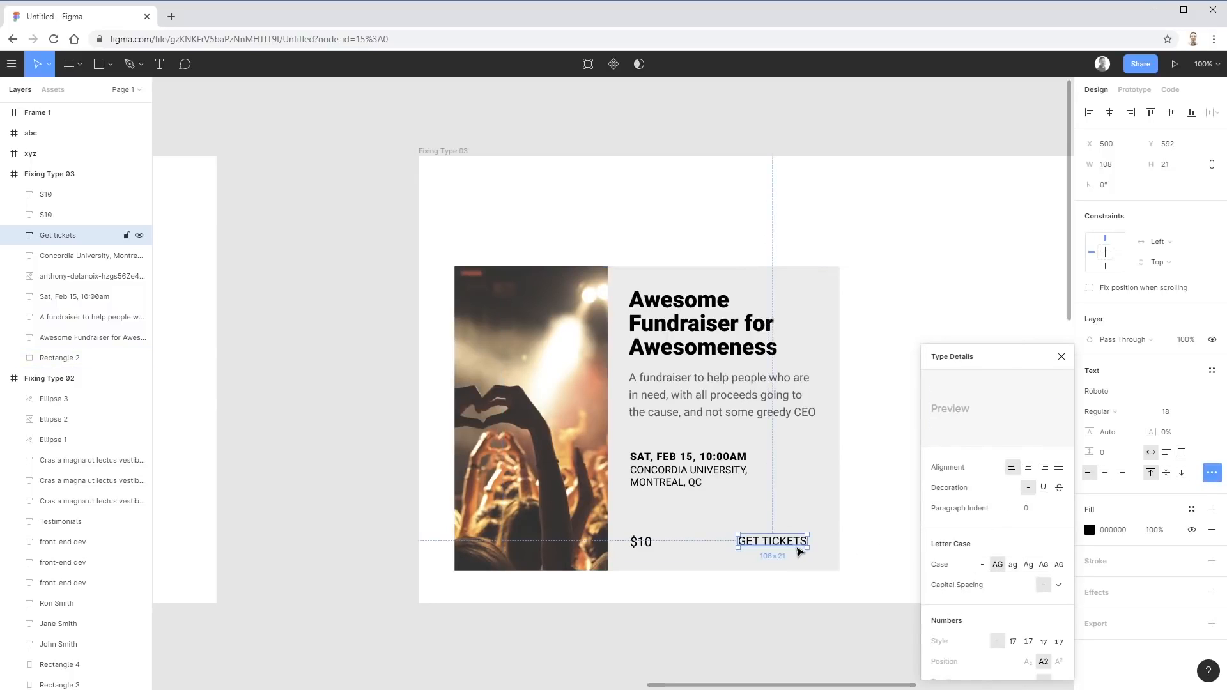
click(892, 480)
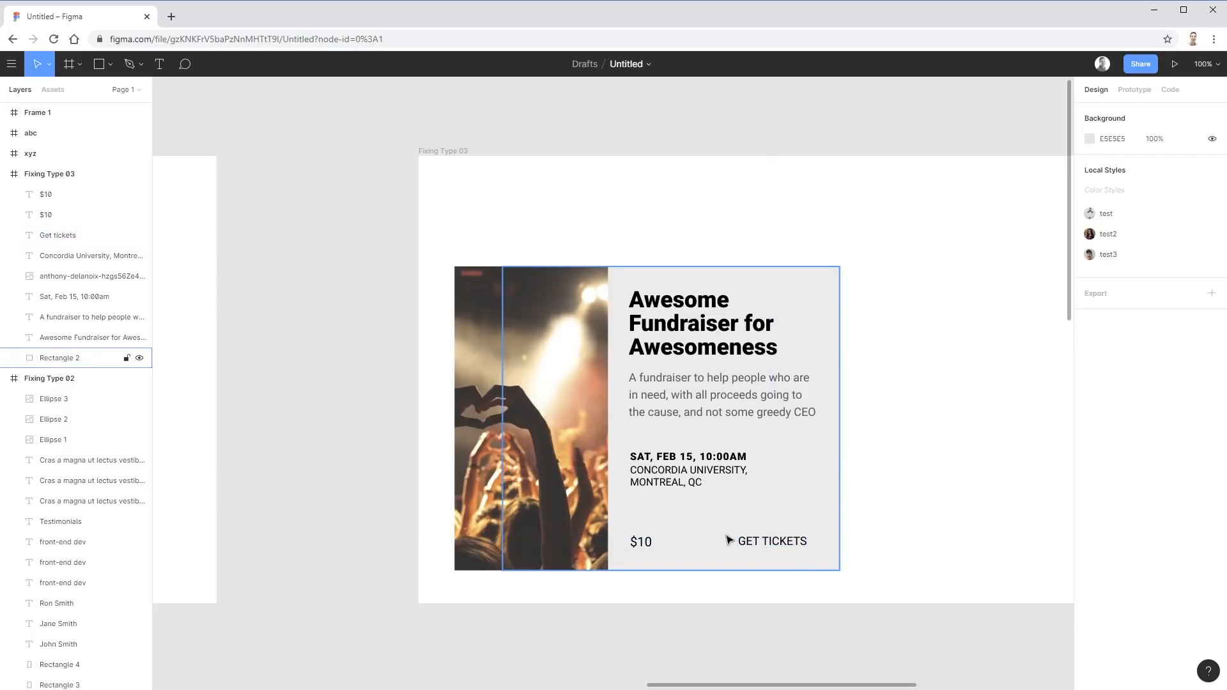
Draw a rectangle about 166 × 56 around the "GET TICKETS" text and place it behind the text but above the card background
key(r)
drag(721, 523, 828, 559)
key(ctrl+shift+[)
key(ctrl+])
key(ctrl+])
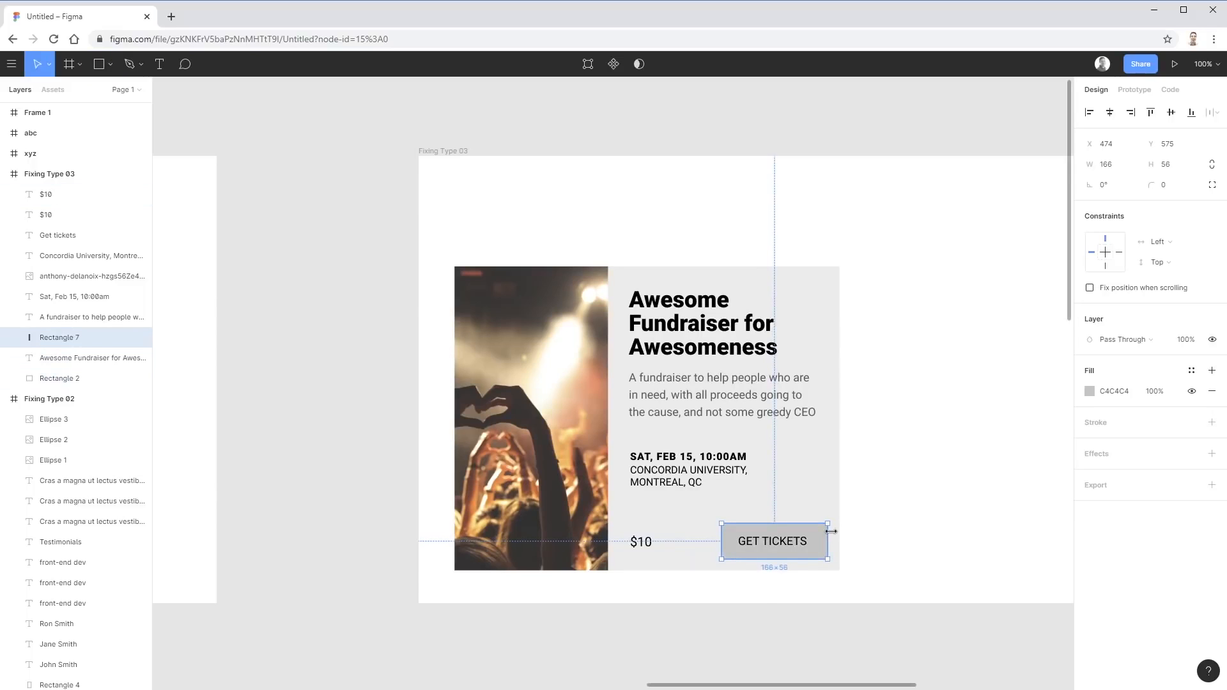
Resize the button rectangle to a slimmer shape with more even padding around the "GET TICKETS" text
drag(761, 524, 729, 544)
drag(821, 532, 827, 532)
click(870, 542)
click(794, 541)
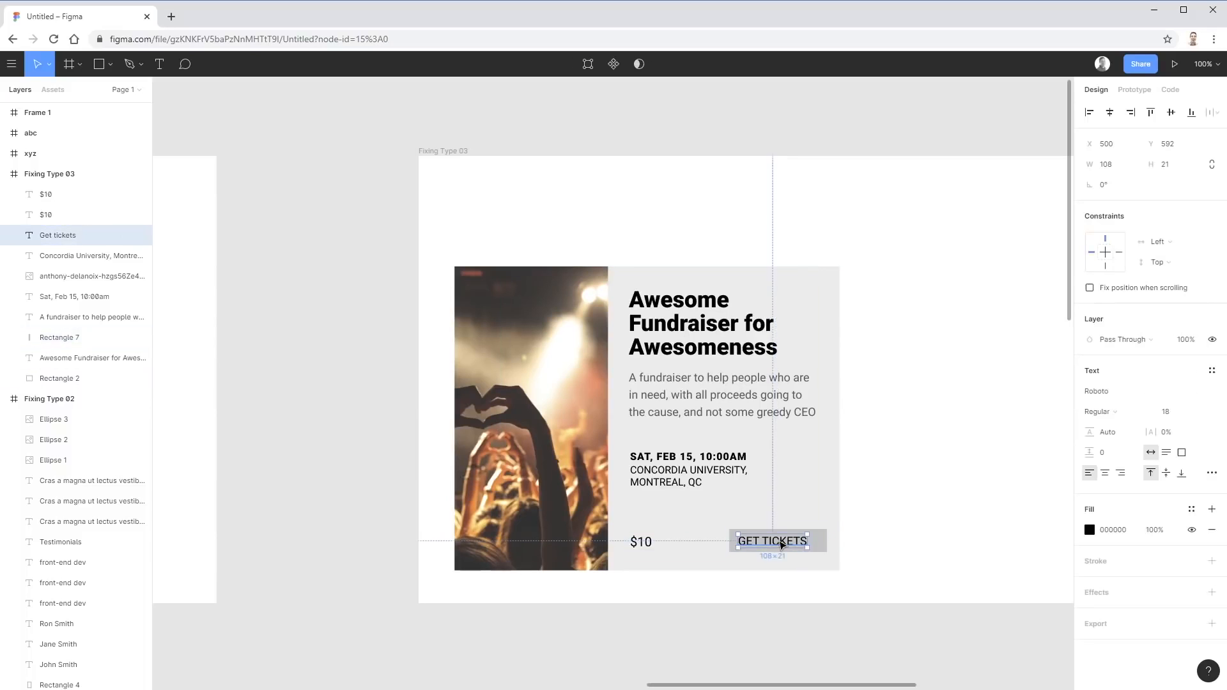
click(821, 544)
drag(728, 554, 724, 554)
click(904, 565)
Set the "GET TICKETS" text to font size 14 and Bold weight
click(808, 548)
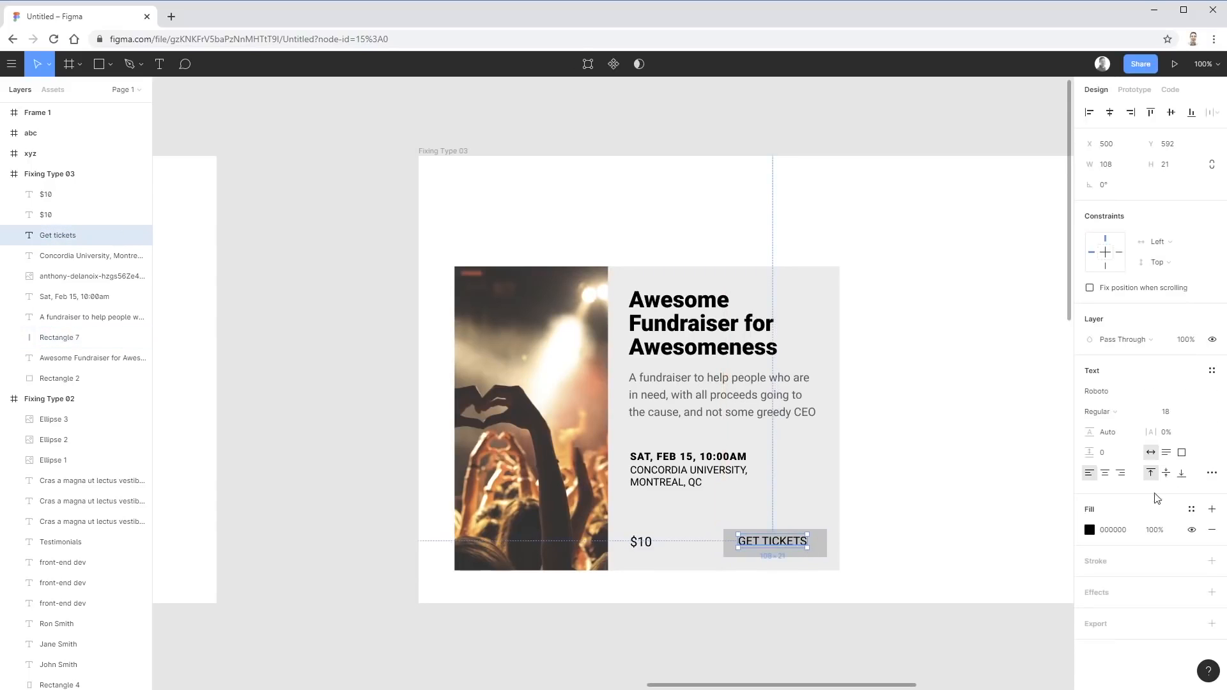
click(1187, 412)
text(14)
key(Return)
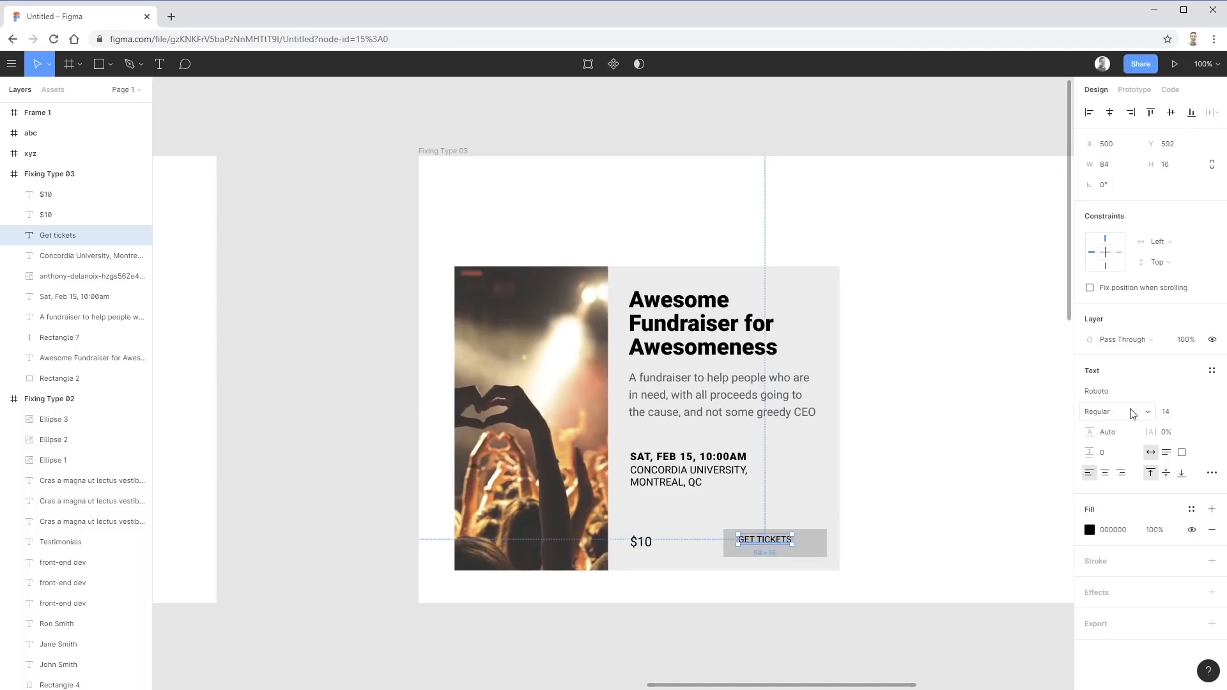
click(1149, 419)
click(1137, 447)
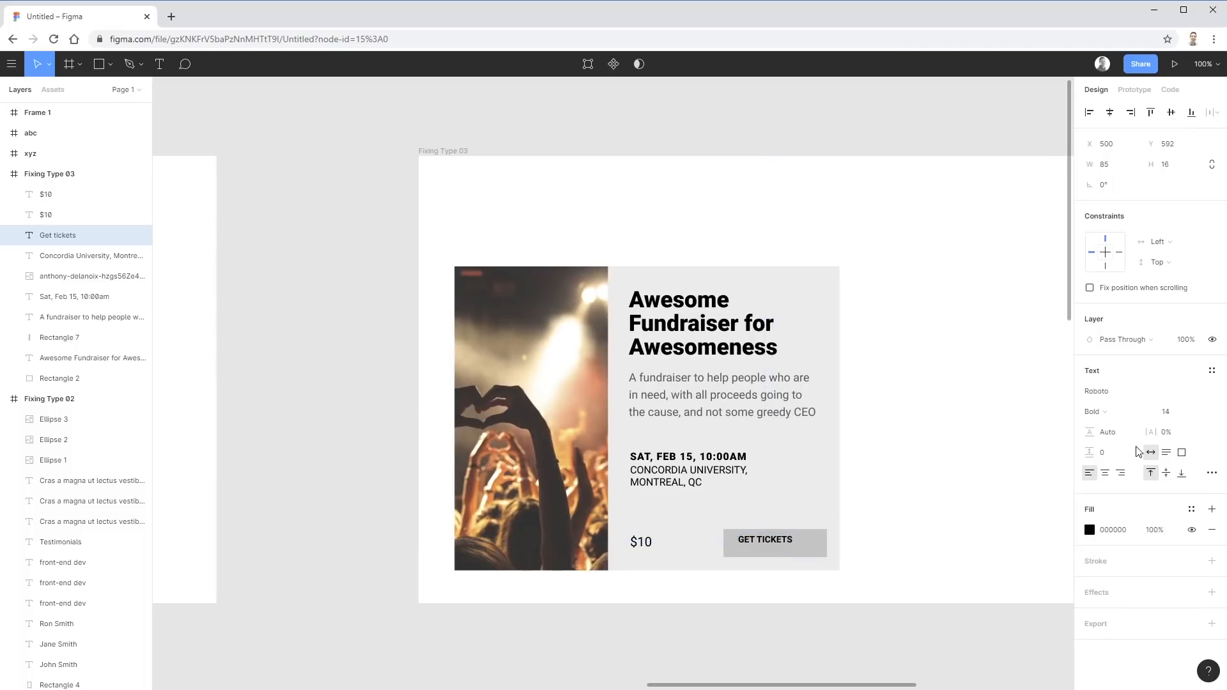
Set the "GET TICKETS" text's letter spacing to 5.5% and resize the button rectangle to 148 × 39
drag(1151, 432, 1167, 436)
click(1020, 508)
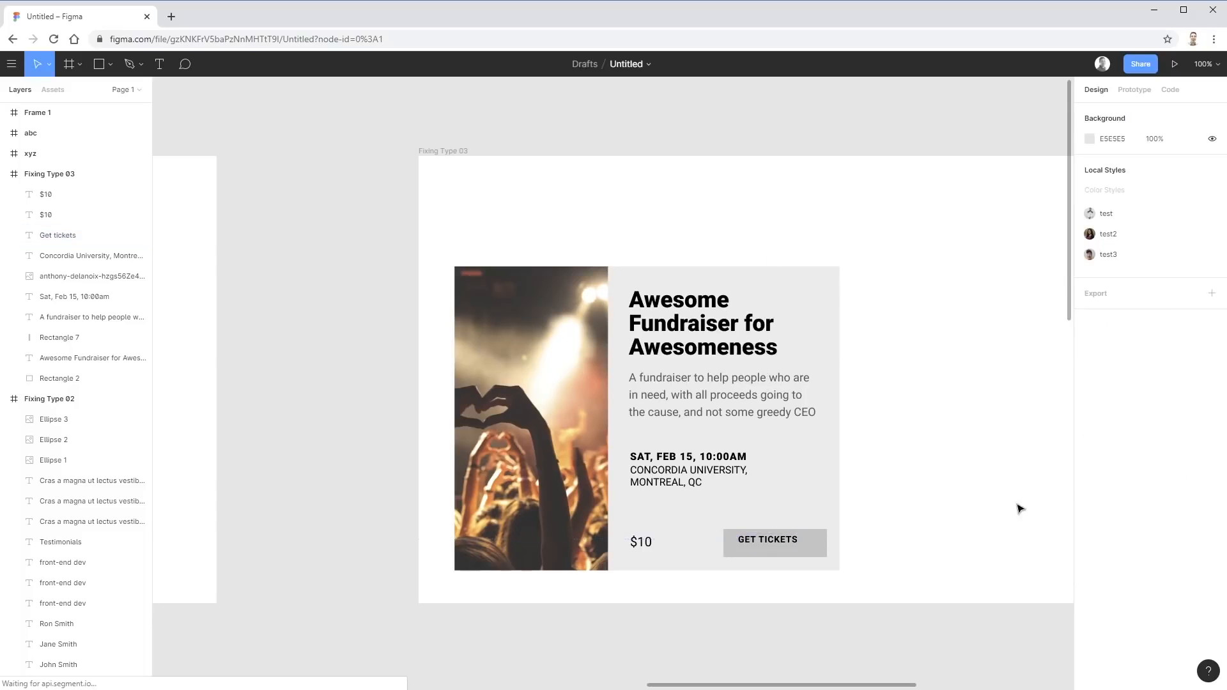
click(824, 543)
drag(829, 558, 818, 555)
Centre the "GET TICKETS" text and the button rectangle on each other horizontally and vertically
shift+click(810, 542)
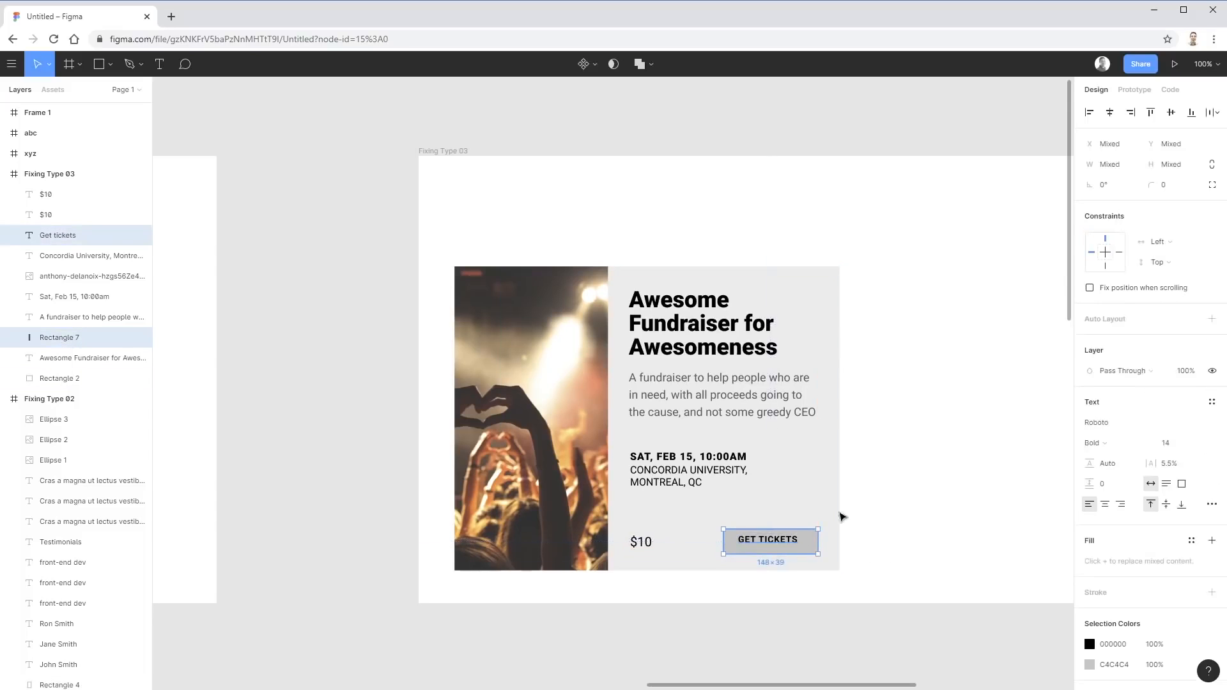
click(1110, 112)
click(1171, 112)
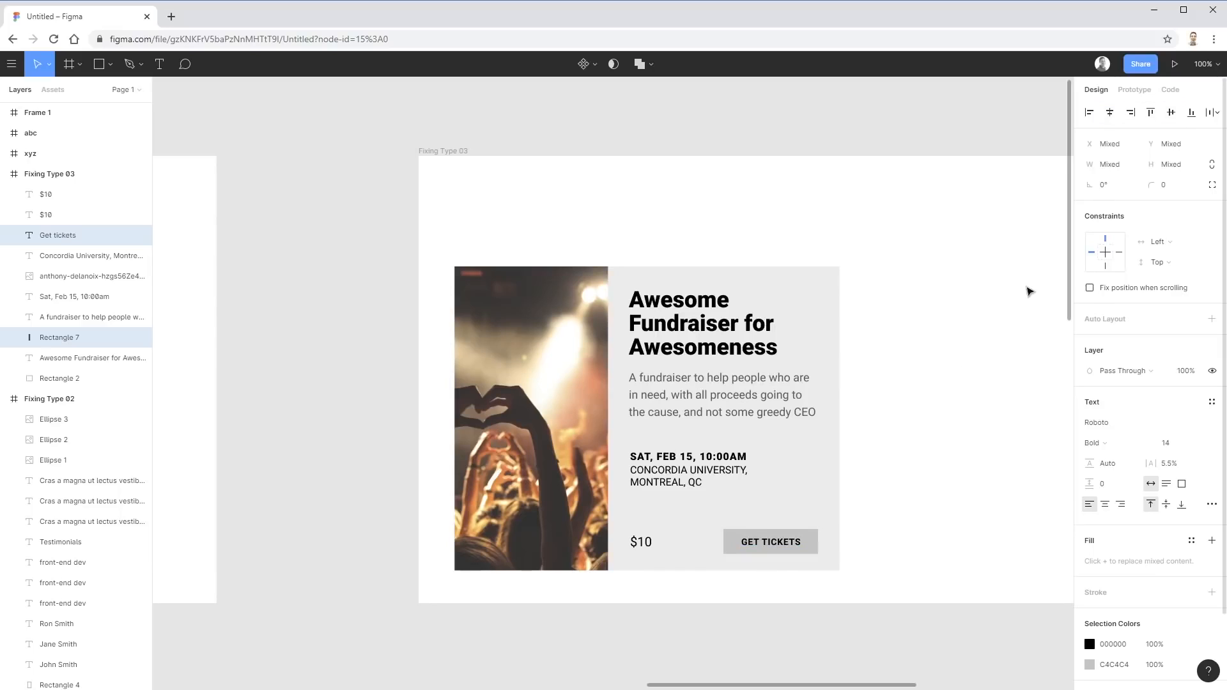
click(983, 558)
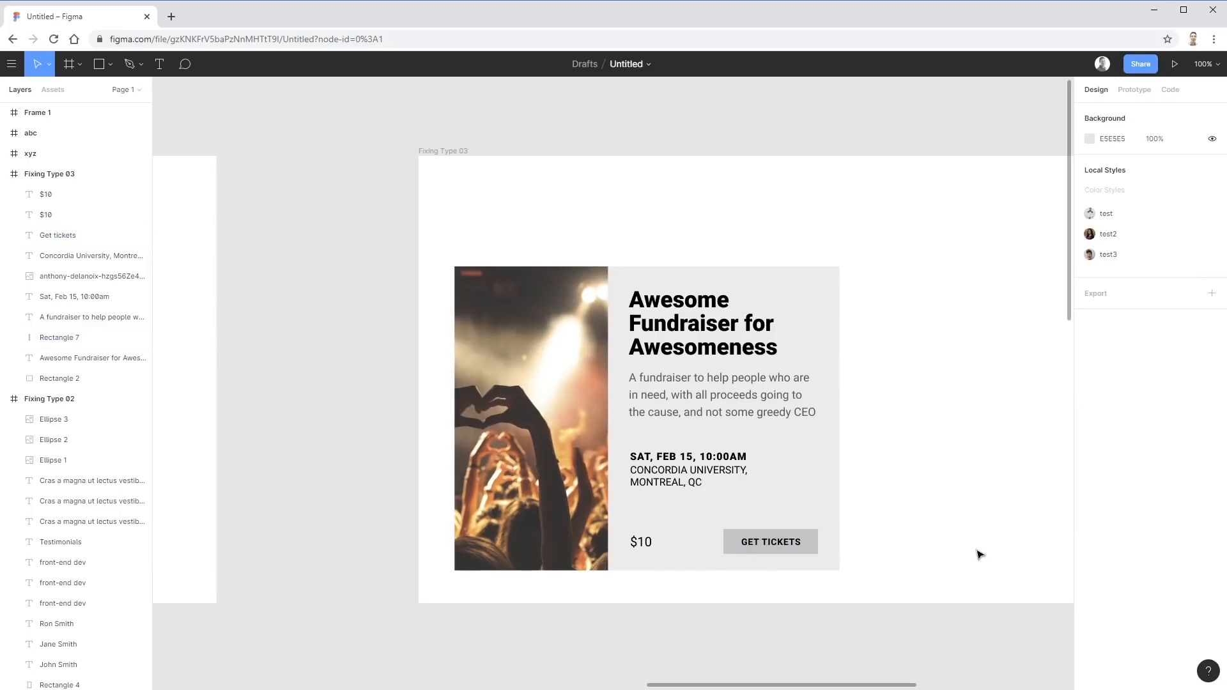
Scale the $10 price up to about 104 × 71 and undo its placement over the photo
click(643, 544)
key(k)
drag(654, 551, 519, 326)
key(v)
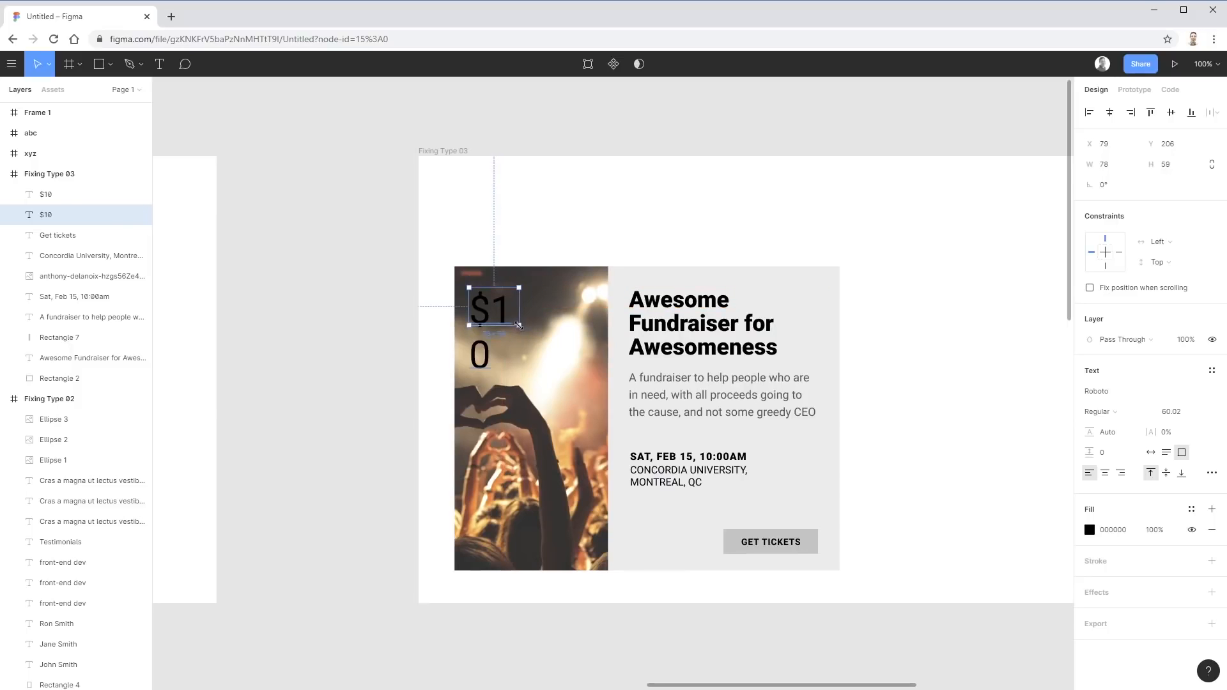
key(ctrl+z)
key(ctrl+z)
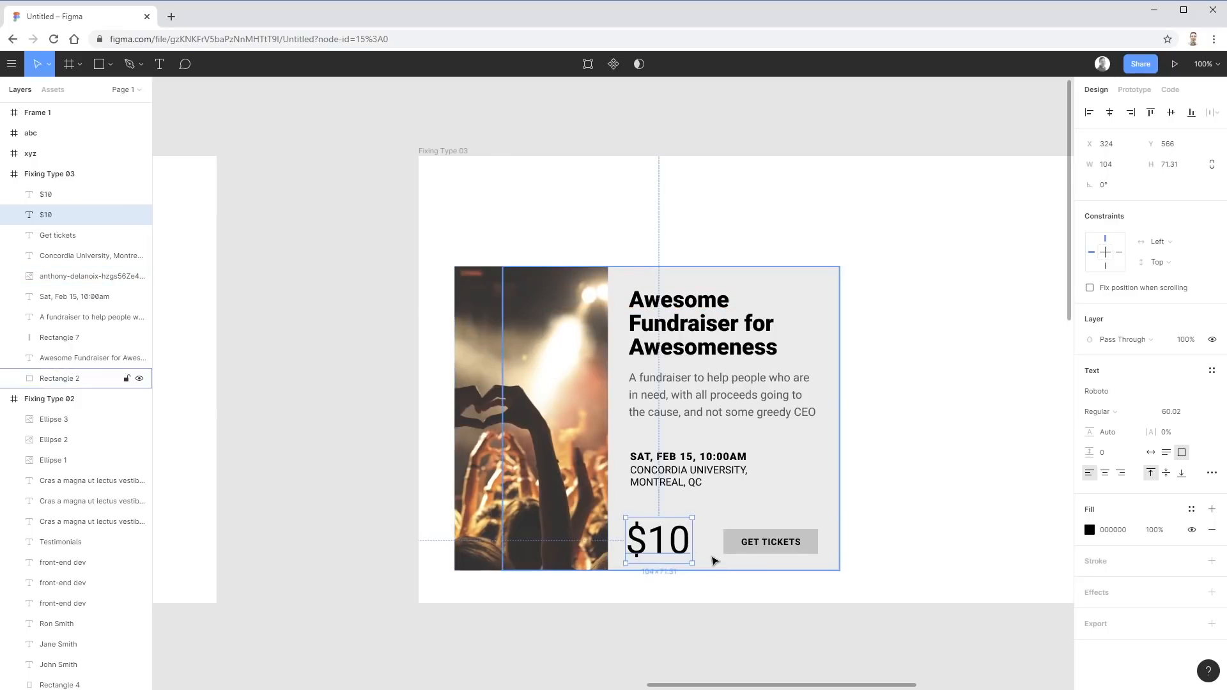
click(996, 544)
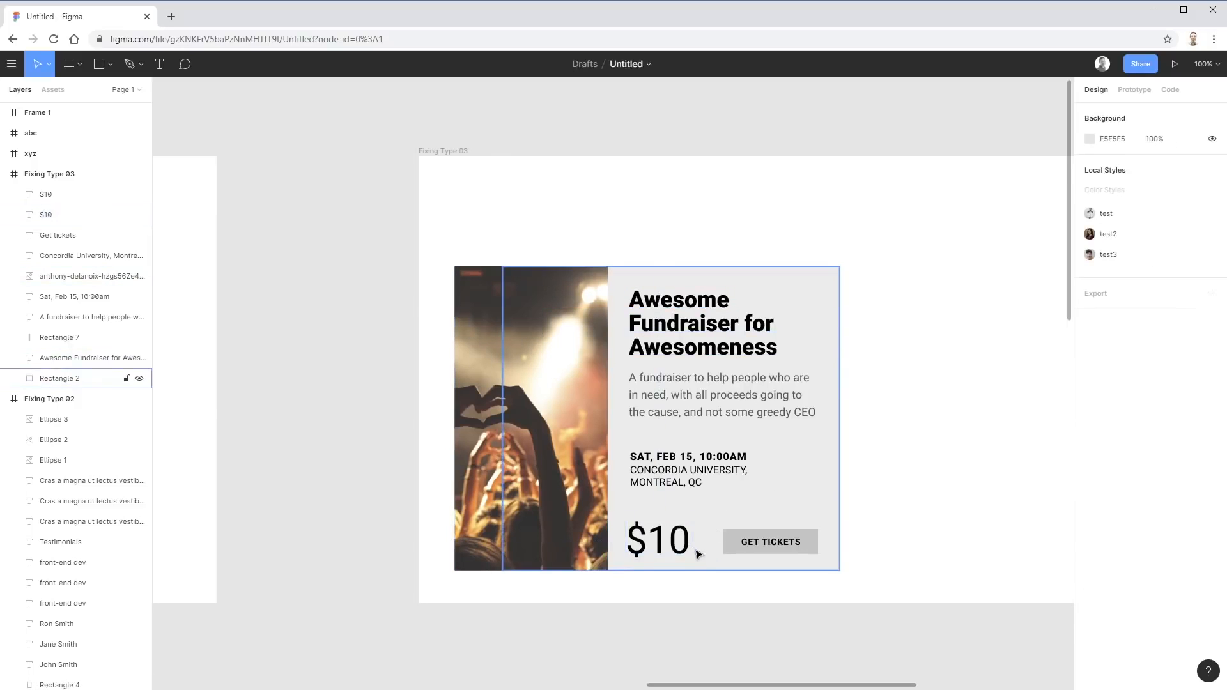
Scale the $10 price down to about 55 × 38 and set its weight to Bold
click(681, 536)
key(k)
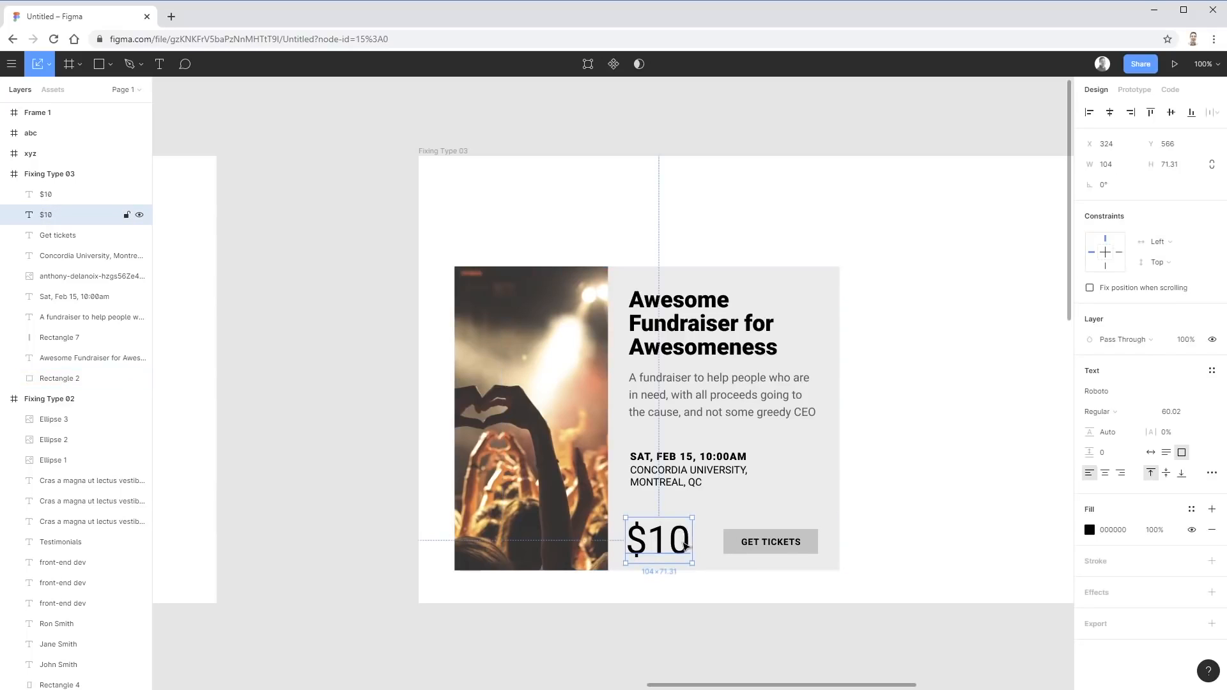
drag(692, 563, 654, 548)
click(860, 525)
click(1147, 417)
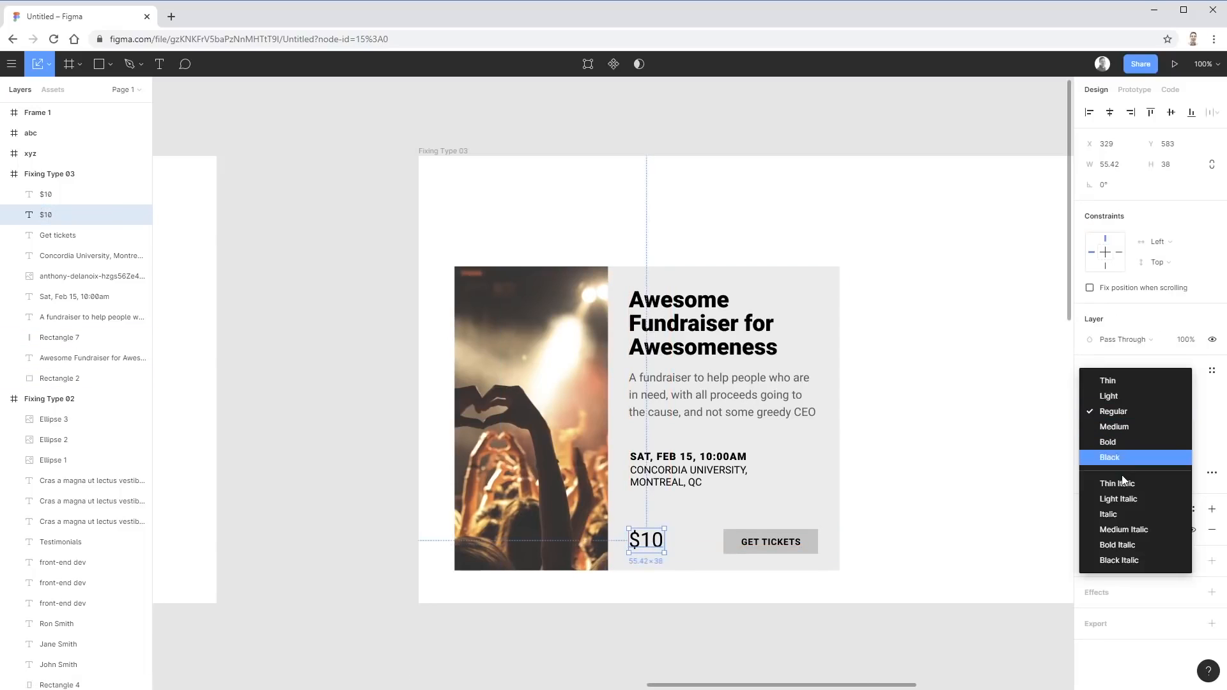
click(1119, 442)
click(973, 493)
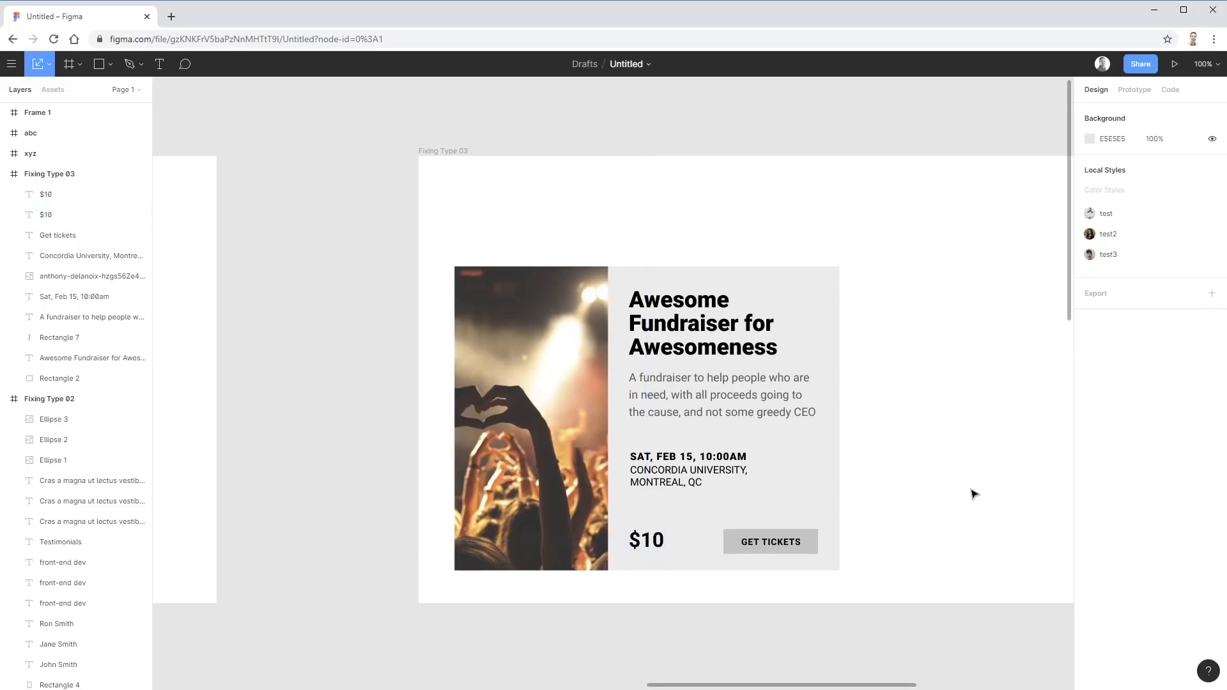
Shift the date and venue lines slightly down together and set the venue text's fill colour to 626262
drag(950, 455, 741, 470)
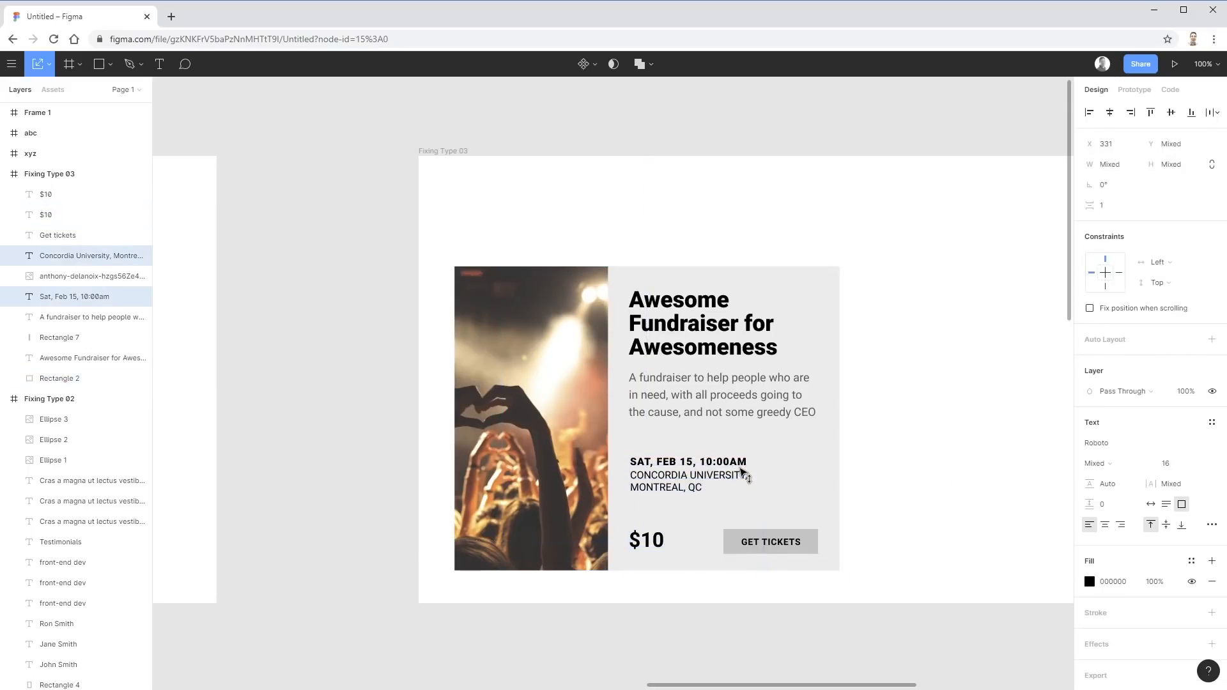
click(962, 469)
click(716, 475)
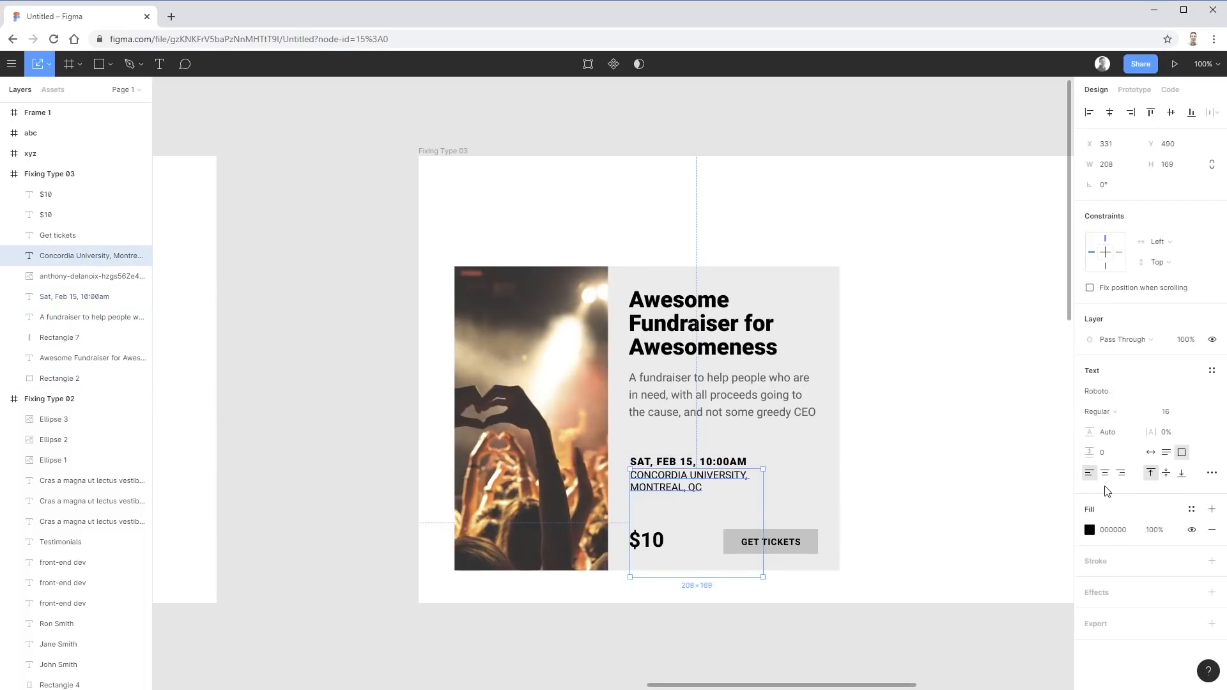
click(1090, 530)
drag(924, 519, 903, 474)
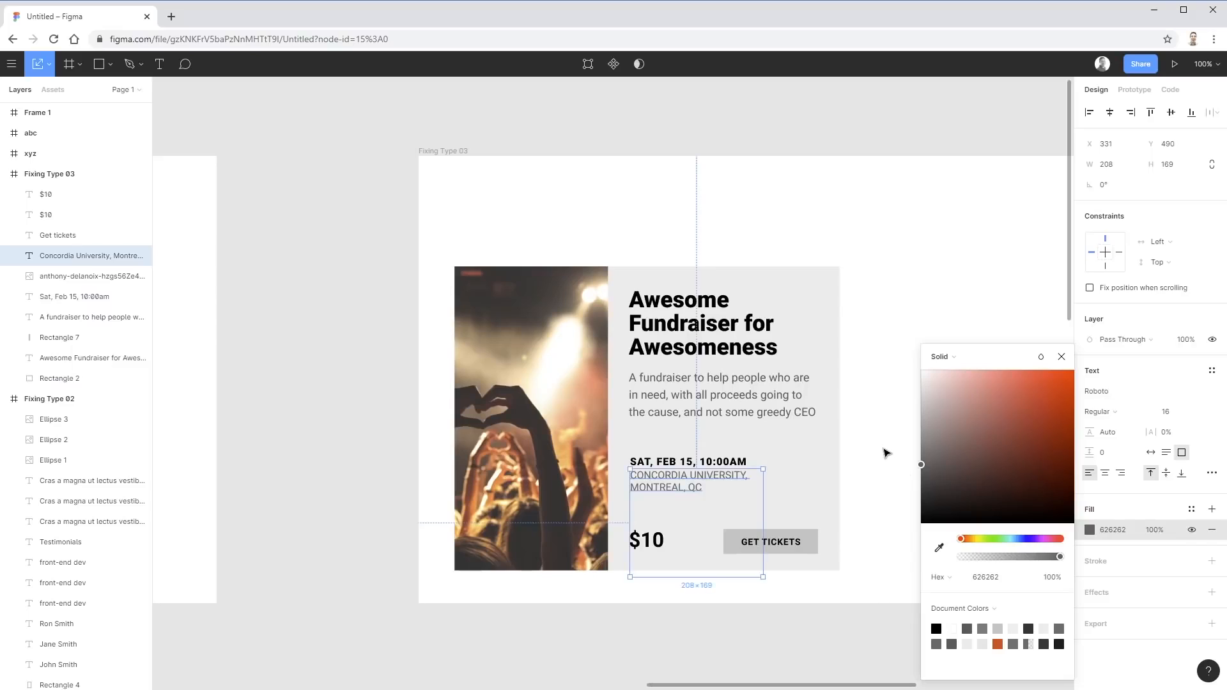
click(887, 452)
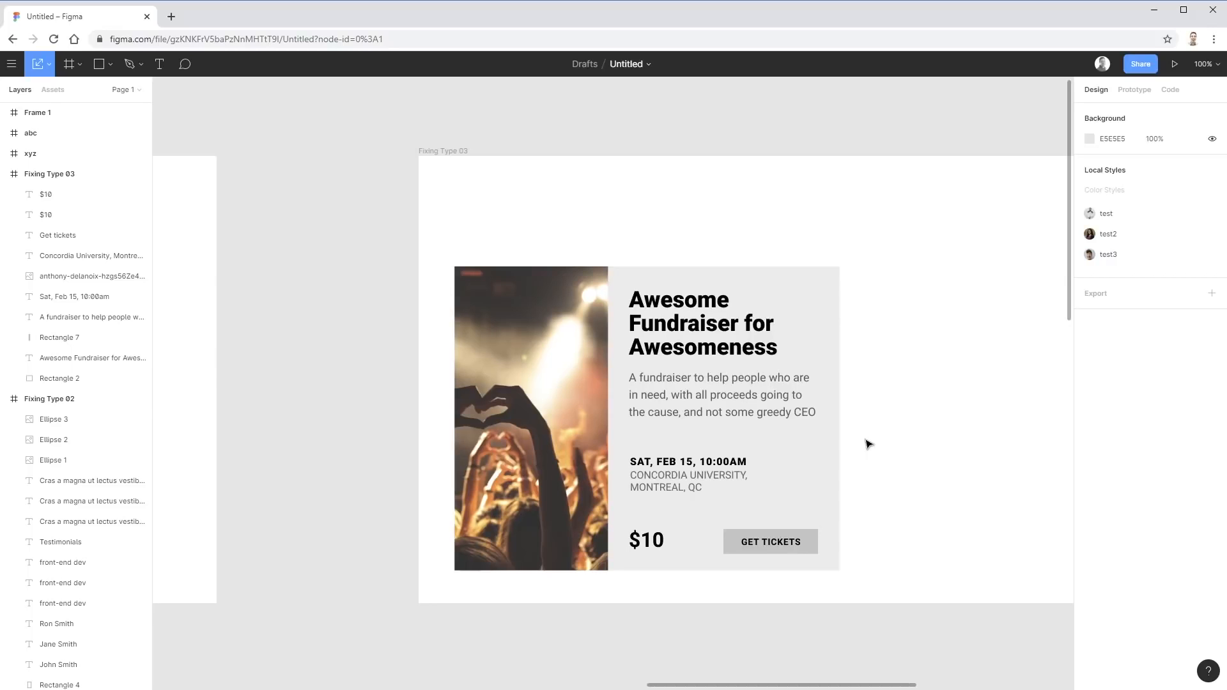
scroll(524, 448, left, 20)
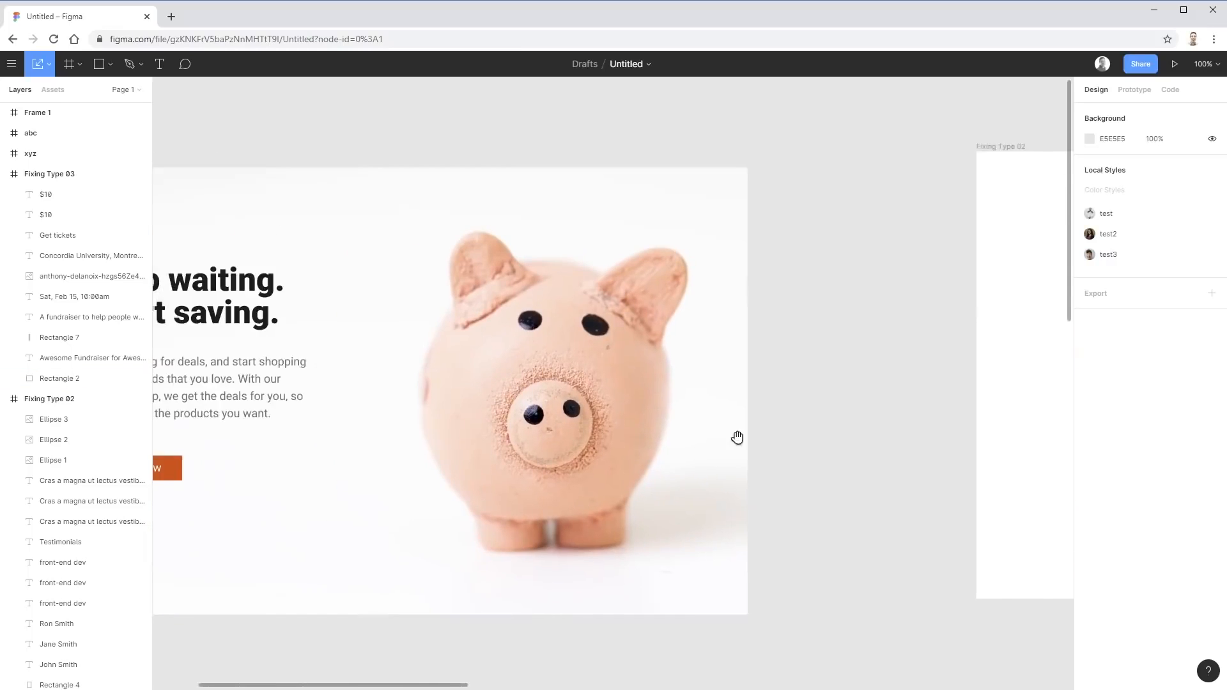
drag(738, 438, 873, 430)
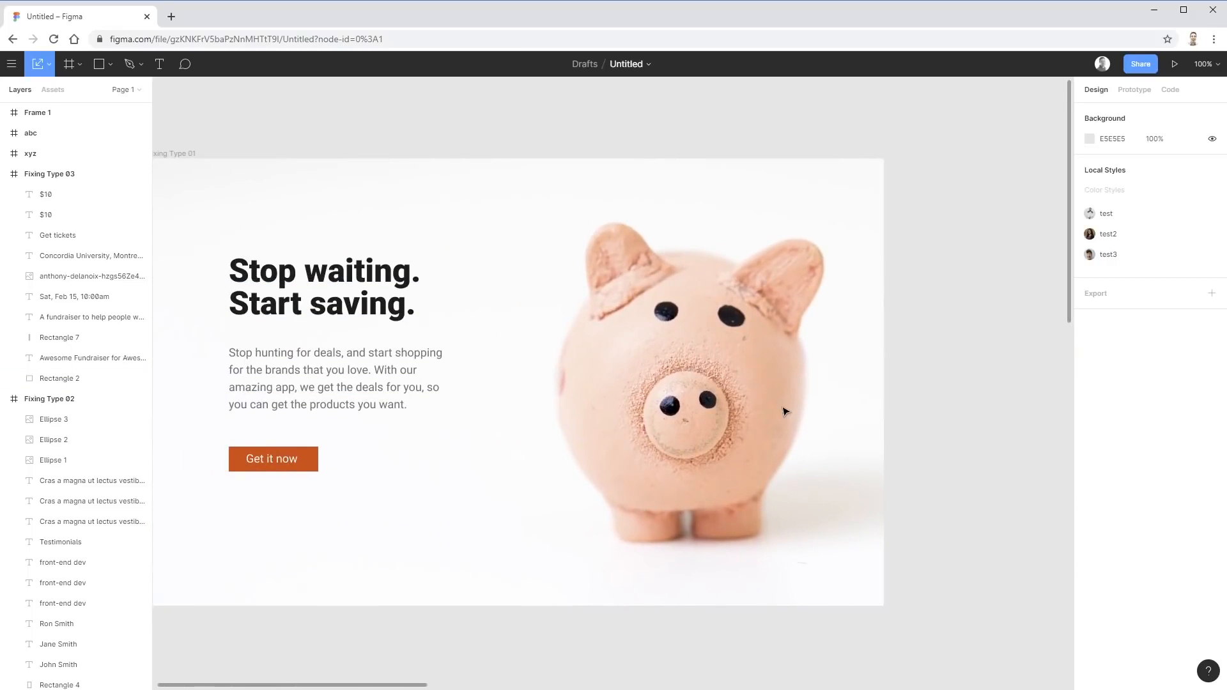
scroll(951, 422, right, 20)
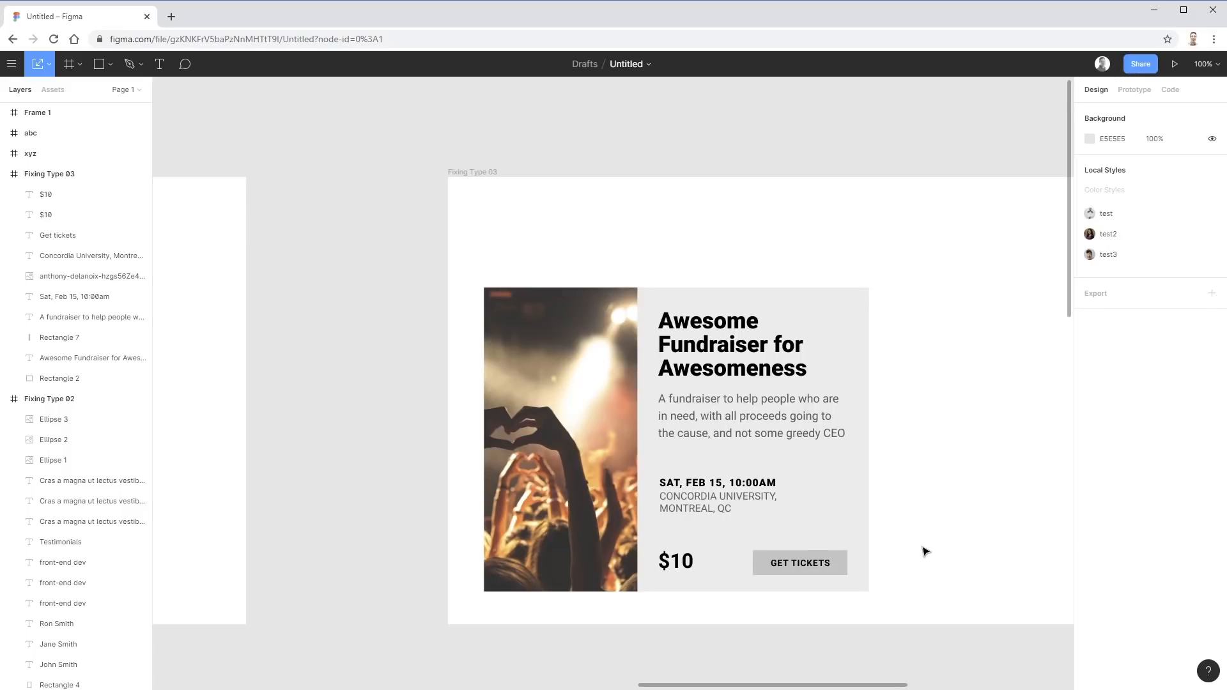
Move the date and venue lines to the top of the card and shift the headline and description below them
click(721, 487)
shift+click(692, 511)
drag(692, 512, 696, 348)
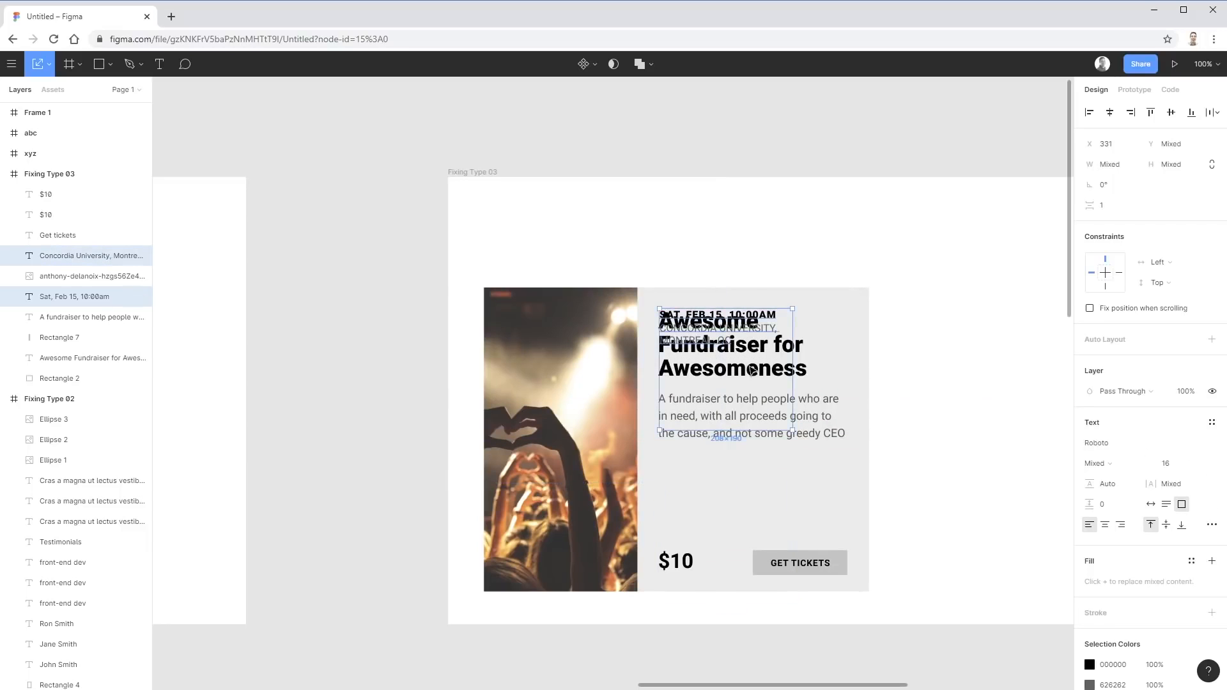
click(752, 371)
shift+click(813, 416)
drag(814, 415, 807, 487)
click(972, 476)
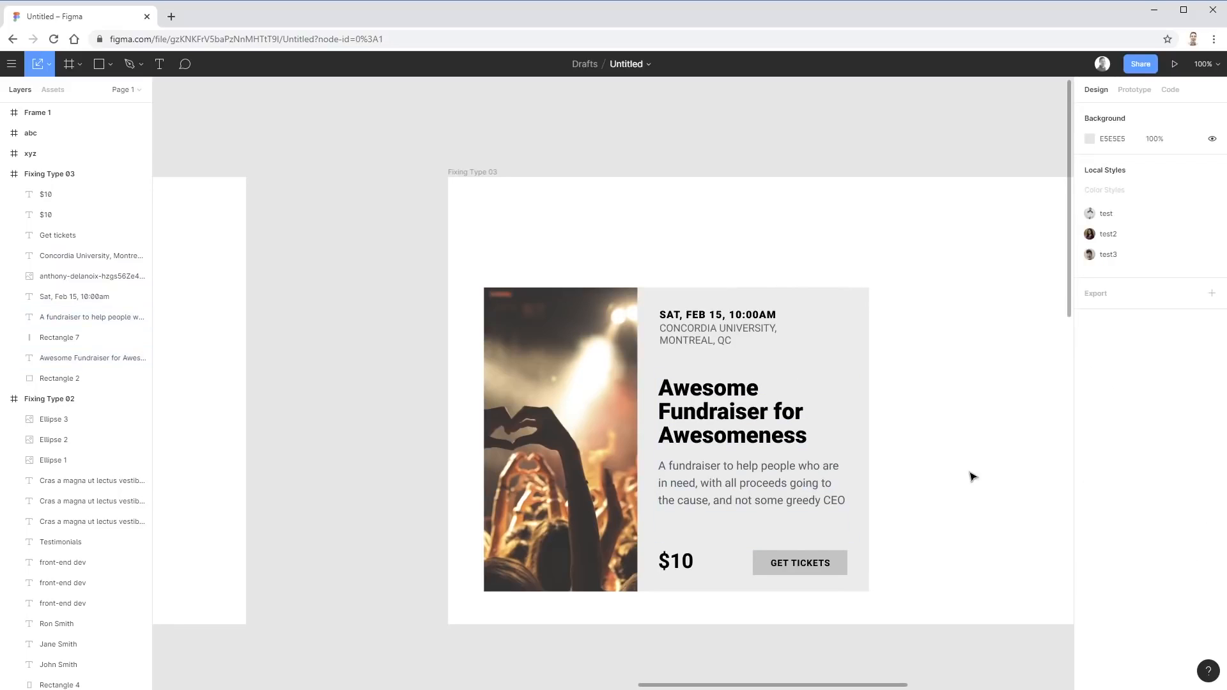
Move the venue text out of the card to its lower right and shift the headline and description up toward the date
drag(723, 331, 1031, 617)
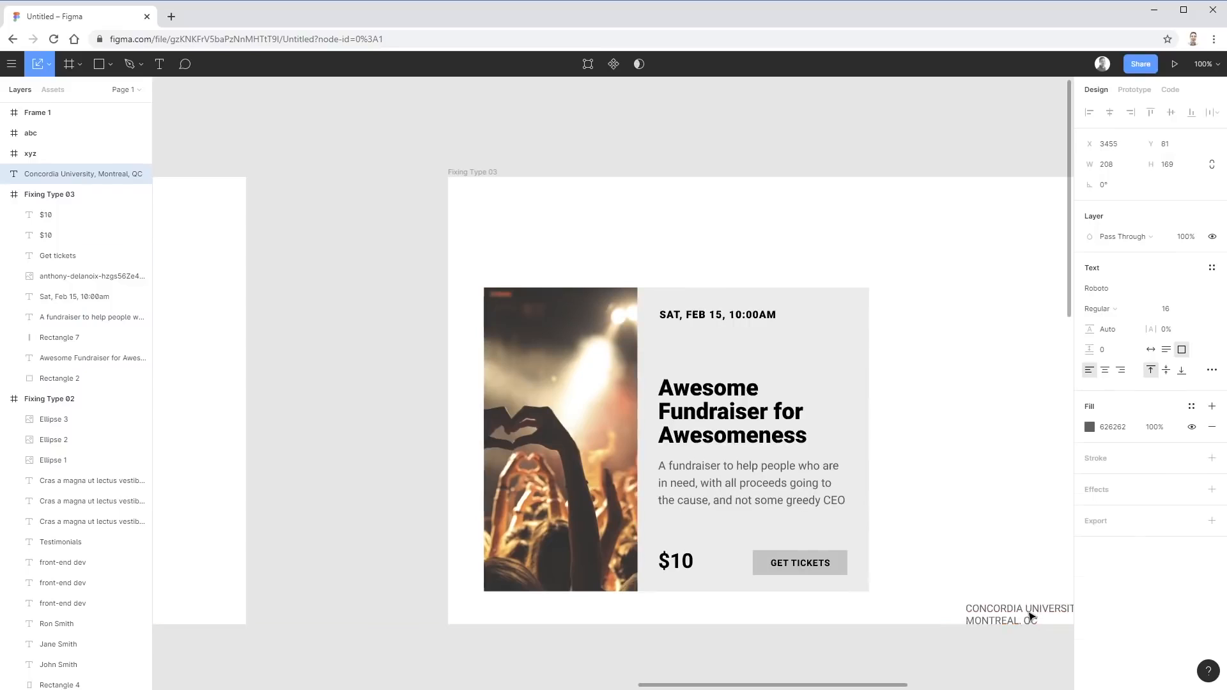
click(761, 471)
shift+click(749, 427)
drag(748, 382, 747, 361)
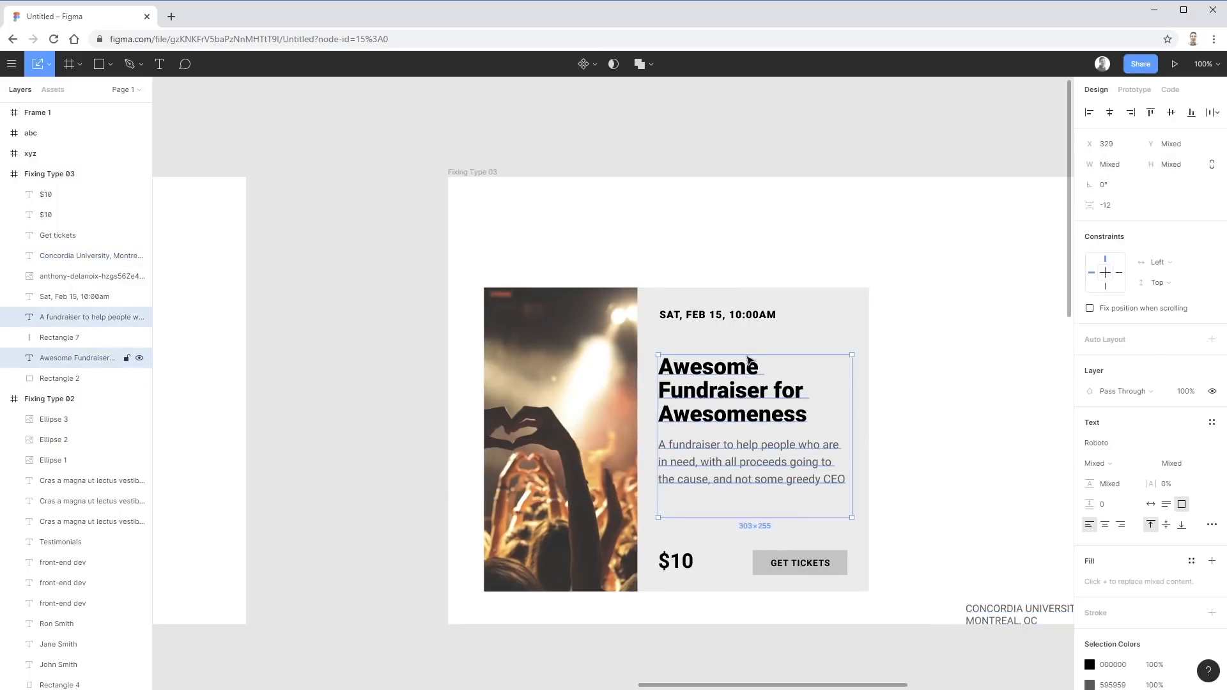
Set the date line's fill colour to the grey 757575
click(754, 320)
click(1090, 530)
drag(951, 494, 892, 458)
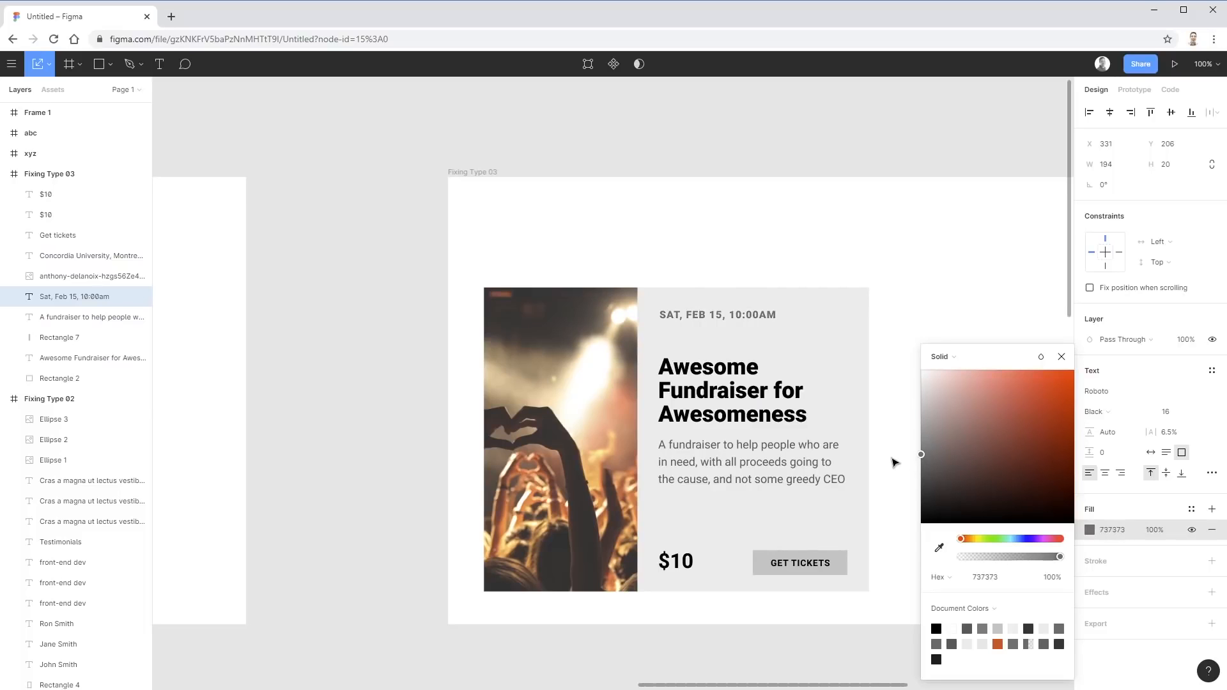
click(934, 255)
Move the headline and description further up together so the headline sits at Y 258, closer to the date
click(757, 400)
shift+click(756, 468)
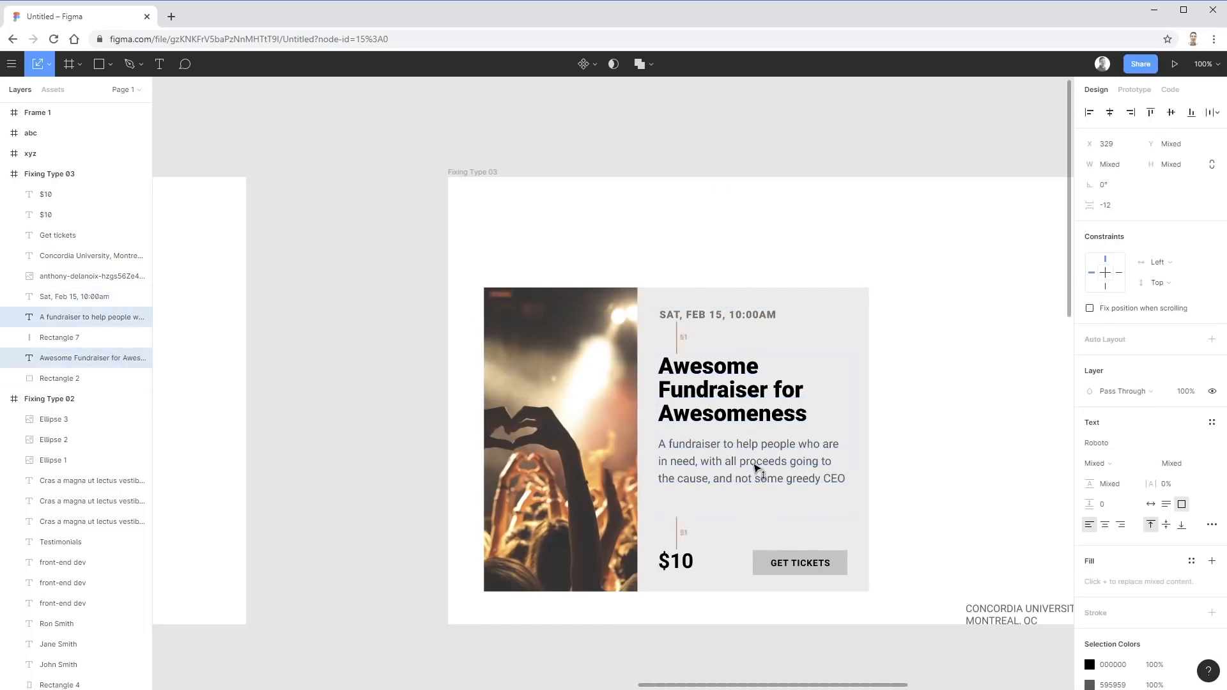
drag(755, 470, 755, 457)
click(1001, 377)
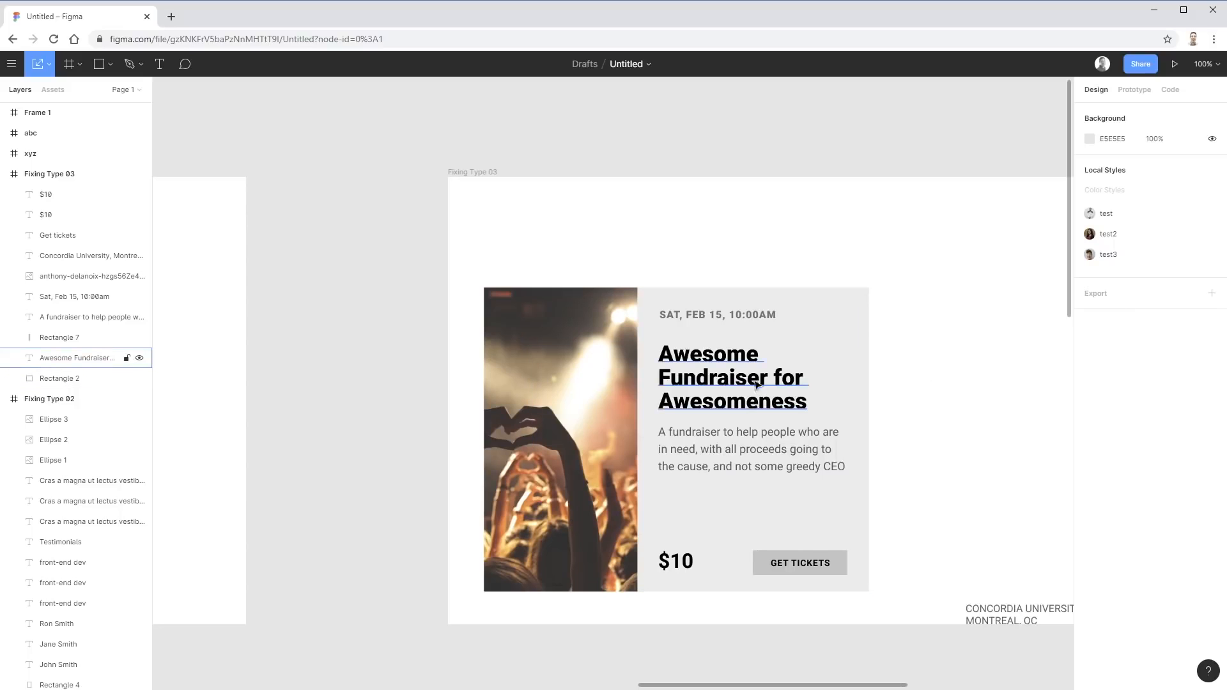
click(726, 377)
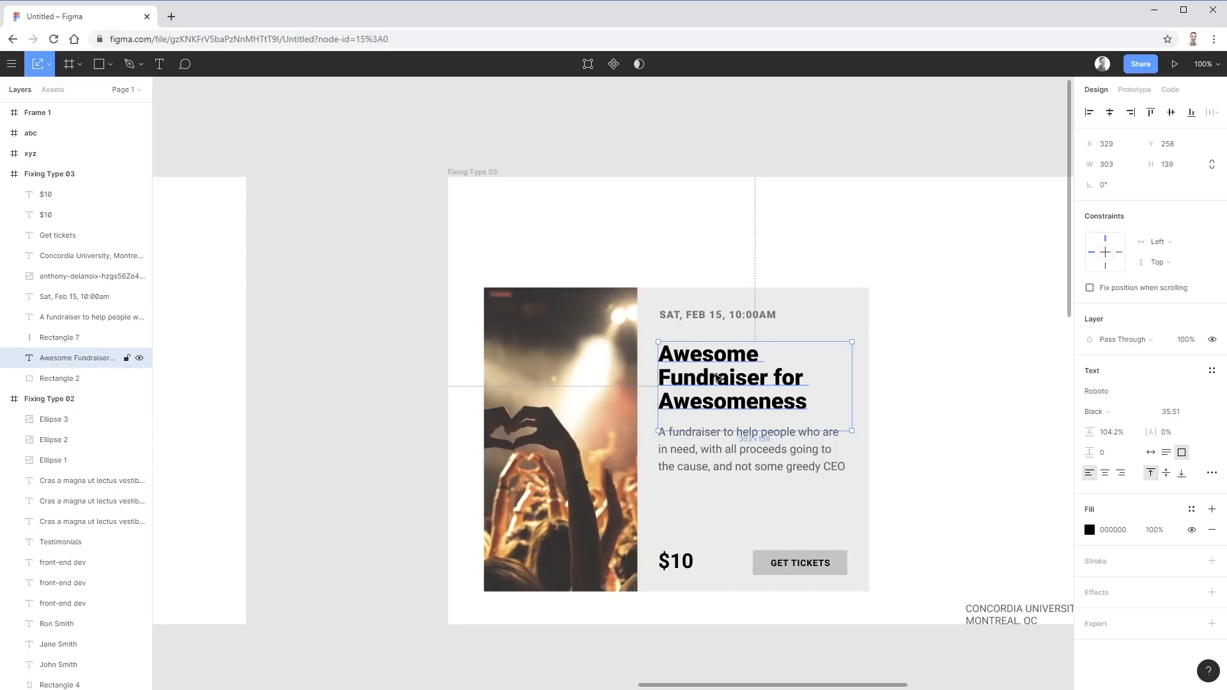
click(679, 316)
click(964, 372)
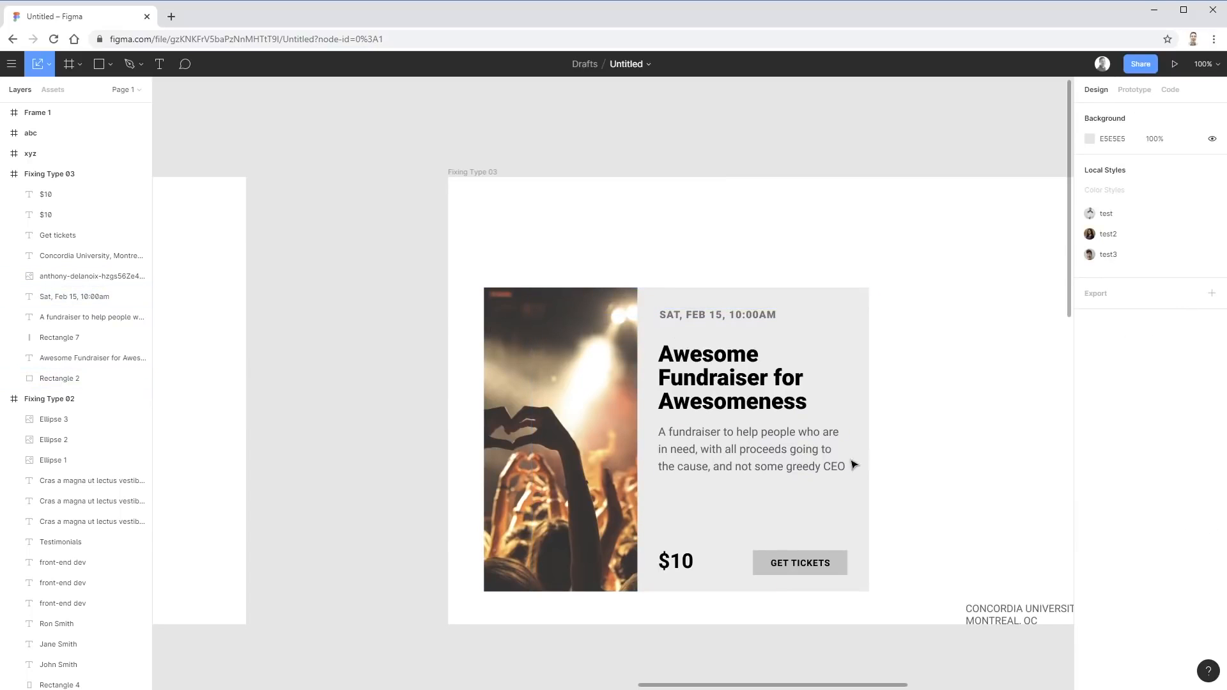
Increase the description's line height slightly and nudge the paragraph up closer to the headline
click(796, 467)
drag(1088, 429, 1109, 431)
click(885, 441)
drag(806, 452, 803, 449)
click(976, 452)
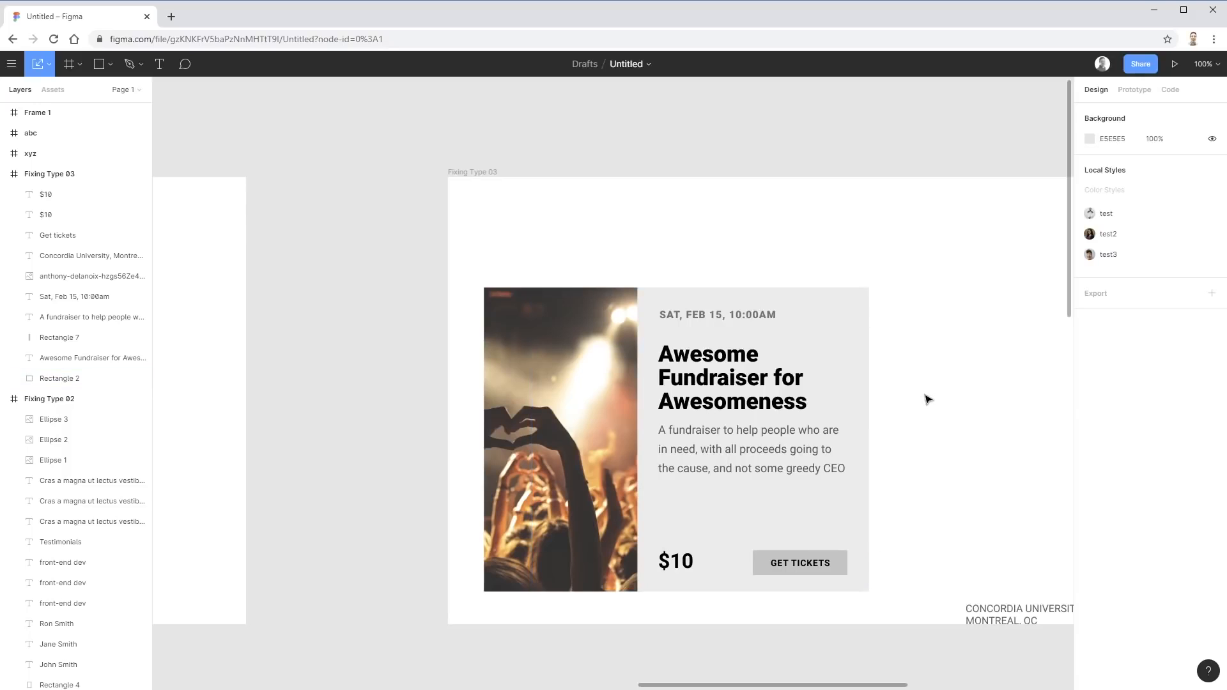
click(96, 358)
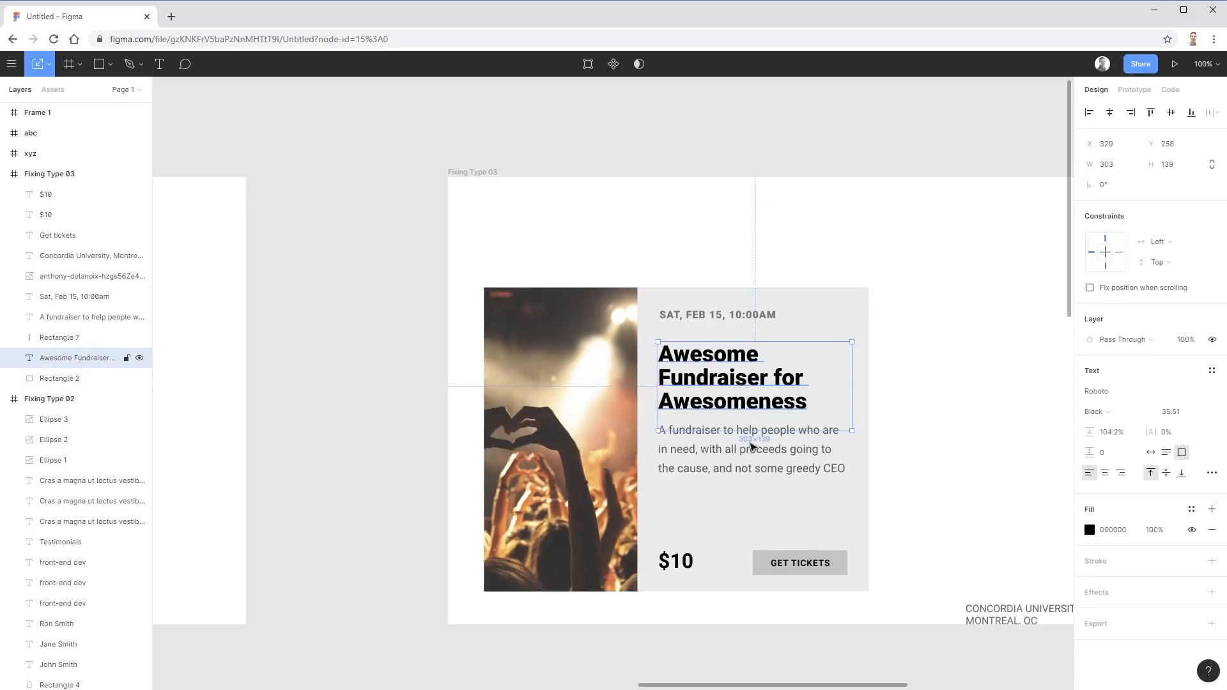
click(756, 312)
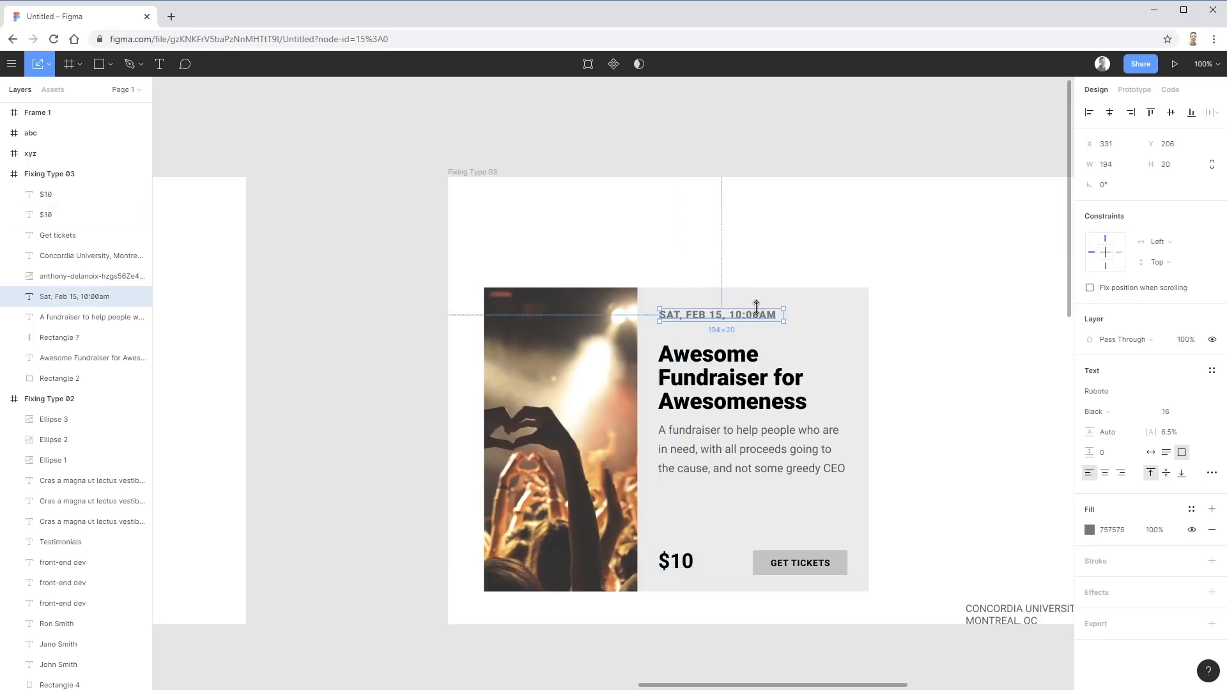
click(834, 565)
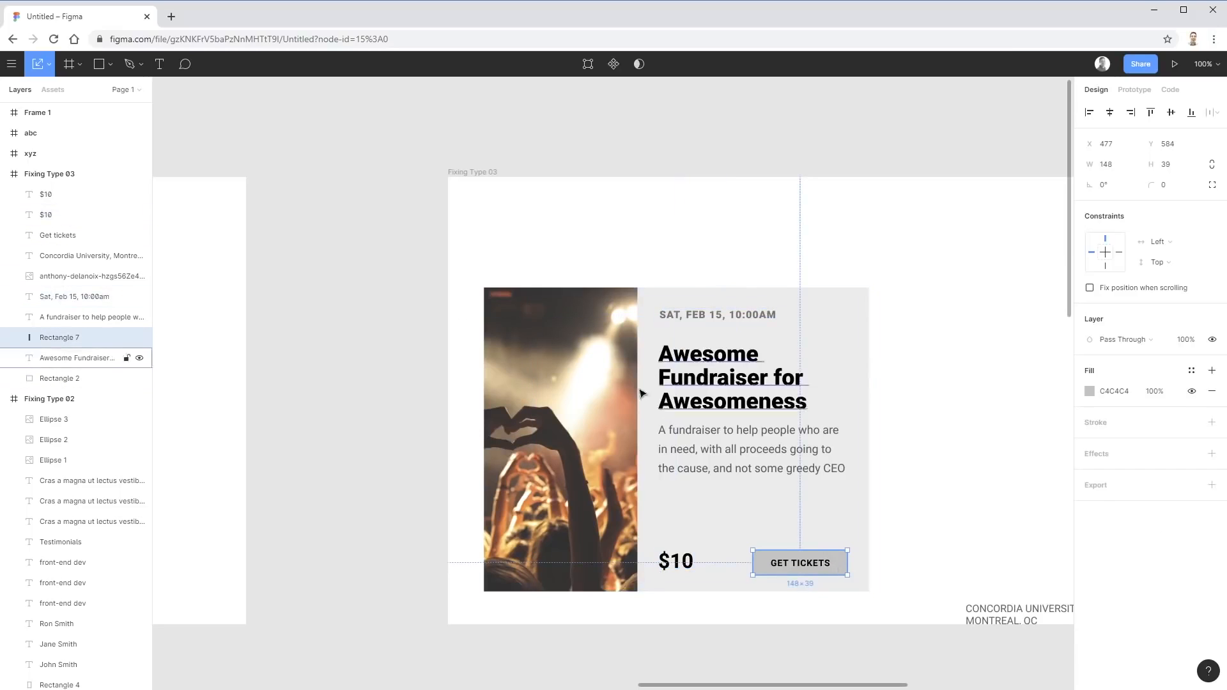
click(962, 419)
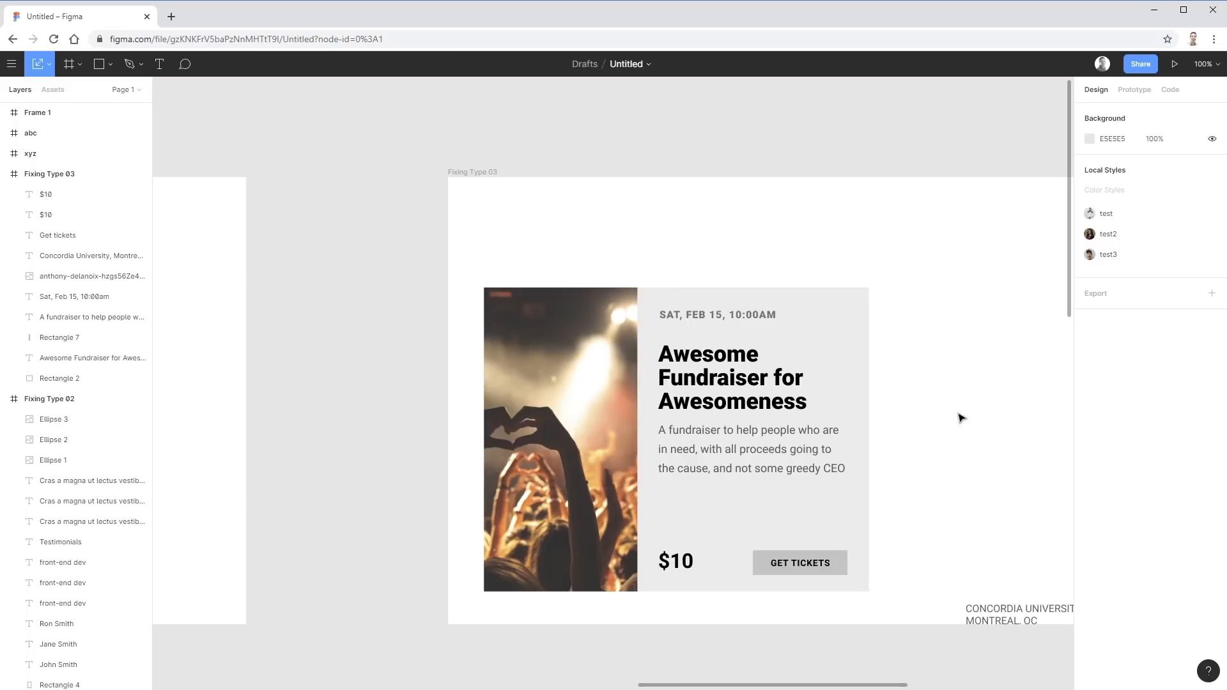
Set the headline's fill colour to the orange EC7452 sampled from the concert photo
click(797, 395)
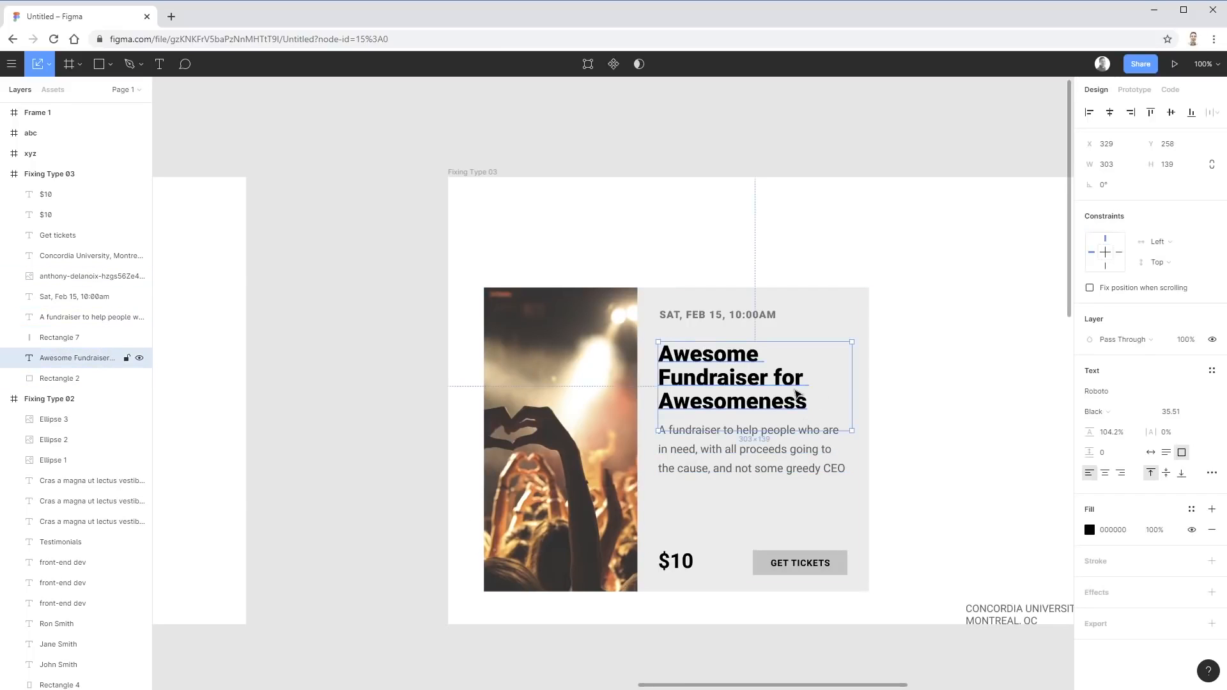
click(1089, 535)
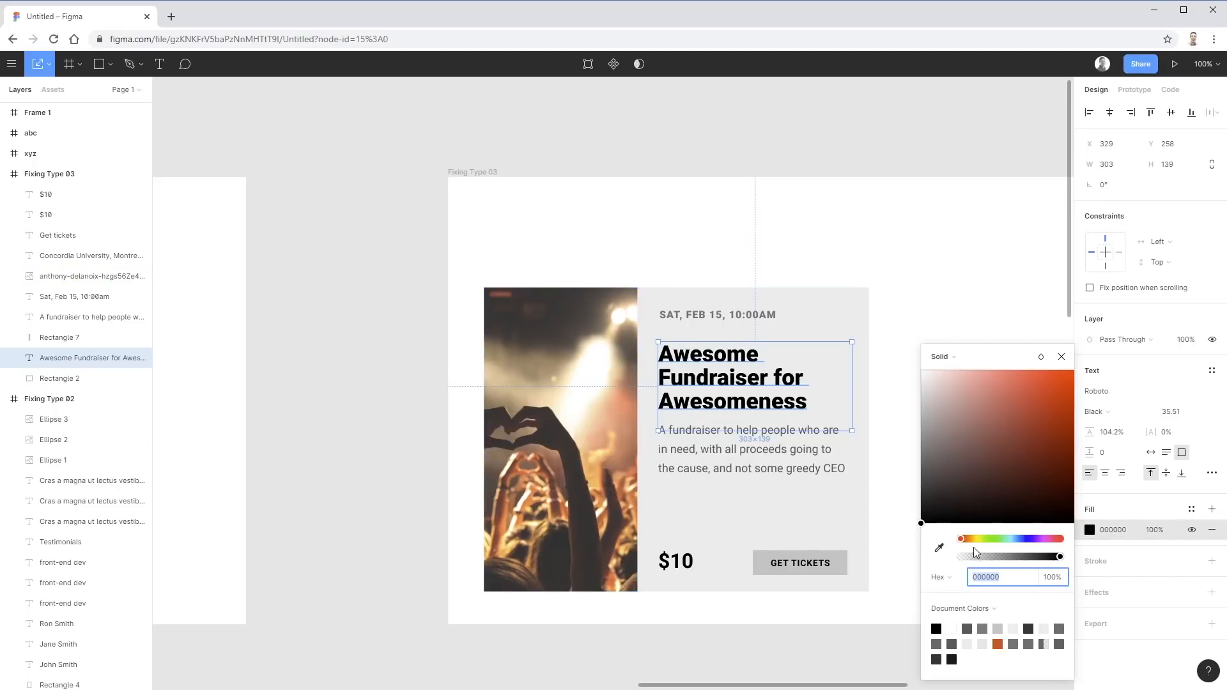
click(939, 548)
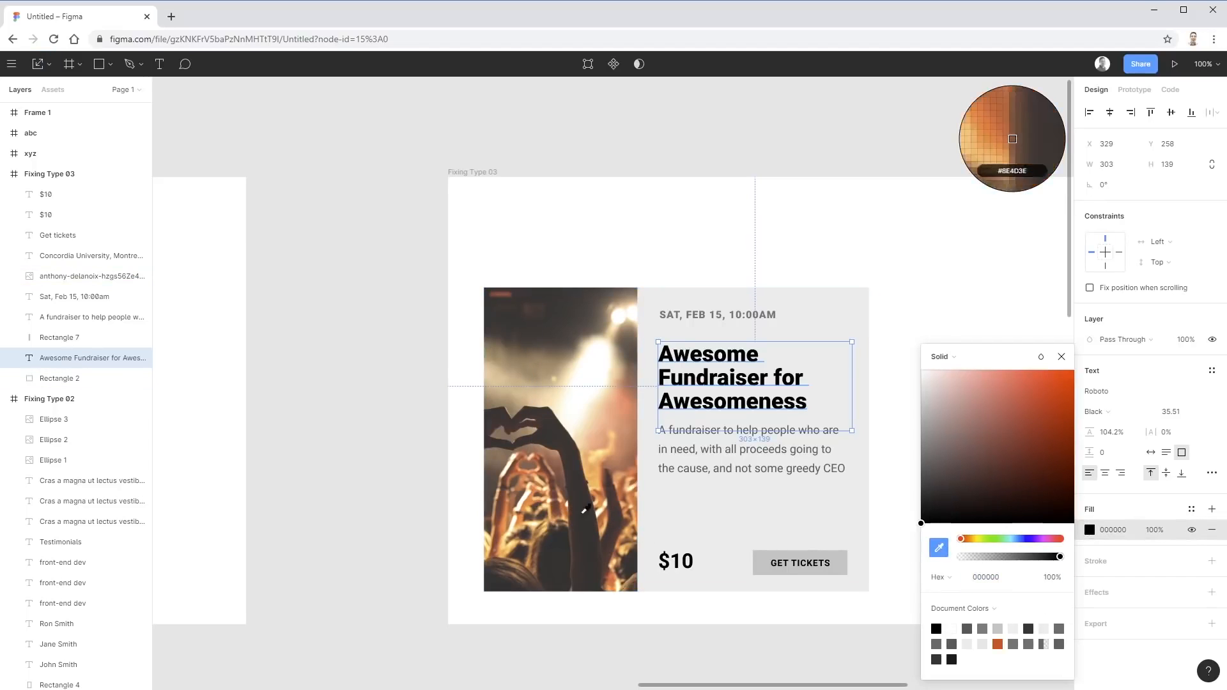
click(631, 459)
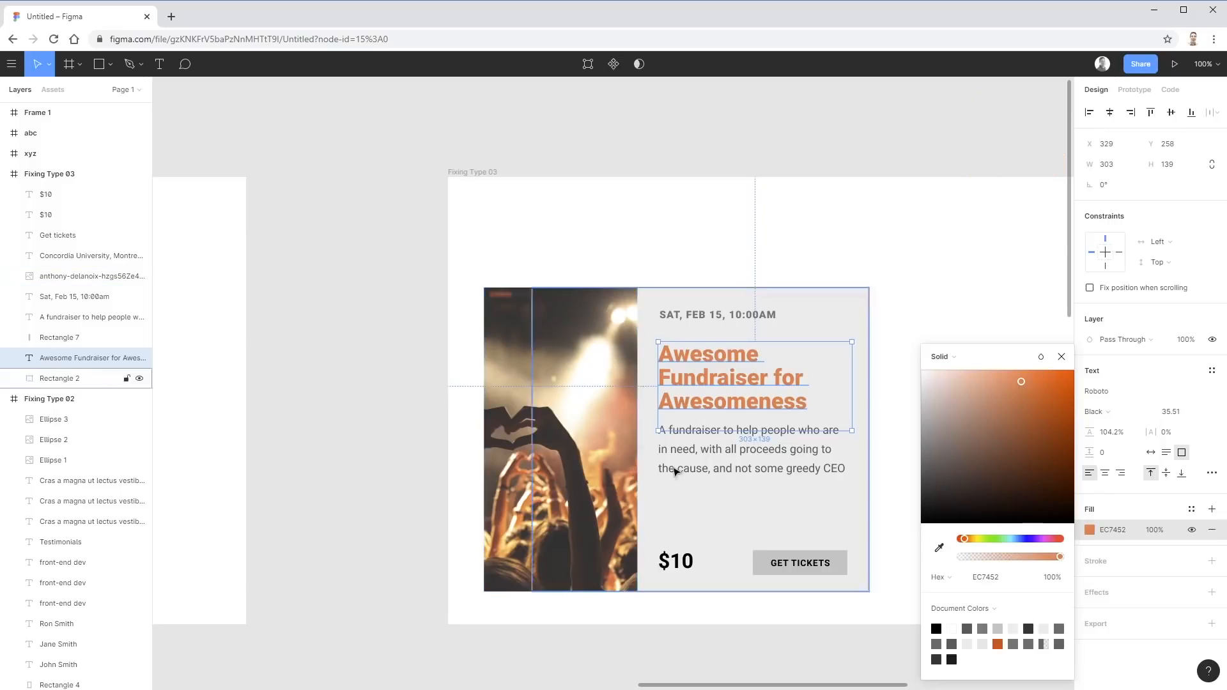
Try several hues for the headline's fill colour and settle on the dark purple 3A1783
mouse_move(1030, 383)
mouse_down()
mouse_move(1055, 403)
mouse_move(1038, 424)
mouse_move(1060, 467)
mouse_up()
click(993, 539)
drag(1023, 540, 971, 543)
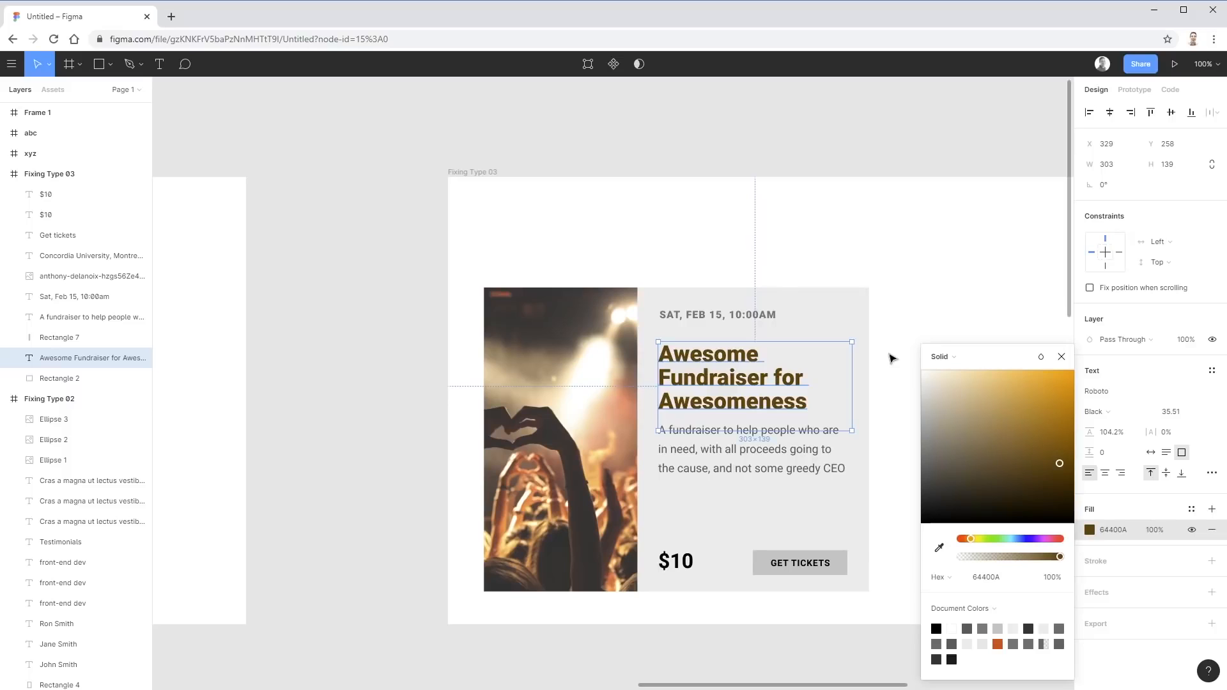
drag(999, 542, 1033, 540)
click(1047, 446)
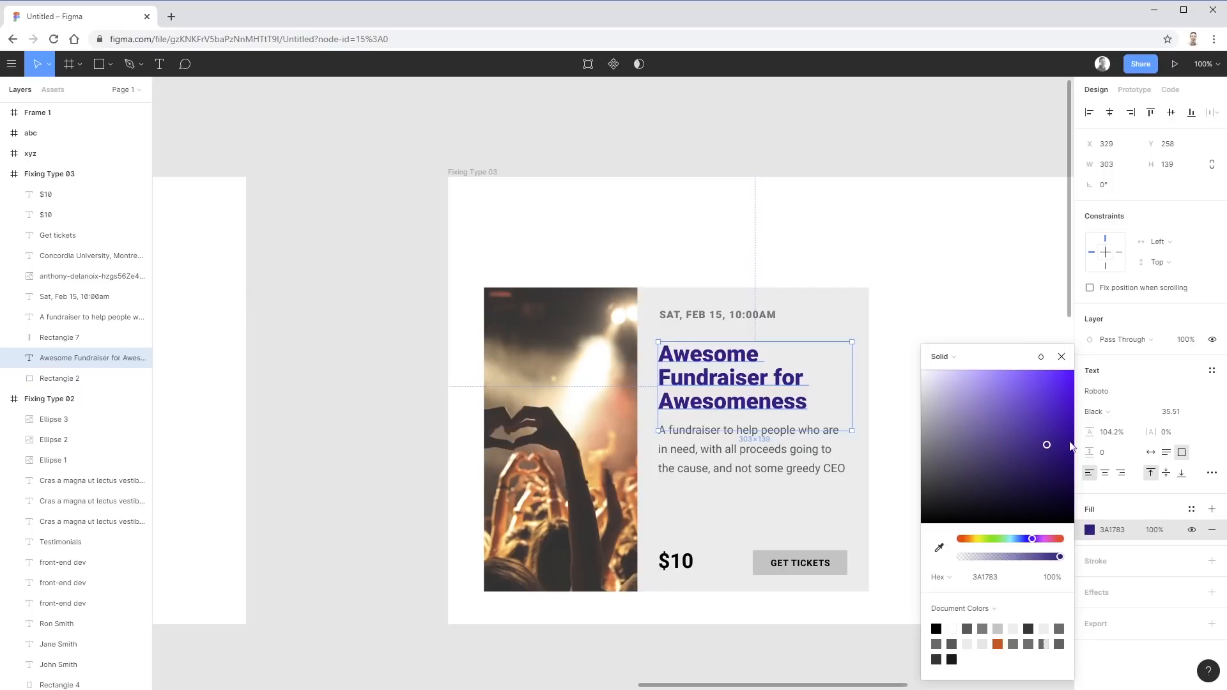
click(942, 221)
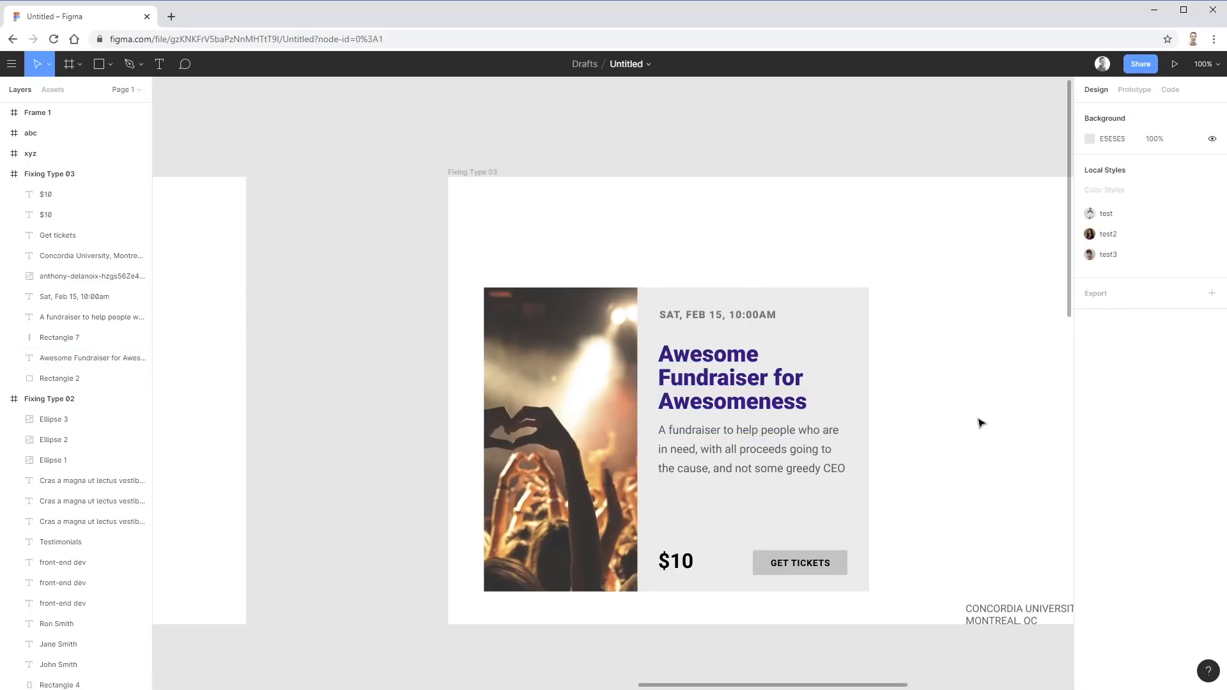
Fill the ticket button's rectangle with the headline's dark purple 3A1783 from the document colours
click(842, 562)
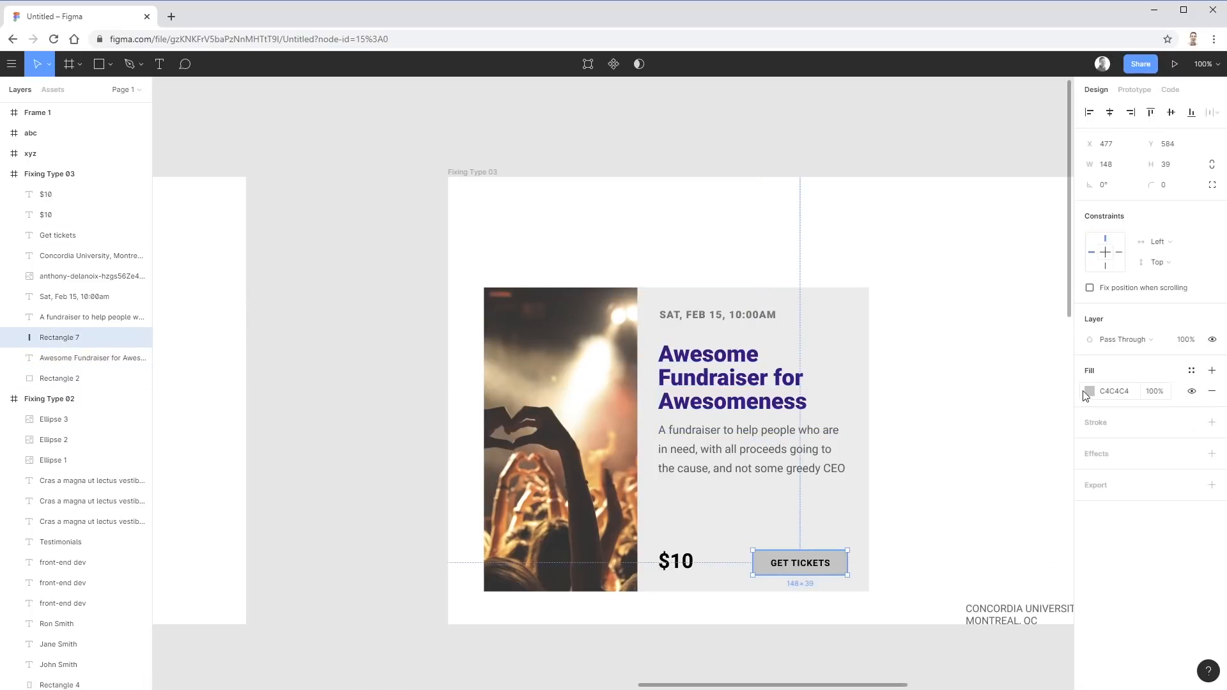
click(1089, 391)
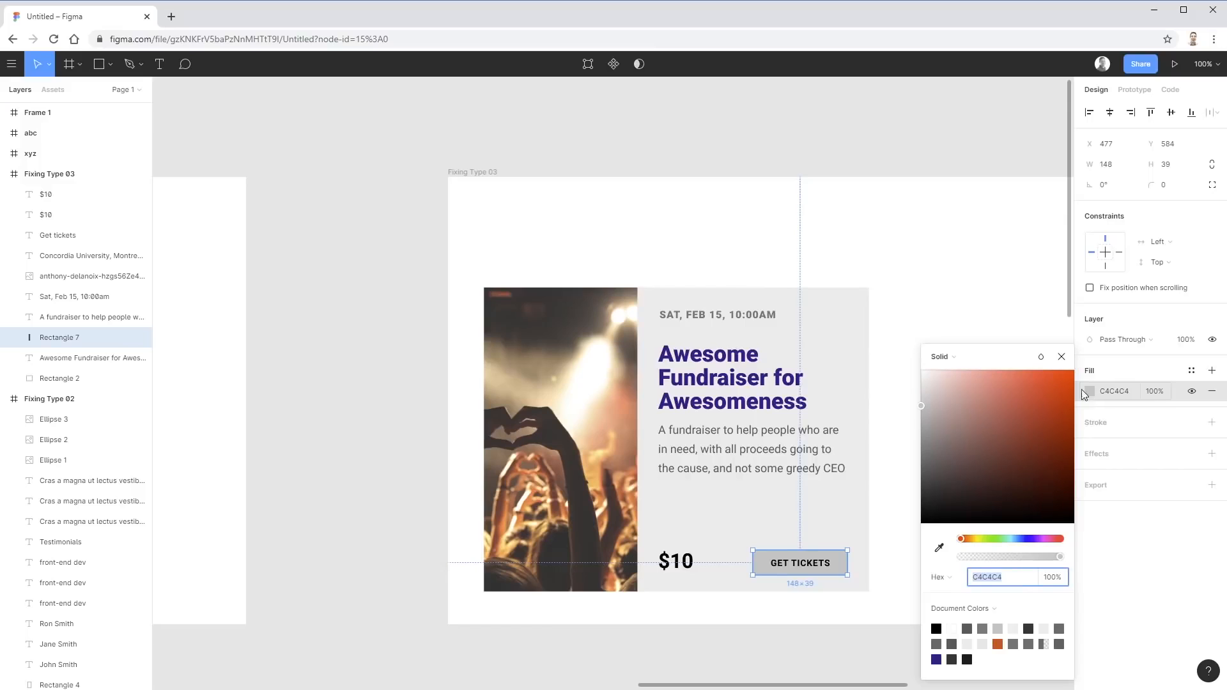
click(937, 659)
Set the fill colour of the button's "Get tickets" label to white, FFFFFF
click(811, 570)
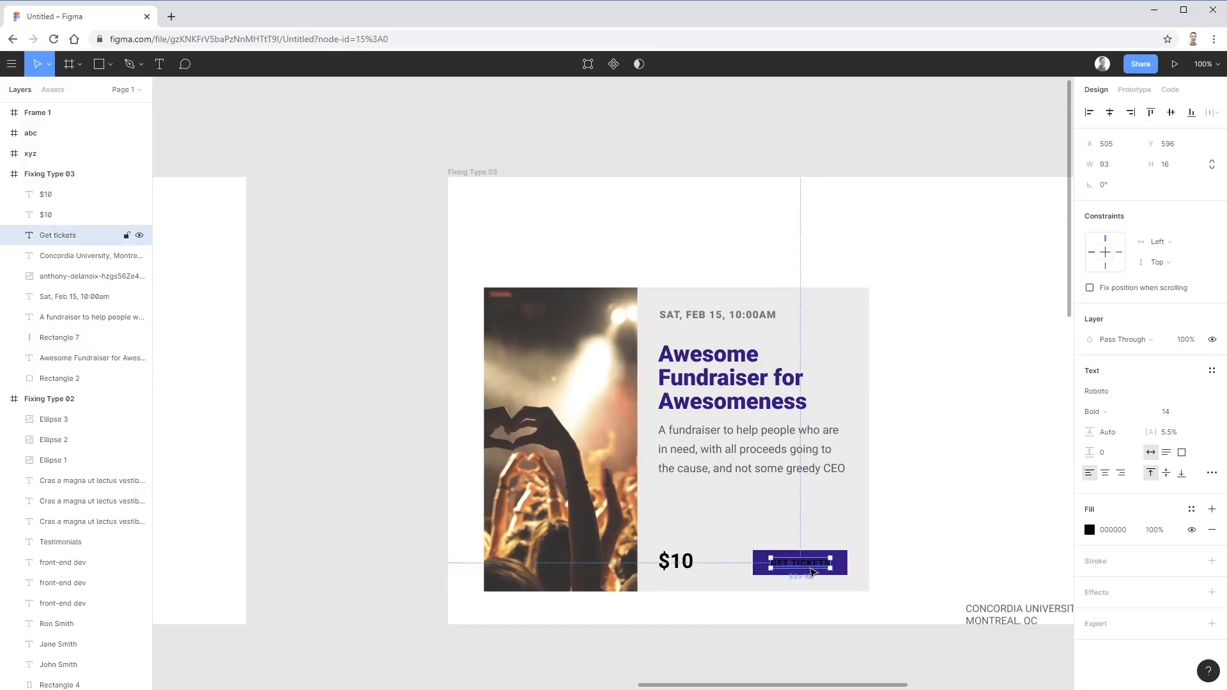
click(1090, 532)
drag(988, 489, 821, 322)
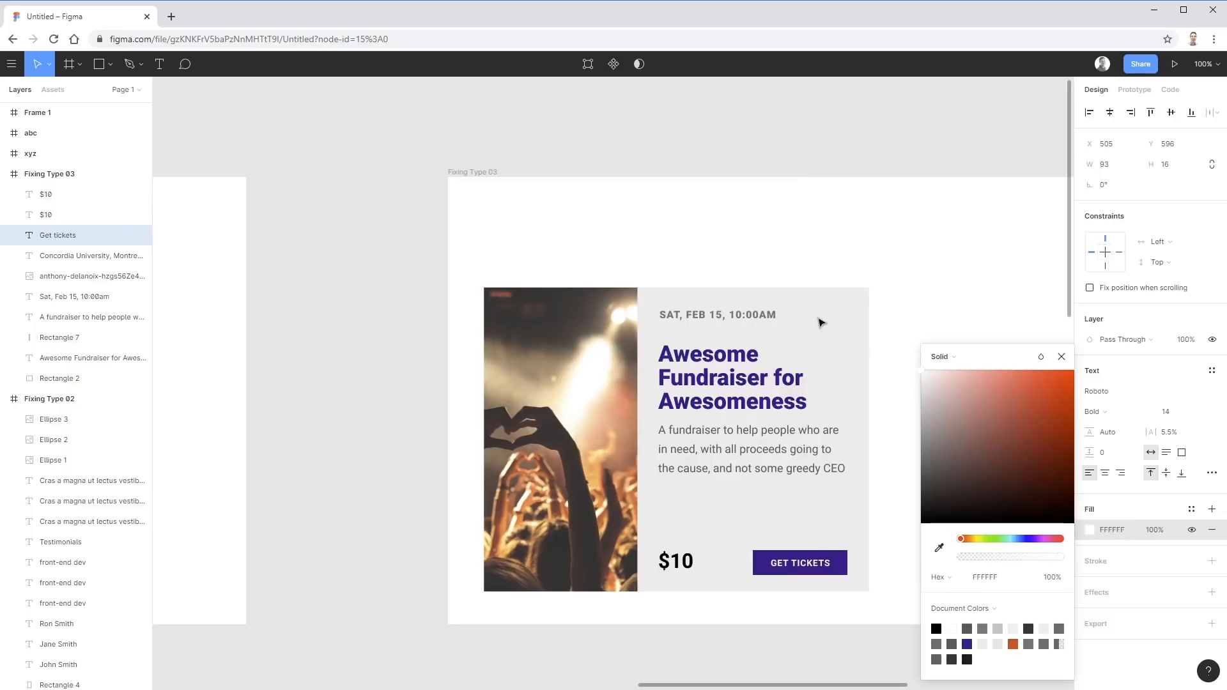
click(1036, 200)
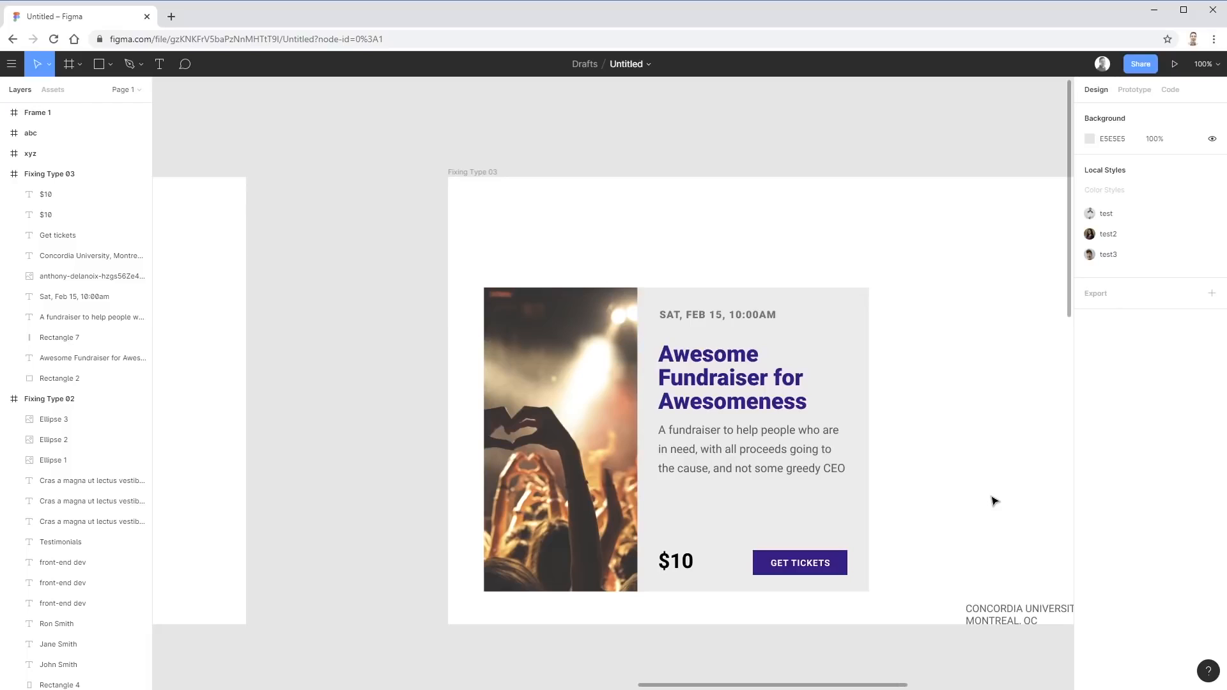
Review the card's visual hierarchy by examining the text settings of the headline, description, date, price and ticket button
click(812, 469)
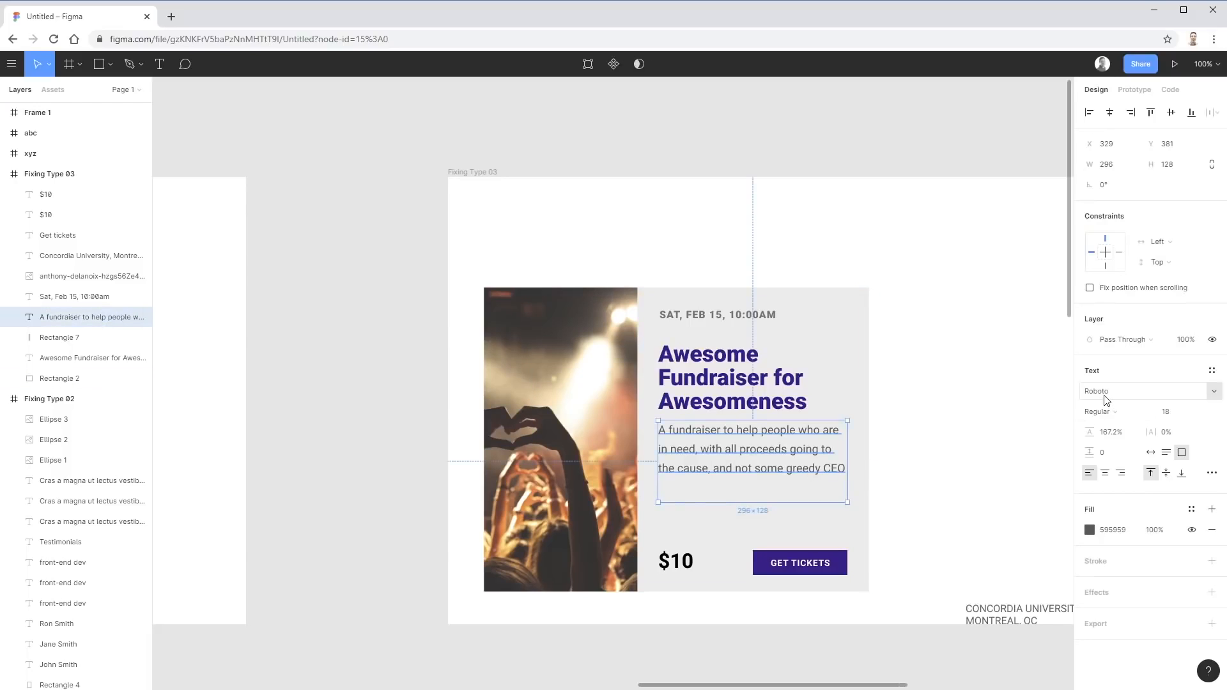
click(1039, 419)
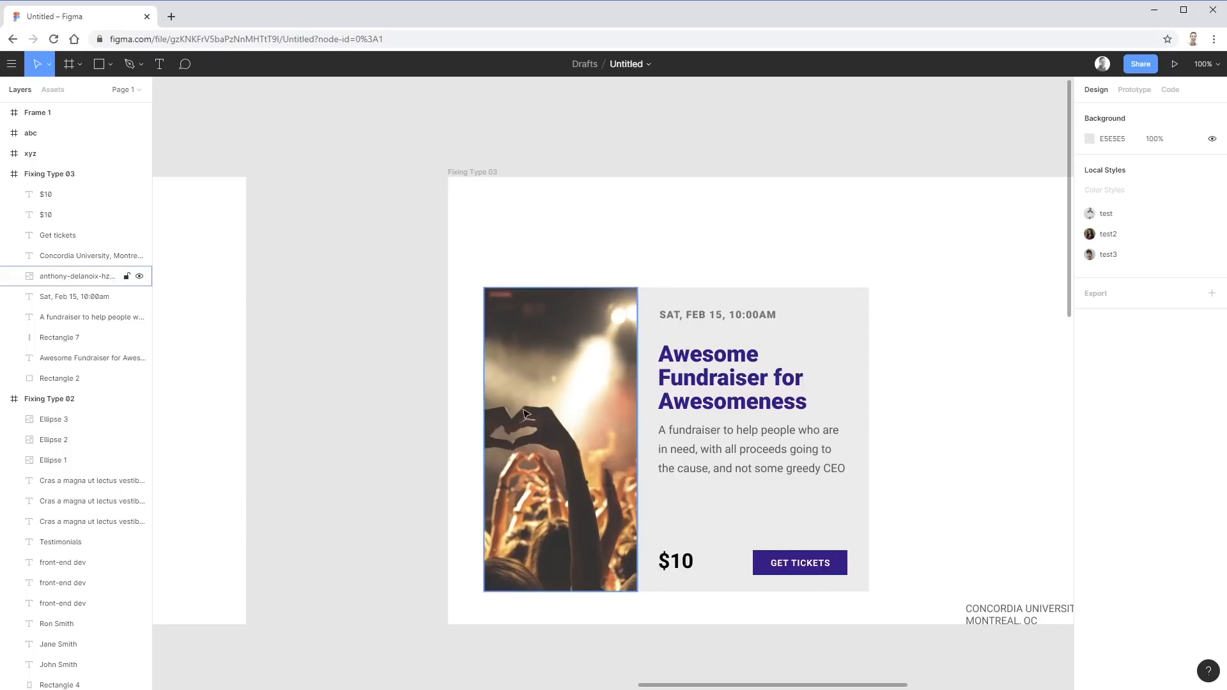
click(688, 372)
click(732, 451)
click(991, 475)
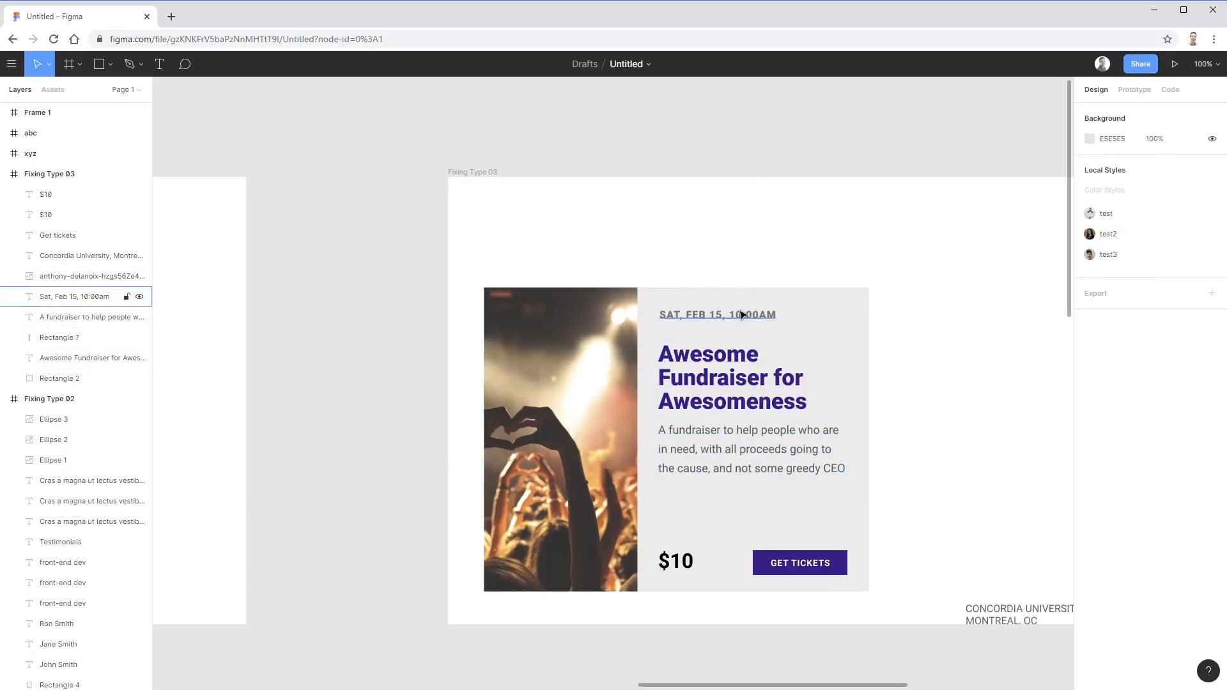
click(741, 316)
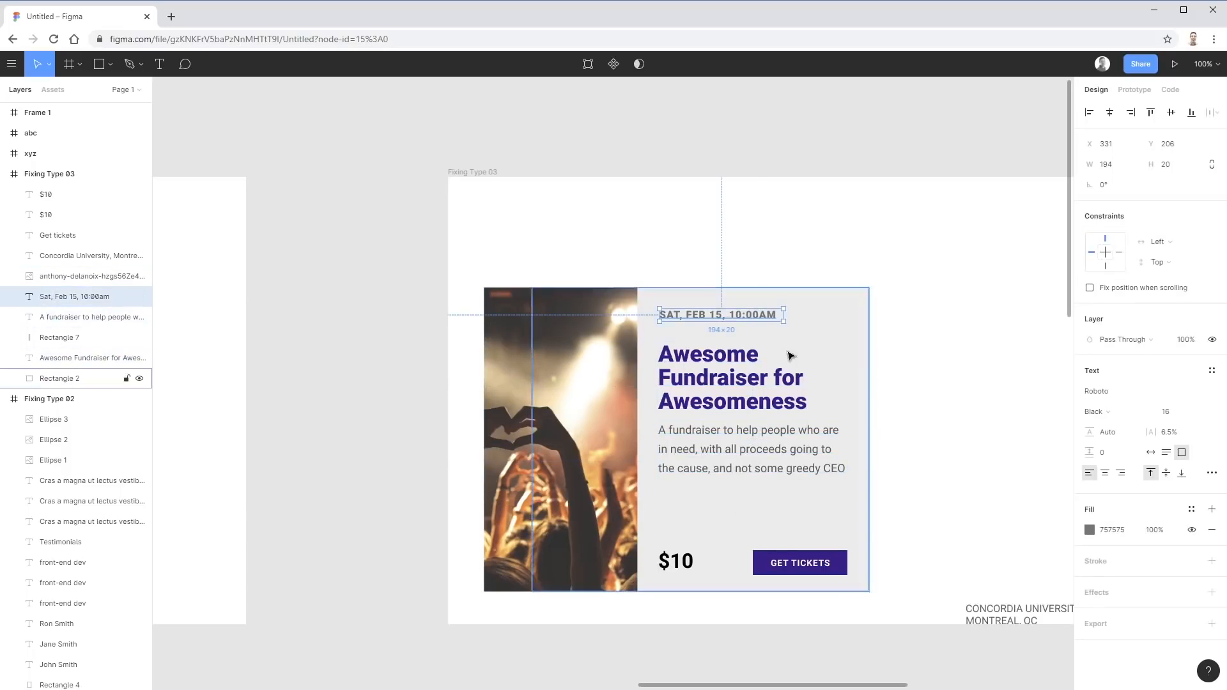
key(Escape)
click(676, 566)
click(959, 432)
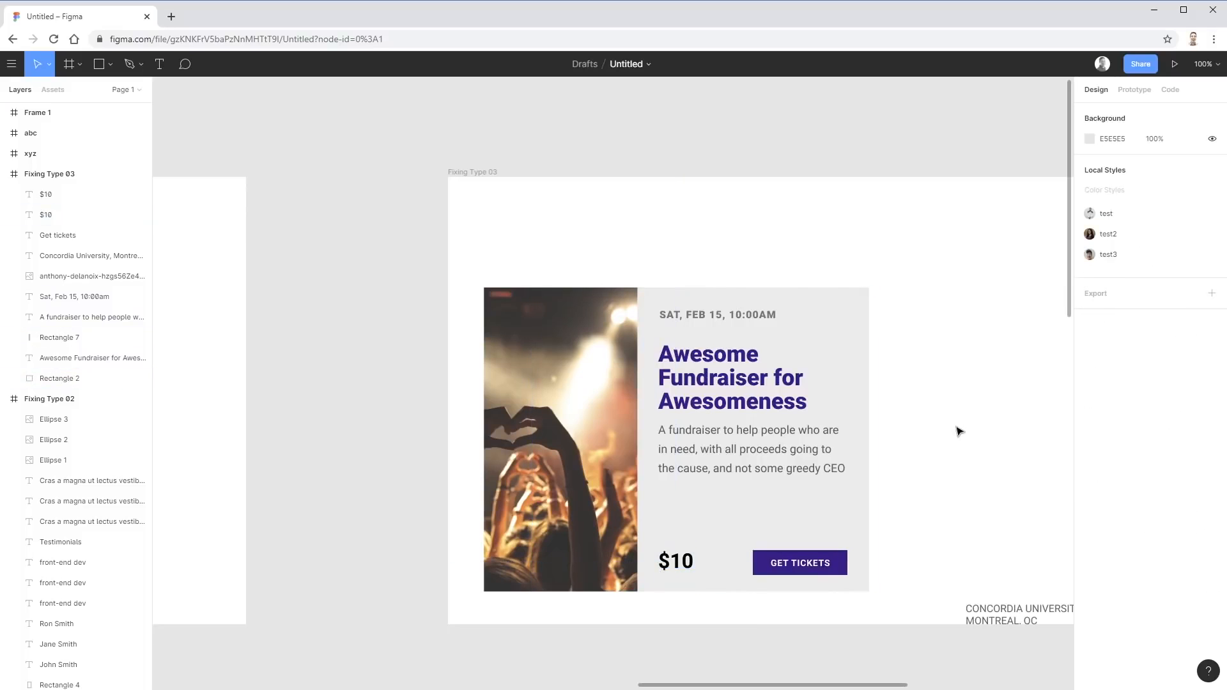
click(676, 563)
click(807, 564)
click(881, 594)
click(732, 391)
click(1084, 410)
key(Escape)
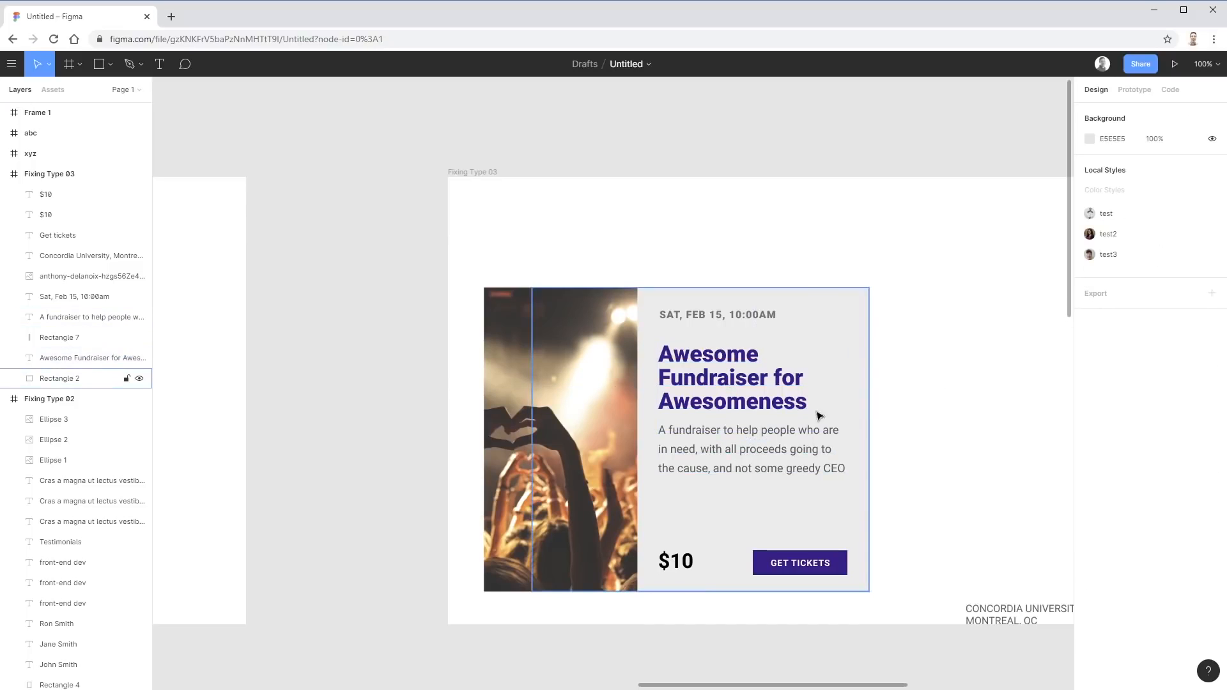
click(795, 402)
click(807, 472)
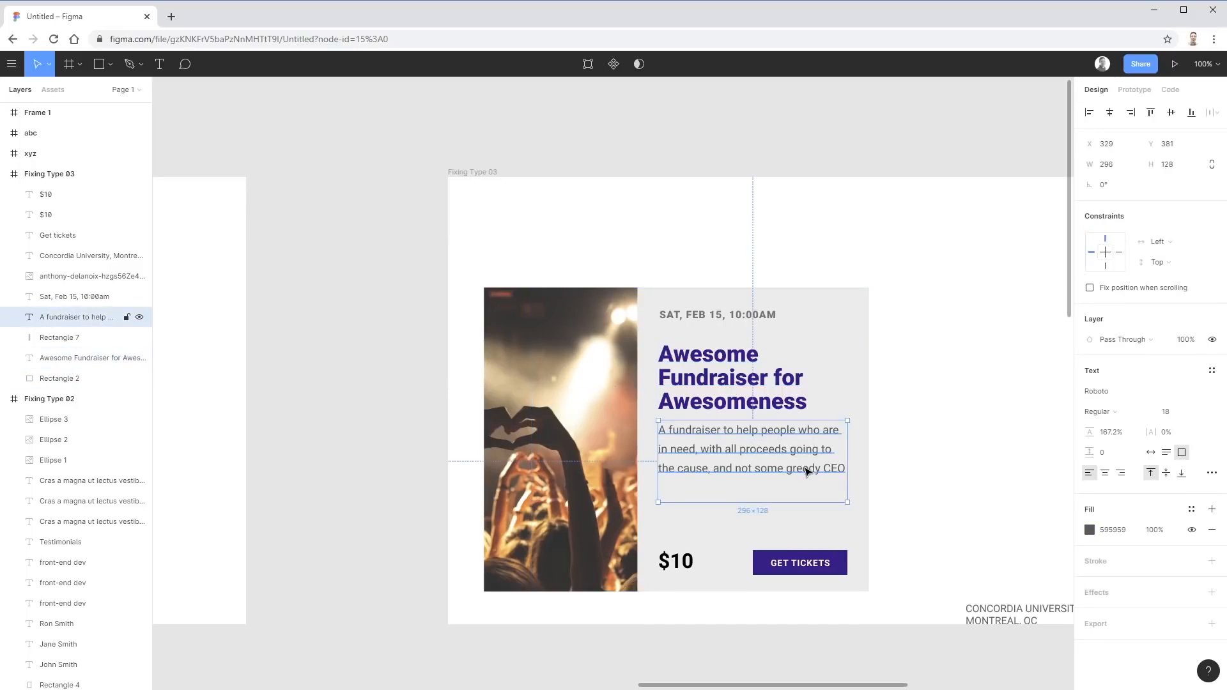
click(943, 503)
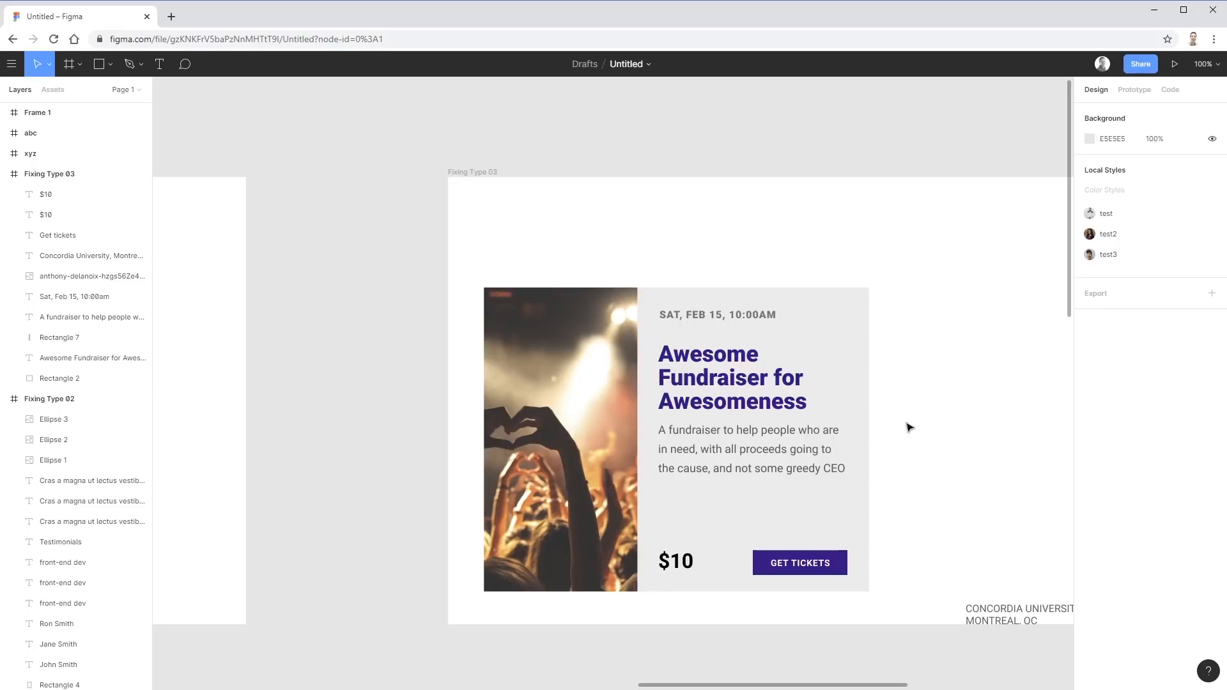
click(754, 384)
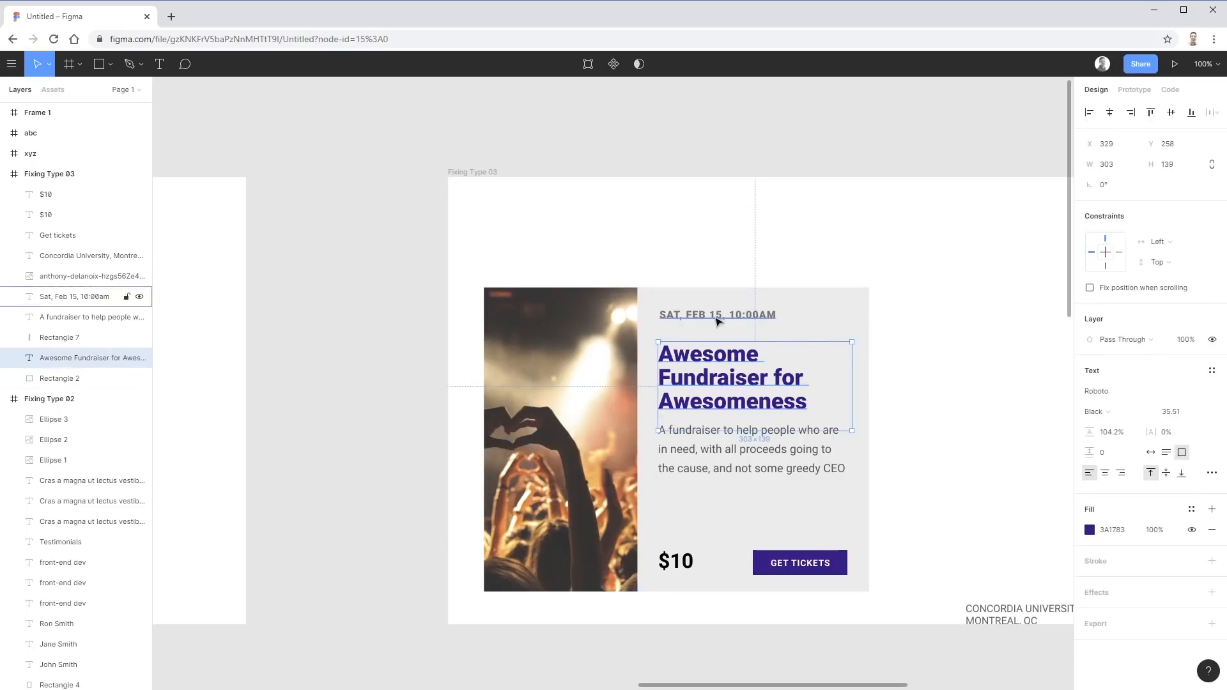
click(939, 394)
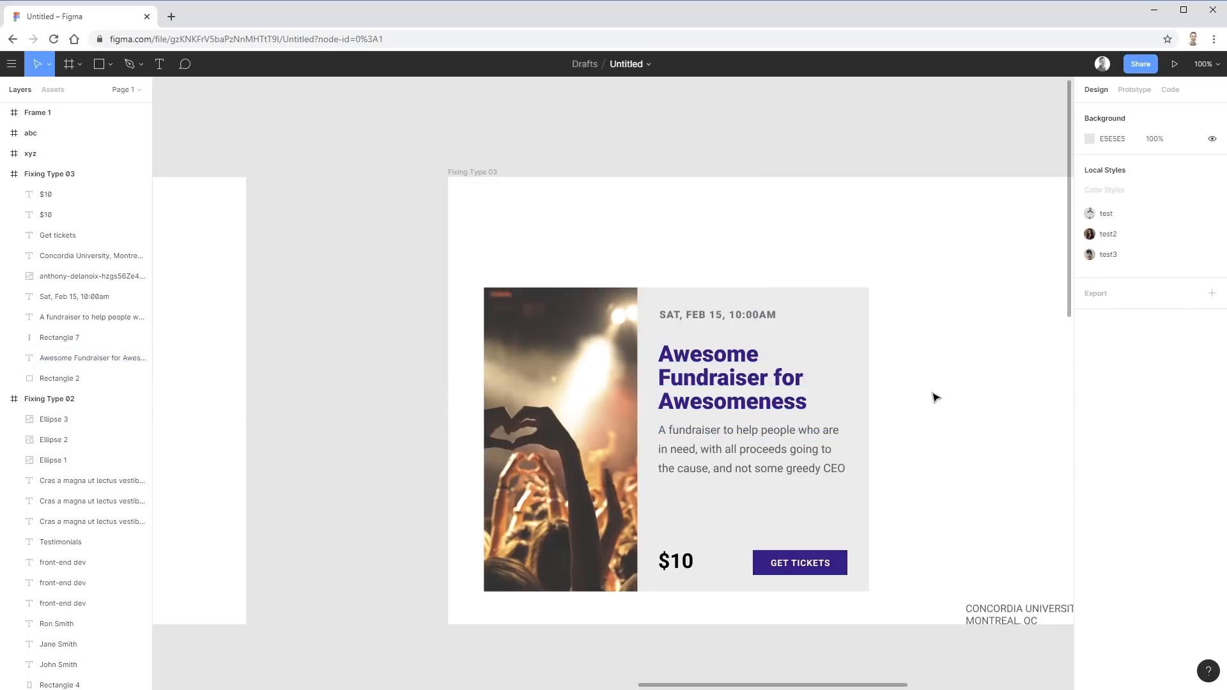
click(777, 443)
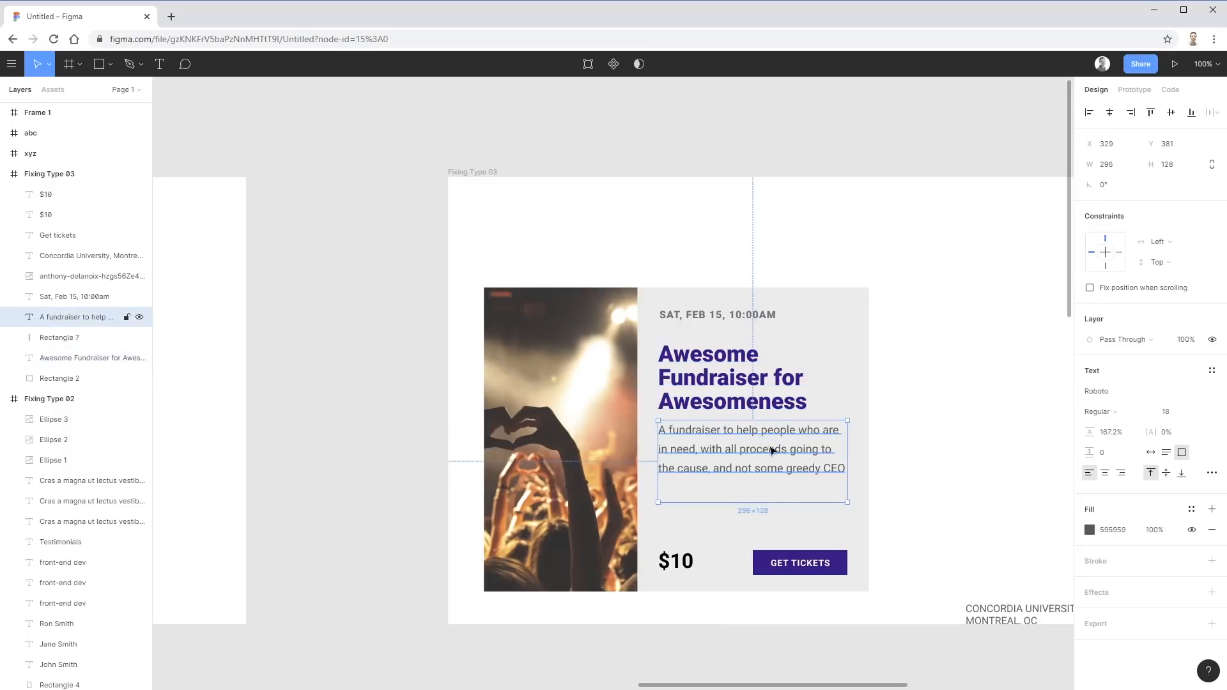
click(926, 484)
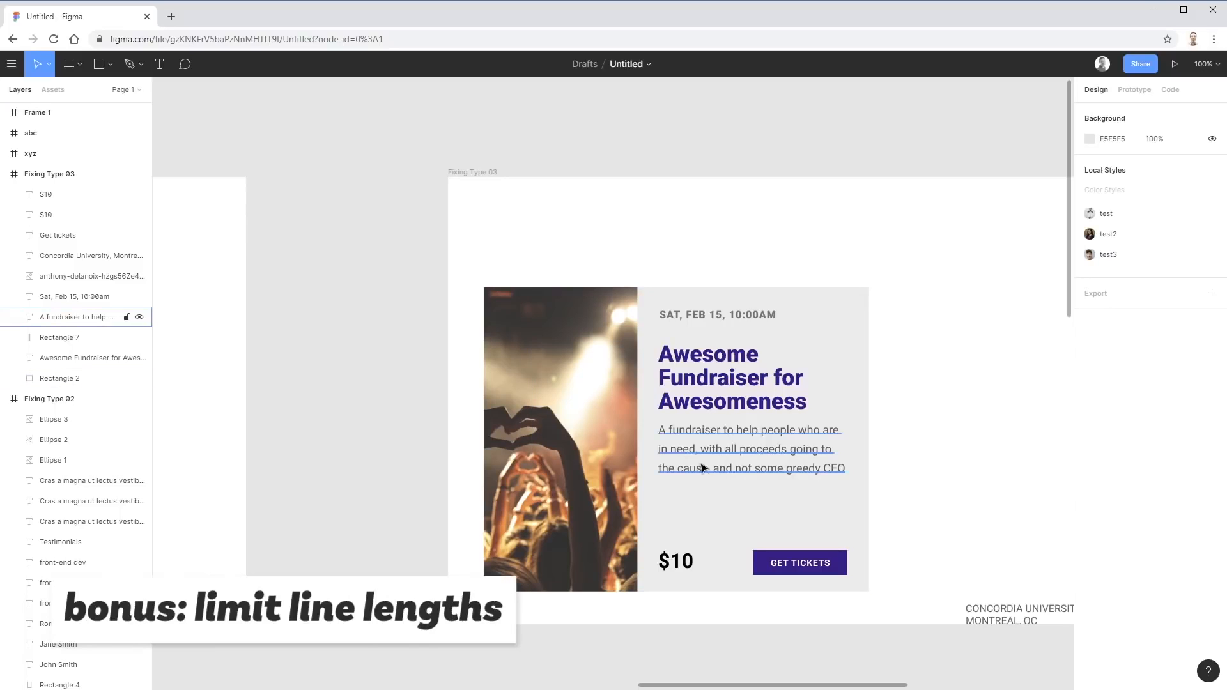
Collapse the Fixing Type 03 and Fixing Type 02 layers and hide the piggy bank photo in the Fixing Type 01 frame
drag(500, 464, 901, 432)
drag(192, 368, 791, 347)
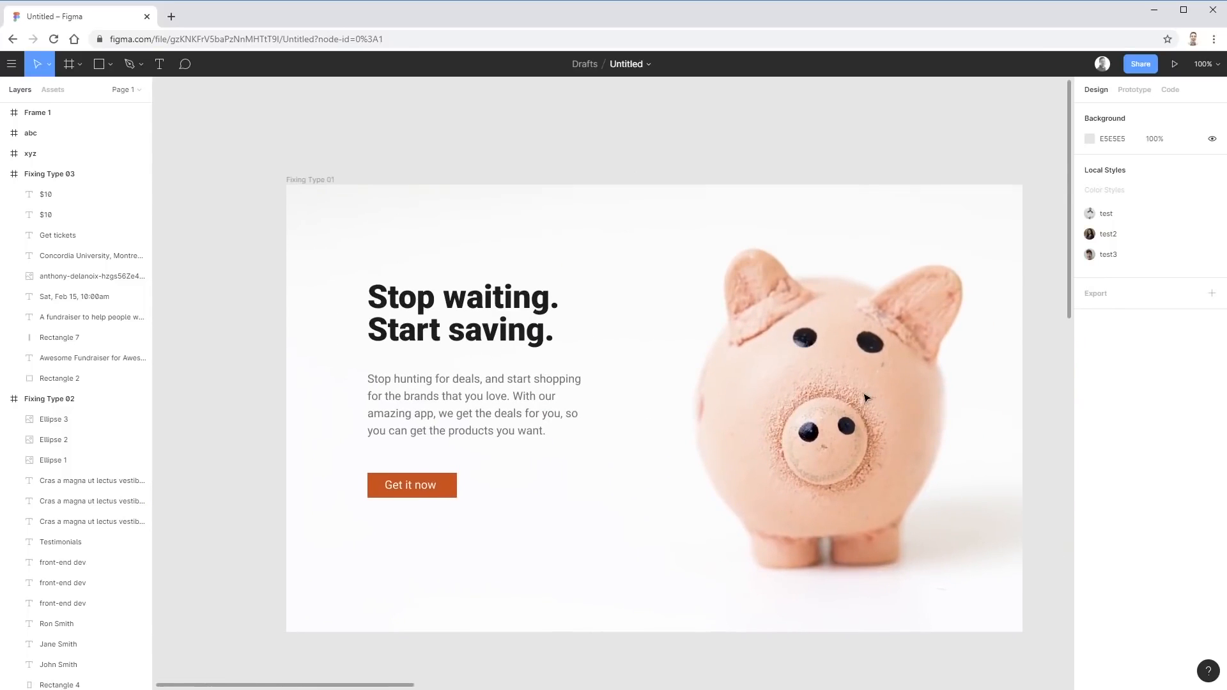
click(4, 174)
click(4, 194)
click(140, 337)
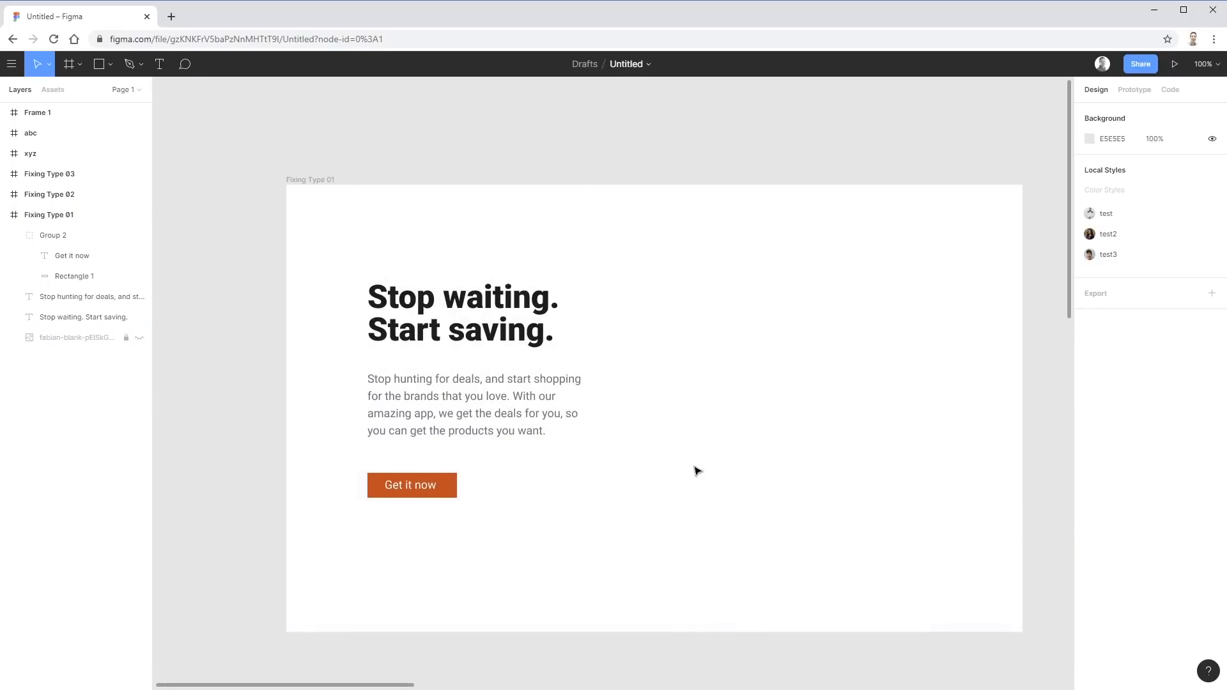
Move the headline, paragraph and button together to the upper-left area of the Fixing Type 01 frame
drag(307, 181, 597, 521)
key(ctrl+z)
click(224, 297)
drag(499, 317, 449, 245)
click(255, 203)
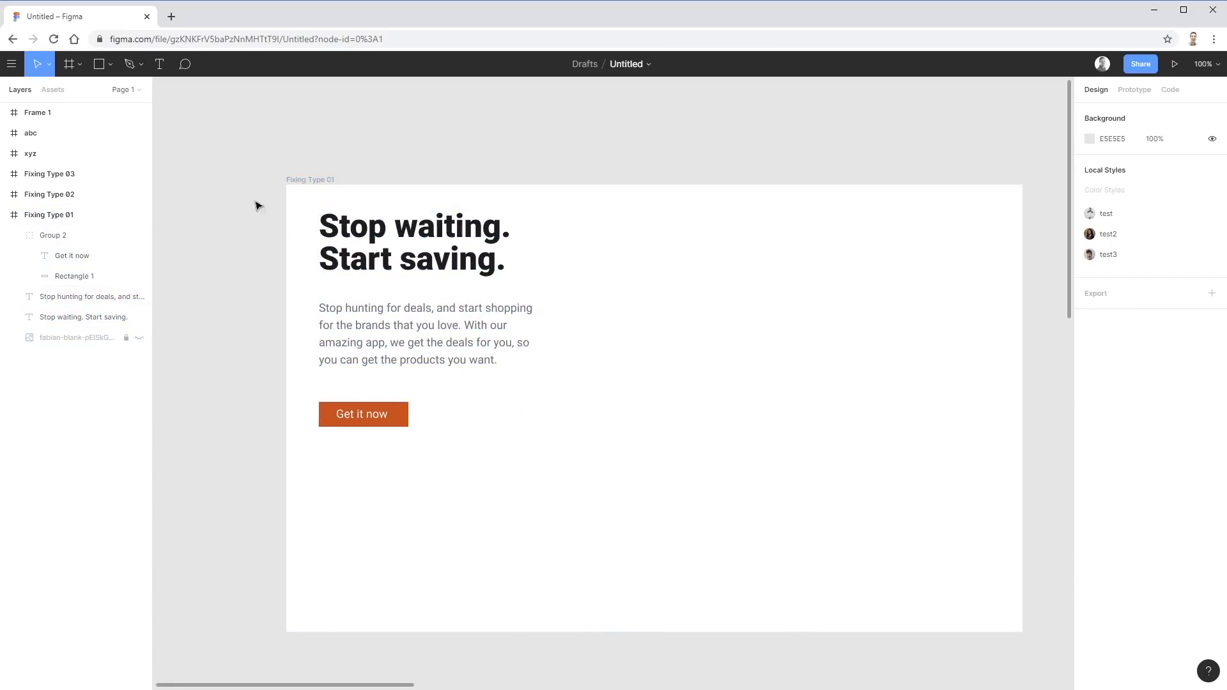
Narrow the Fixing Type 01 frame to about 399 px and shift the headline, paragraph and button left to X 34
click(318, 181)
drag(1023, 409, 537, 415)
click(430, 356)
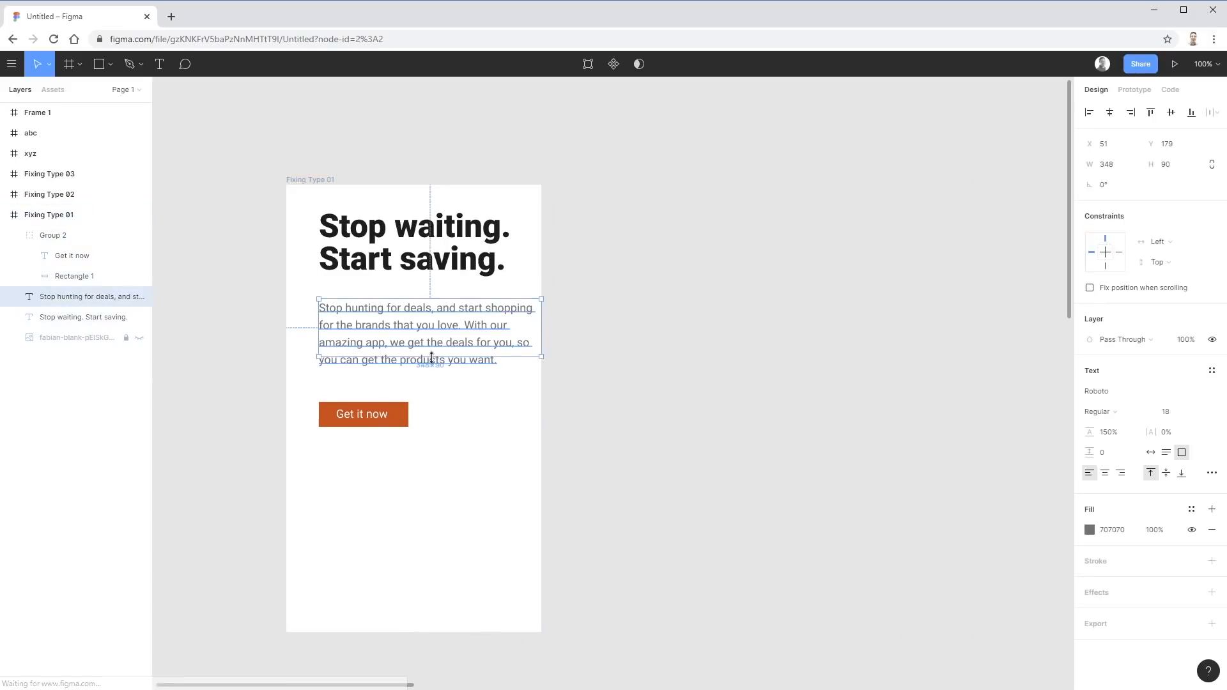
shift+click(373, 421)
shift+click(397, 260)
drag(397, 259, 387, 262)
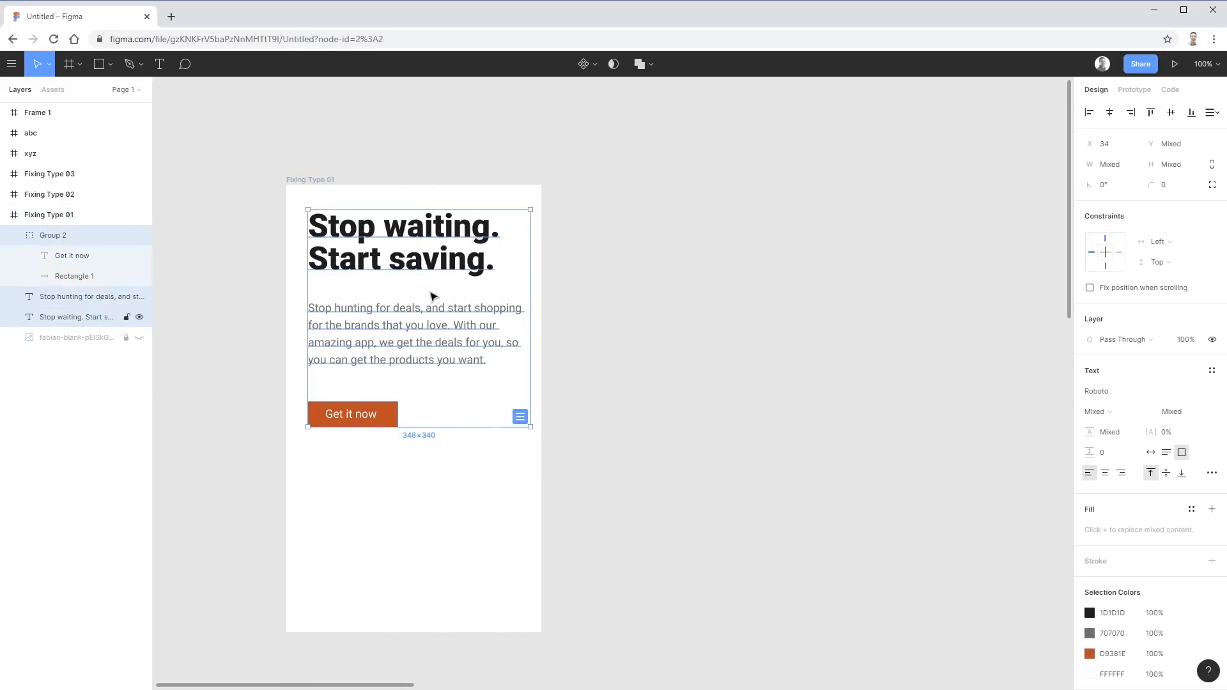
Duplicate the narrowed Fixing Type 01 frame and place the copy to its right
click(777, 400)
alt+drag(308, 181, 593, 186)
click(611, 155)
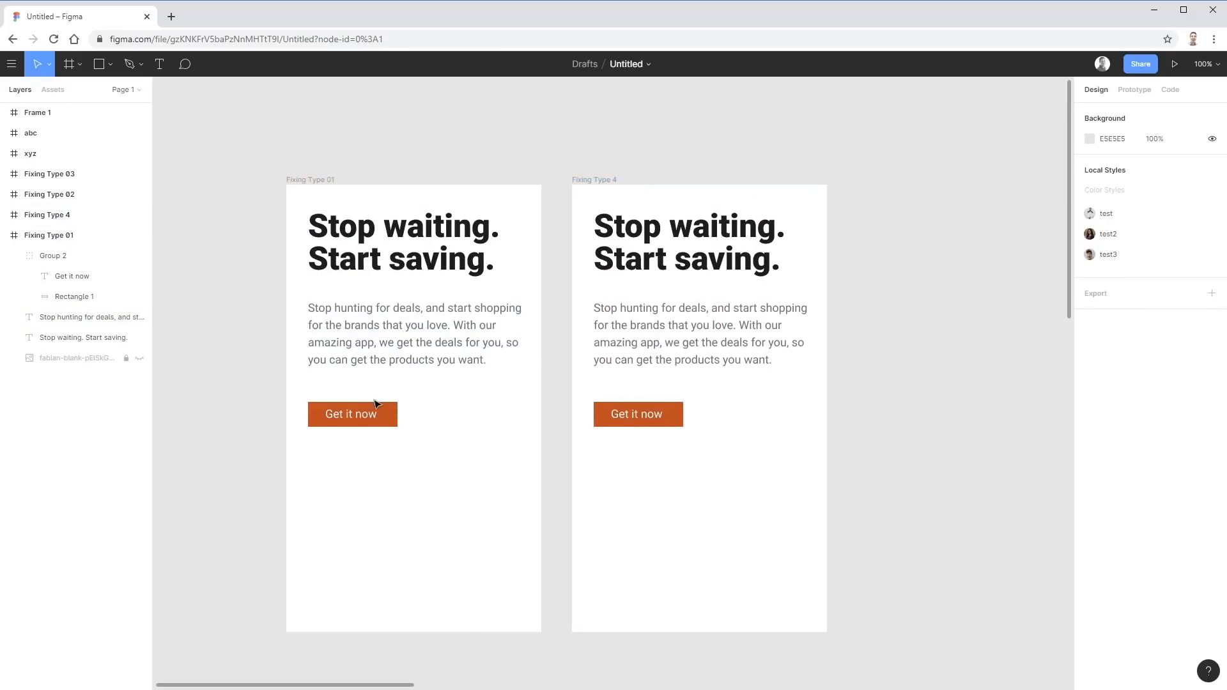
In the Fixing Type 01 frame, raise the paragraph to Y 167 and move the button up closer to it
click(385, 354)
drag(385, 354, 386, 347)
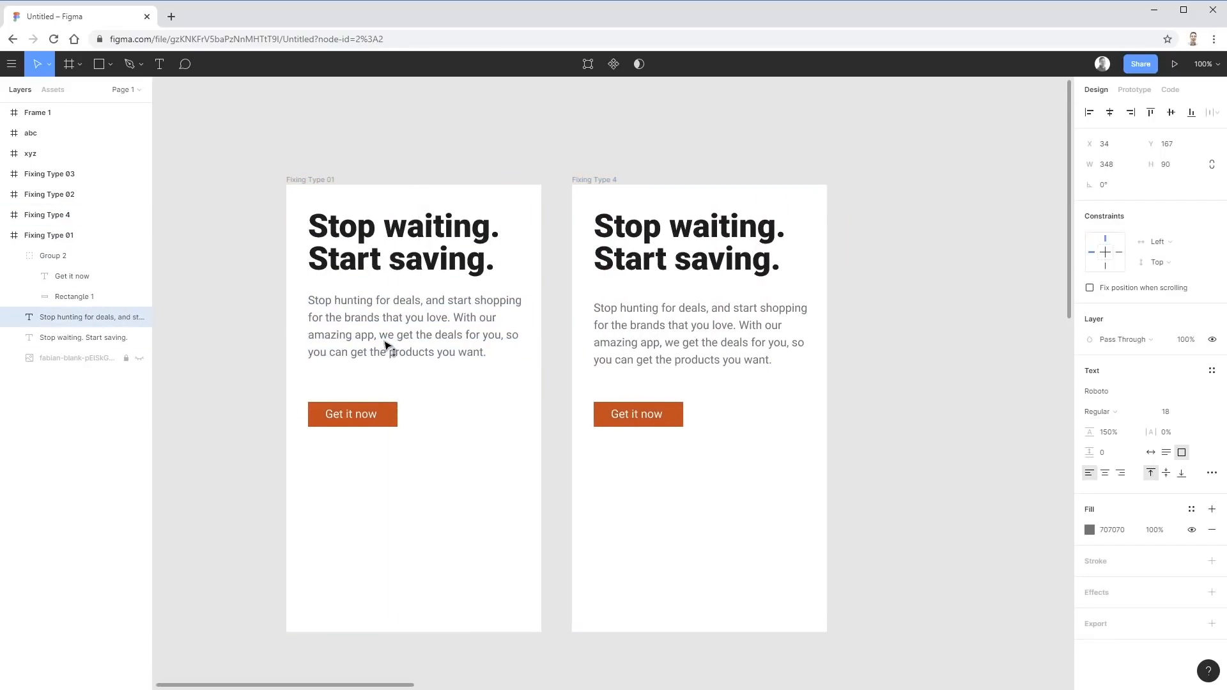
click(364, 417)
drag(391, 424, 391, 407)
drag(387, 408, 388, 403)
click(457, 196)
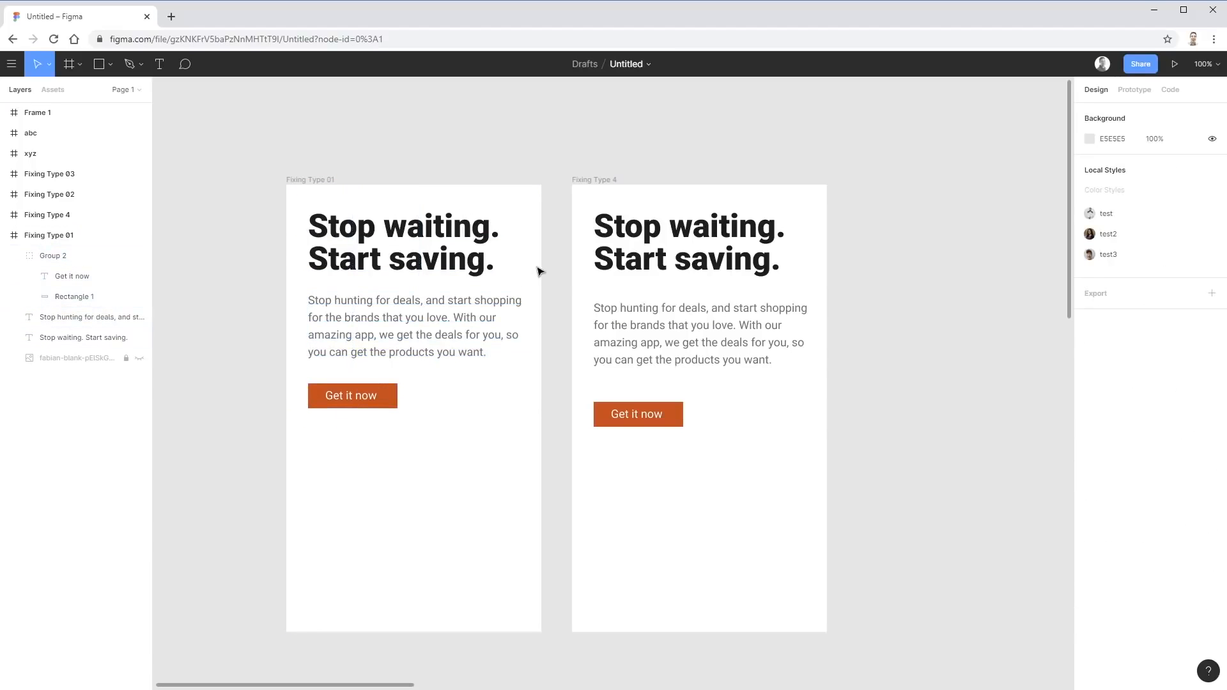
Widen the duplicated Fixing Type 4 frame to a desktop-like landscape format
scroll(573, 291, right, 3)
scroll(573, 290, up, 1)
click(465, 229)
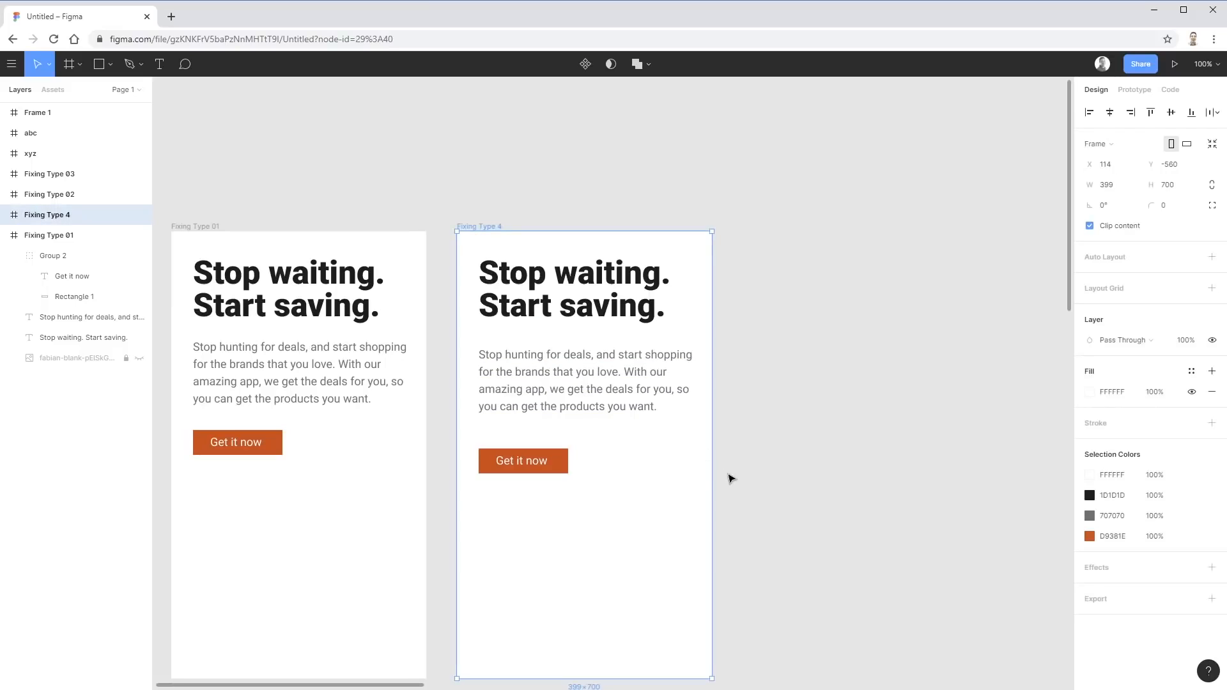
drag(712, 471, 1056, 471)
key(space)
drag(1013, 507, 905, 460)
scroll(564, 352, left, 3)
Stretch the paragraph's text box in the Fixing Type 4 frame to about 961 px wide and move the button up
click(565, 352)
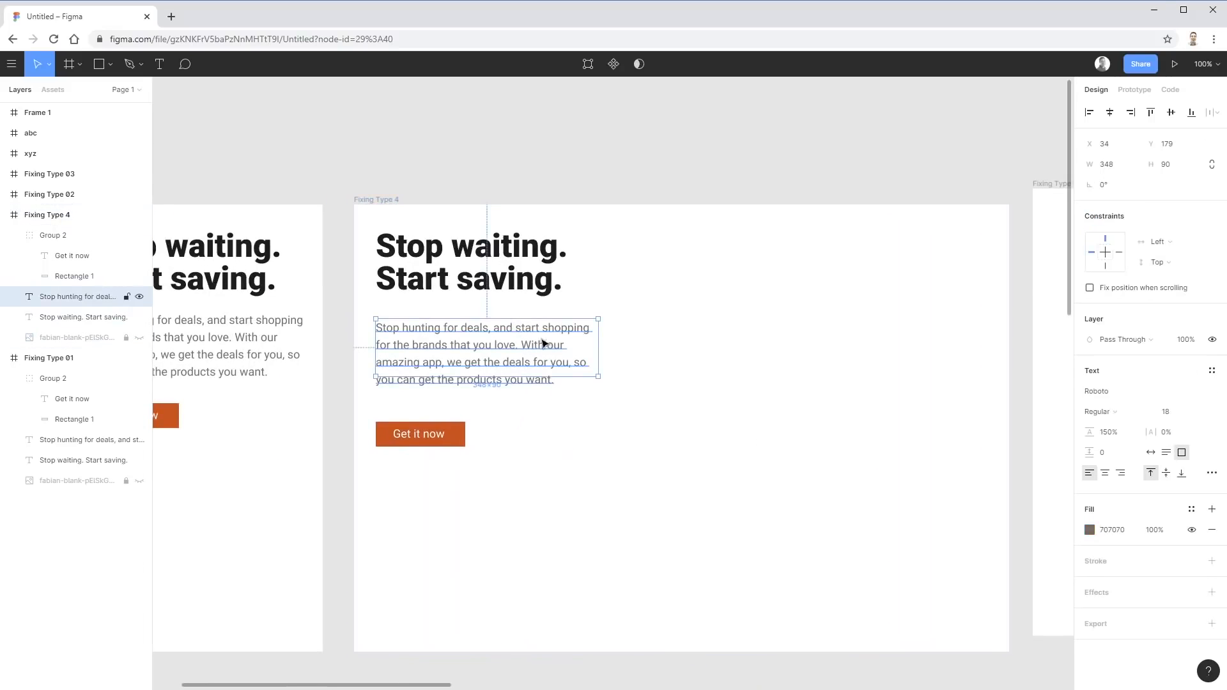
drag(608, 359, 994, 358)
click(337, 600)
drag(411, 439, 418, 409)
click(679, 426)
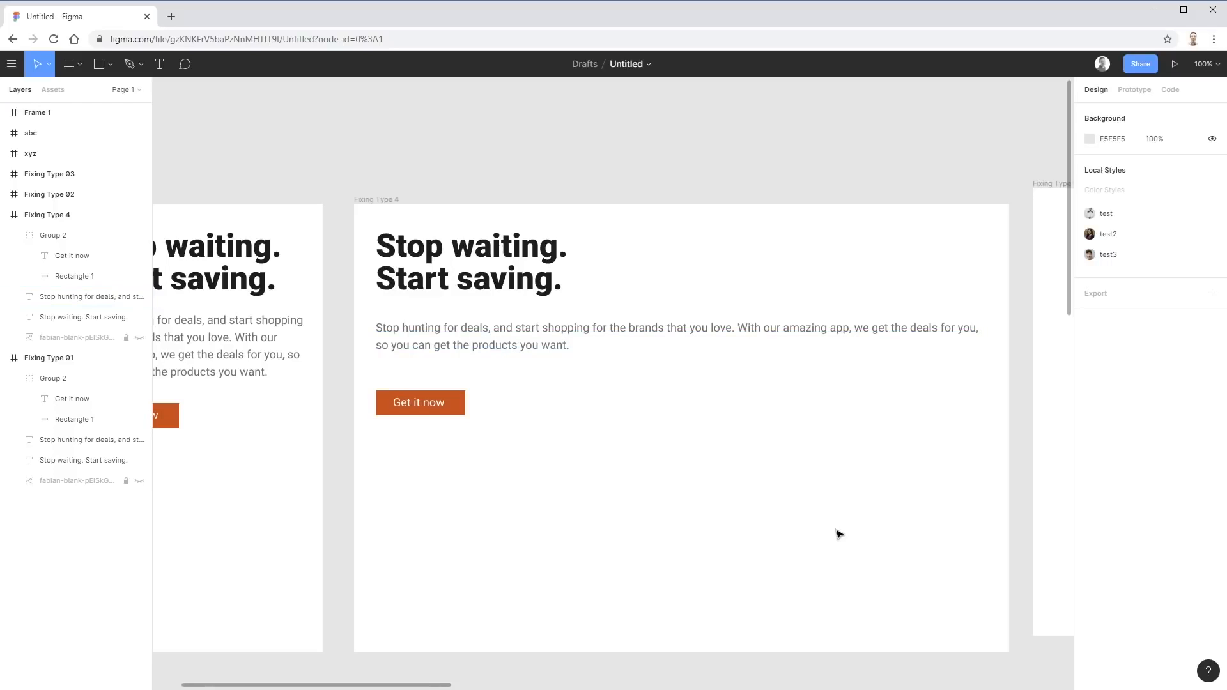
Shorten the paragraph's line length in the Fixing Type 4 frame by narrowing its text box to about 484 px
click(584, 328)
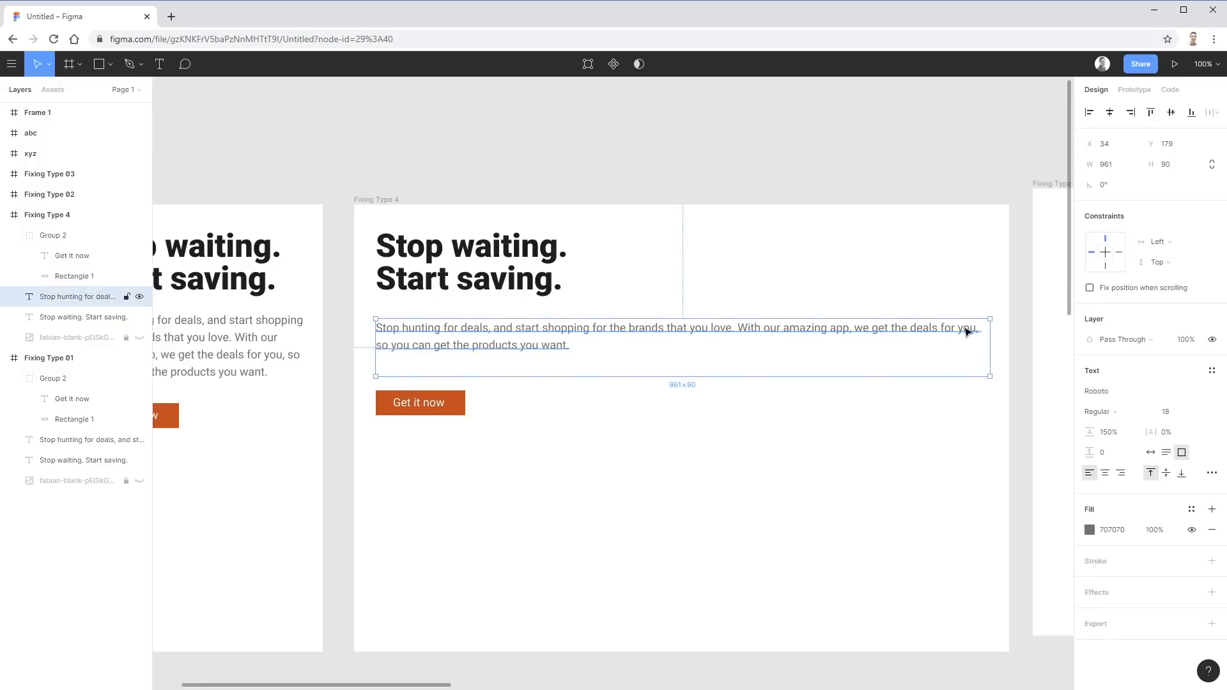
click(860, 479)
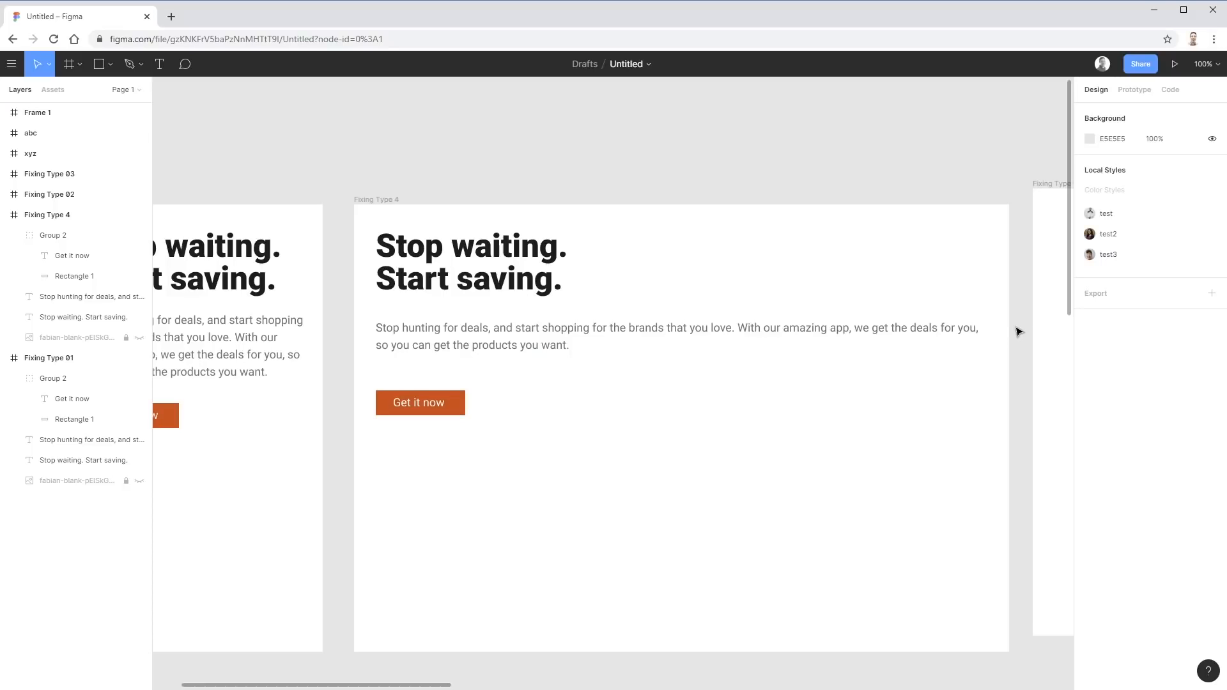
click(967, 332)
drag(986, 370, 674, 392)
click(778, 410)
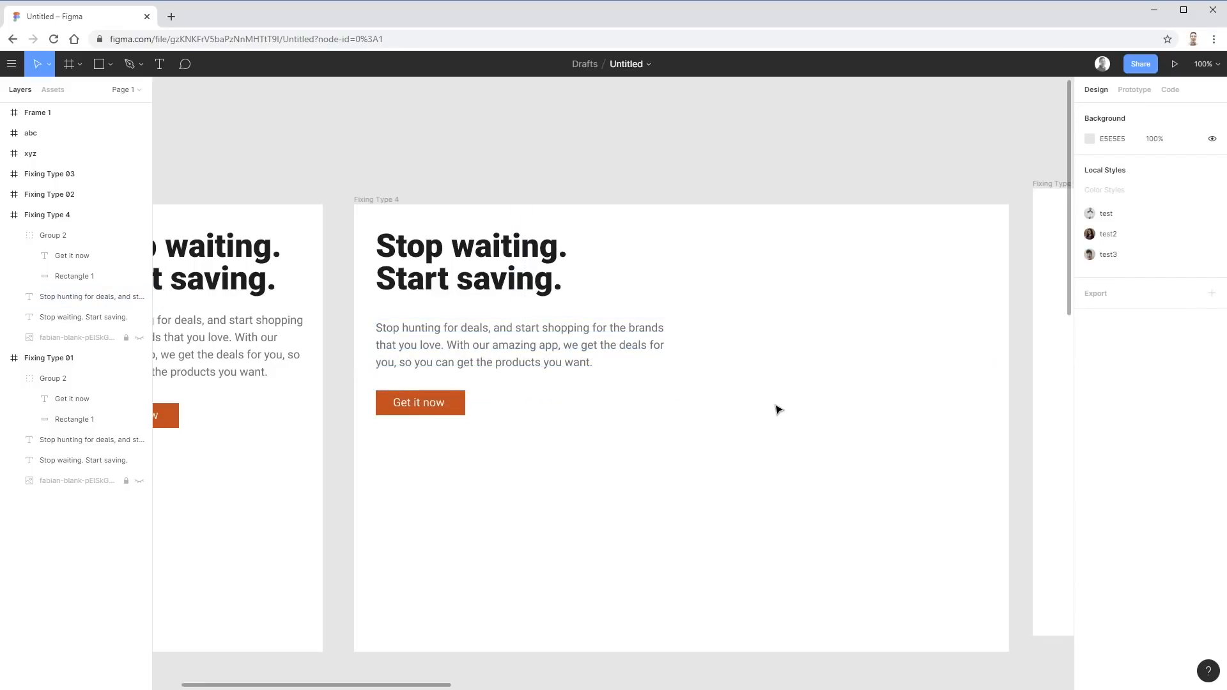
click(628, 340)
drag(674, 347, 685, 348)
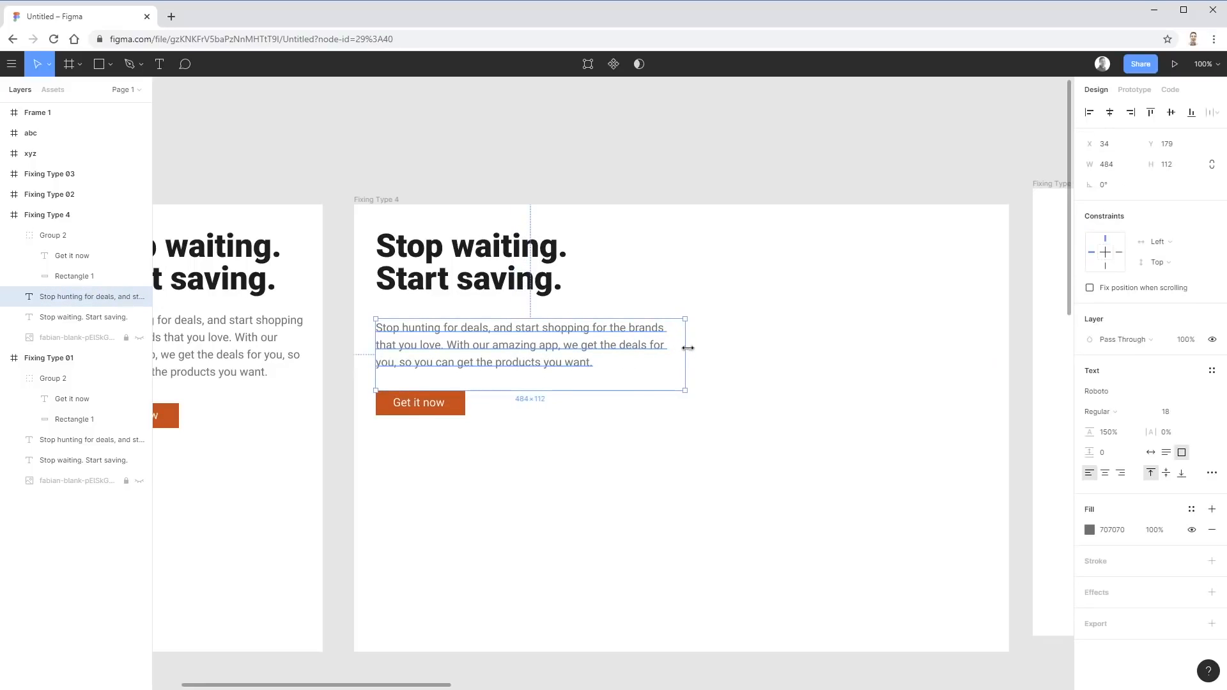
Duplicate the paragraph below the button in the Fixing Type 4 frame and stretch the copy to nearly the full frame width
click(736, 390)
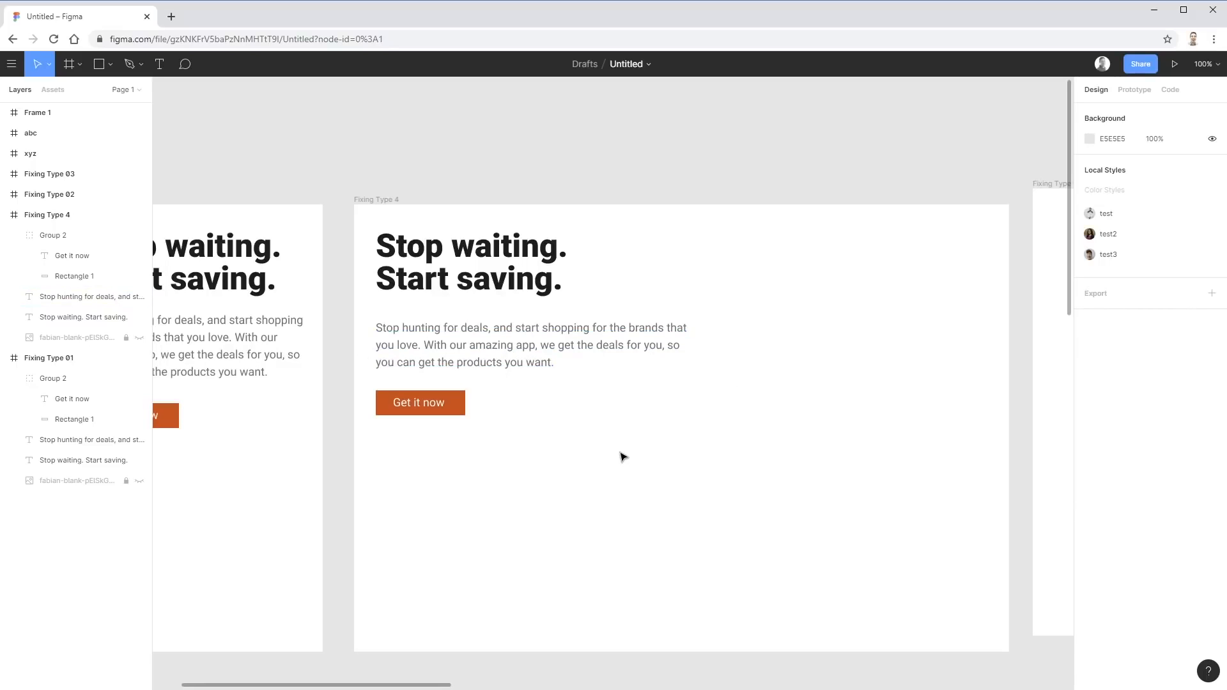
drag(578, 364, 578, 510)
drag(695, 497, 997, 451)
click(954, 388)
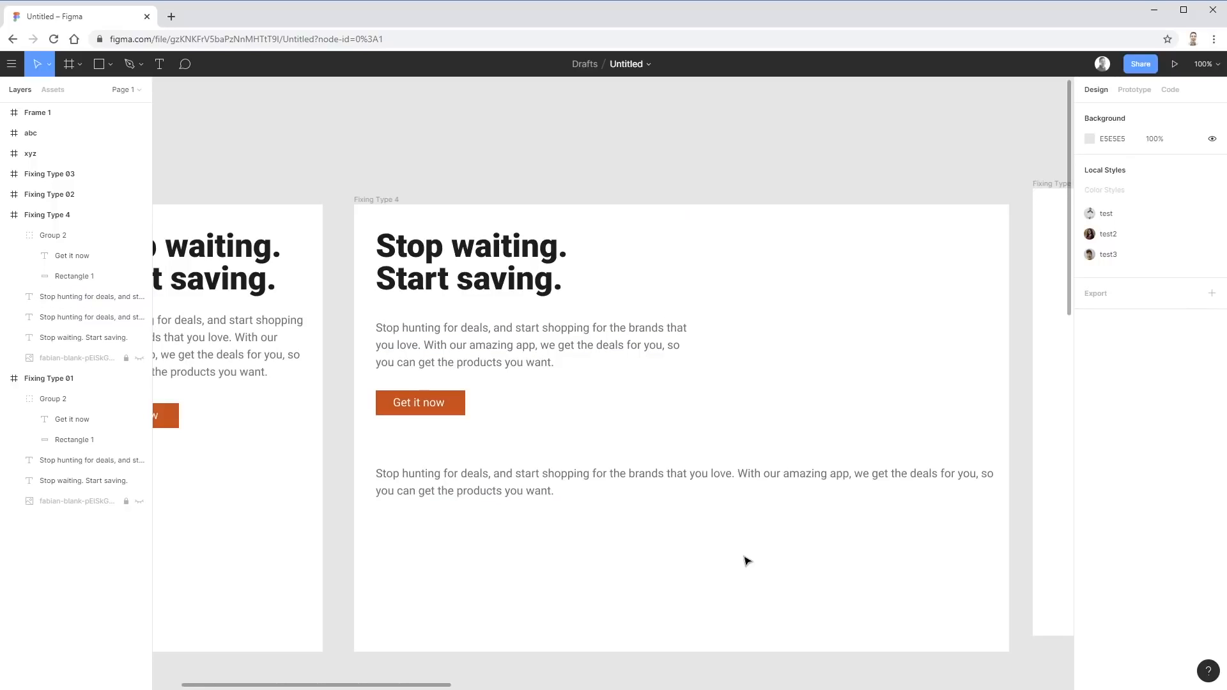
Narrow the original paragraph's text box in the Fixing Type 4 frame to about 268 px
click(636, 332)
drag(696, 348, 548, 352)
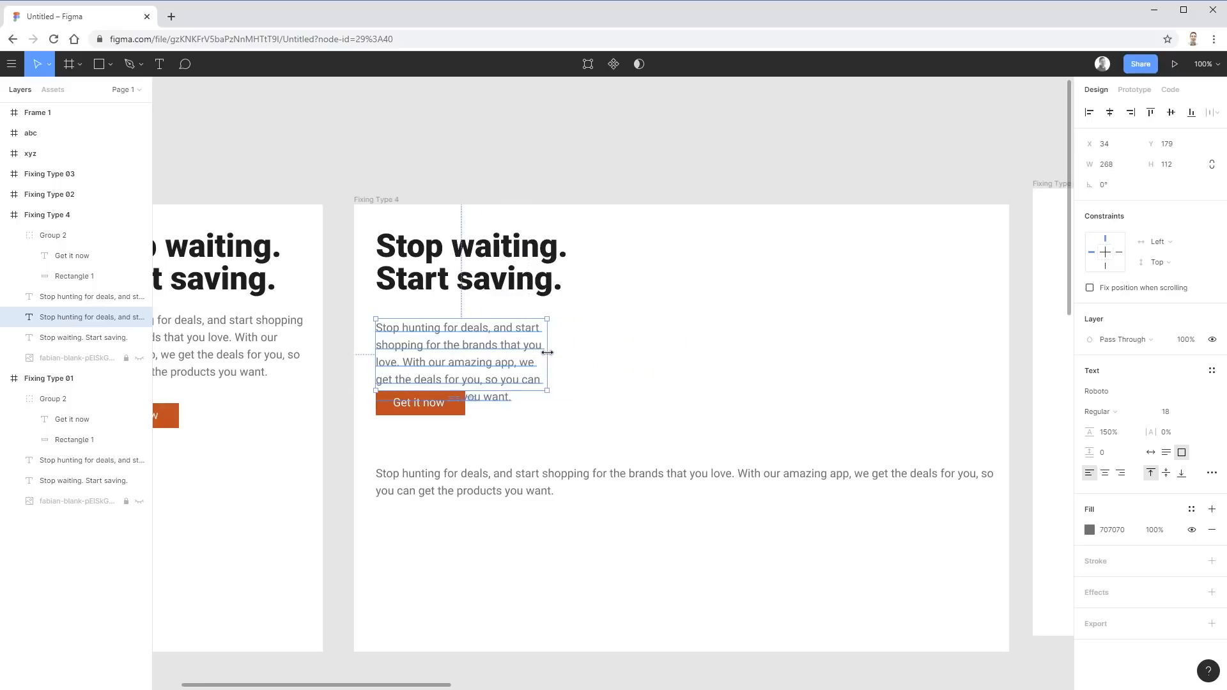
drag(362, 472, 650, 478)
click(601, 422)
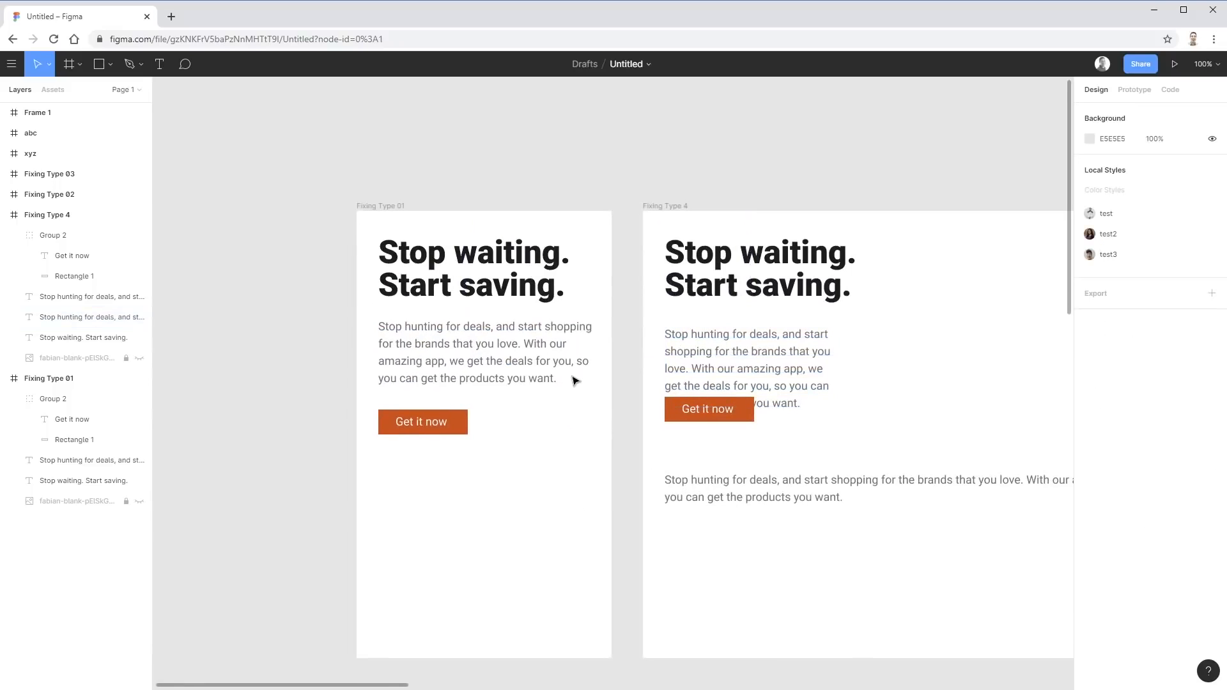
Examine the paragraph's line lengths in the mobile-sized Fixing Type 01 frame
click(520, 366)
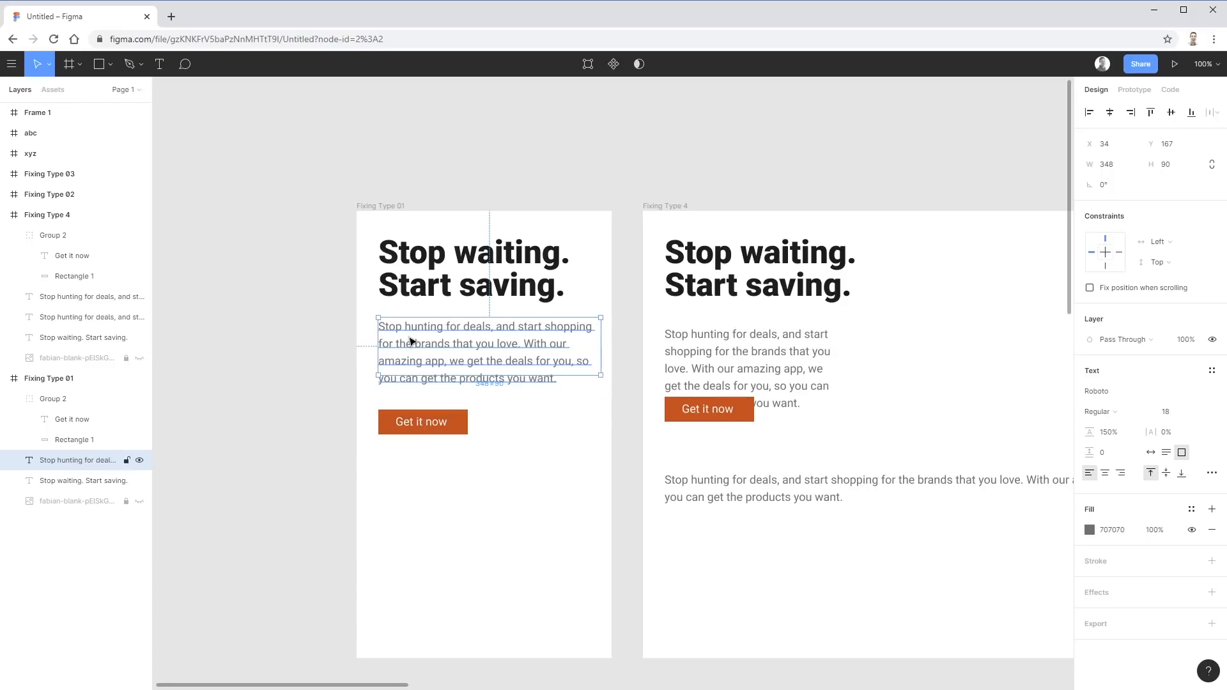
click(551, 415)
click(538, 377)
click(594, 400)
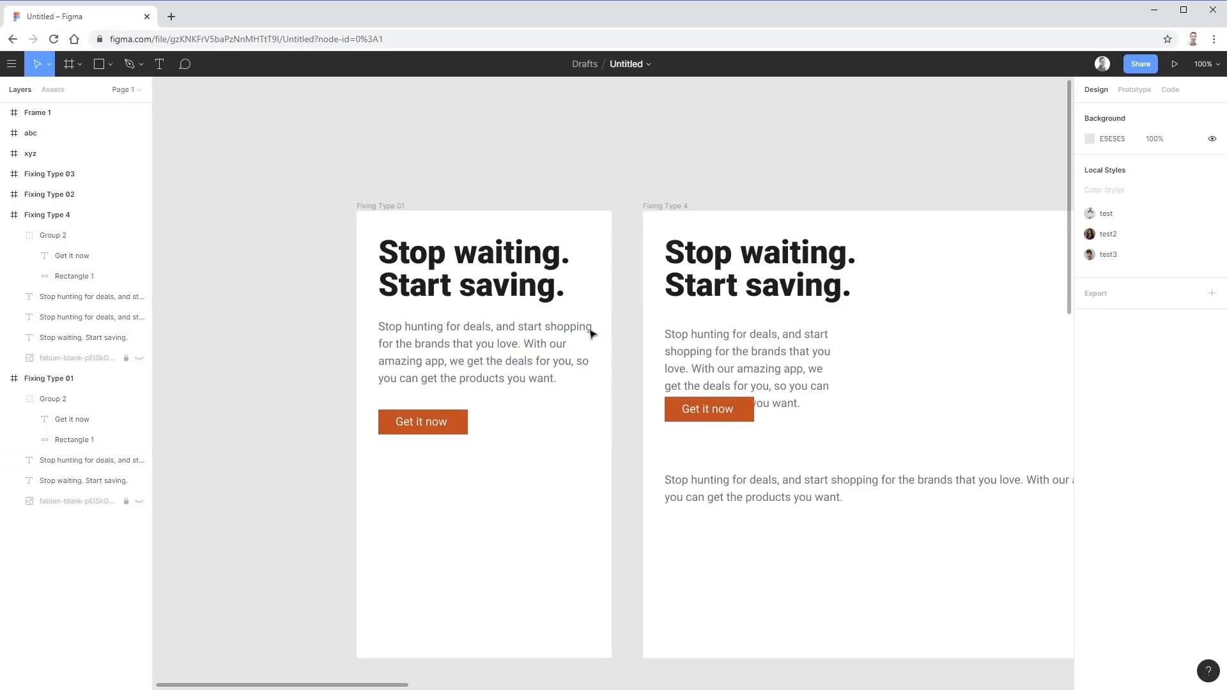
Widen the paragraph above the button in the Fixing Type 4 frame to about 664 px
drag(556, 388, 483, 390)
scroll(482, 390, right, 5)
click(441, 357)
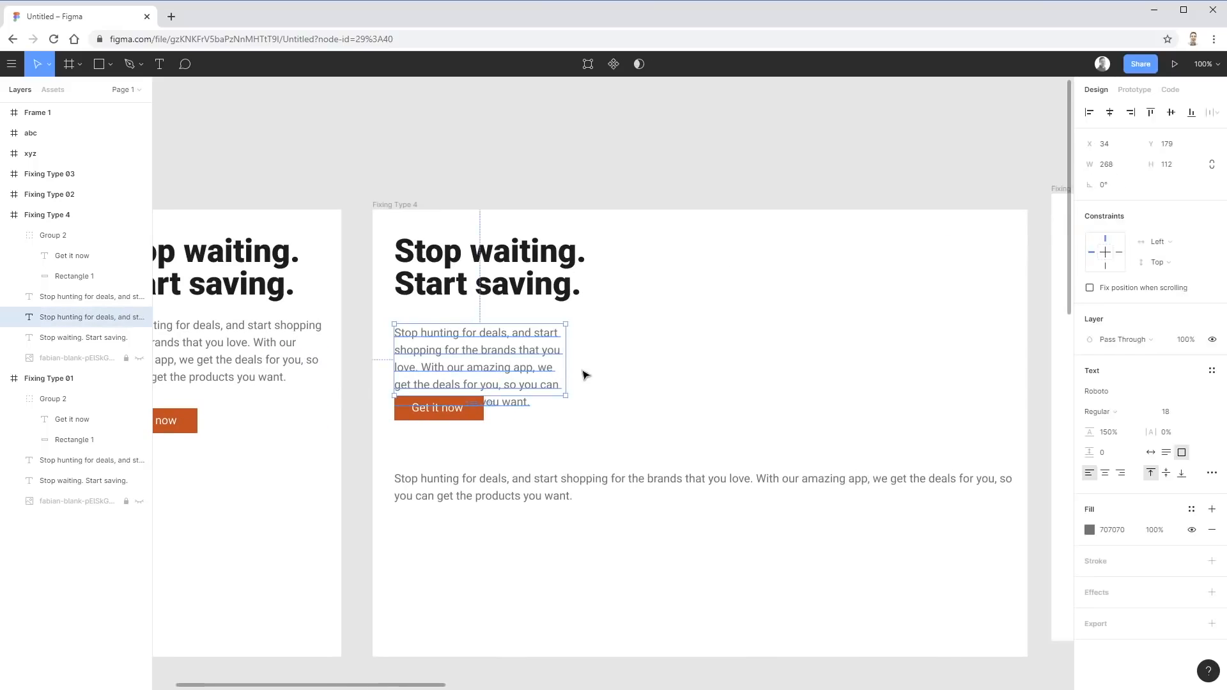
drag(565, 369, 819, 360)
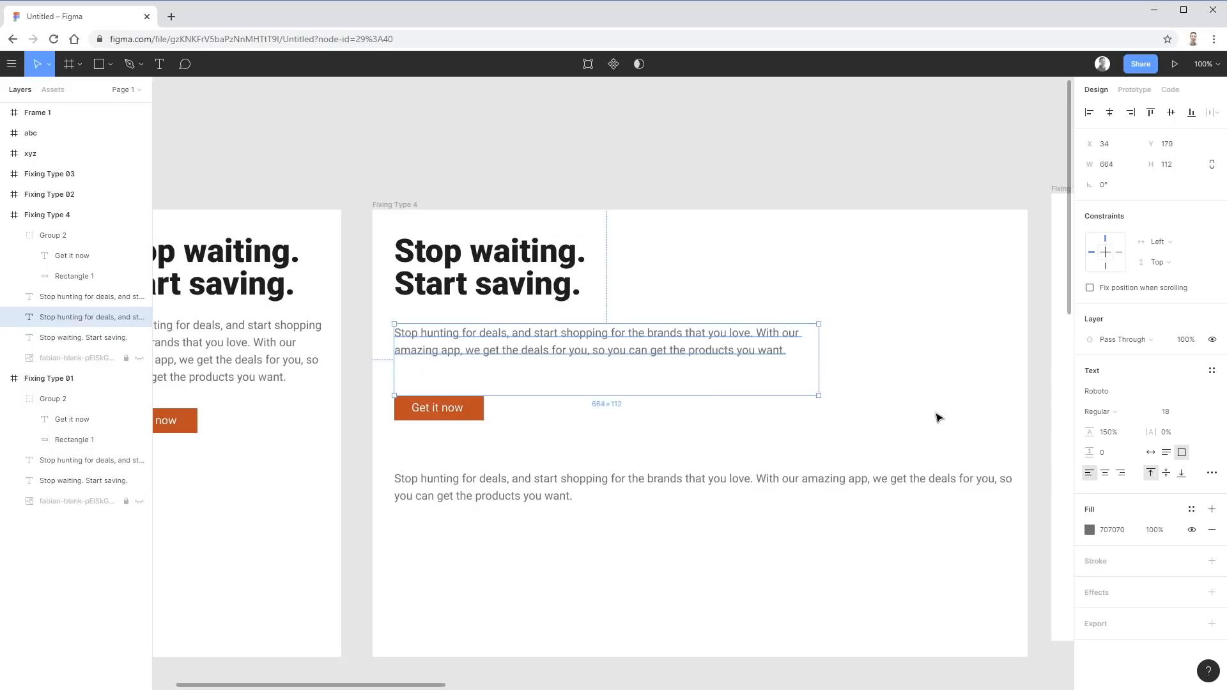
drag(937, 416, 322, 407)
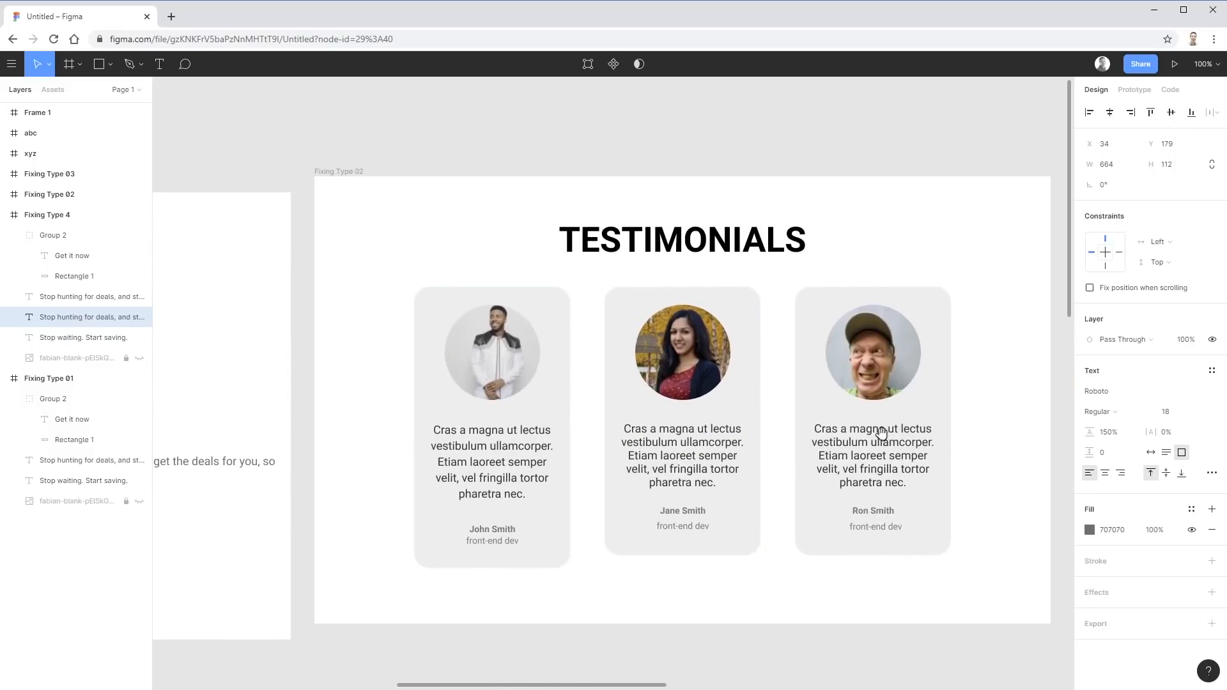
drag(1014, 403, 376, 384)
drag(762, 325, 331, 542)
drag(393, 529, 394, 423)
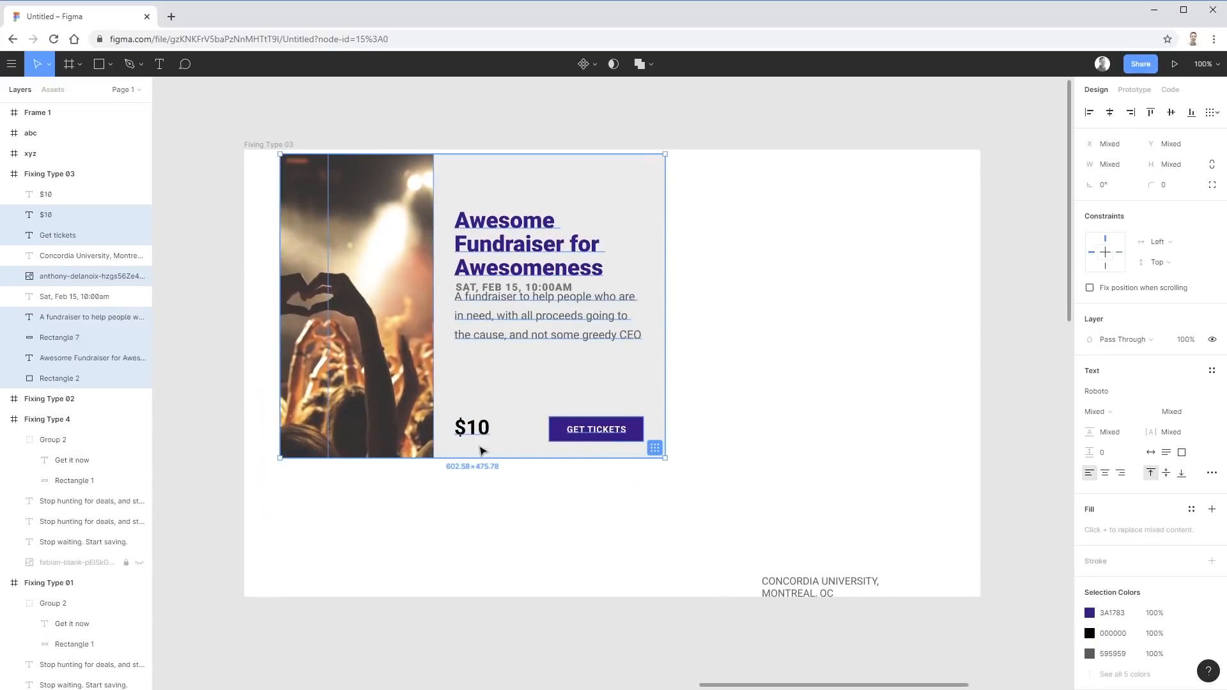
key(ctrl+z)
Select all parts of the fundraiser card in the Fixing Type 03 frame and move it up near the frame's upper edge
click(714, 515)
drag(691, 572, 330, 271)
drag(354, 331, 341, 234)
Stretch the fundraiser card to about 1146 px wide and narrow its photo to about 180 px
drag(652, 334, 1000, 328)
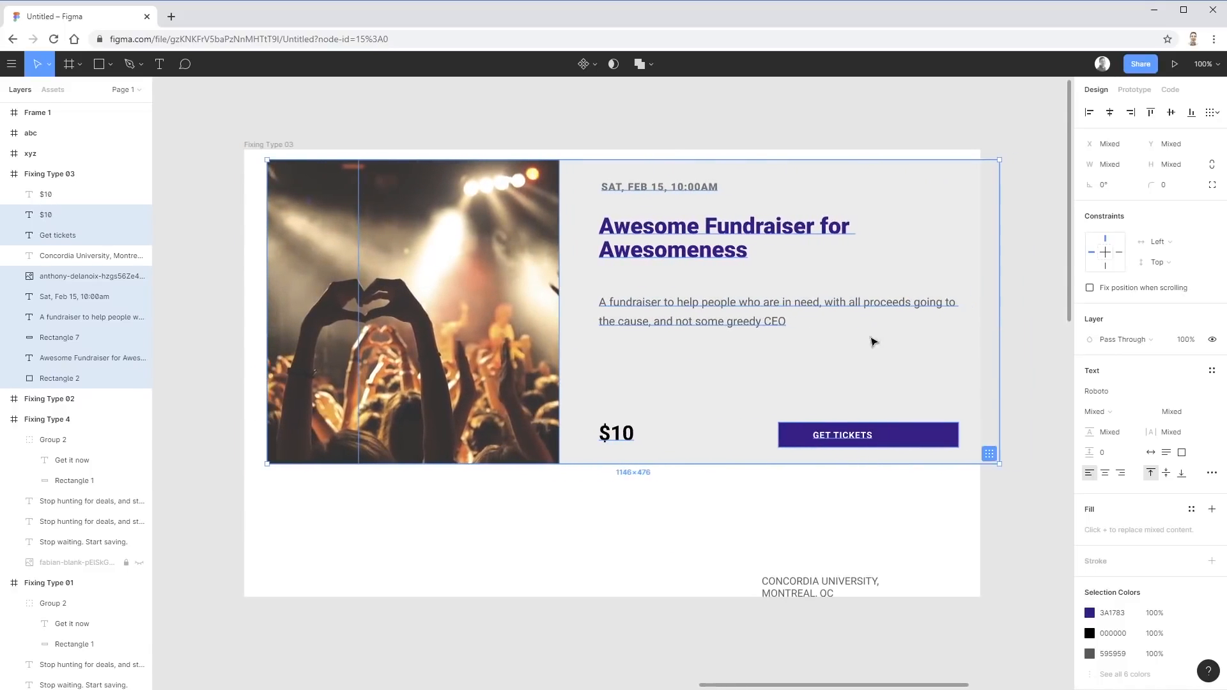
click(402, 551)
click(401, 392)
drag(559, 352, 382, 342)
Move the card's texts and button next to the narrowed photo and widen the headline's text box so it fits on one line
drag(579, 547, 837, 181)
drag(825, 234, 636, 246)
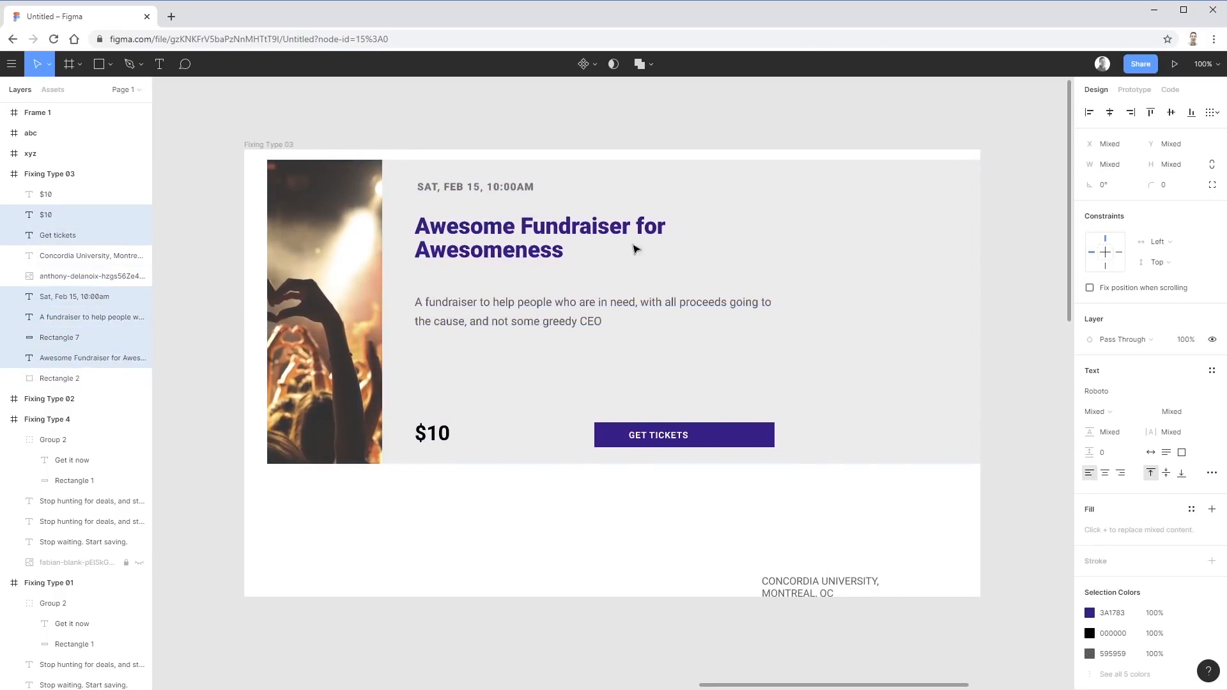
key(Escape)
click(523, 226)
drag(786, 252, 958, 256)
Move the card's description up to Y 155 under the headline and stretch its text box to about 867 px
click(504, 320)
drag(520, 323, 529, 279)
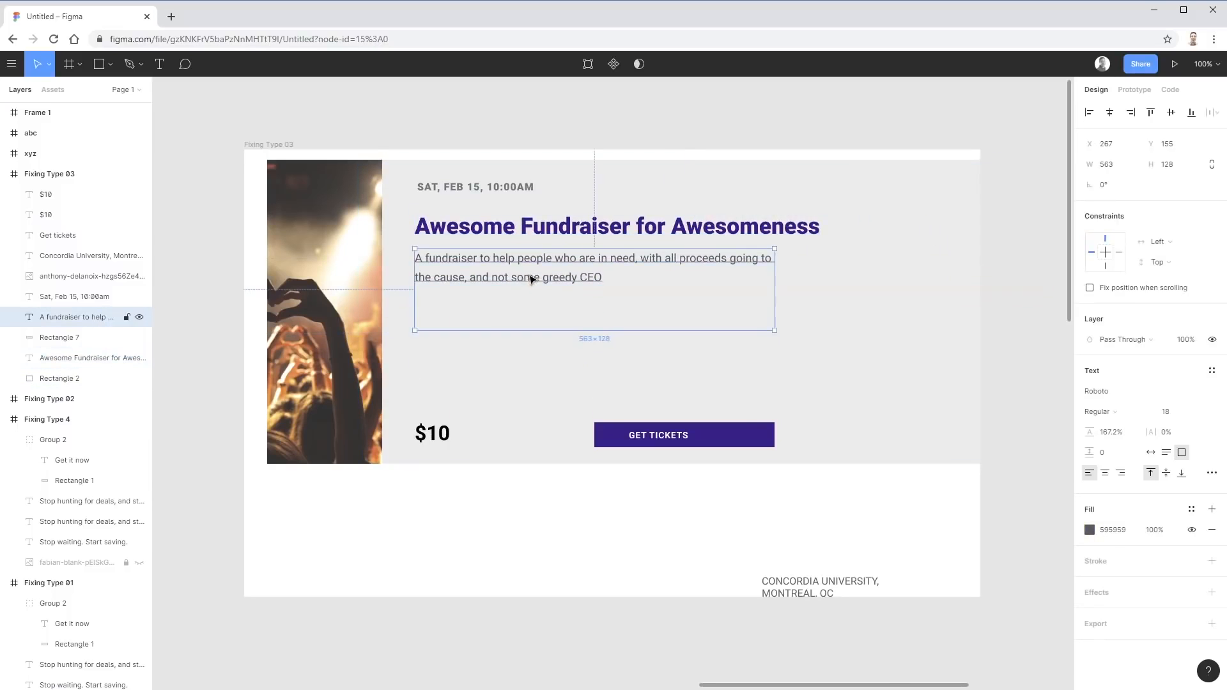
drag(775, 291, 969, 294)
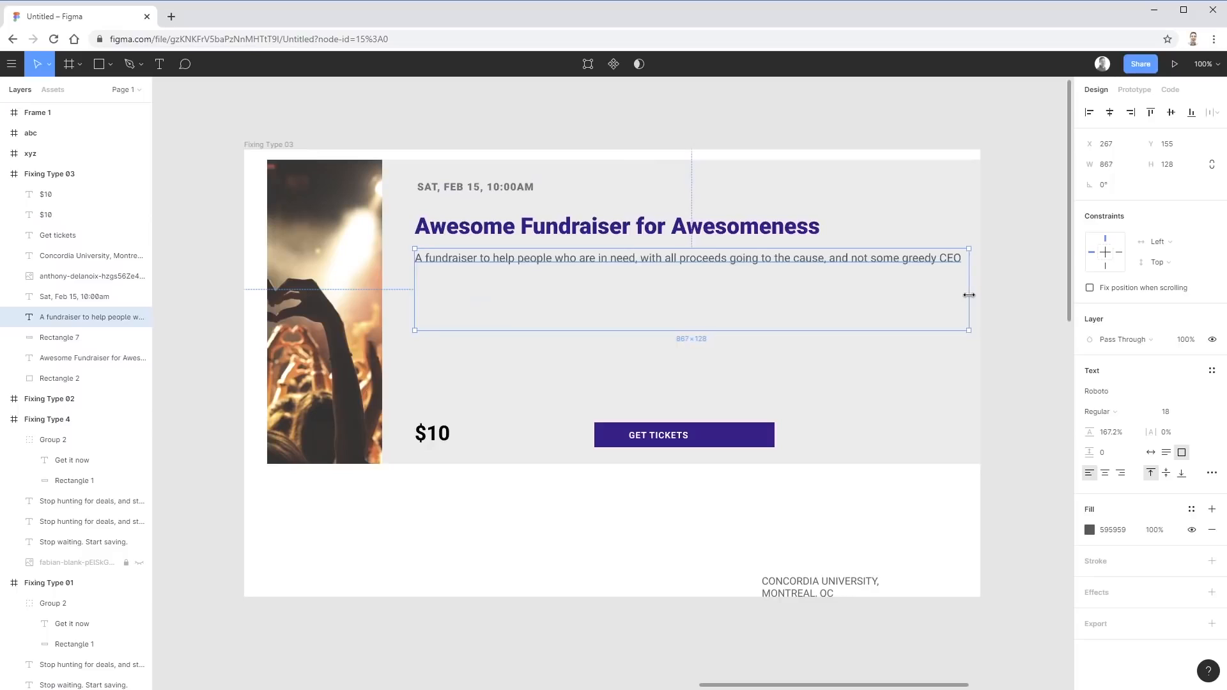
click(947, 489)
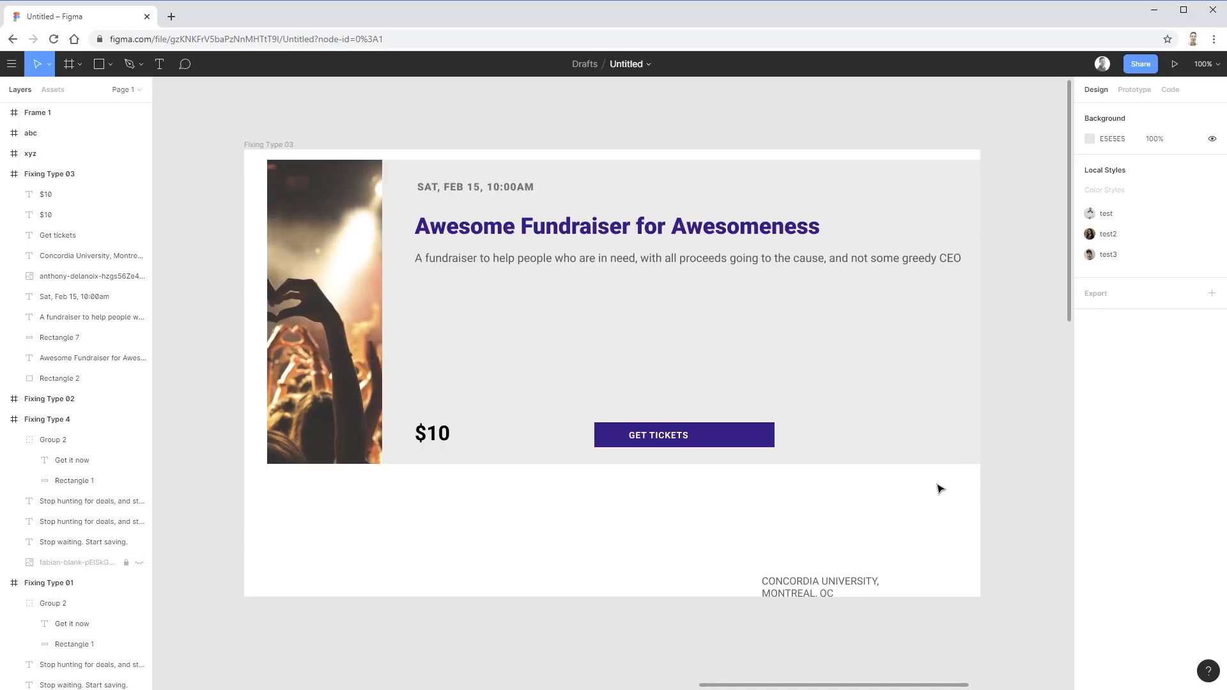
Undo the widening and rearranging of the fundraiser card in the Fixing Type 03 frame
key(ctrl+z)
key(ctrl+z)
key(ctrl+z)
key(ctrl+z)
key(ctrl+z)
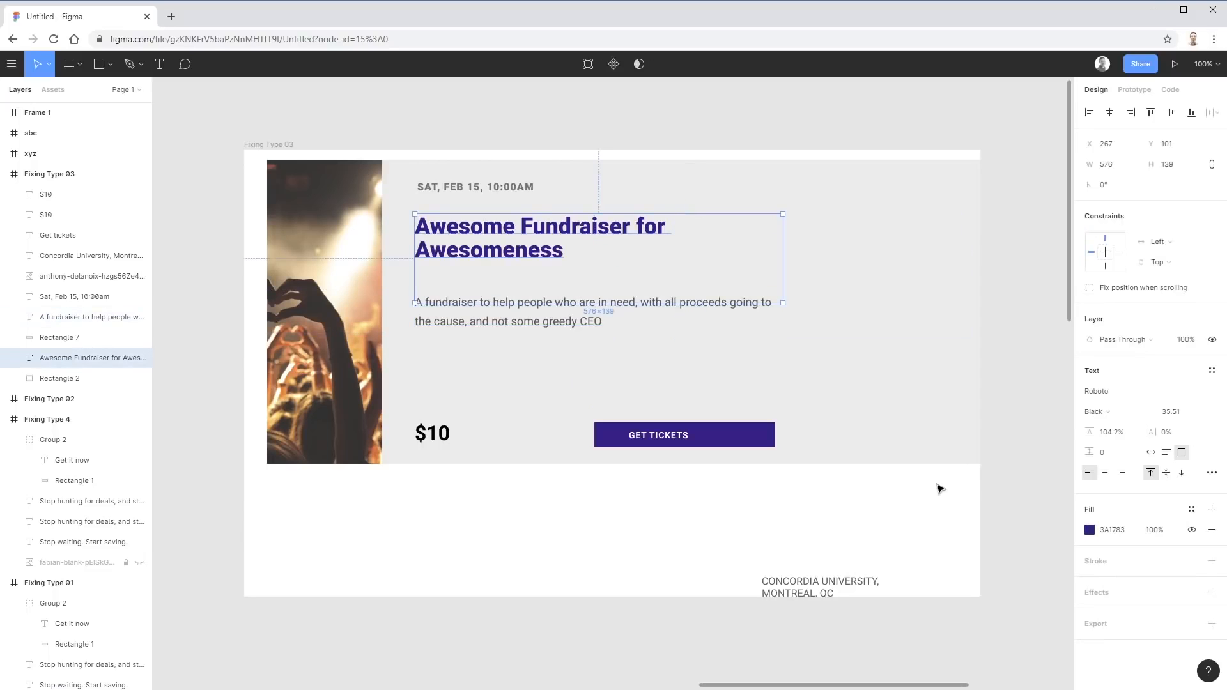
key(ctrl+z)
key(ctrl+z)
key(ctrl+z)
key(ctrl+z)
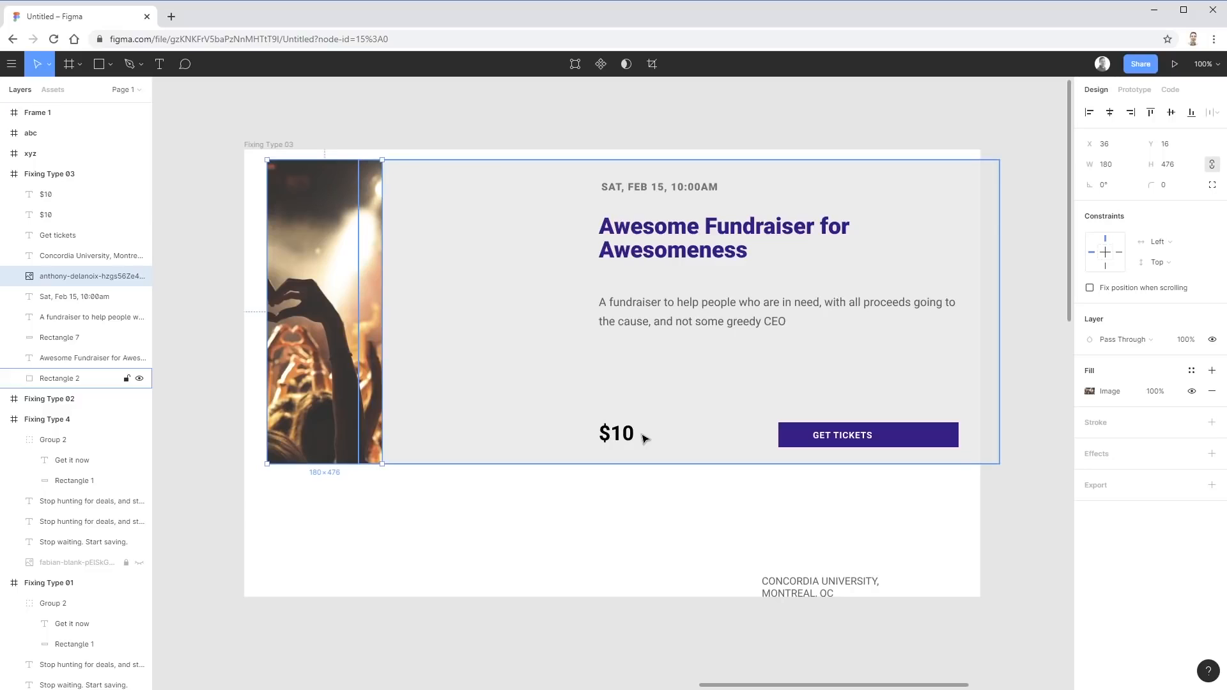
key(ctrl+z)
key(ctrl+z)
key(ctrl+z)
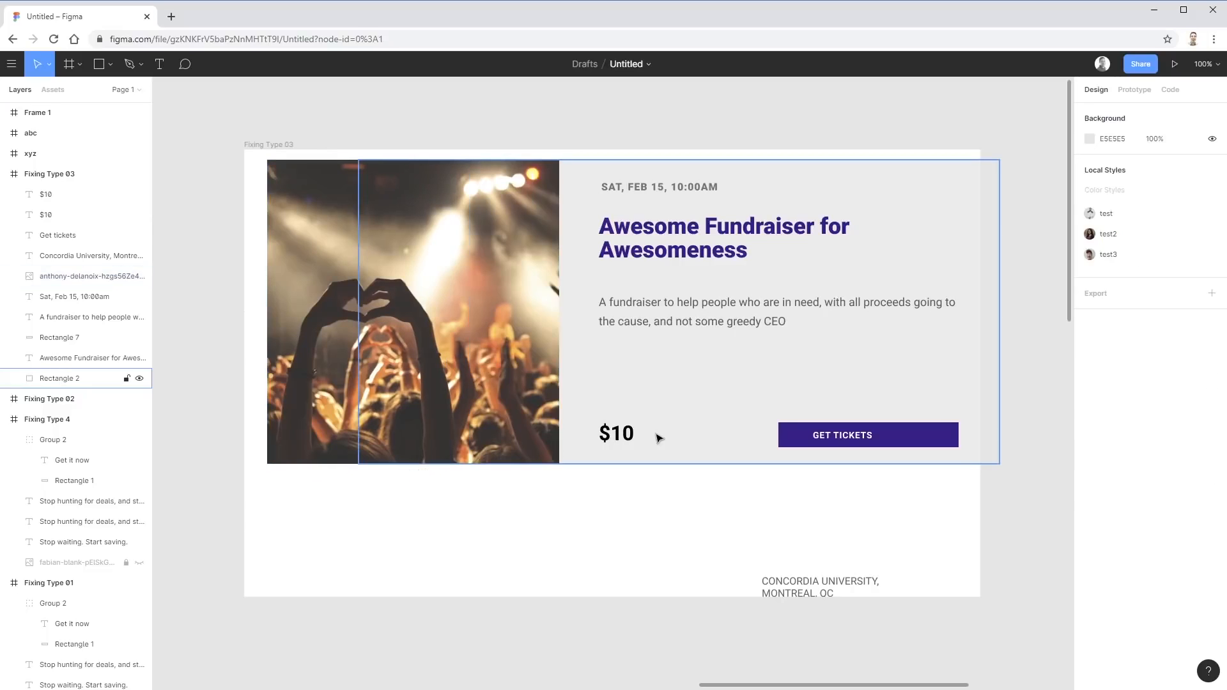
key(ctrl+z)
click(787, 286)
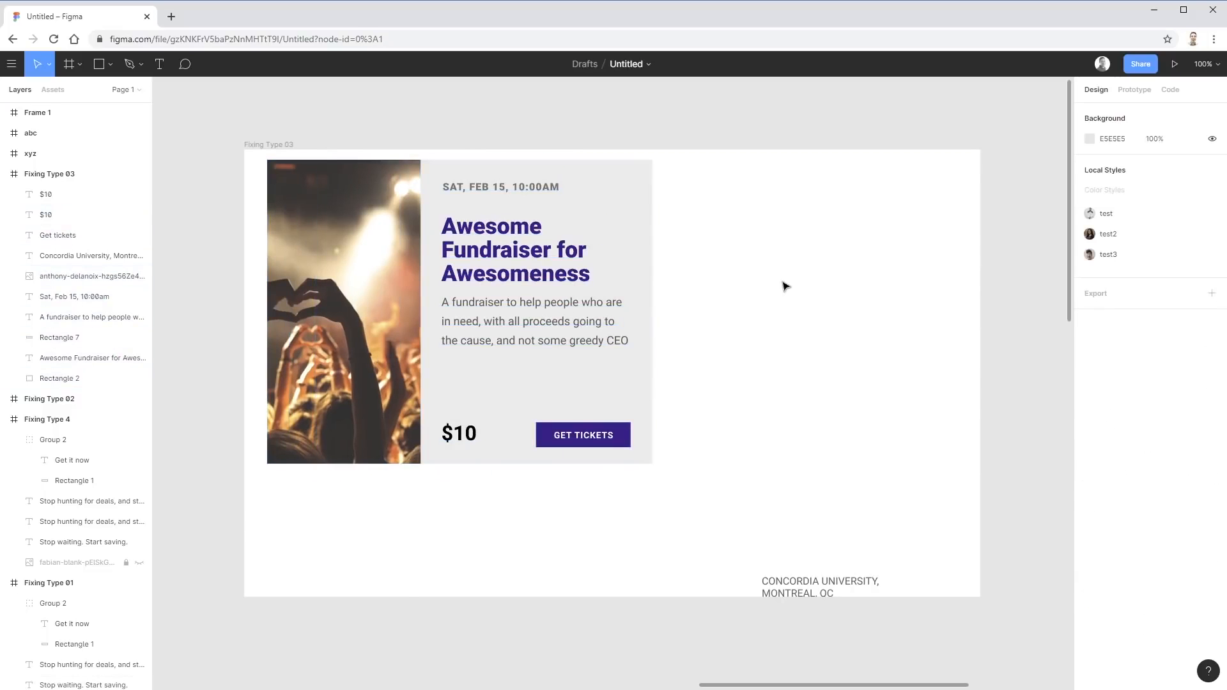
Place a new text object in the empty space beside the fundraiser card
key(t)
click(749, 280)
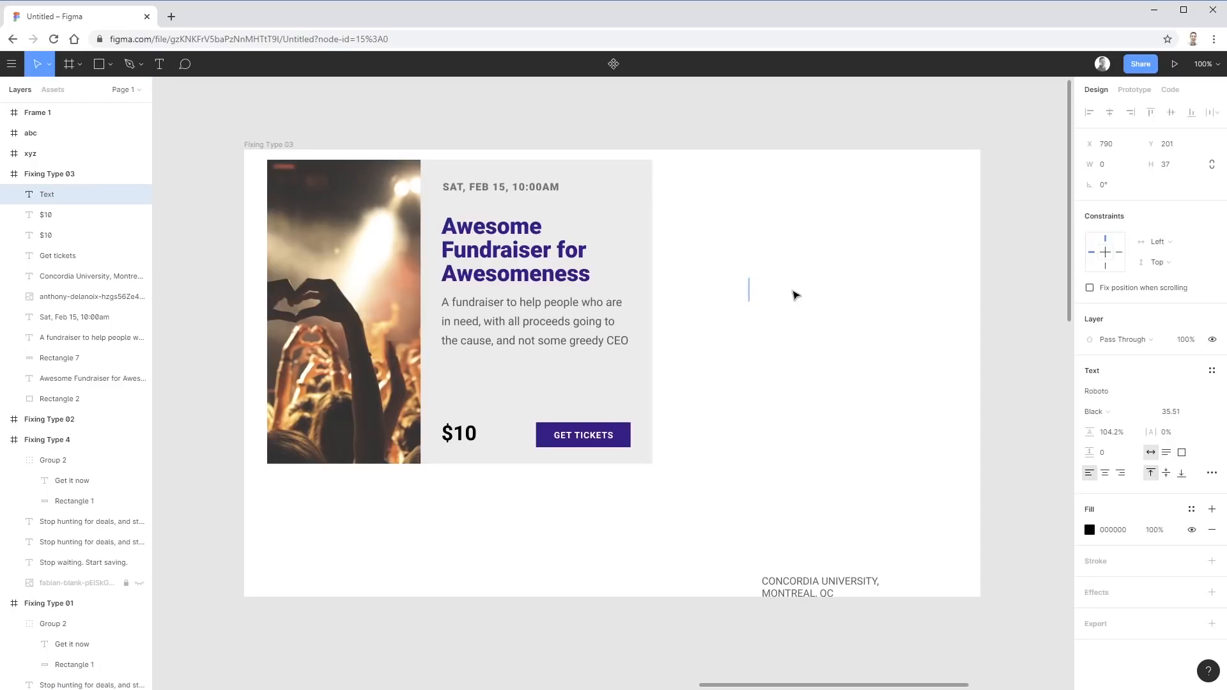
text(ch)
key(BackSpace)
key(BackSpace)
text(font)
key(BackSpace)
key(BackSpace)
key(BackSpace)
key(BackSpace)
text(op)
key(BackSpace)
key(BackSpace)
Write the CSS rule "p { max-width: 50ch; }" over three lines in the new text object
text(p {)
key(Return)
key(Return)
text(})
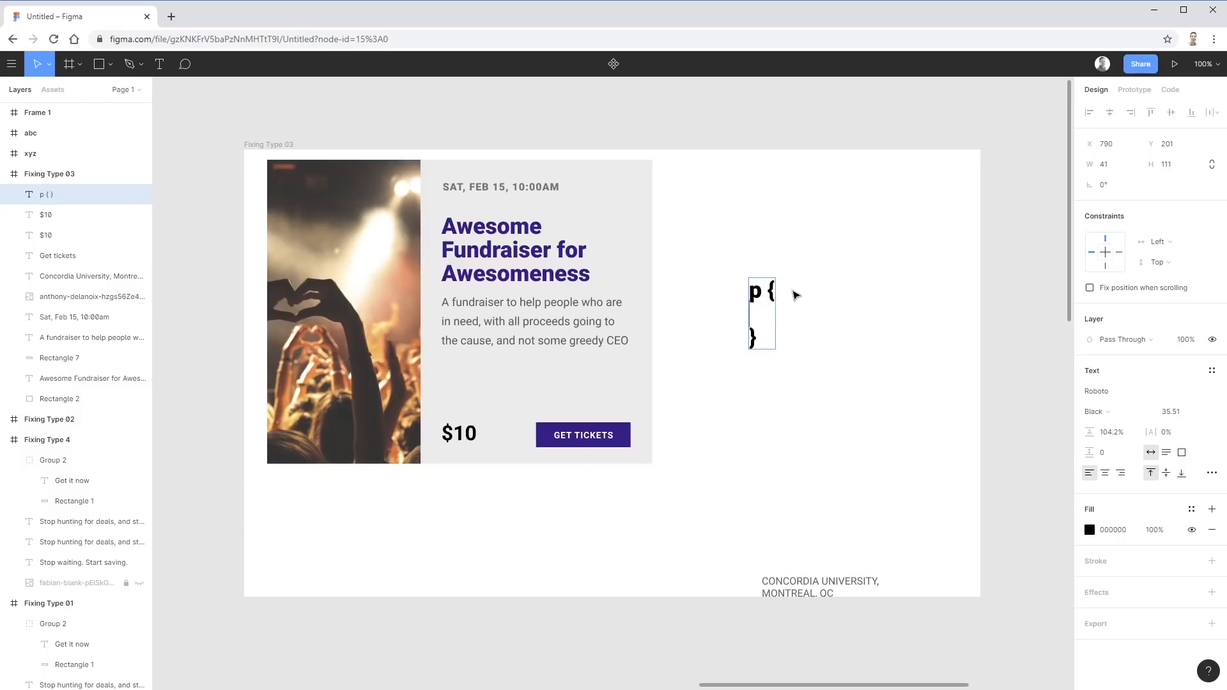
text(max-width:)
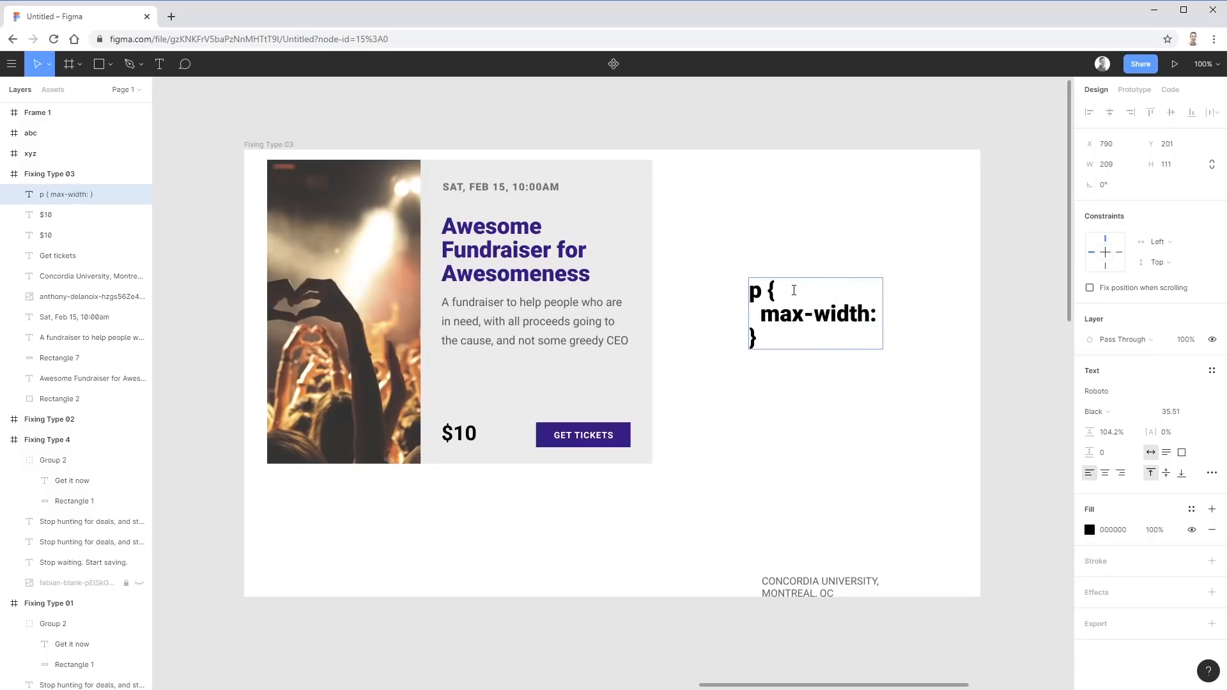
text( 50ch;)
scroll(920, 315, right, 1)
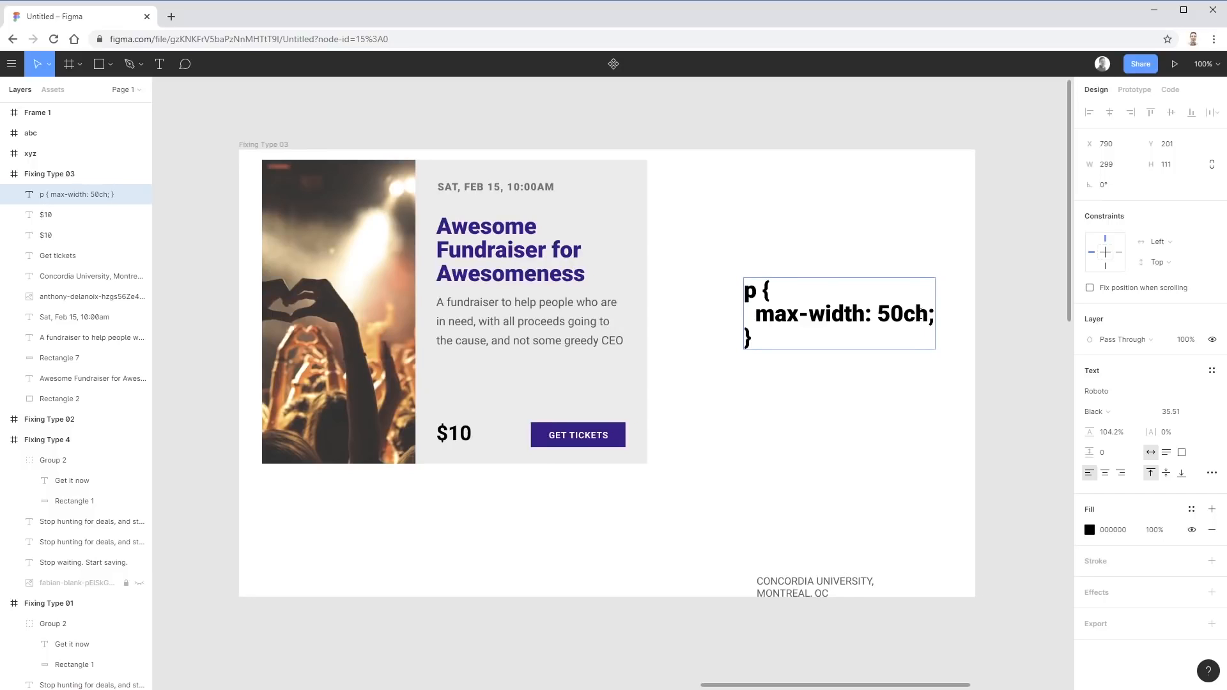
Change the max-width value in the CSS rule to 60ch
double_click(917, 317)
click(892, 315)
key(shift+Right)
drag(745, 293, 890, 309)
click(899, 309)
drag(807, 314, 890, 314)
drag(904, 314, 881, 314)
text(60)
Highlight the 60ch value in the CSS rule
key(shift+Left)
key(shift+Left)
key(Left)
key(shift+Right)
key(shift+Right)
drag(930, 315, 883, 315)
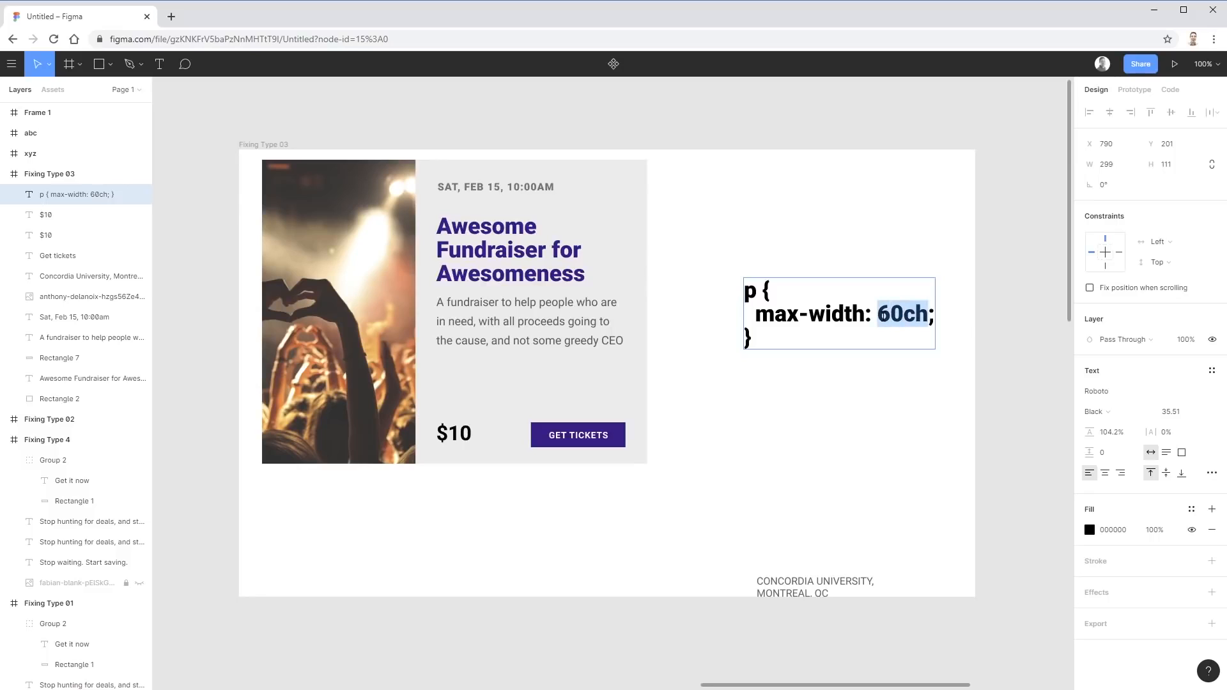
drag(930, 315, 884, 314)
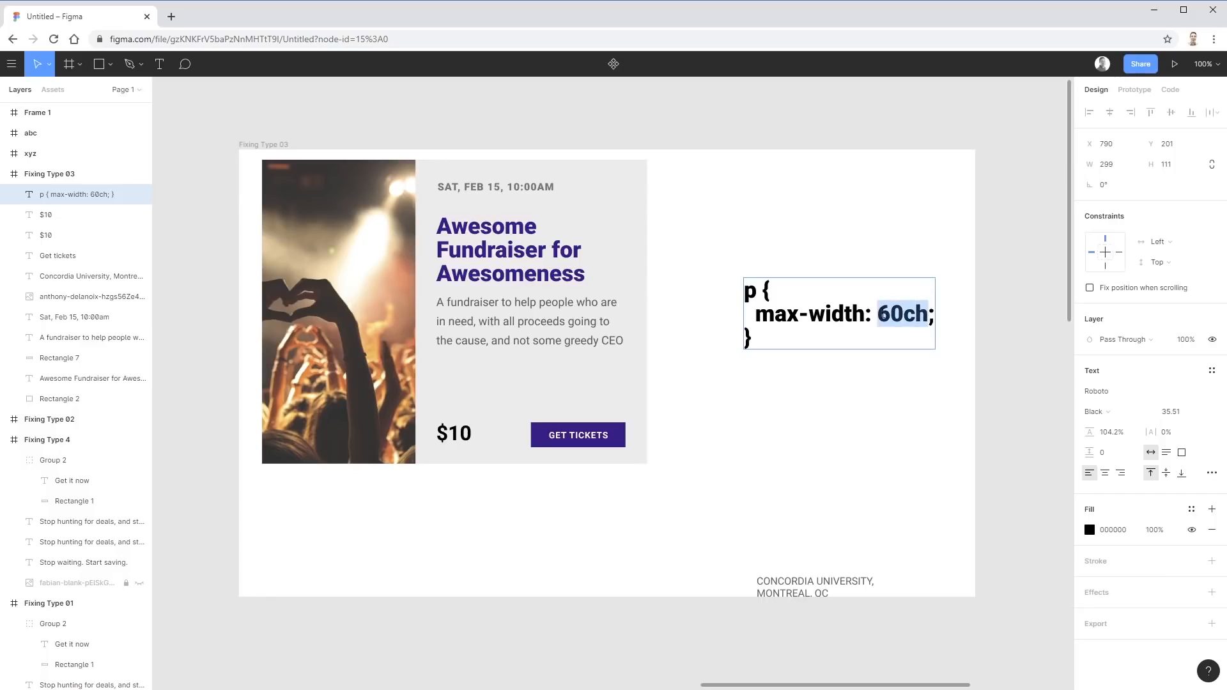